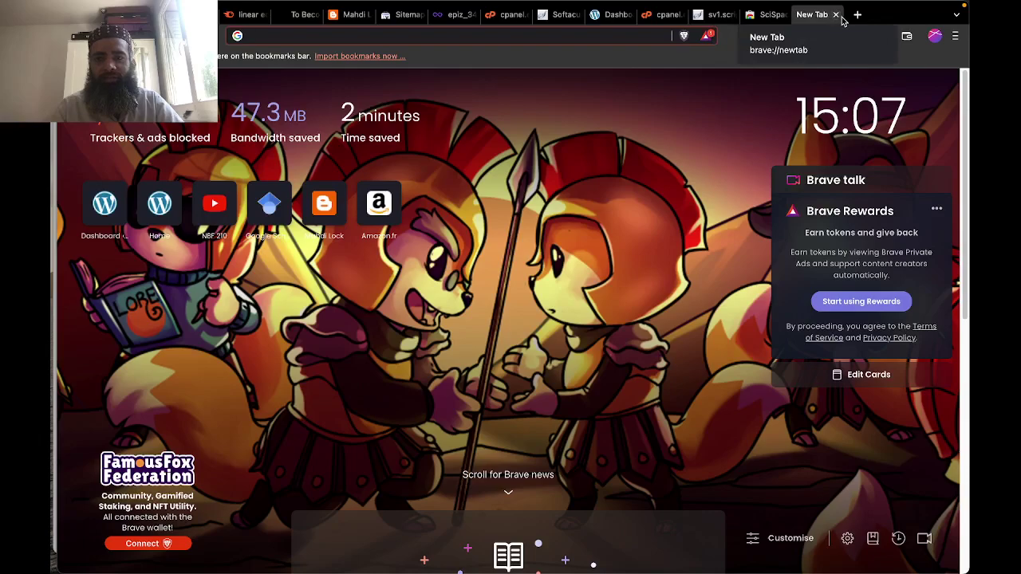
# Close the empty new tab and the SciSpace Copilot store page, and switch to the "linear equations" keyword results.
pyautogui.click(834, 15)
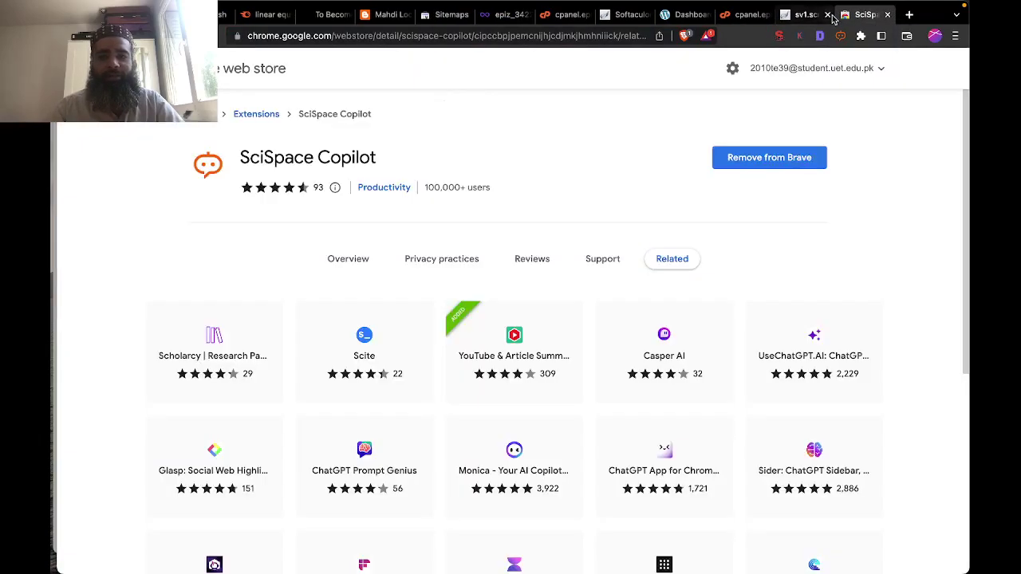
pyautogui.click(888, 15)
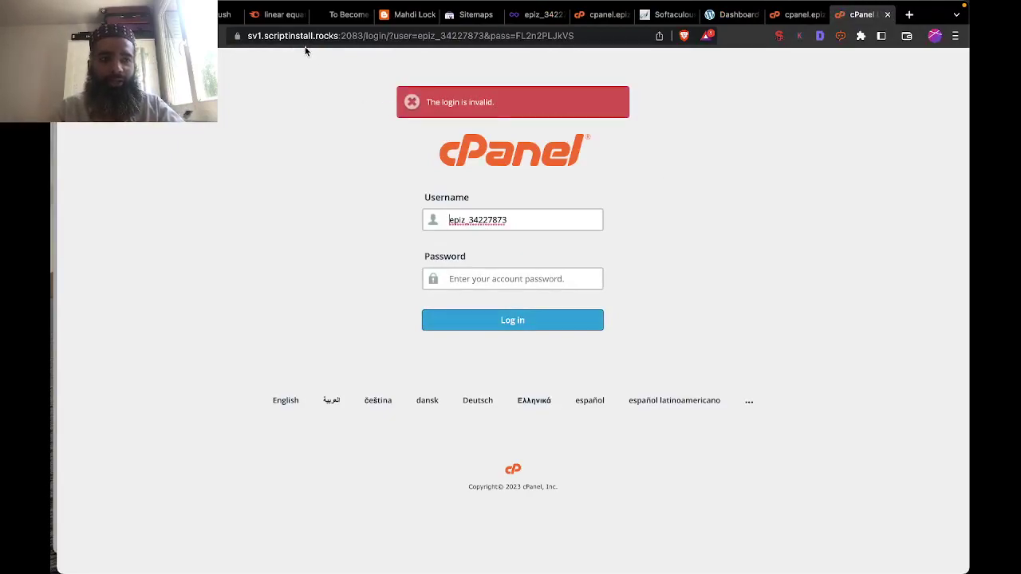
pyautogui.click(274, 18)
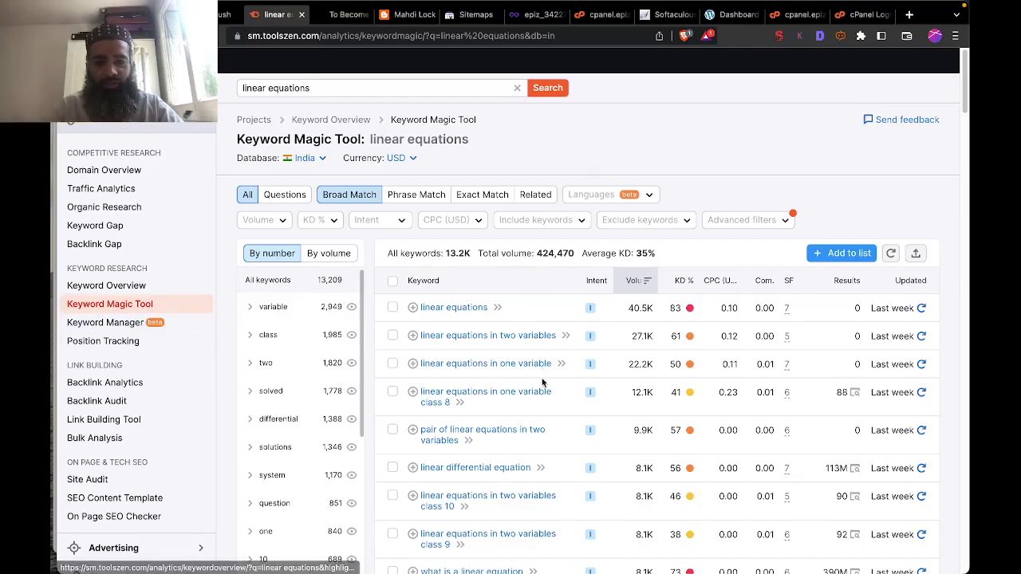
# Review the "linear equations" keyword list and filter it to the Easy keyword difficulty, 15–29%.
pyautogui.scroll(-1, 543, 381)
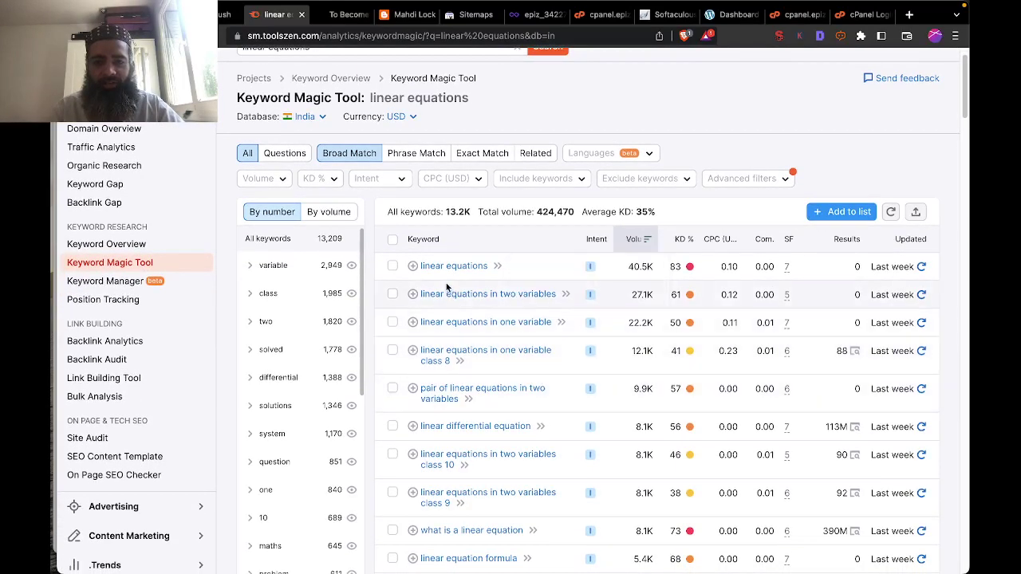
pyautogui.moveTo(675, 267)
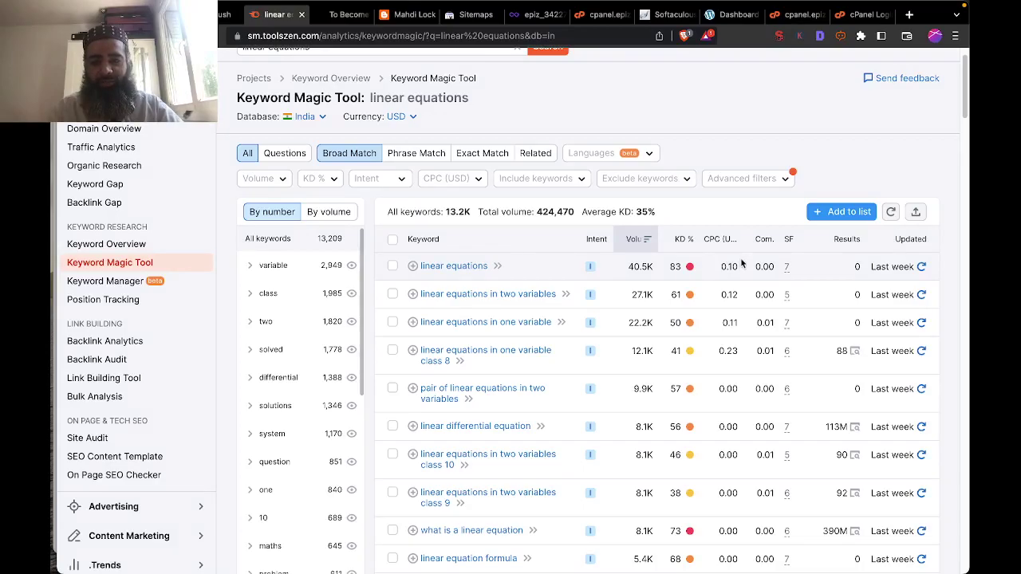
pyautogui.scroll(-2, 694, 285)
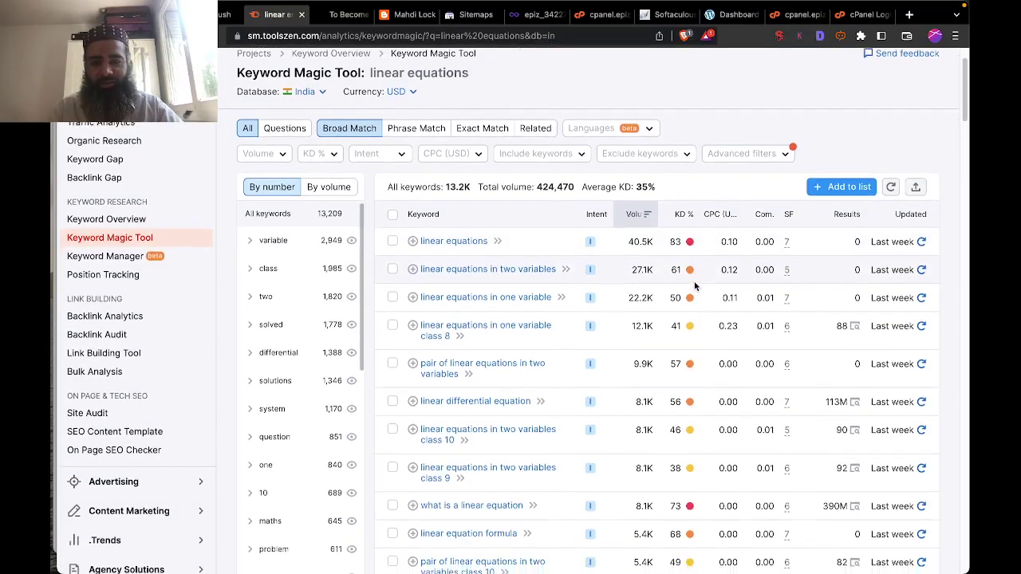
pyautogui.scroll(1, 694, 285)
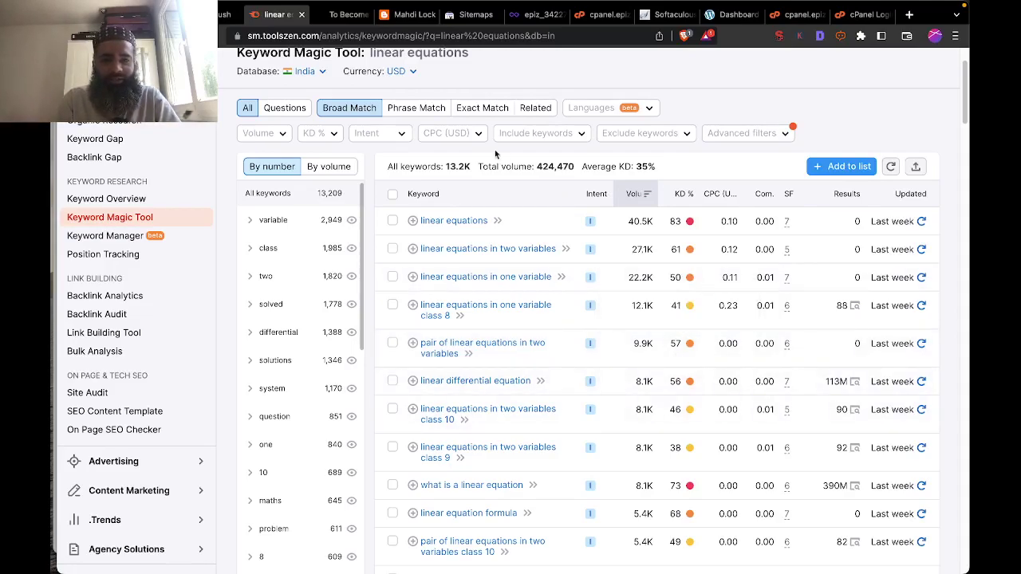
pyautogui.click(319, 136)
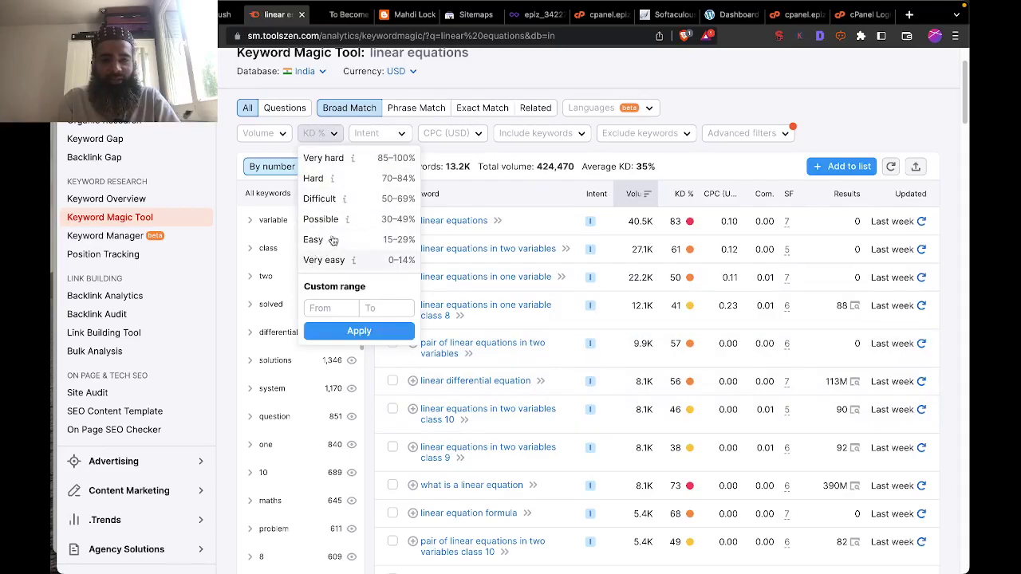
pyautogui.moveTo(334, 240)
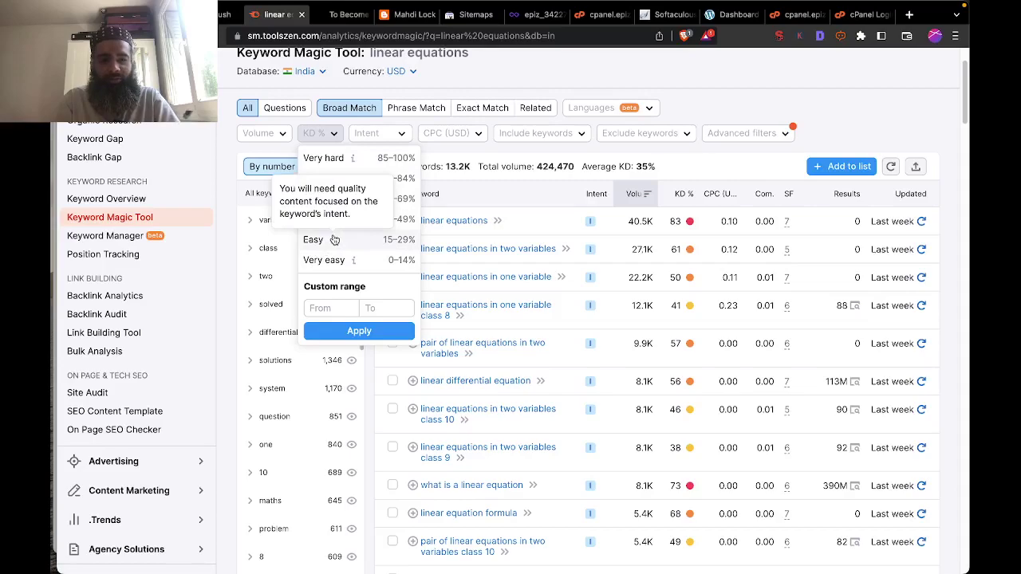
pyautogui.click(334, 240)
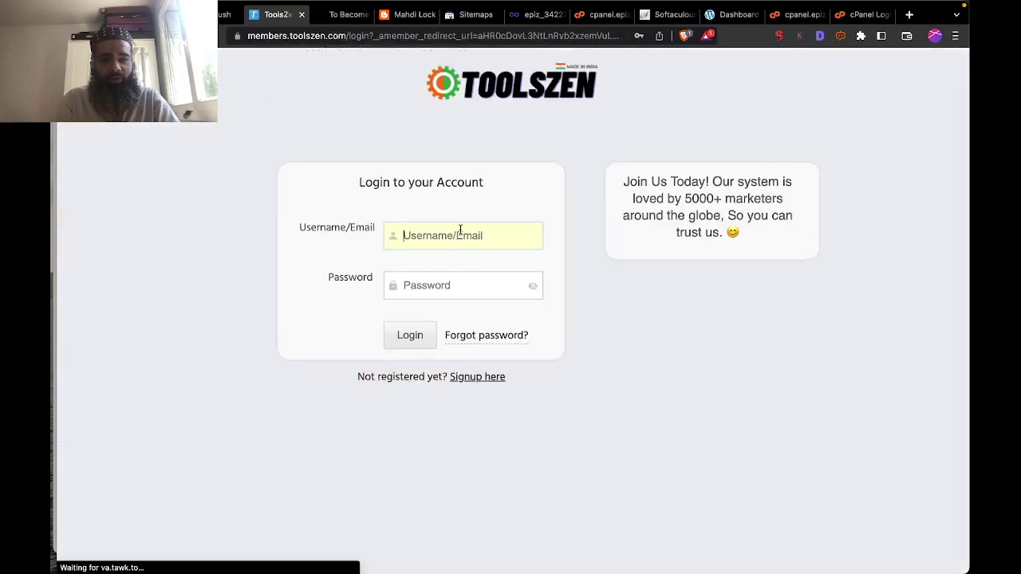
# Log in to the Toolszen account with the saved username and password.
pyautogui.click(460, 231)
pyautogui.click(491, 273)
pyautogui.click(406, 338)
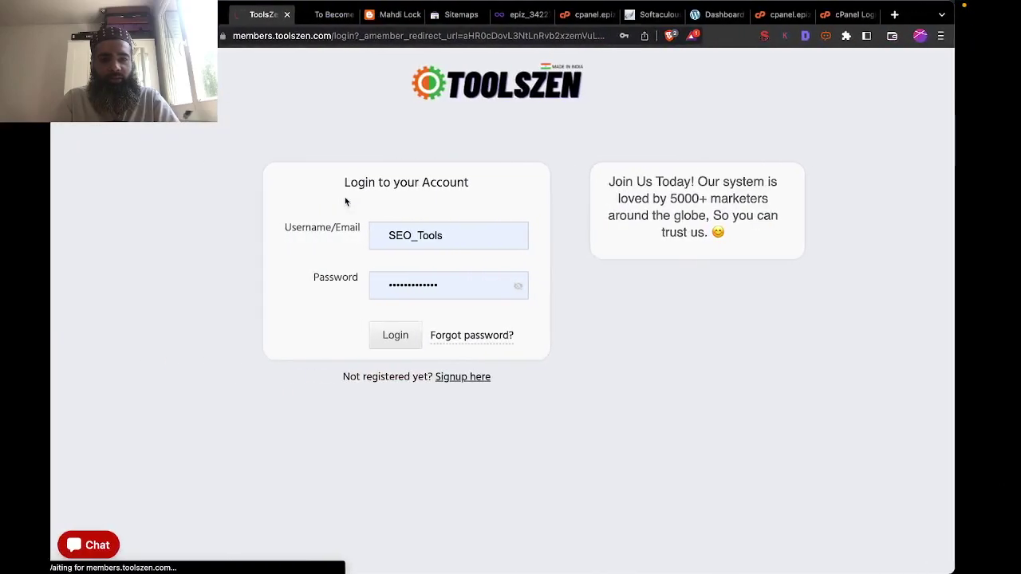
pyautogui.hotkey('ctrl', 'Right')
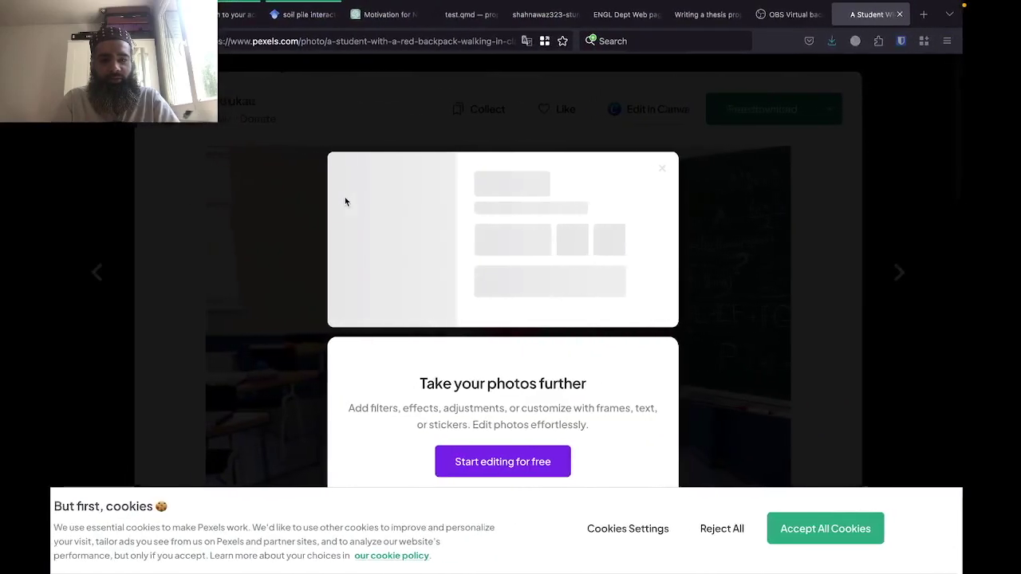
pyautogui.hotkey('ctrl', 'Left')
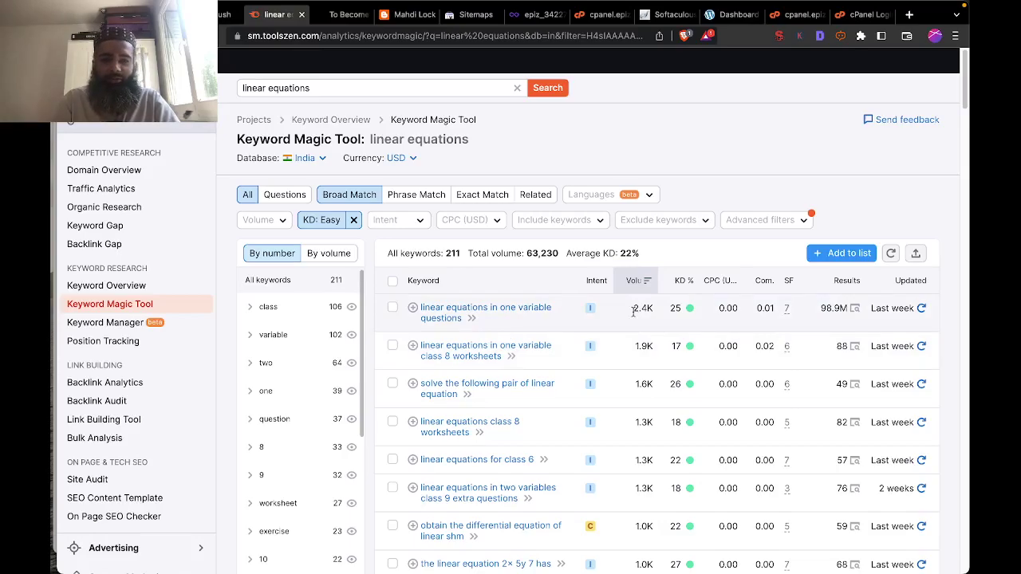
# Copy the keyword "linear equations in one variable questions" from the filtered results.
pyautogui.scroll(-1, 634, 311)
pyautogui.scroll(1, 572, 312)
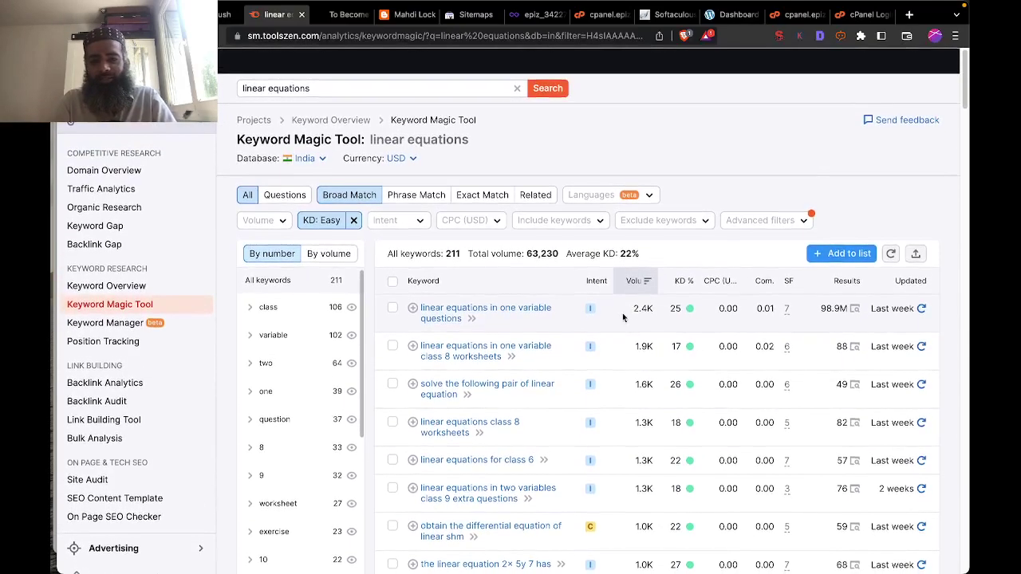
pyautogui.moveTo(460, 319); pyautogui.dragTo(415, 311)
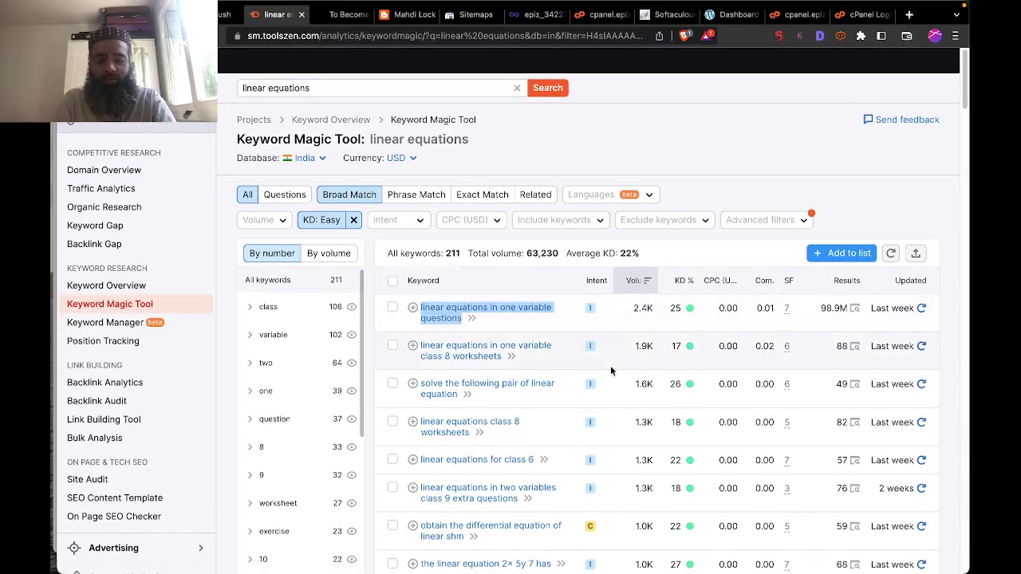
pyautogui.scroll(-1, 638, 383)
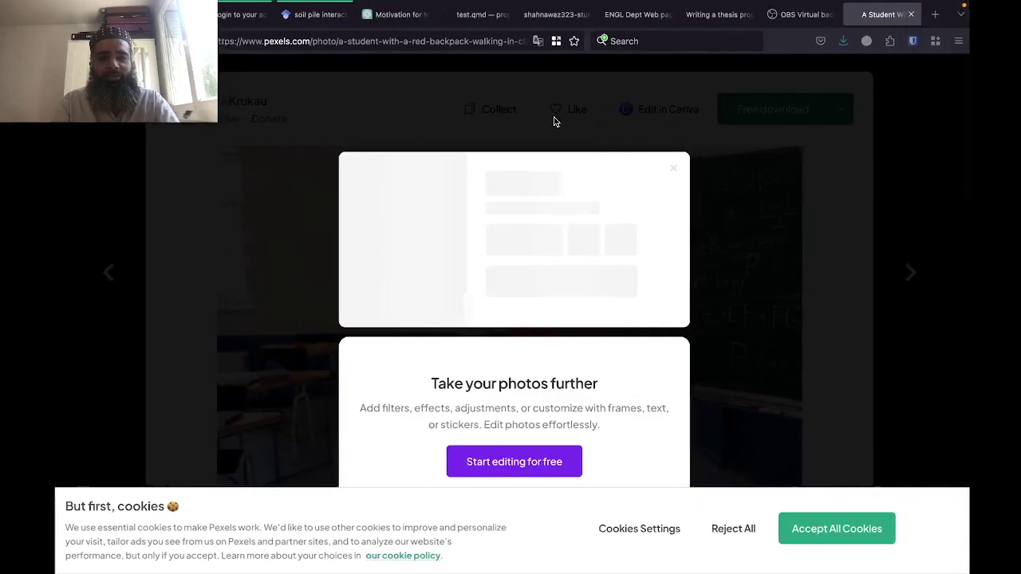
# In ChatGPT, send the prompt: write a seo optimized article on the keyword "linear equations in one variable questions".
pyautogui.click(391, 14)
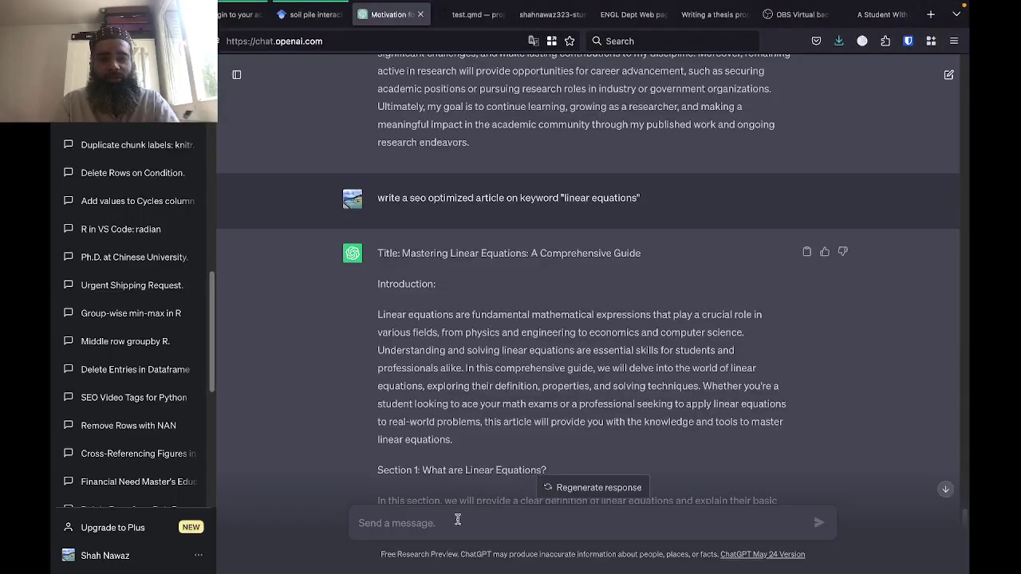
pyautogui.click(426, 523)
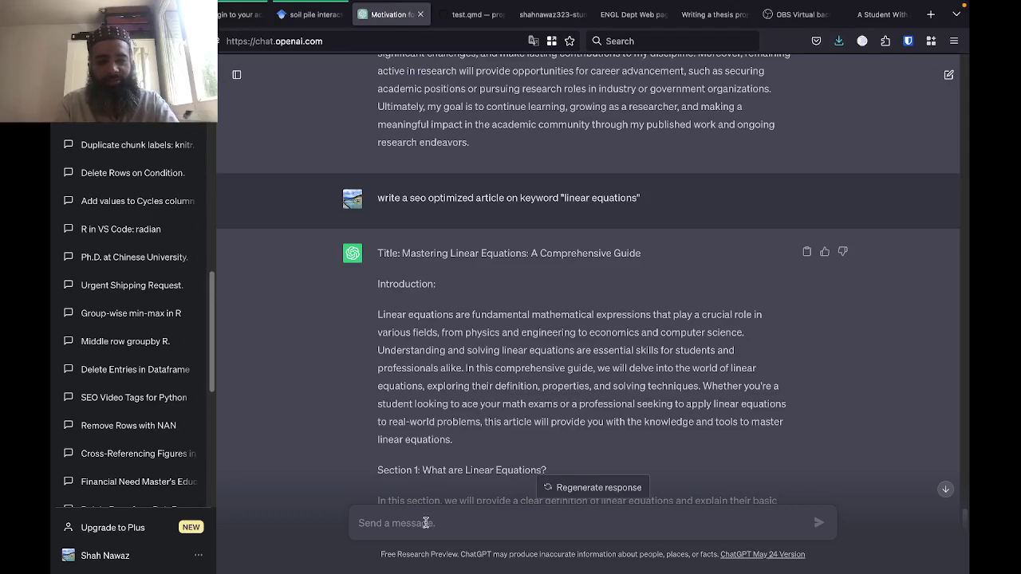
pyautogui.write('whe')
pyautogui.press('BackSpace')
pyautogui.press('BackSpace')
pyautogui.write('rite')
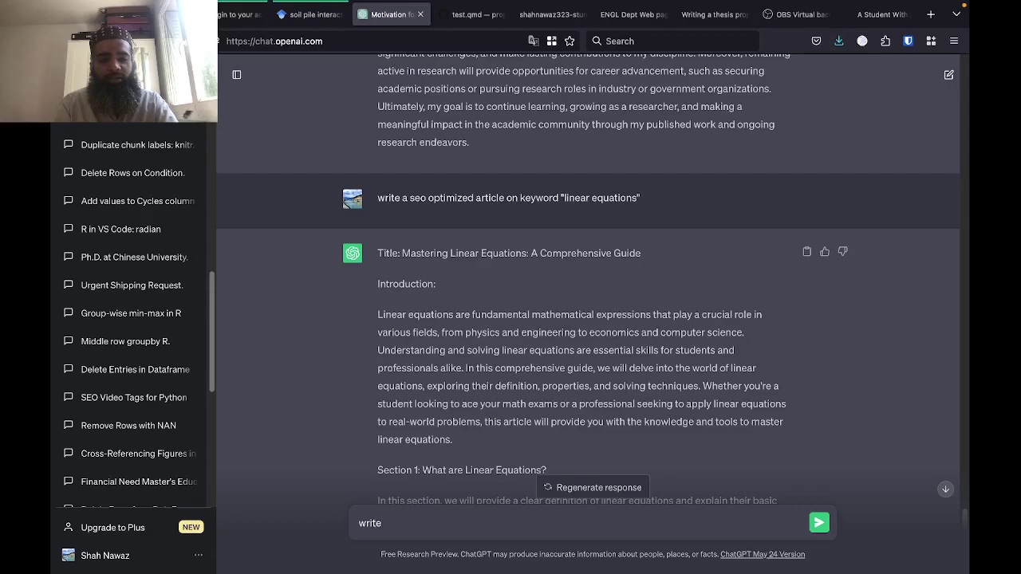
pyautogui.write(' a seo o')
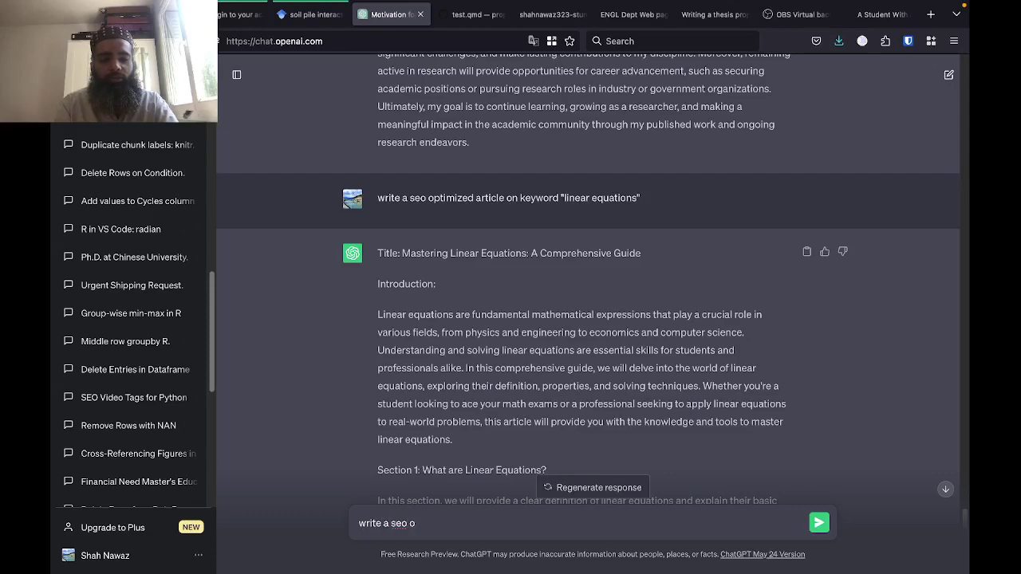
pyautogui.write('ptimized article on')
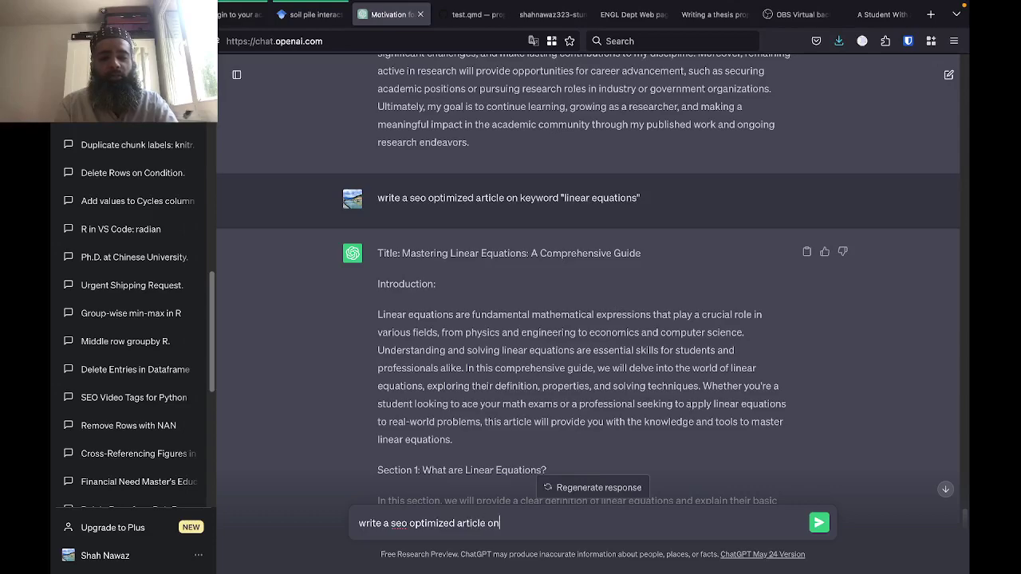
pyautogui.write(' the')
pyautogui.press('BackSpace')
pyautogui.write('he keyb')
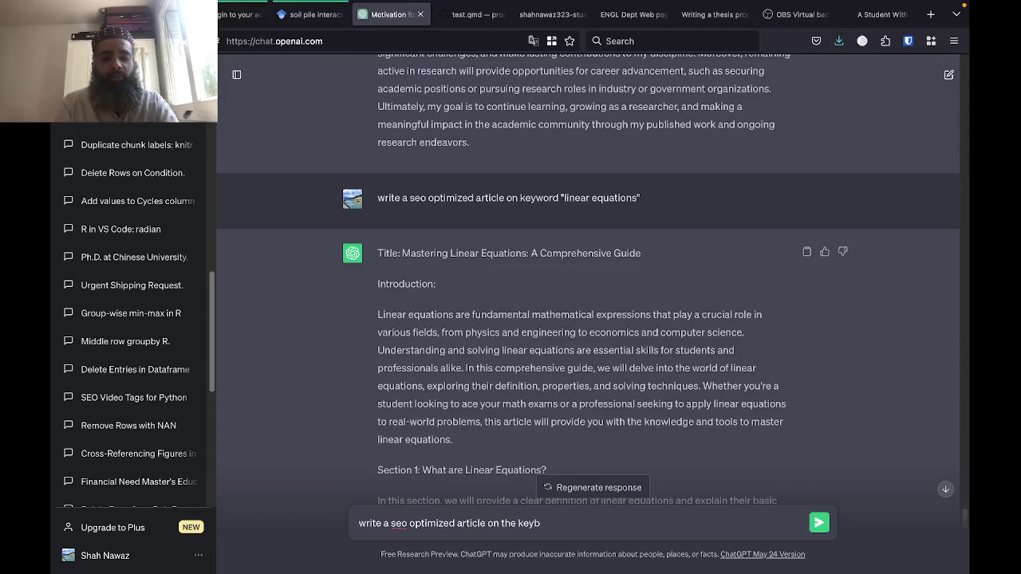
pyautogui.press('BackSpace')
pyautogui.write('w')
pyautogui.press('BackSpace')
pyautogui.write('word')
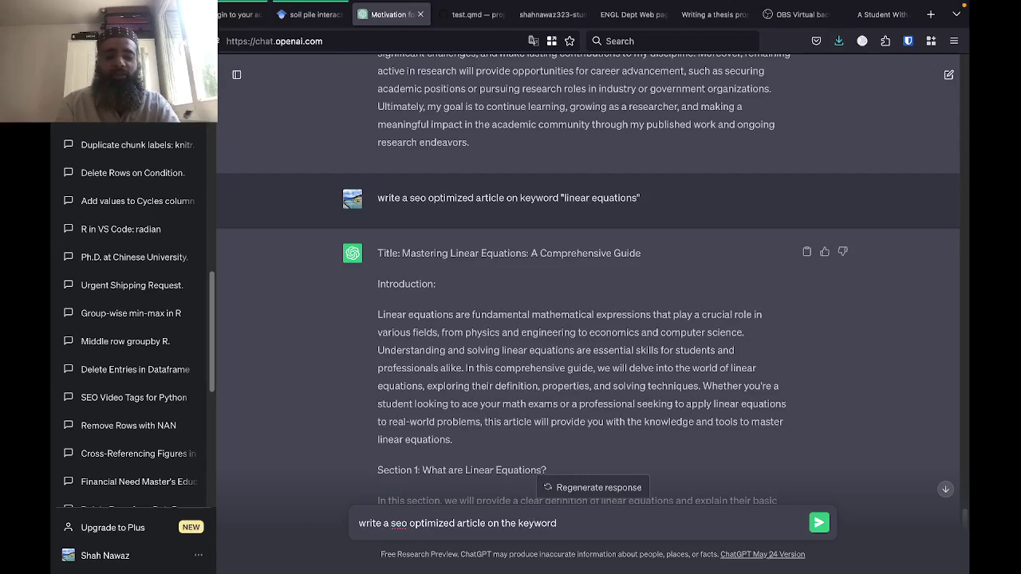
pyautogui.write('"linear equations in one variable questions"')
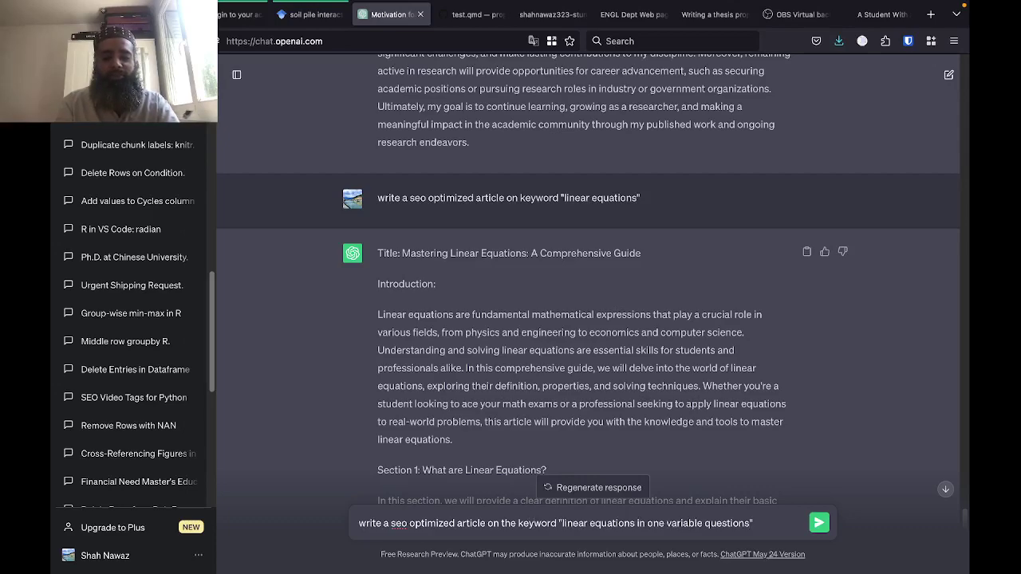
pyautogui.press('Return')
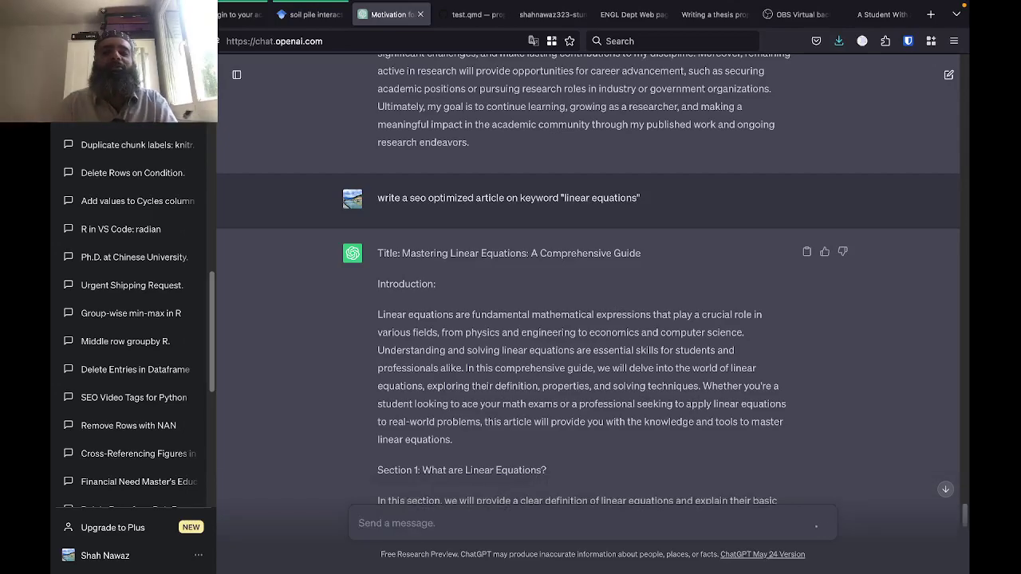
# Read through the newly generated article on linear equations in one variable and copy the whole response.
pyautogui.scroll(-2, 532, 412)
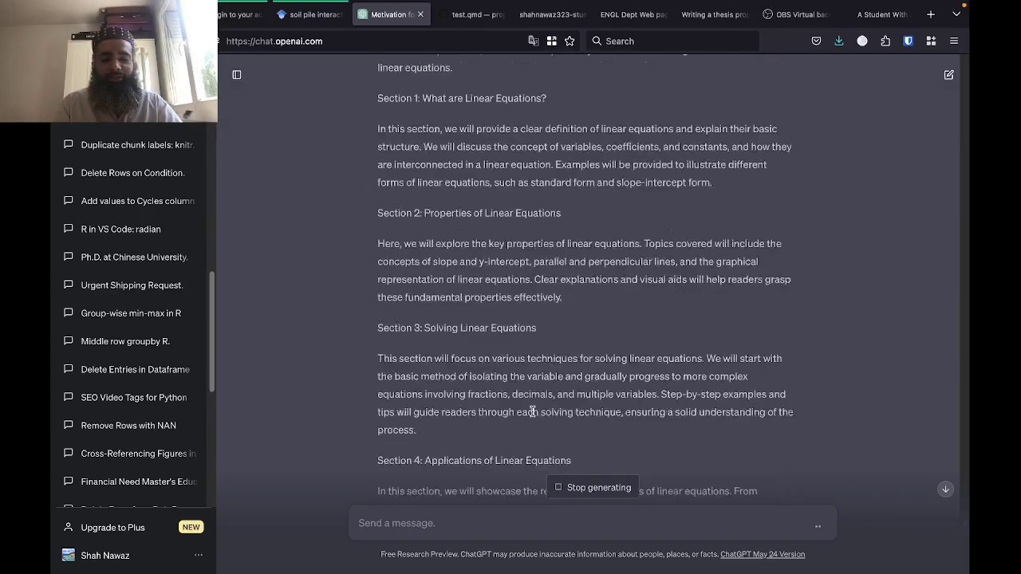
pyautogui.scroll(-15, 532, 412)
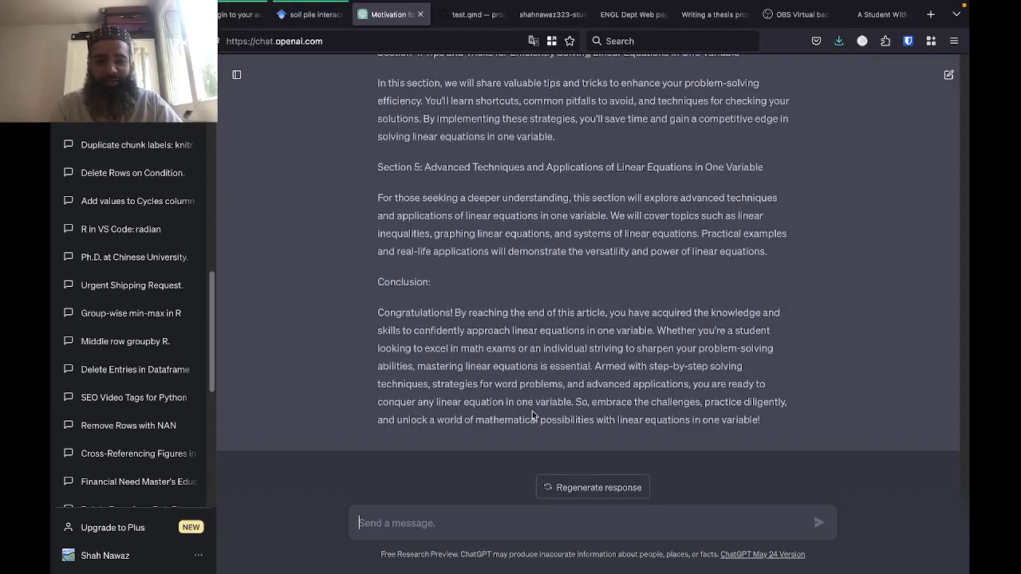
pyautogui.scroll(10, 533, 415)
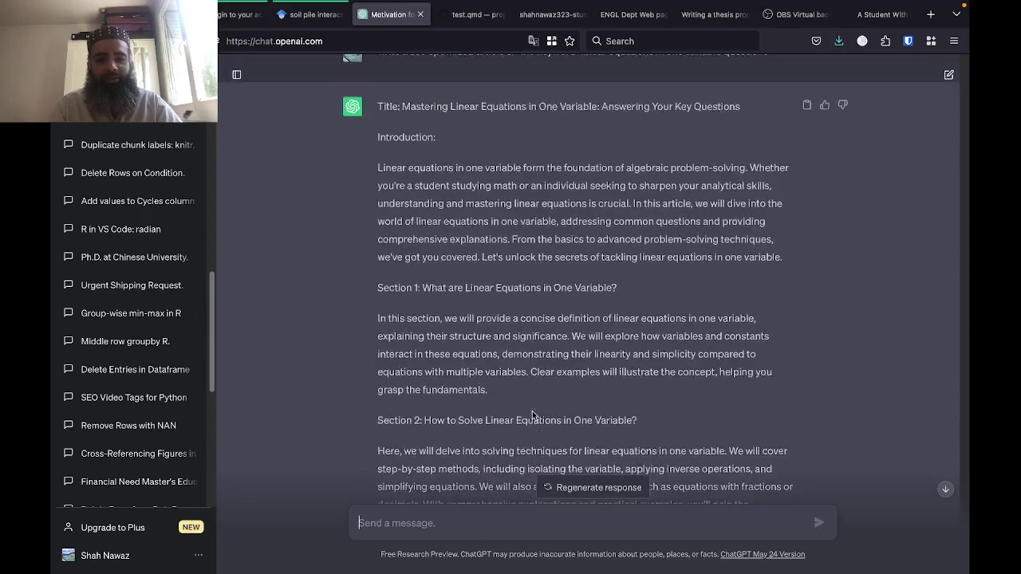
pyautogui.scroll(2, 533, 415)
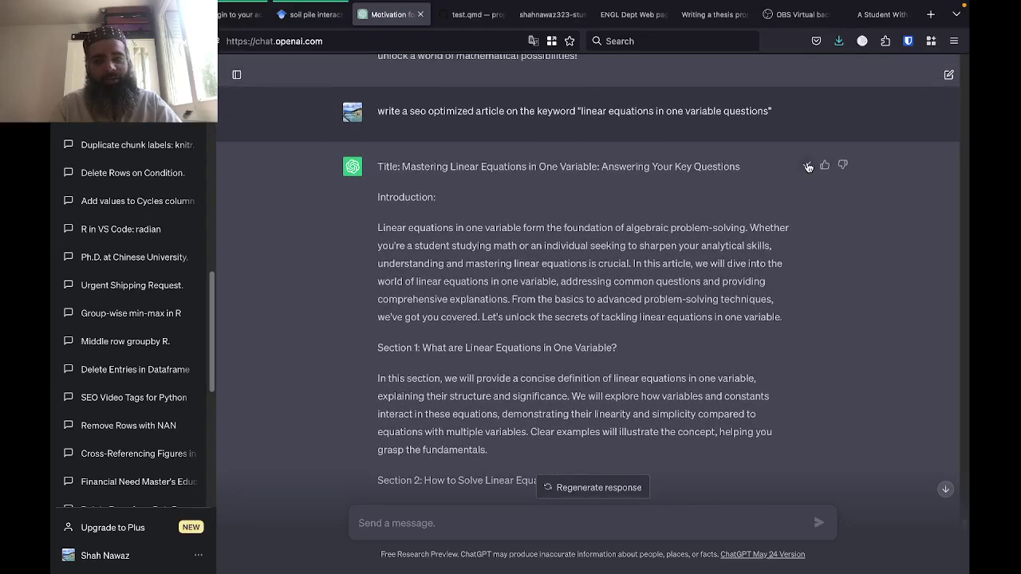
# Switch to the WordPress dashboard in Brave and open the list of all posts.
pyautogui.hotkey('ctrl', 'Left')
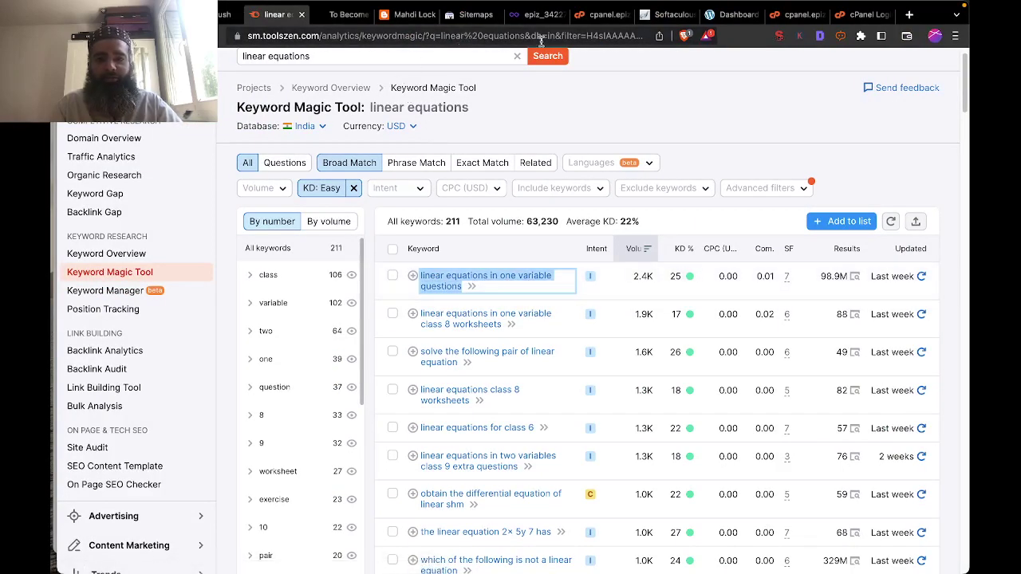
pyautogui.click(729, 15)
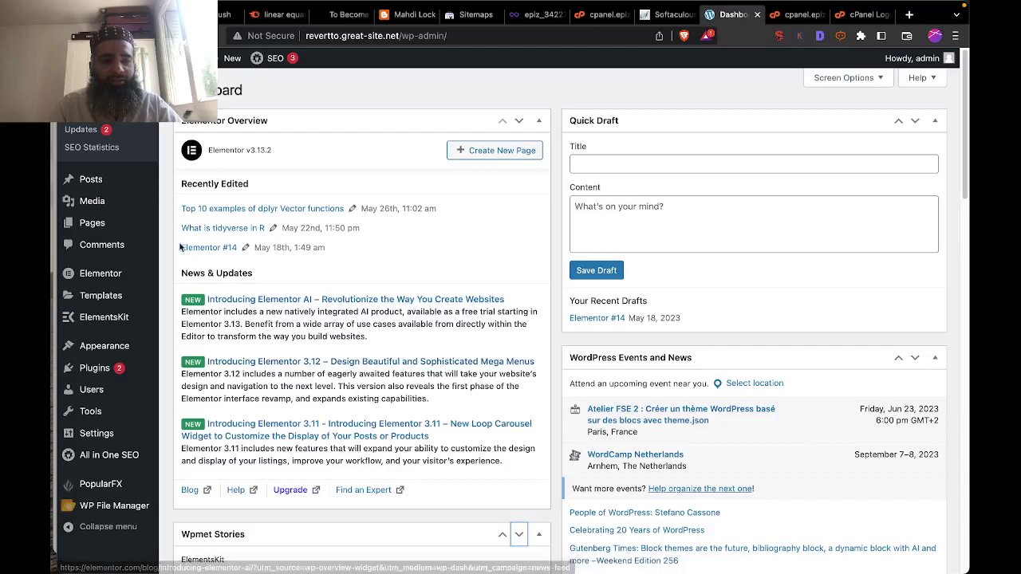
pyautogui.moveTo(89, 185)
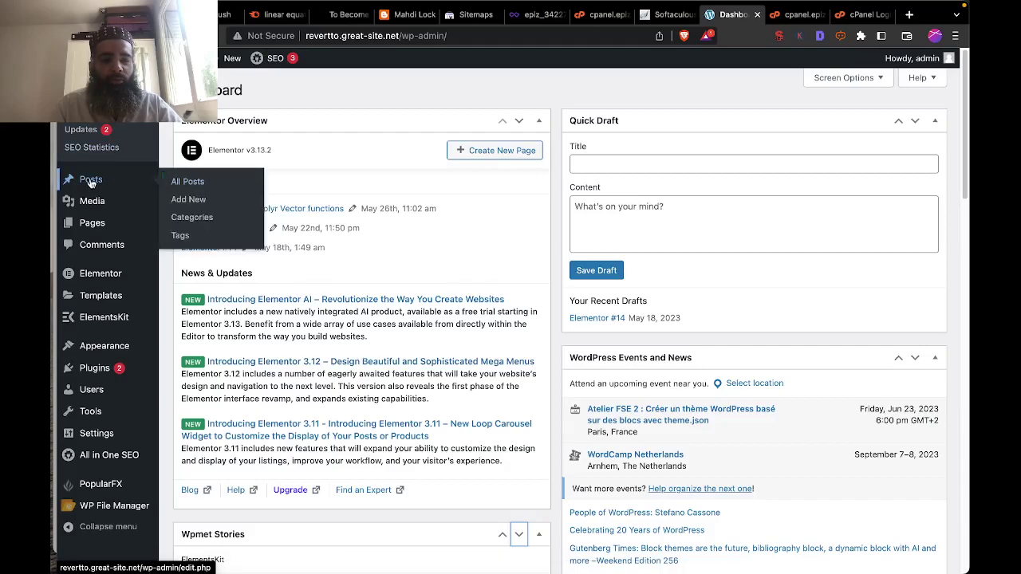
pyautogui.click(205, 185)
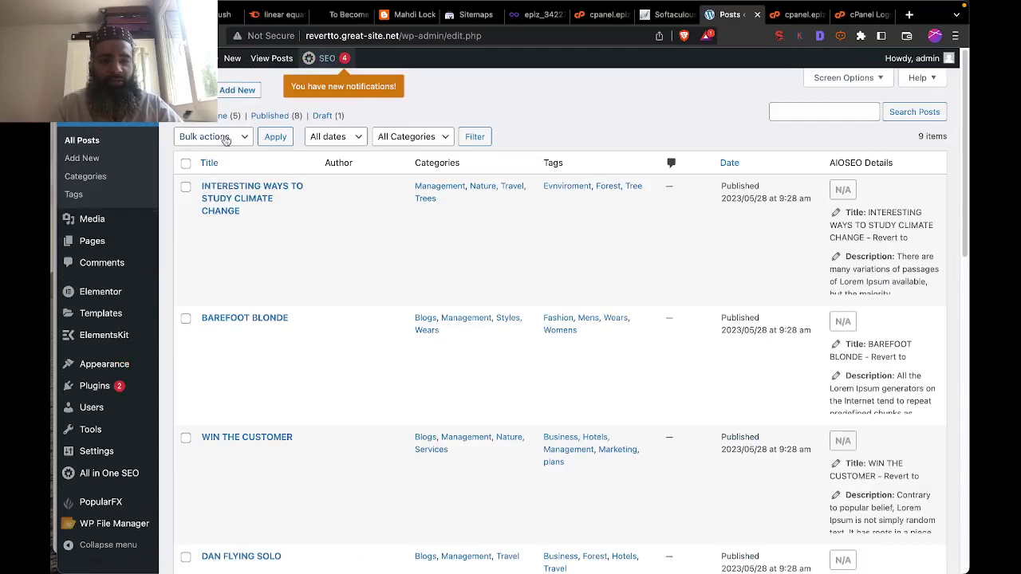
# Open the editor for a new post and return to the list of posts.
pyautogui.click(238, 90)
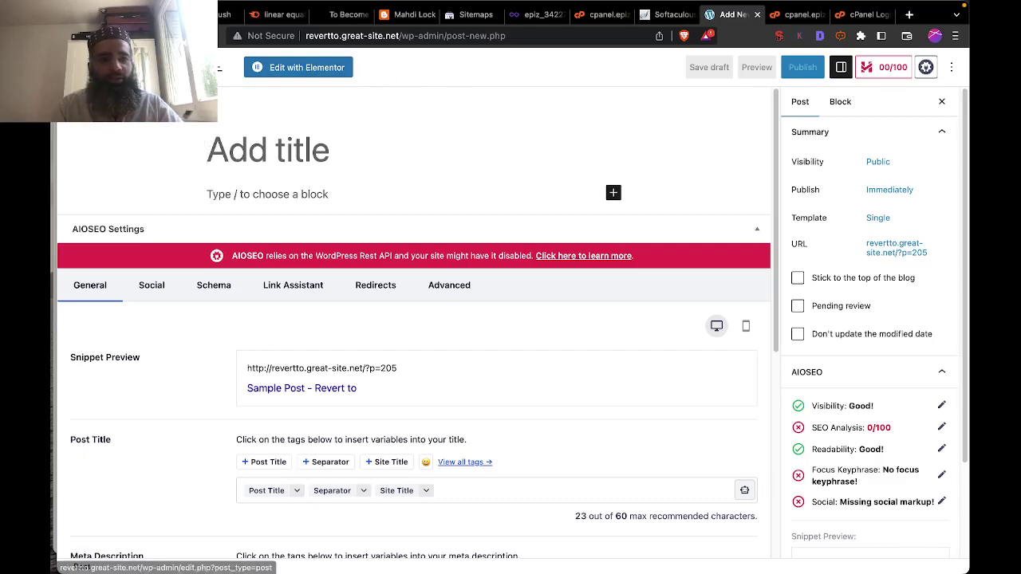
pyautogui.click(76, 67)
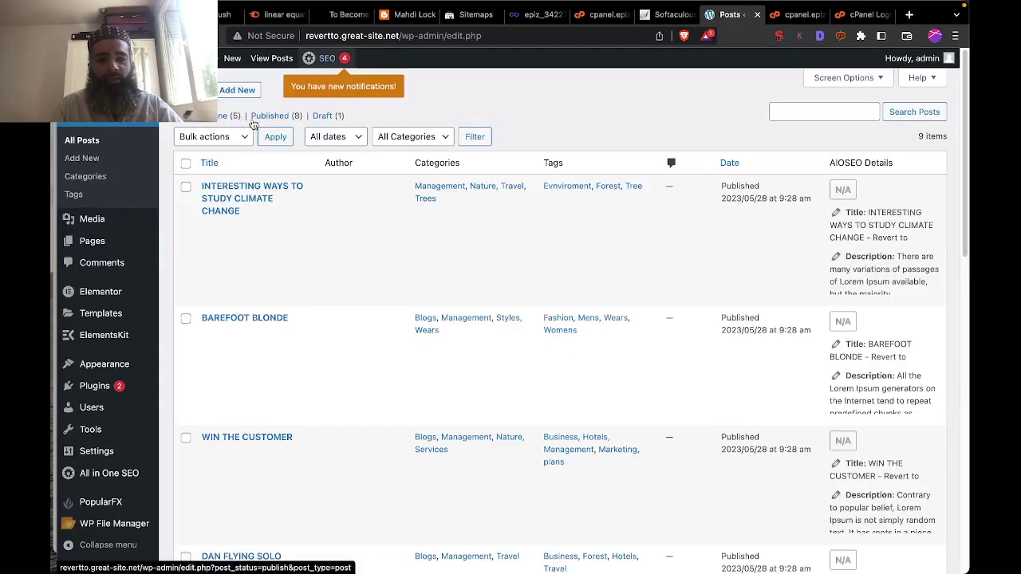
# Switch to the hosting control panel and look through its sections, from Preferences and Files to Domains, Software and Support.
pyautogui.moveTo(104, 391)
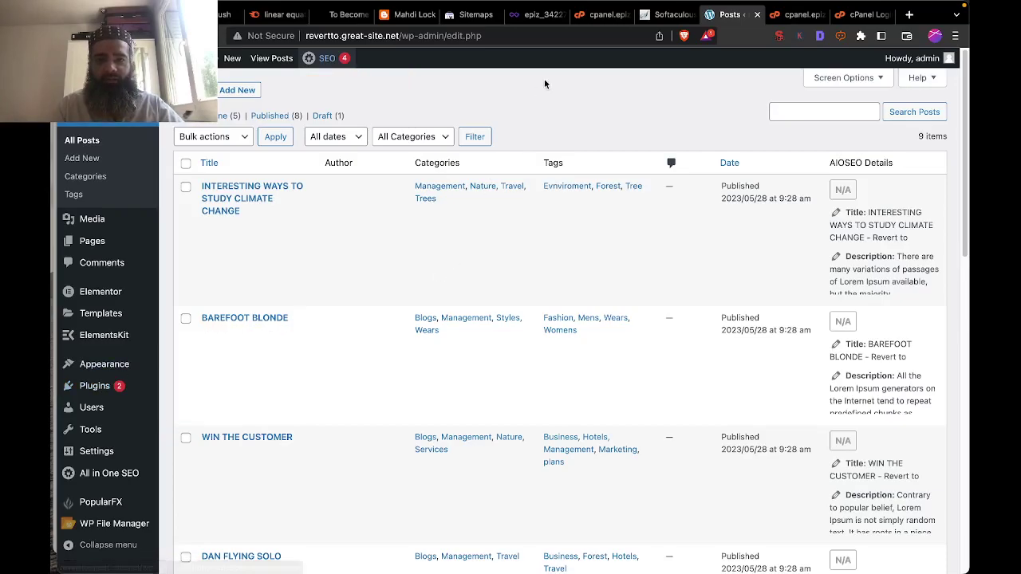
pyautogui.click(594, 20)
pyautogui.scroll(-2, 377, 356)
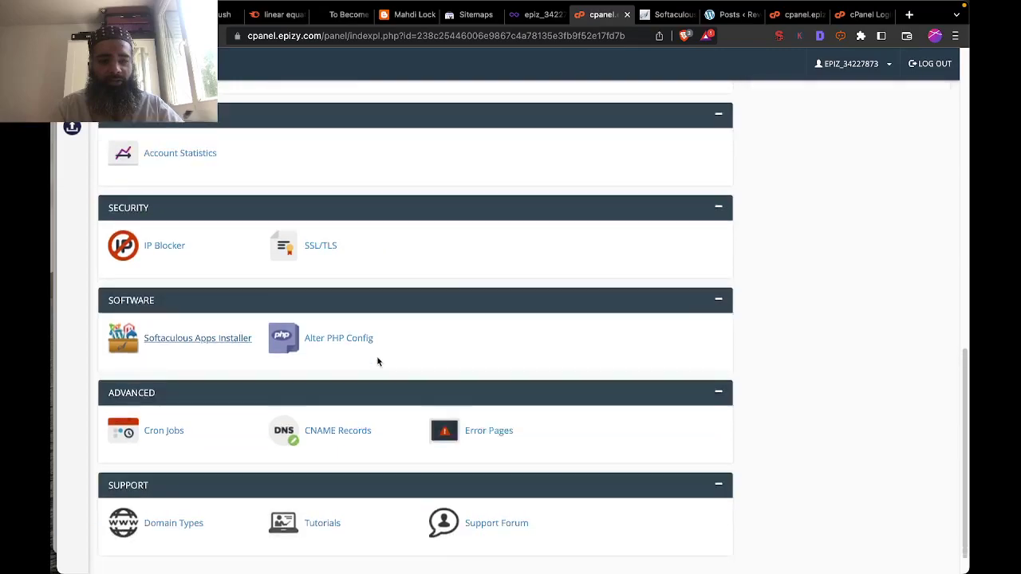
pyautogui.scroll(5, 378, 356)
pyautogui.scroll(5, 377, 357)
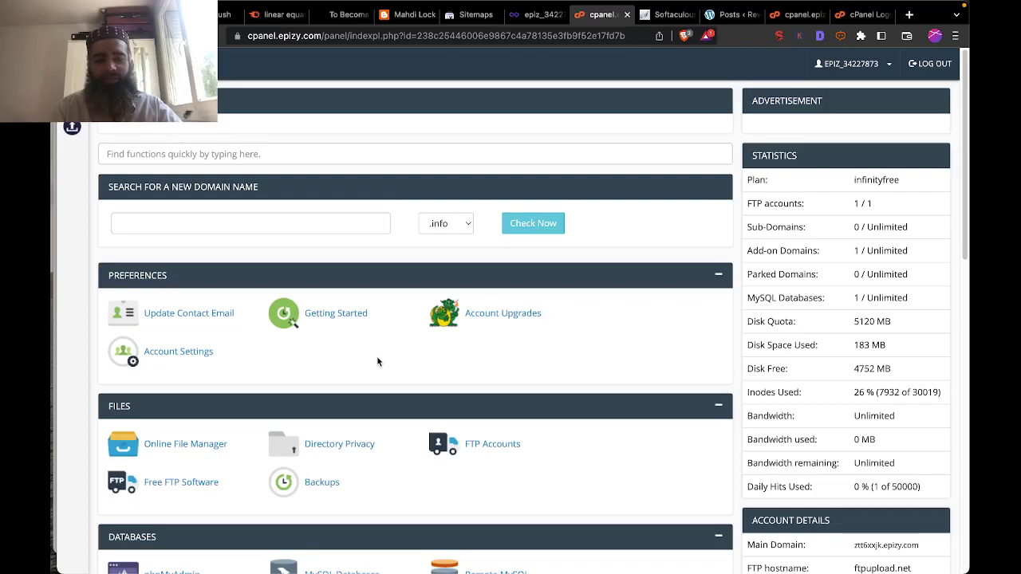
pyautogui.scroll(-5, 378, 359)
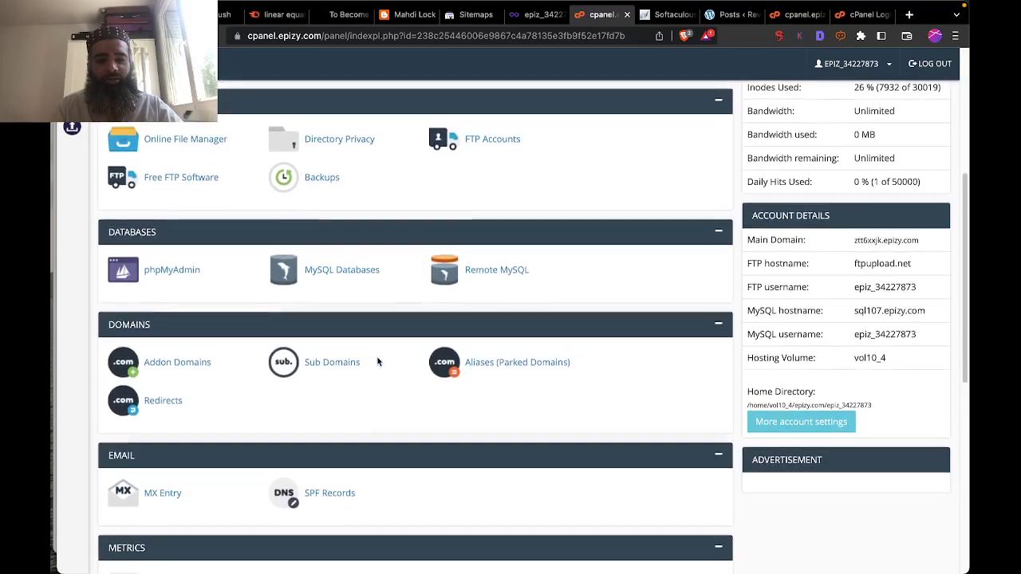
pyautogui.scroll(-5, 378, 362)
pyautogui.scroll(1, 378, 361)
pyautogui.scroll(-5, 377, 357)
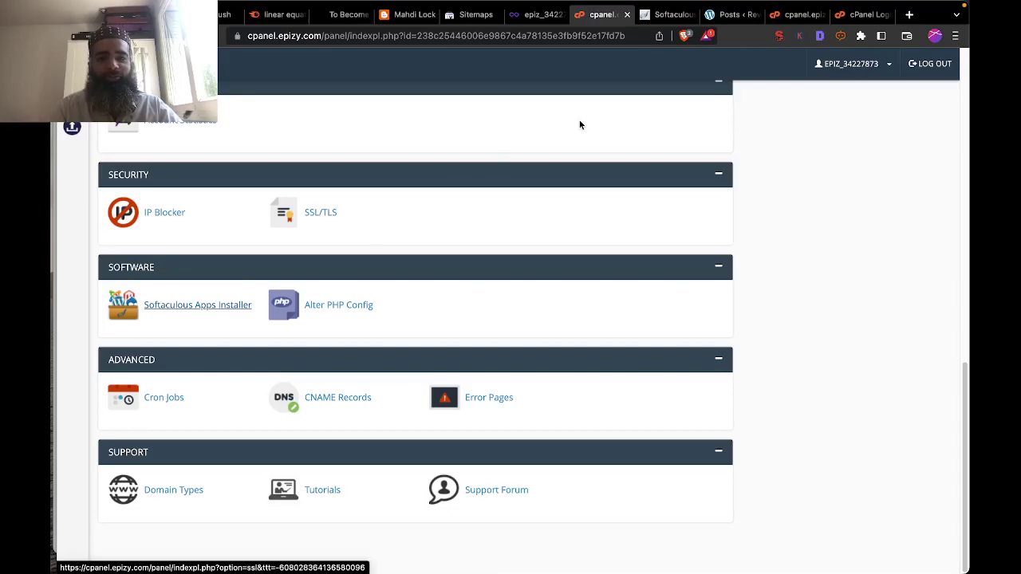
# Look over the WordPress Management page in Softaculous for the revertto.great-site.net installation and its configuration.
pyautogui.click(659, 16)
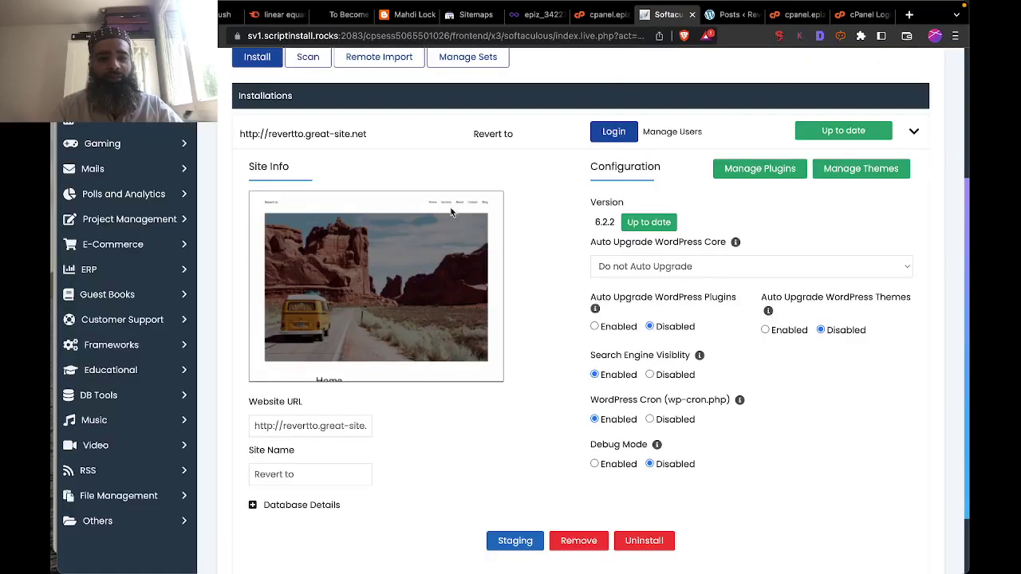
pyautogui.scroll(5, 496, 239)
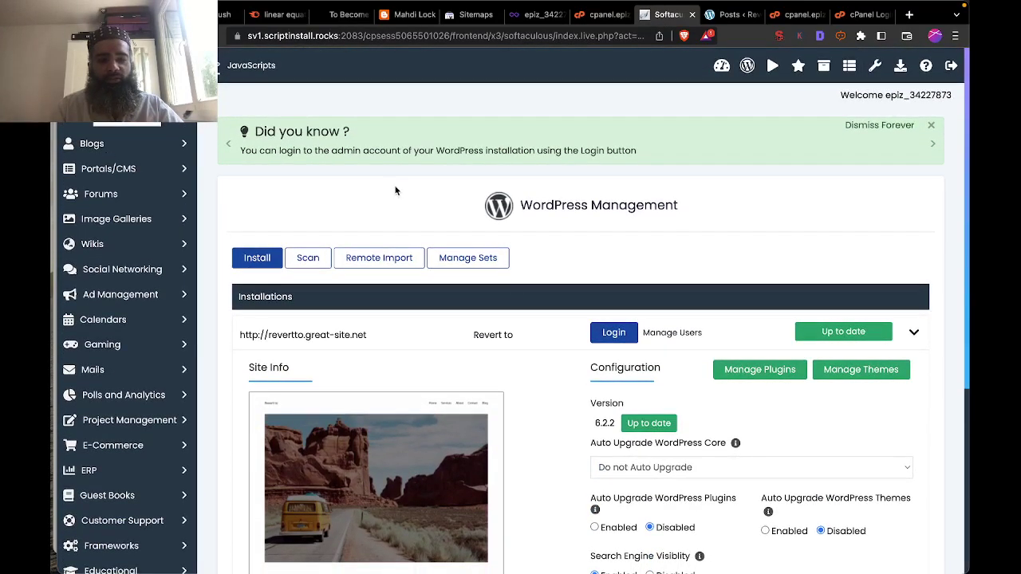
pyautogui.scroll(-4, 546, 227)
pyautogui.scroll(4, 546, 231)
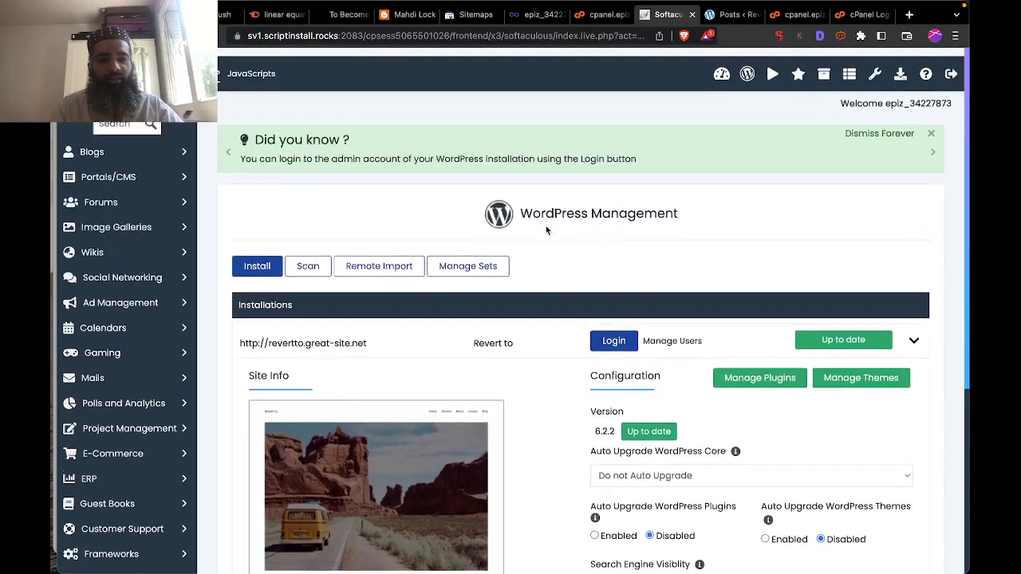
pyautogui.click(231, 144)
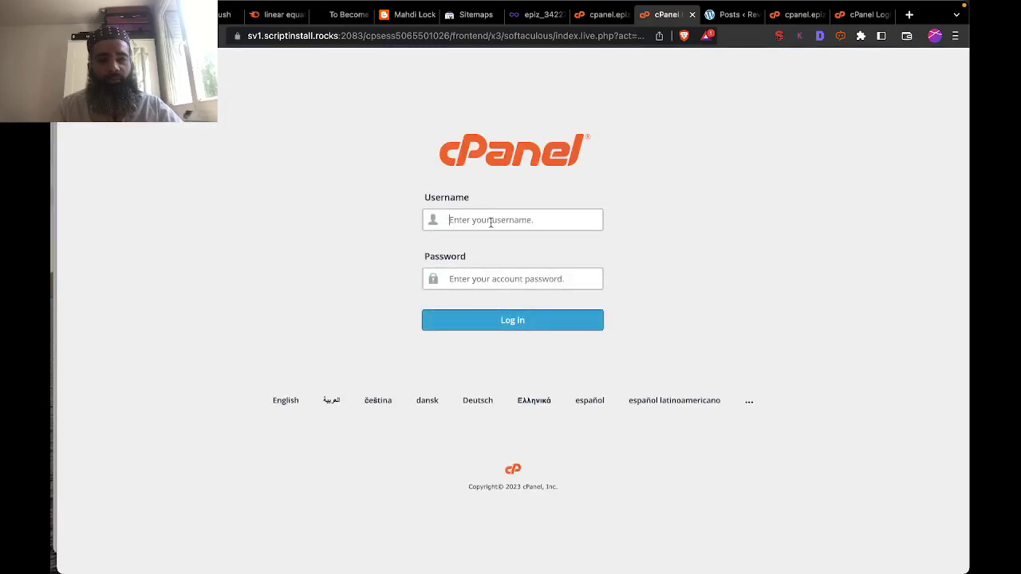
# Return to the WordPress admin, open the dashboard home and bring up the list of installed plugins.
pyautogui.click(729, 16)
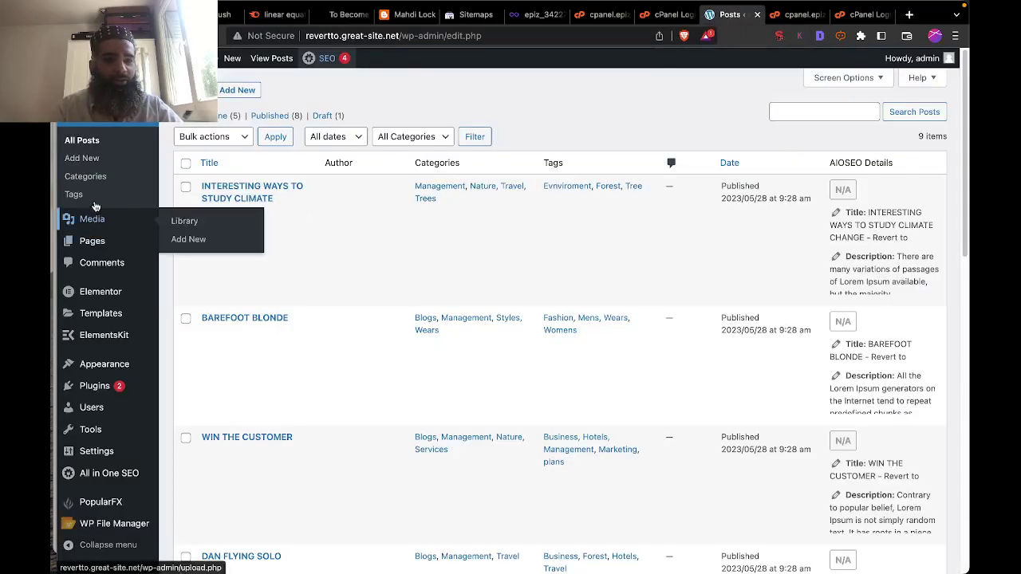
pyautogui.click(101, 86)
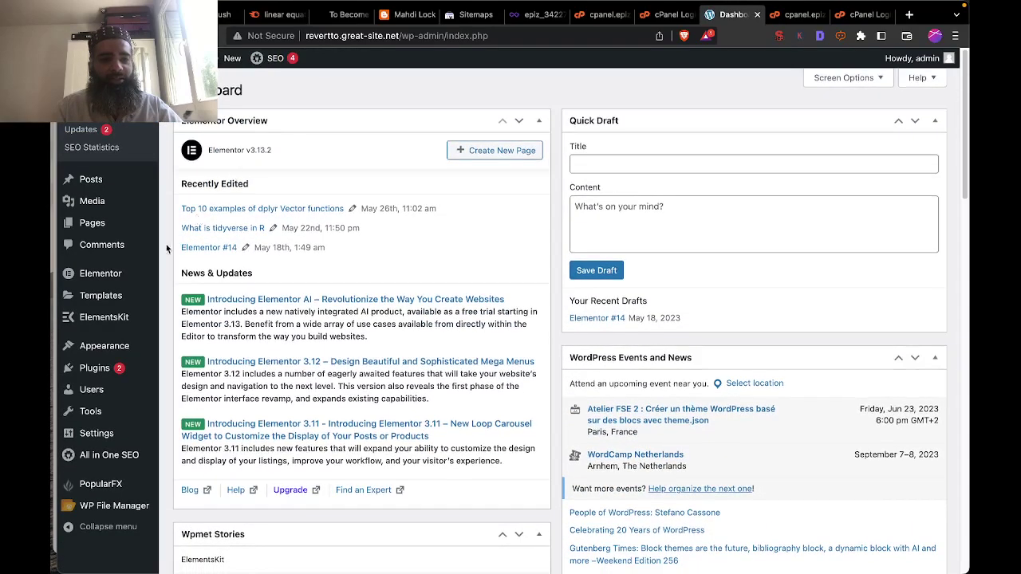
pyautogui.moveTo(104, 369)
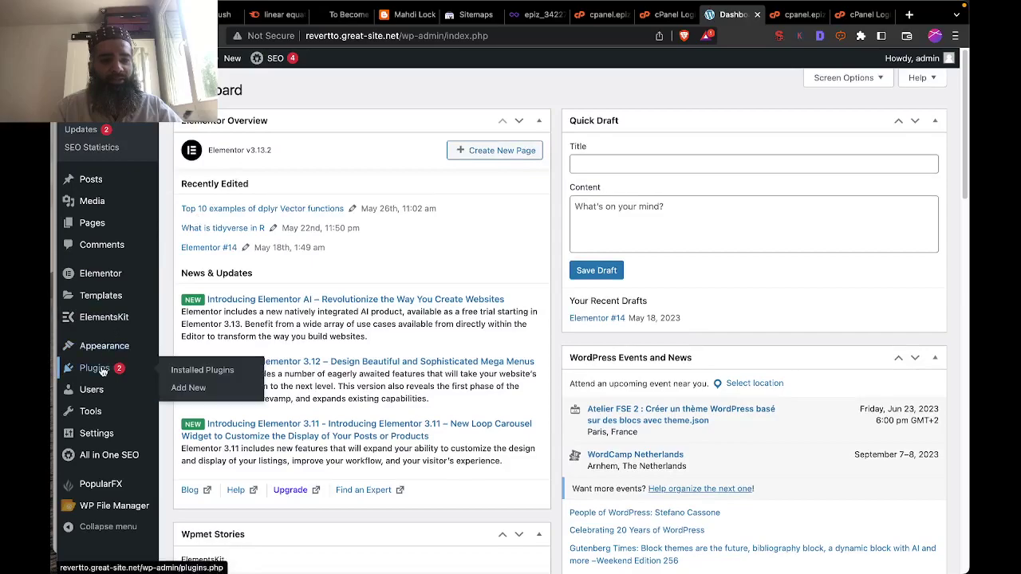
pyautogui.click(181, 376)
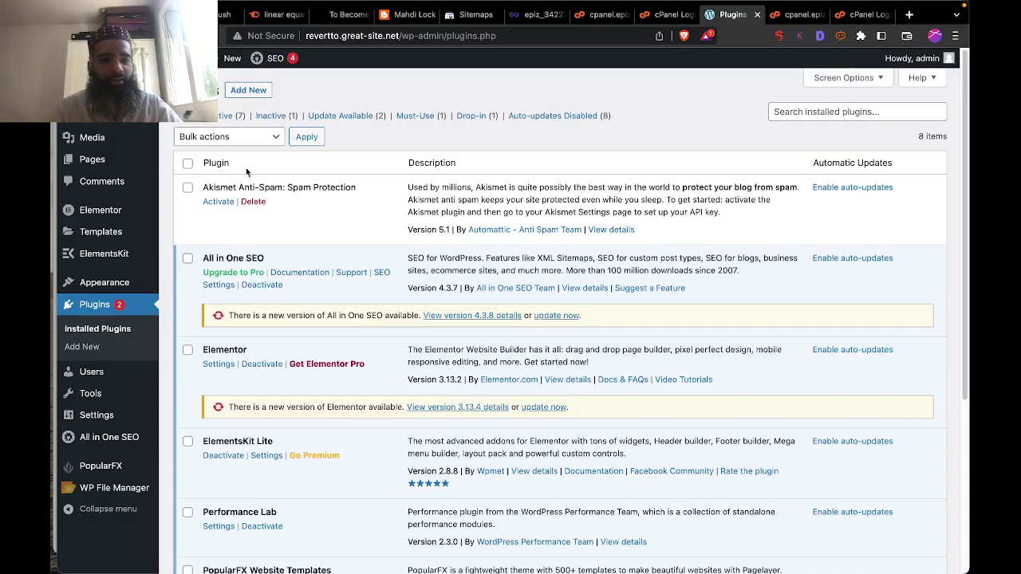
# Open the page for adding new plugins and search for "elementor".
pyautogui.click(248, 90)
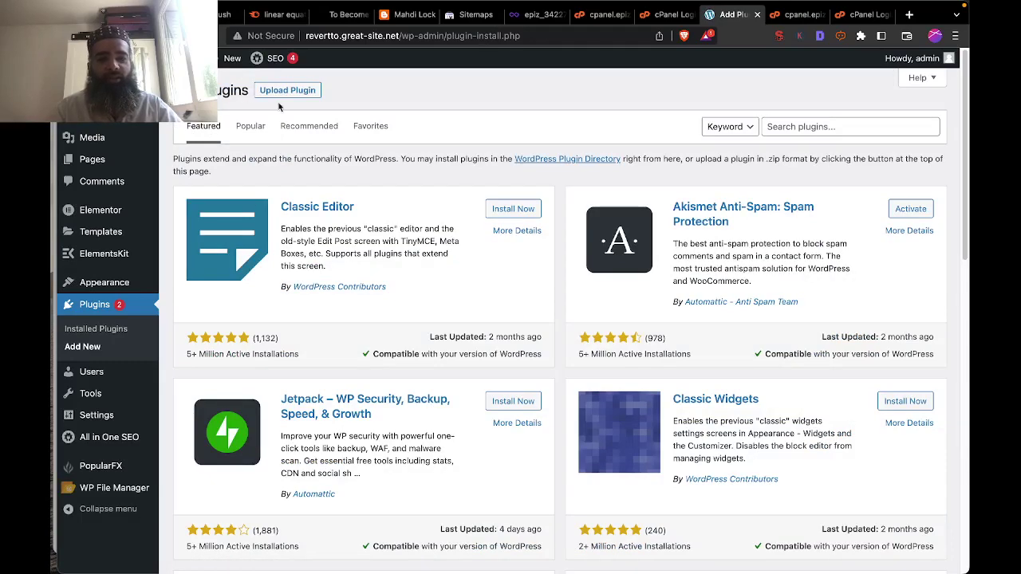
pyautogui.click(826, 128)
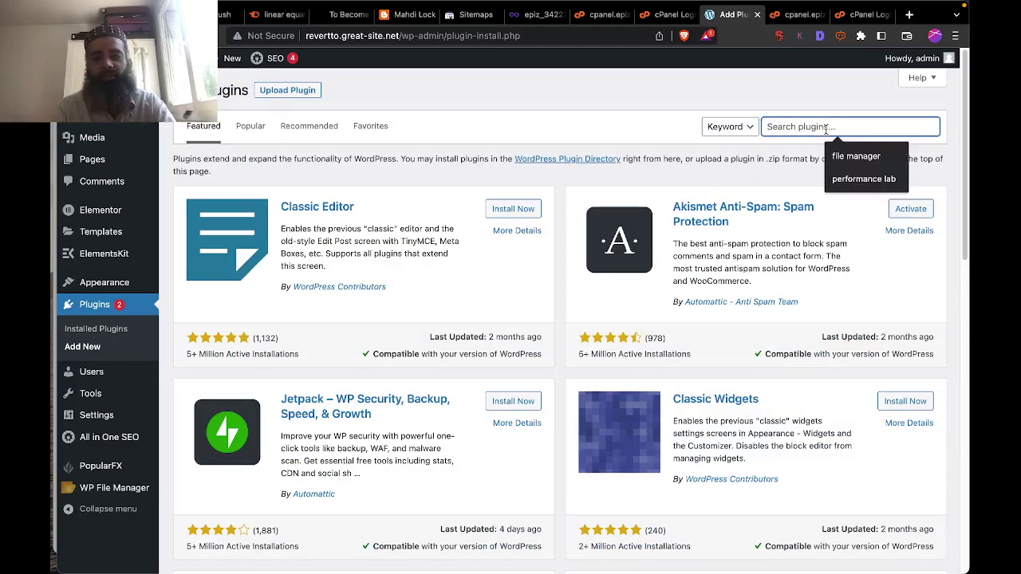
pyautogui.write('elementor')
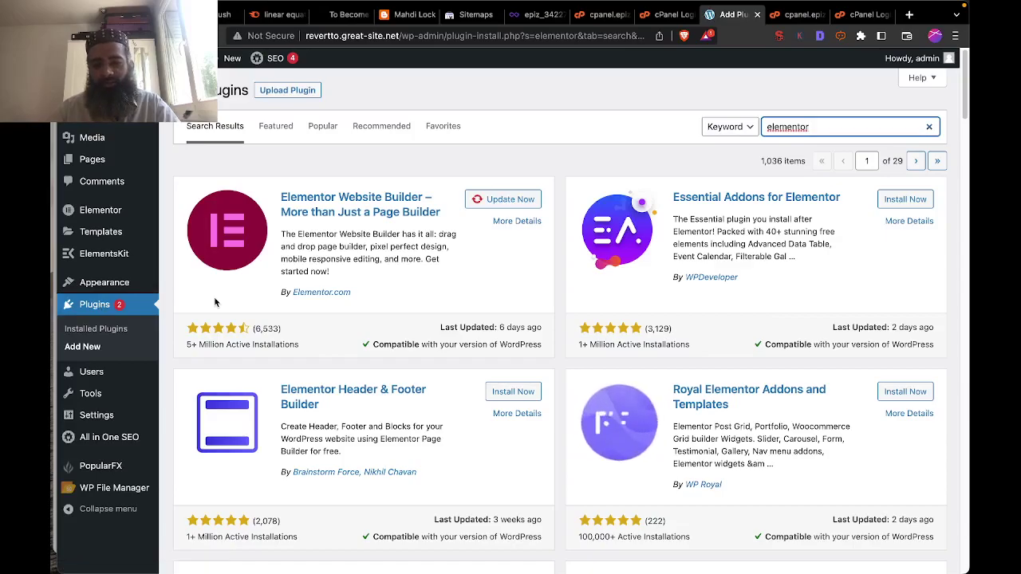
# Replace the plugin search term with "all in one seo".
pyautogui.press('BackSpace')
pyautogui.press('BackSpace')
pyautogui.press('BackSpace')
pyautogui.press('BackSpace')
pyautogui.press('BackSpace')
pyautogui.press('BackSpace')
pyautogui.press('BackSpace')
pyautogui.press('BackSpace')
pyautogui.press('BackSpace')
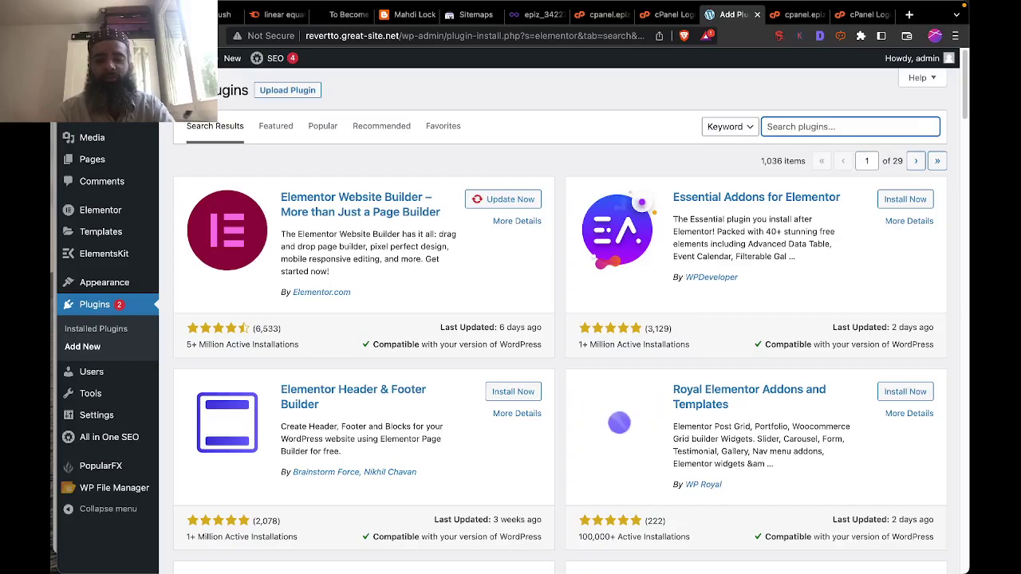
pyautogui.write('all in o')
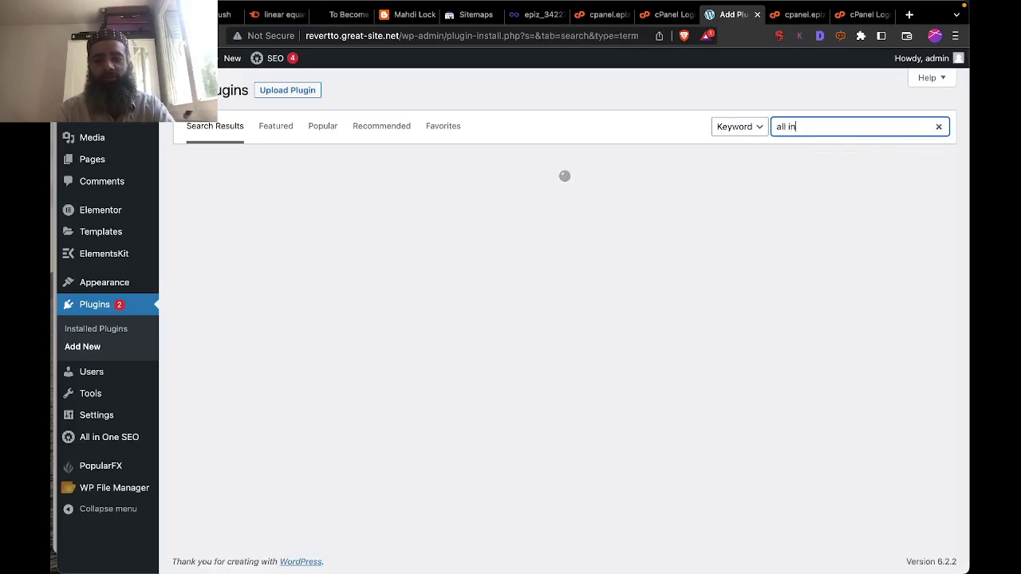
pyautogui.write('ne seo')
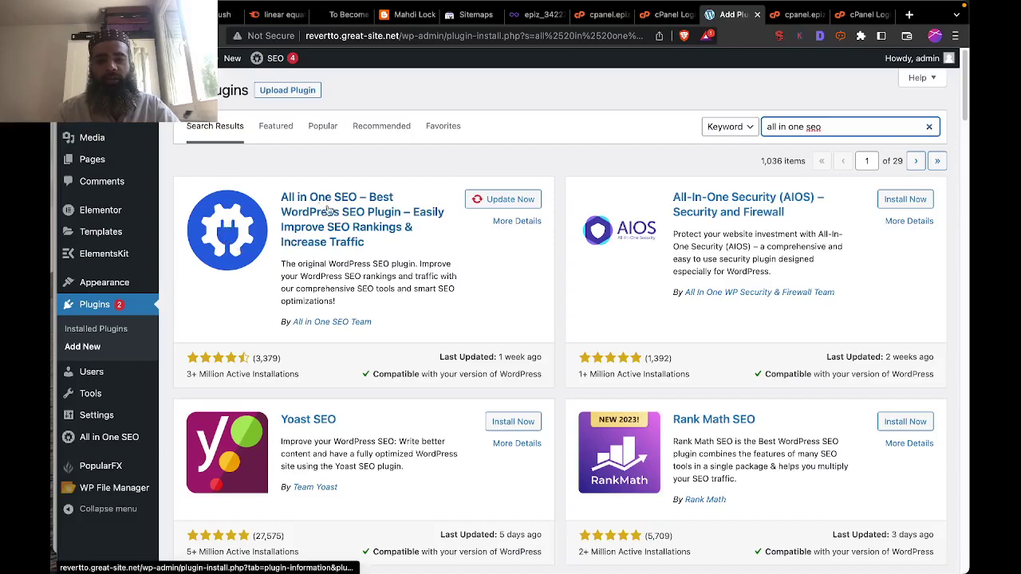
# Go back to the installed plugins and review the whole list, including All in One SEO and Elementor.
pyautogui.click(102, 335)
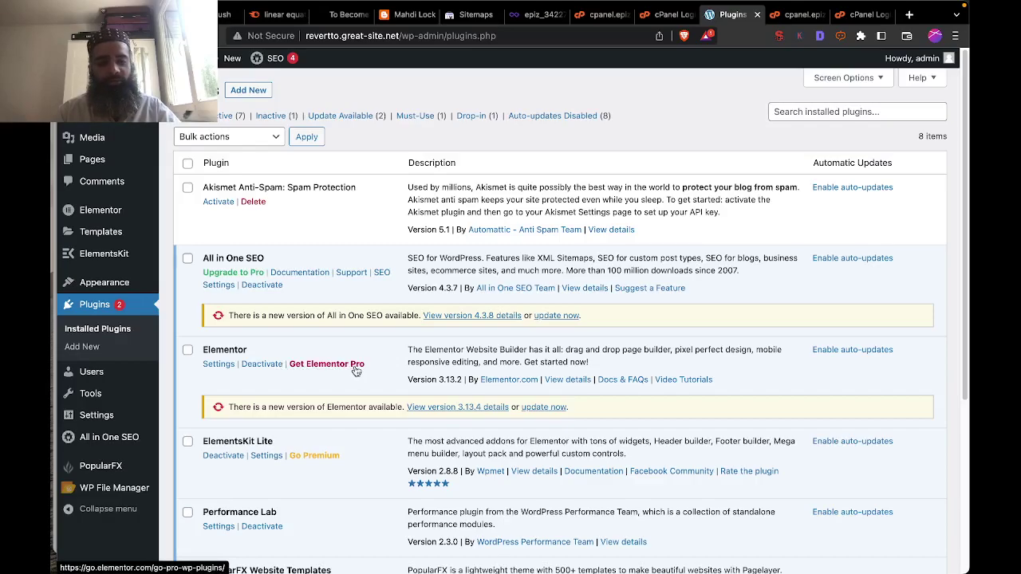
pyautogui.scroll(-5, 356, 370)
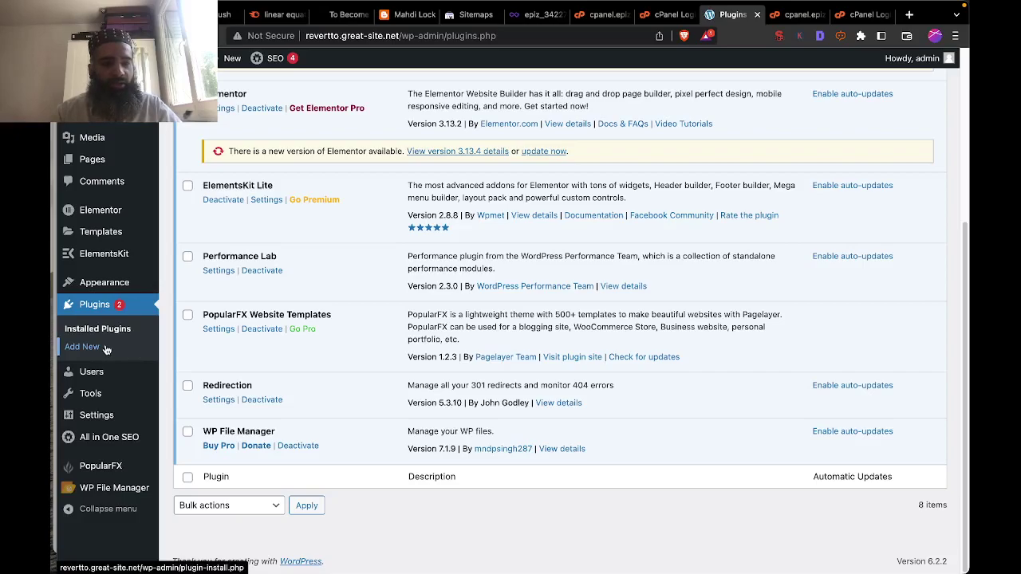
pyautogui.scroll(3, 255, 235)
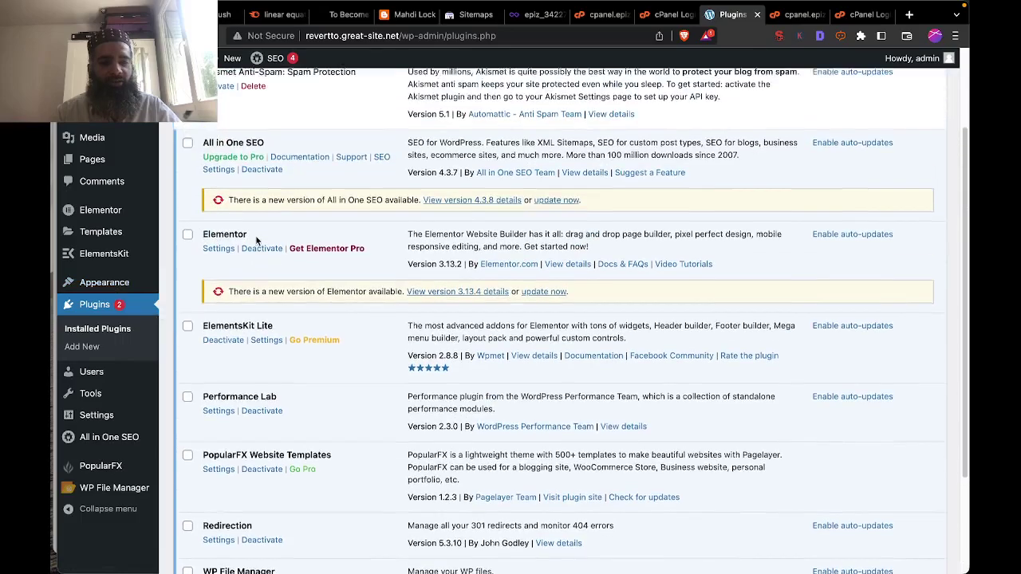
pyautogui.scroll(3, 255, 235)
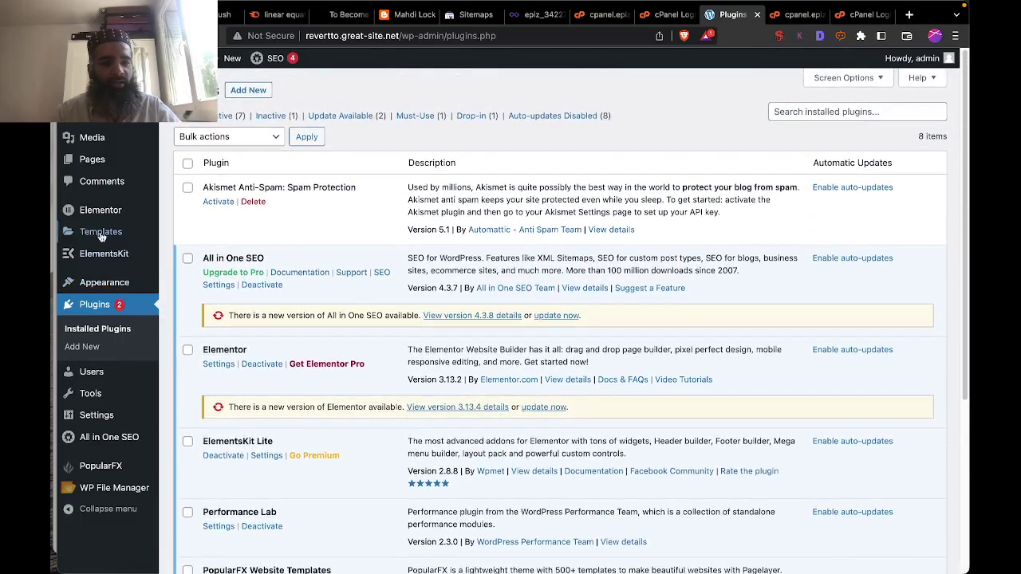
pyautogui.moveTo(101, 232)
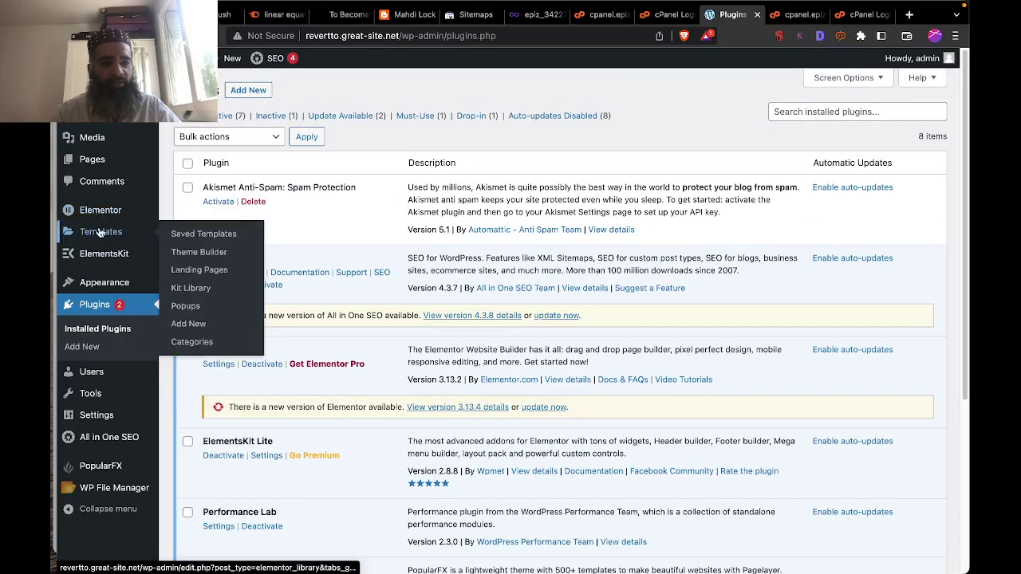
pyautogui.moveTo(104, 210)
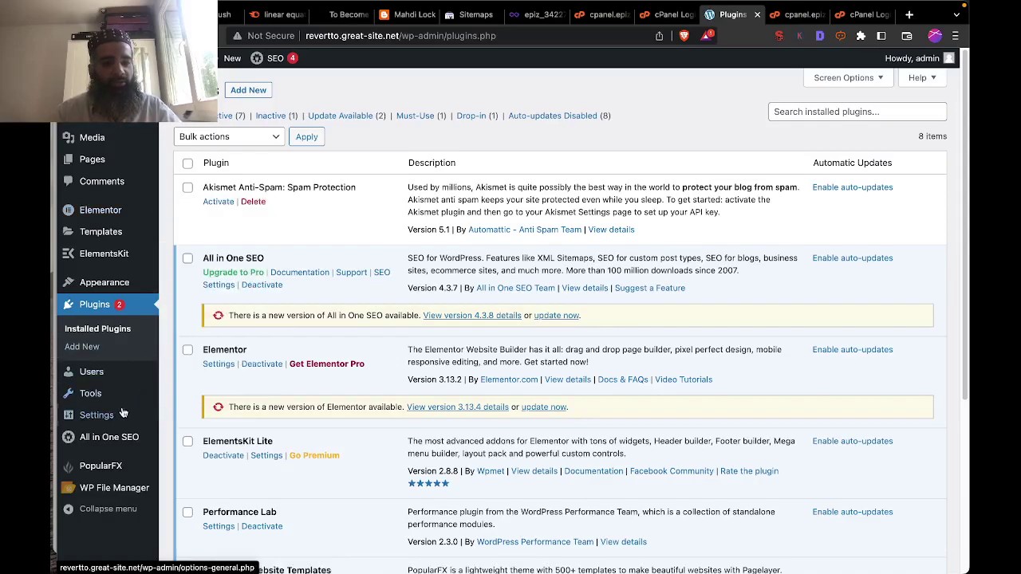
# Open the Permalink Settings and review the Post name structure and the optional category and tag bases.
pyautogui.moveTo(111, 424)
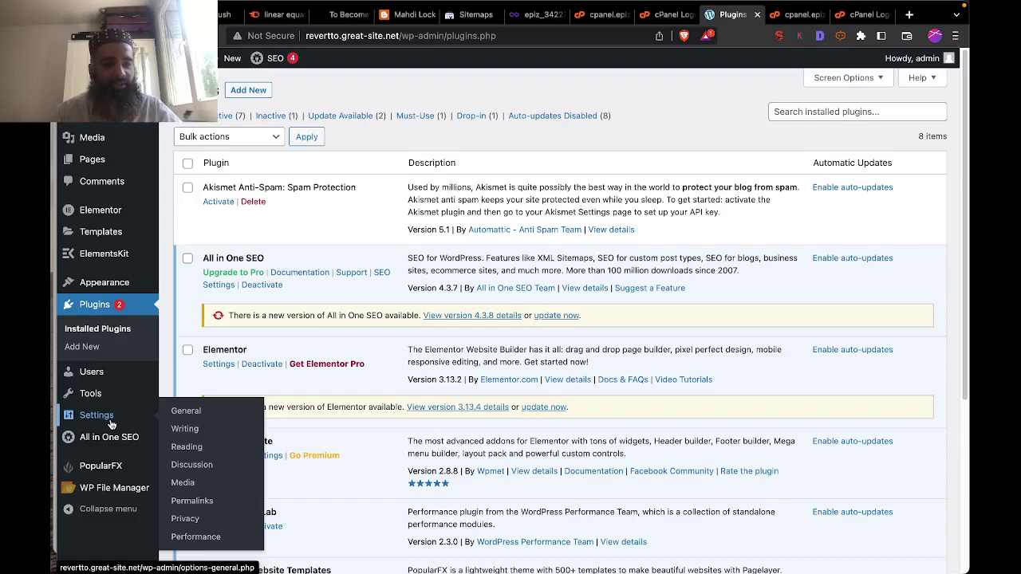
pyautogui.click(194, 504)
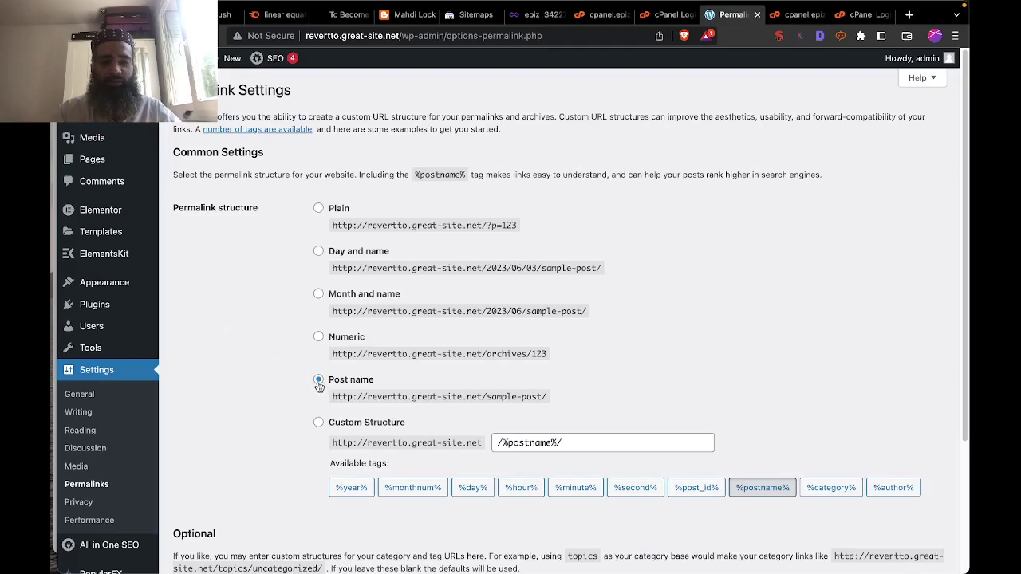
pyautogui.scroll(-3, 252, 404)
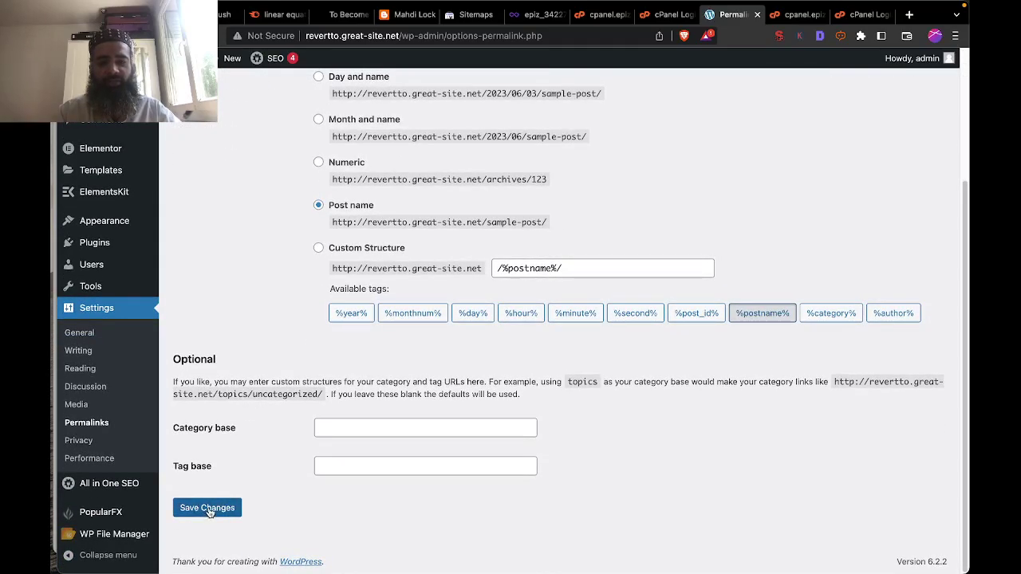
pyautogui.scroll(3, 261, 360)
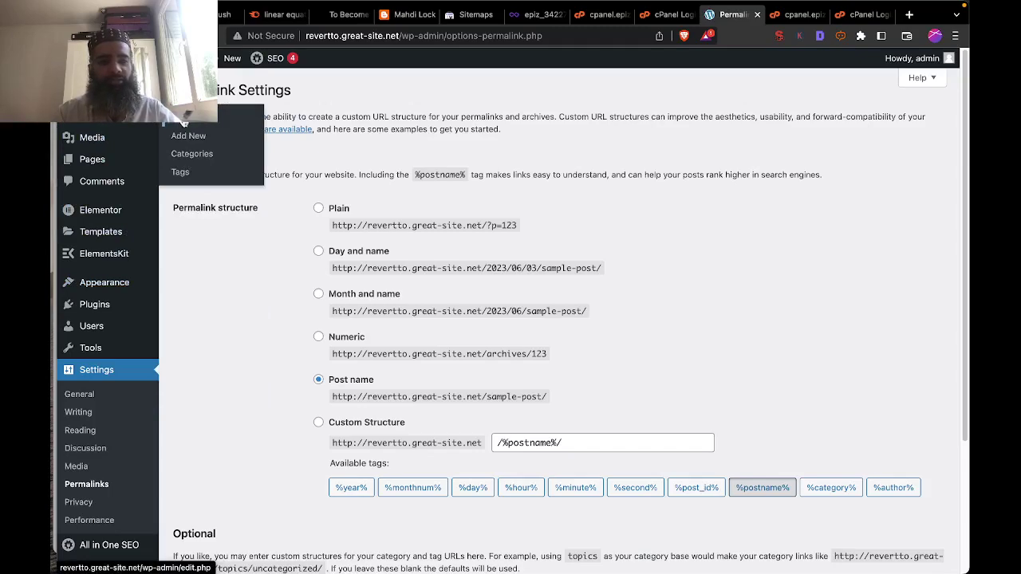
# Open the editor for a new post and look over its AIOSEO settings.
pyautogui.click(191, 141)
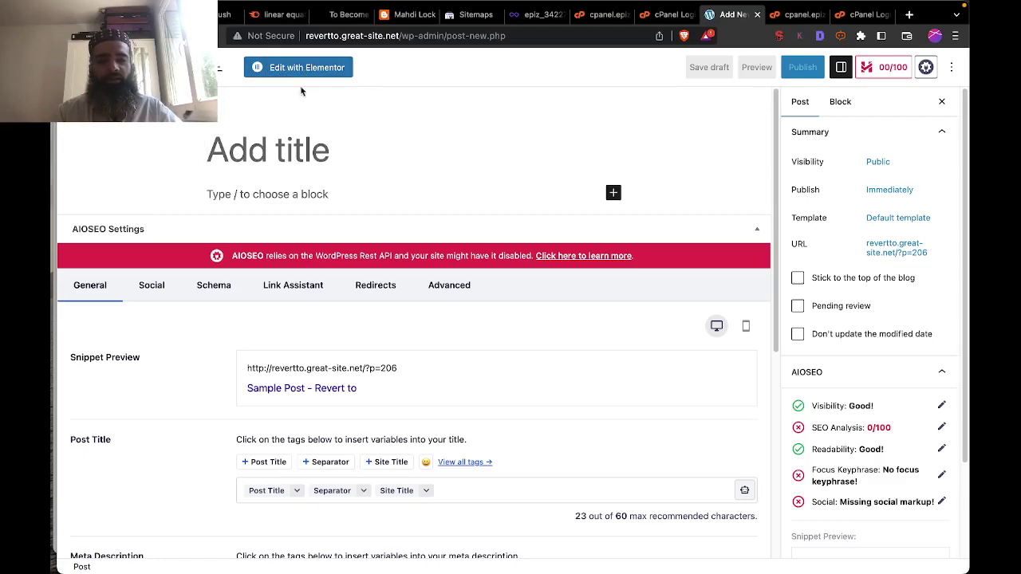
pyautogui.scroll(-5, 306, 227)
pyautogui.scroll(5, 306, 226)
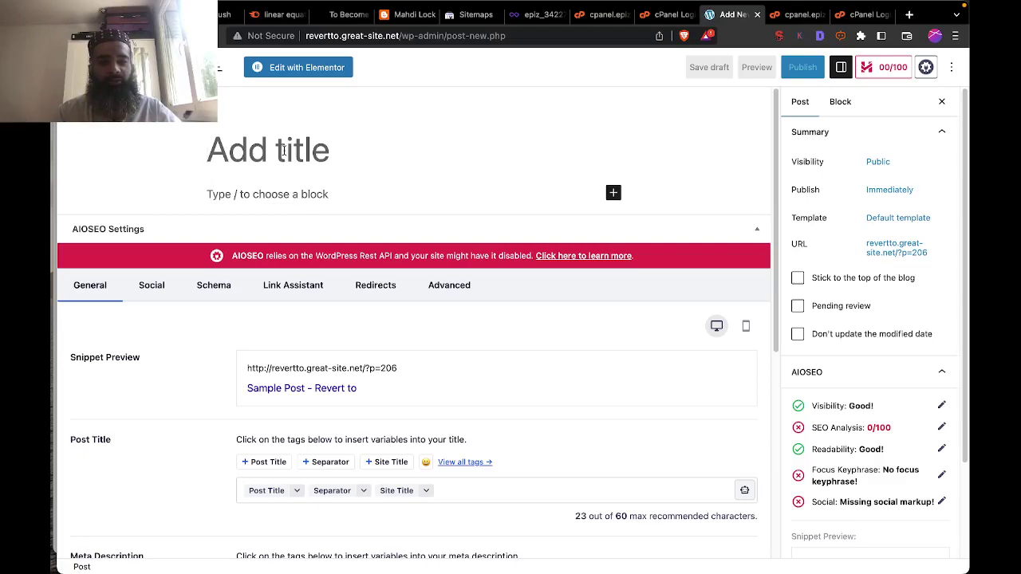
# Place the cursor in the post's empty paragraph block and display the library of available blocks.
pyautogui.click(273, 199)
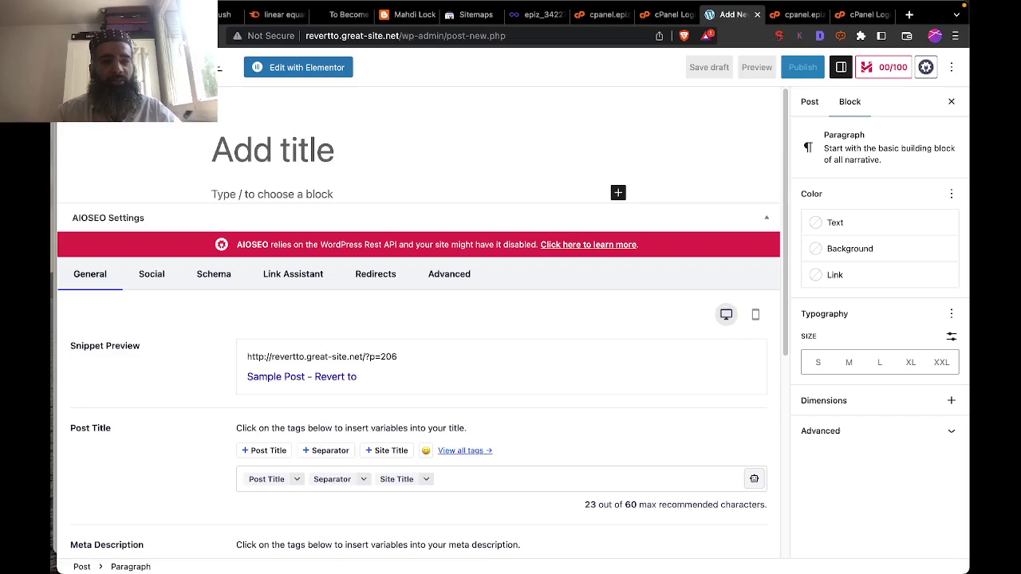
pyautogui.click(115, 67)
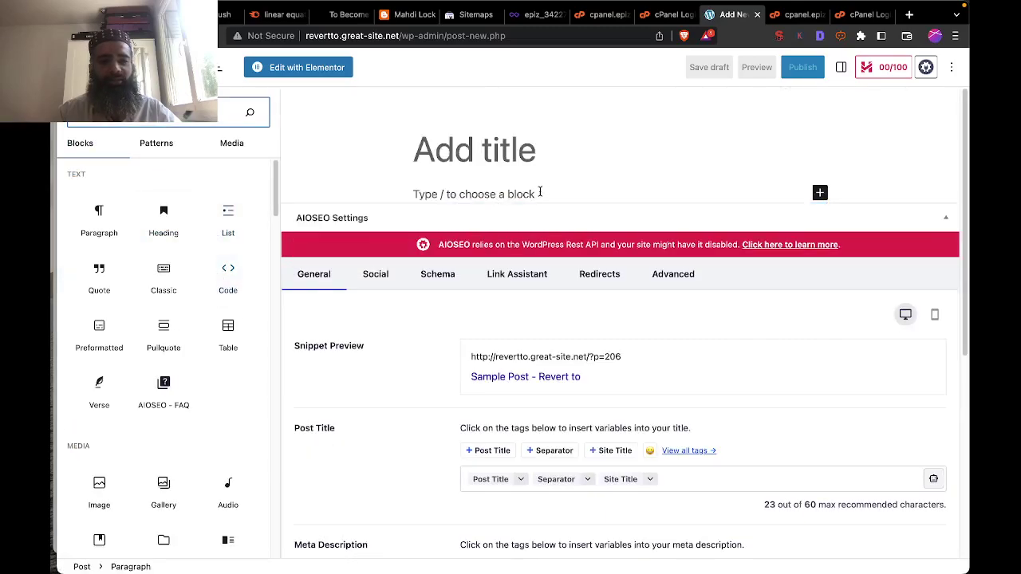
pyautogui.scroll(-2, 489, 194)
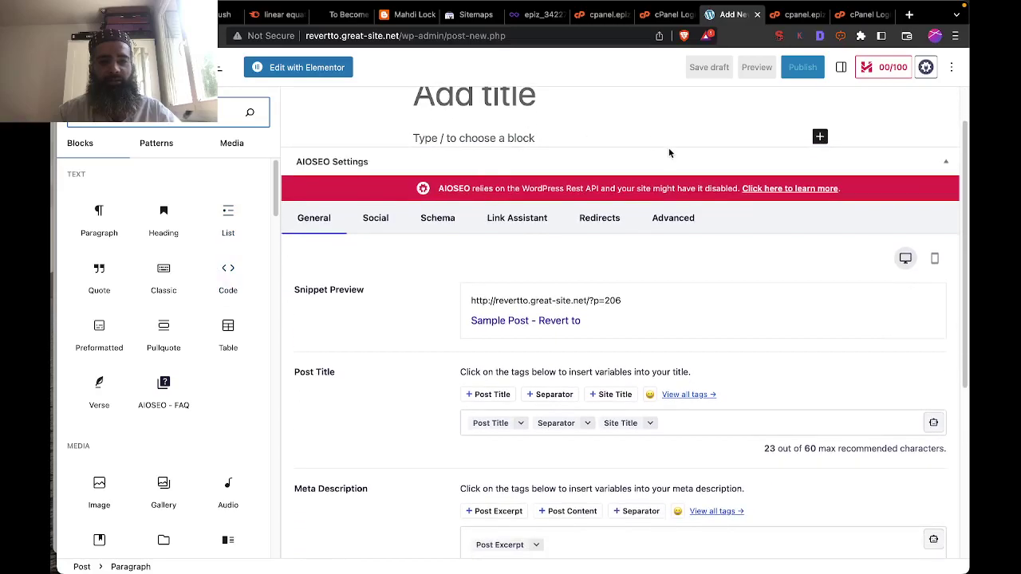
pyautogui.scroll(1, 820, 146)
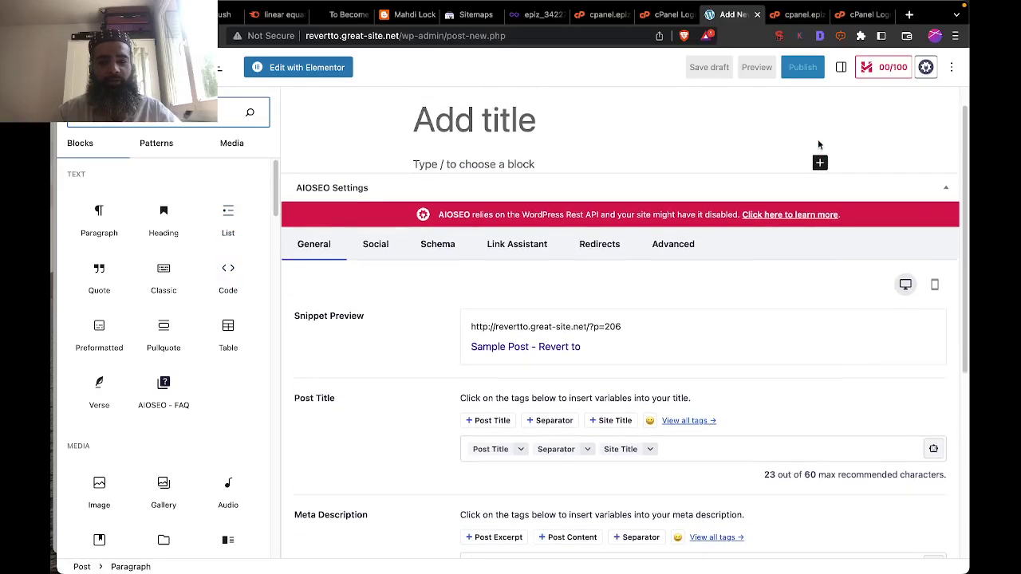
# Add empty paragraph blocks beneath the post title, choosing Paragraph from the full block library.
pyautogui.click(448, 122)
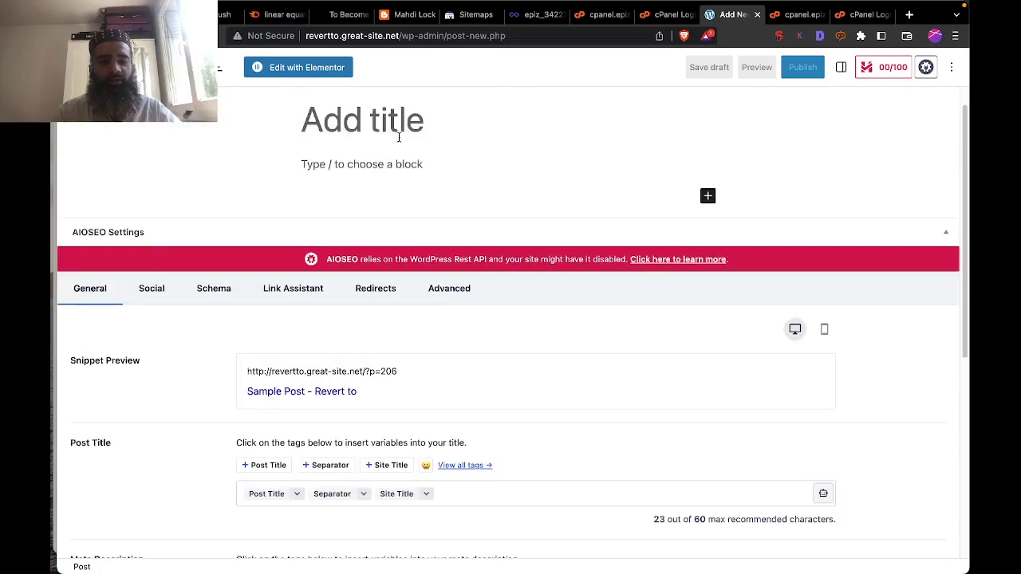
pyautogui.click(403, 198)
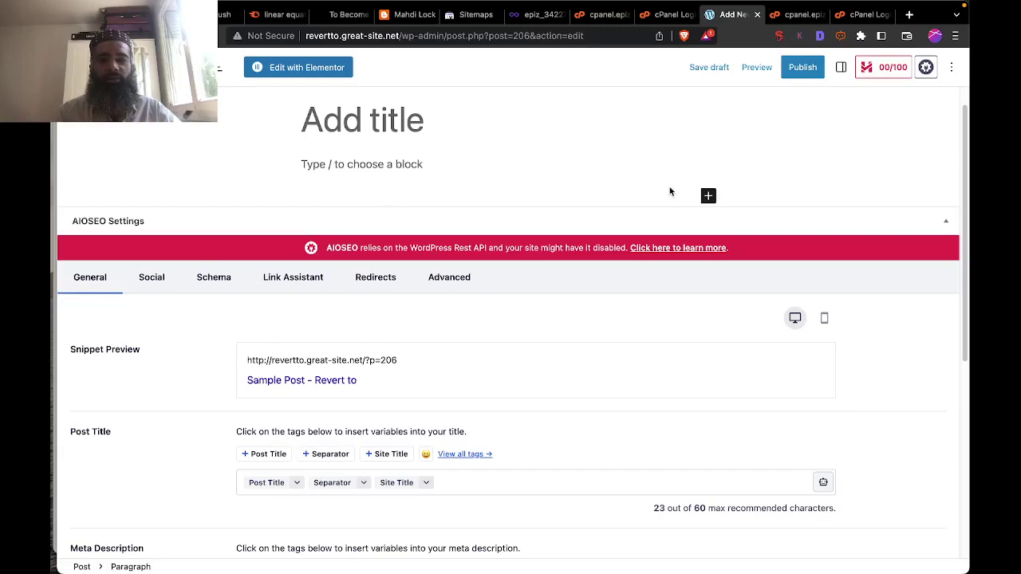
pyautogui.click(708, 197)
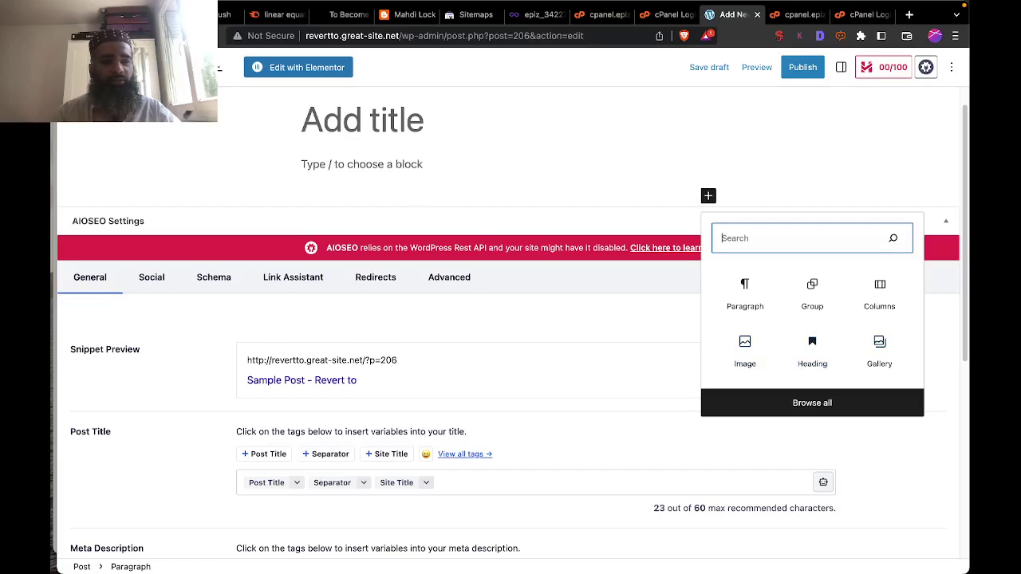
pyautogui.click(812, 403)
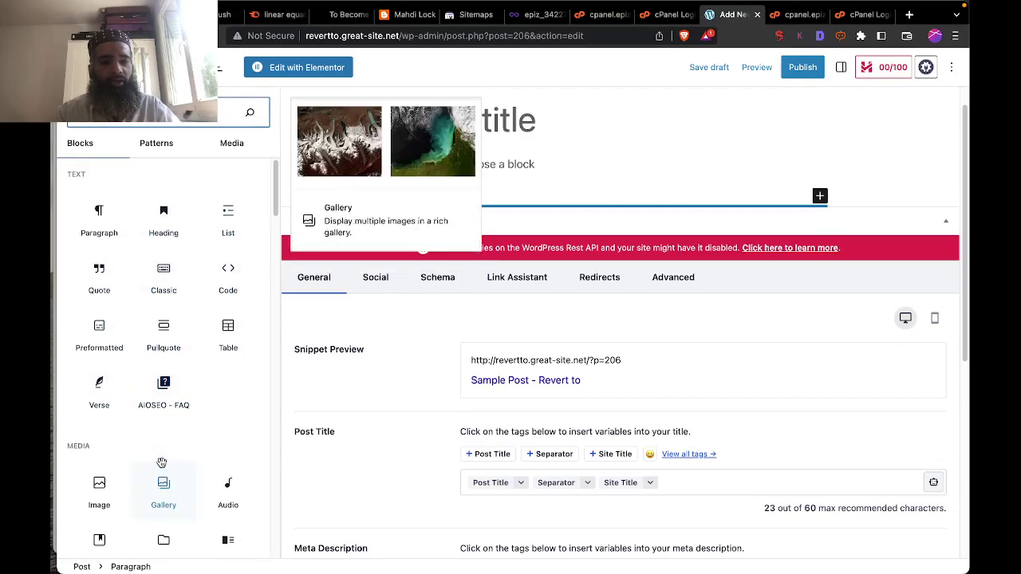
pyautogui.click(118, 234)
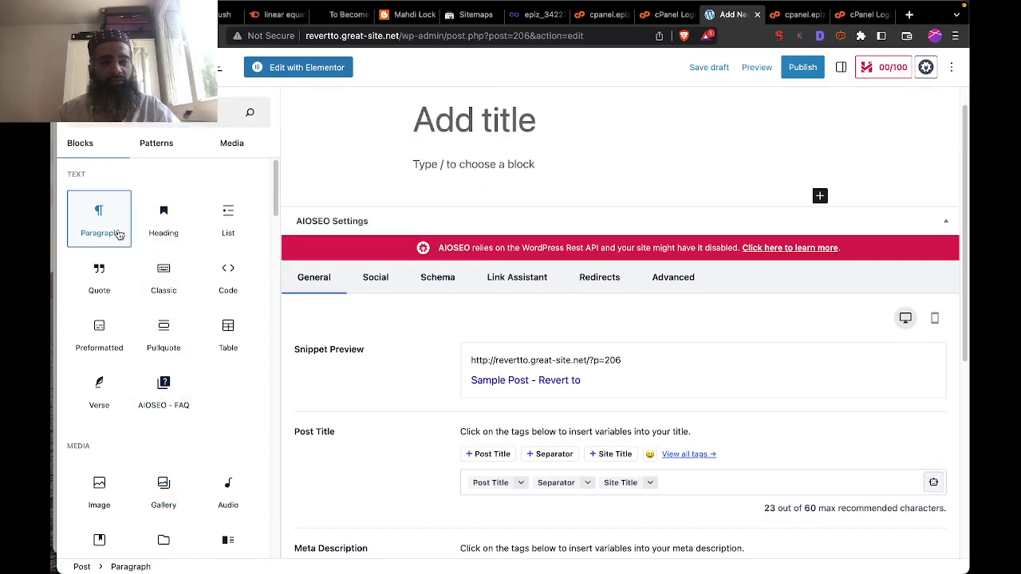
pyautogui.moveTo(99, 219); pyautogui.dragTo(474, 192)
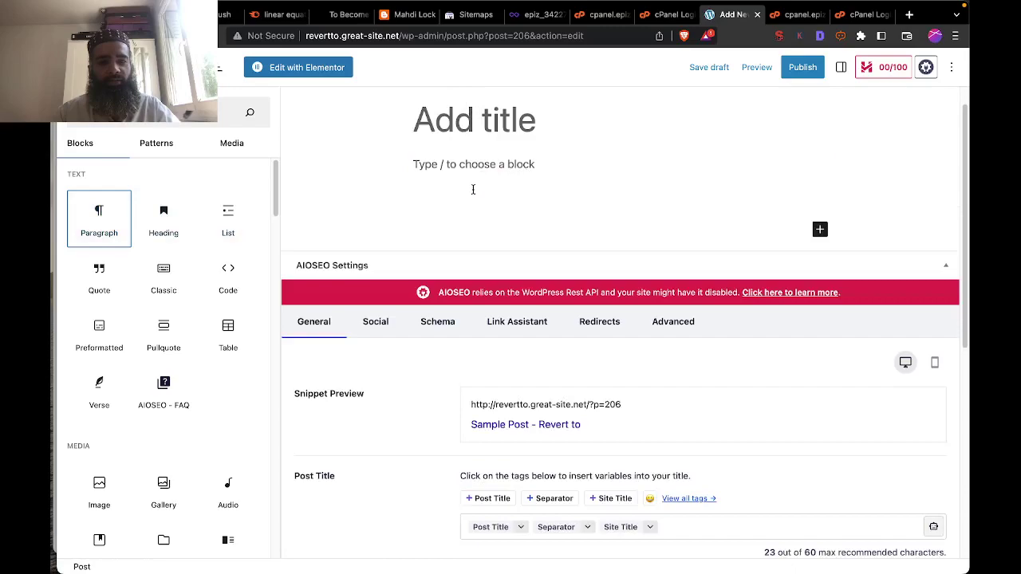
# Paste the generated article on linear equations in one variable into an empty paragraph of the post body and check it from the beginning.
pyautogui.click(474, 221)
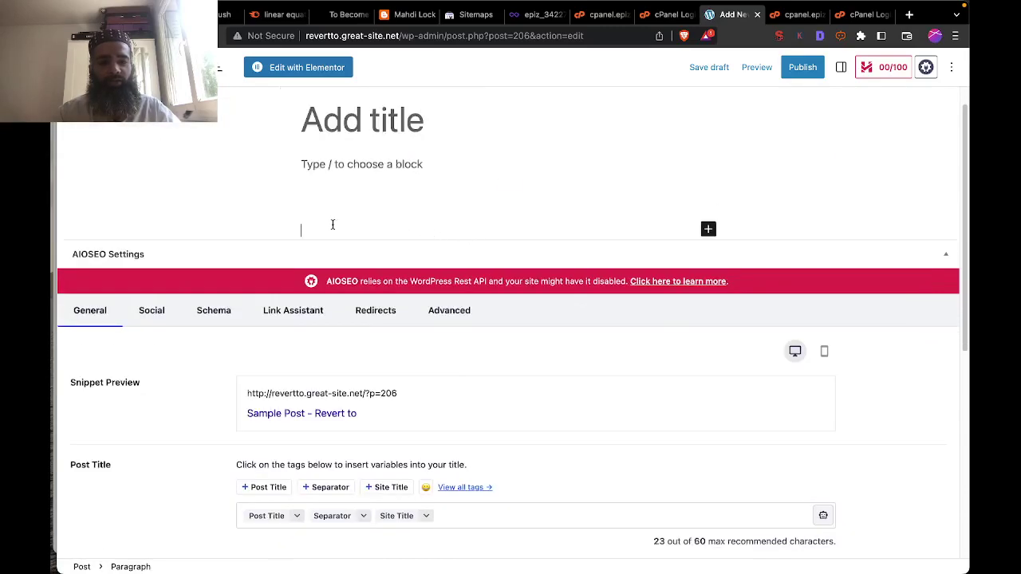
pyautogui.click(332, 188)
pyautogui.click(336, 124)
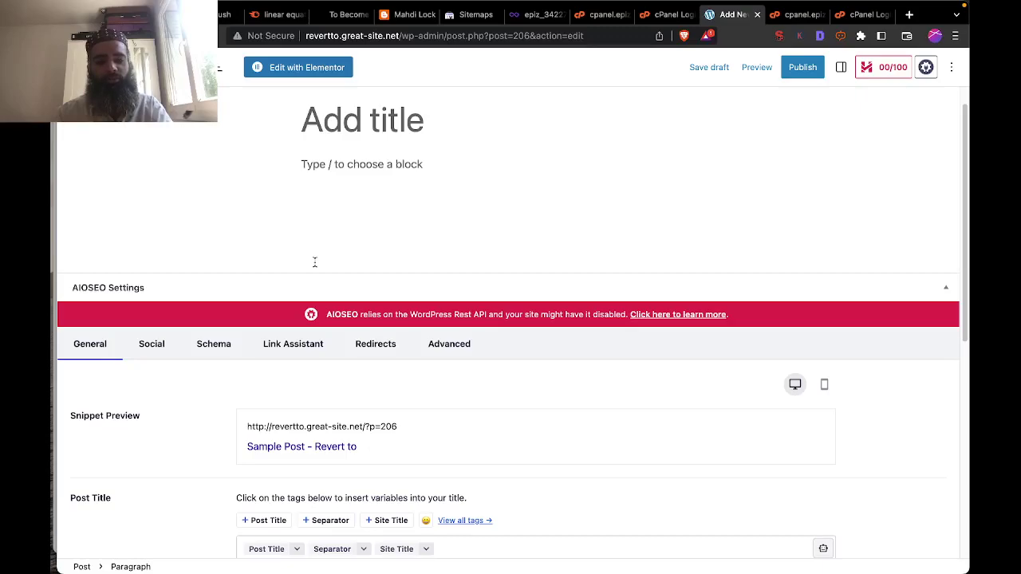
pyautogui.press('super+v')
pyautogui.scroll(3, 390, 251)
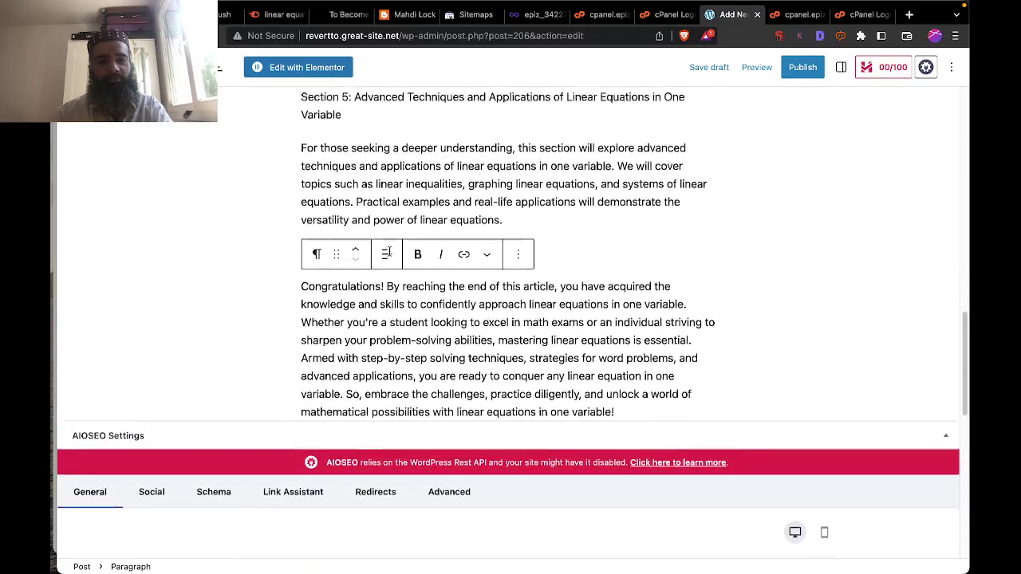
pyautogui.scroll(15, 390, 251)
pyautogui.scroll(1, 390, 253)
pyautogui.scroll(3, 389, 252)
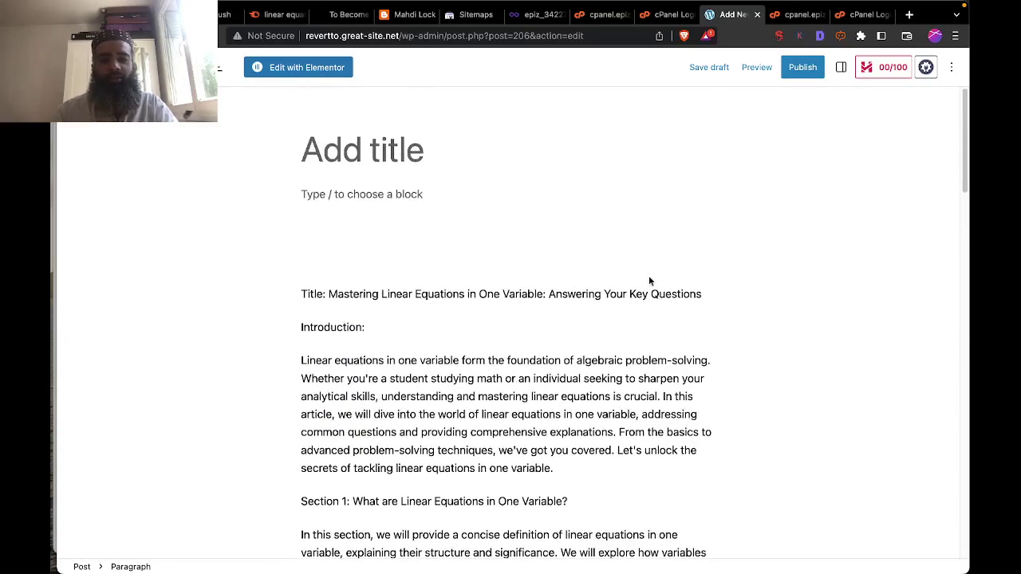
# Check the chosen keyword in the Keyword Magic Tool and set the post title to "linear equations in one variable questions" from the clipboard history.
pyautogui.click(265, 22)
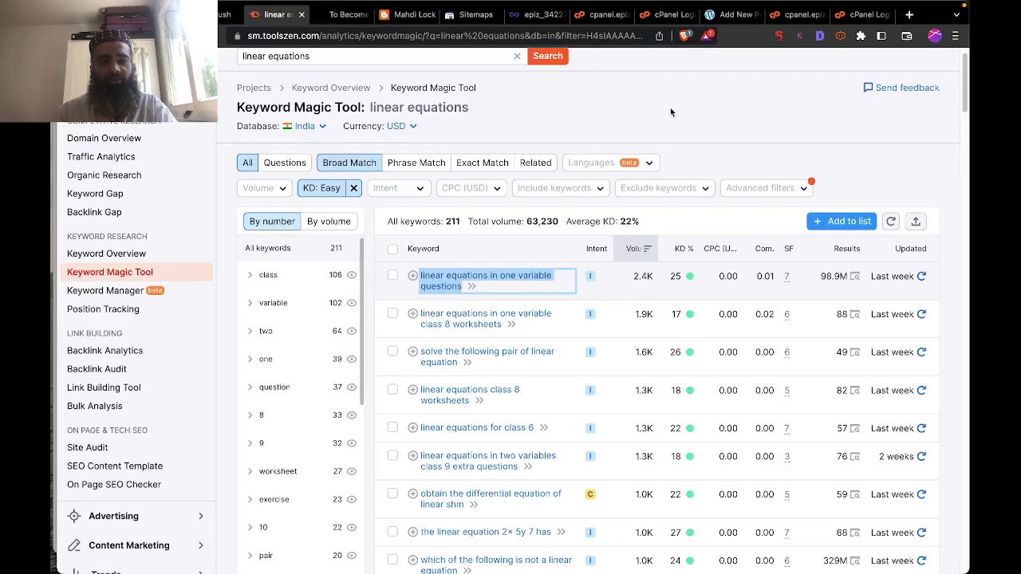
pyautogui.click(734, 14)
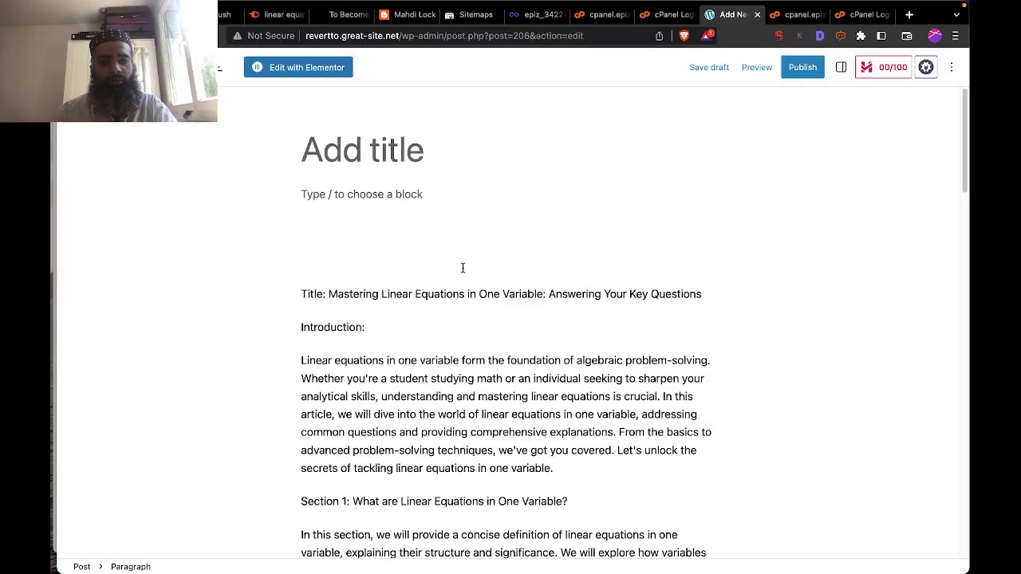
pyautogui.click(384, 311)
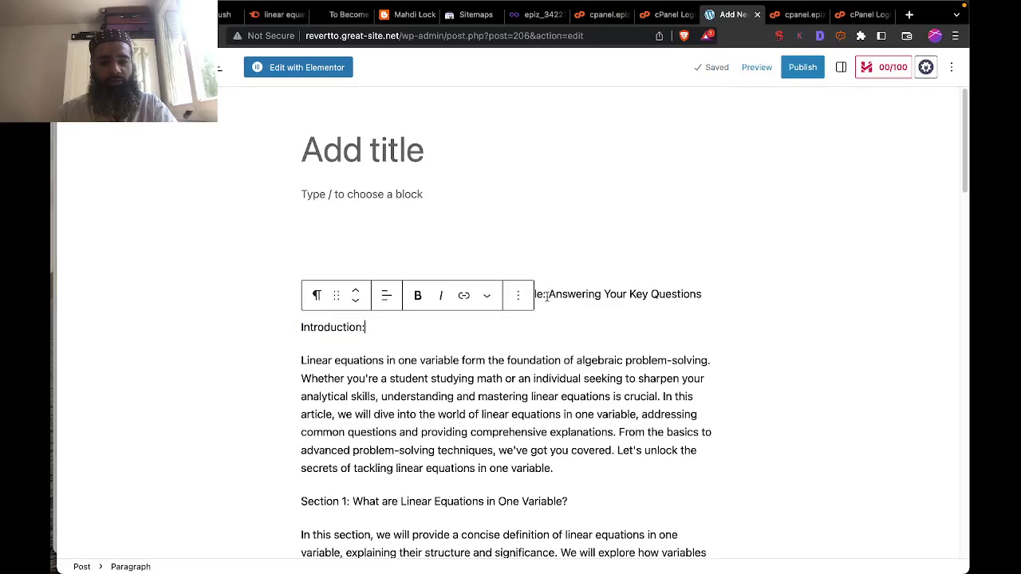
pyautogui.click(410, 150)
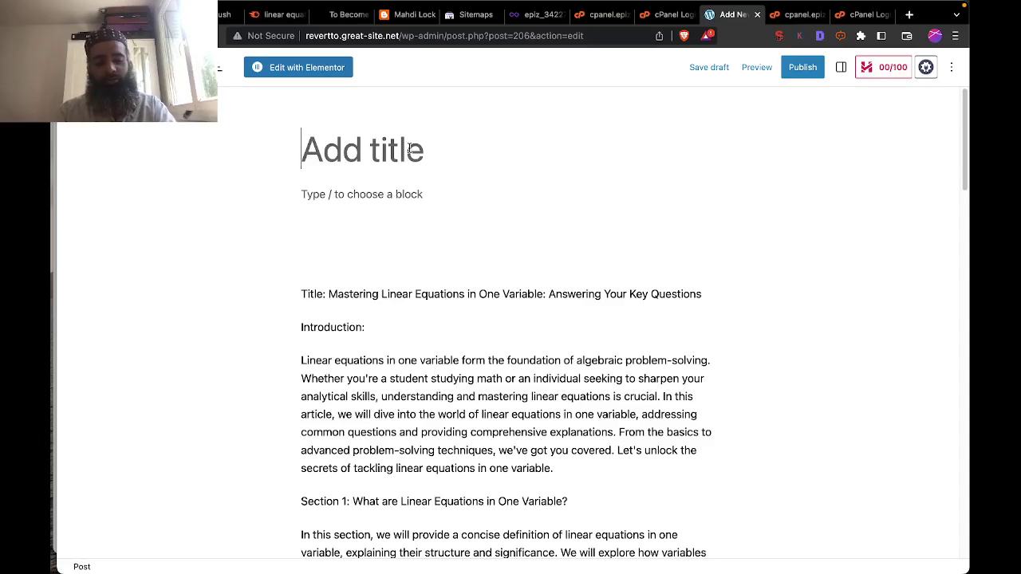
pyautogui.press('super+shift+v')
pyautogui.press('Down')
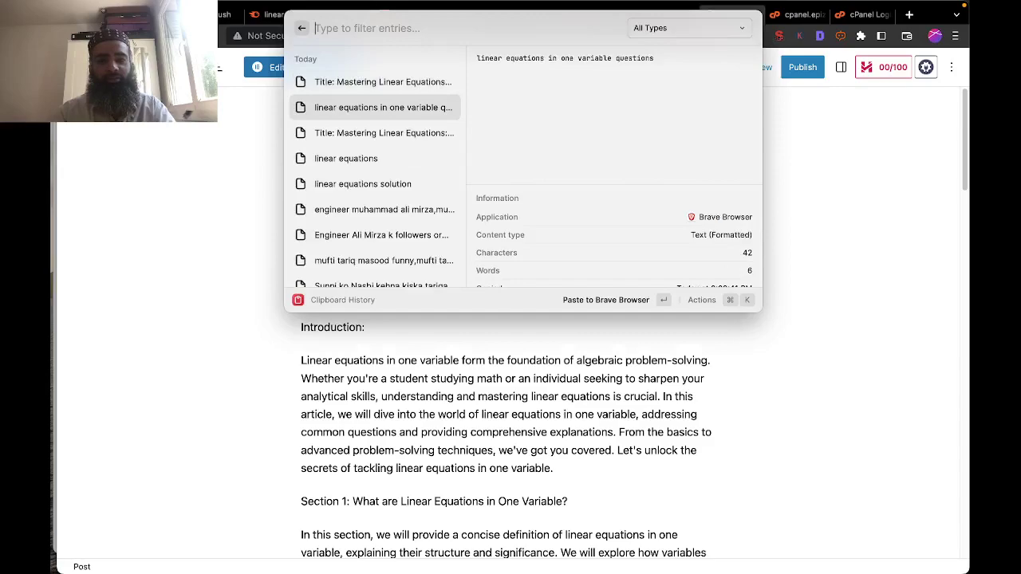
pyautogui.press('Return')
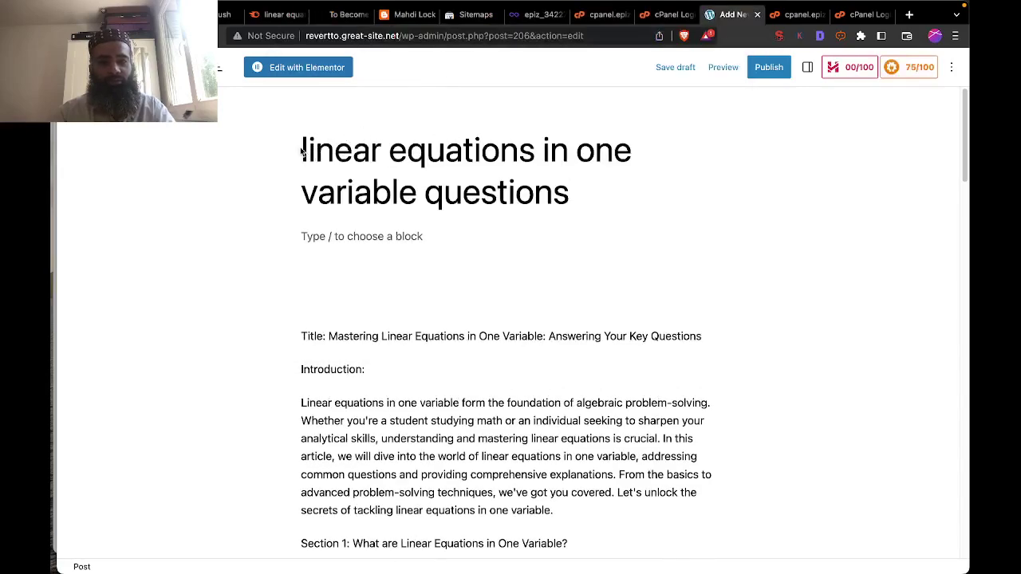
# Extend the post title to "Top 5 solutions for linear equations in one variable questions".
pyautogui.press('Left')
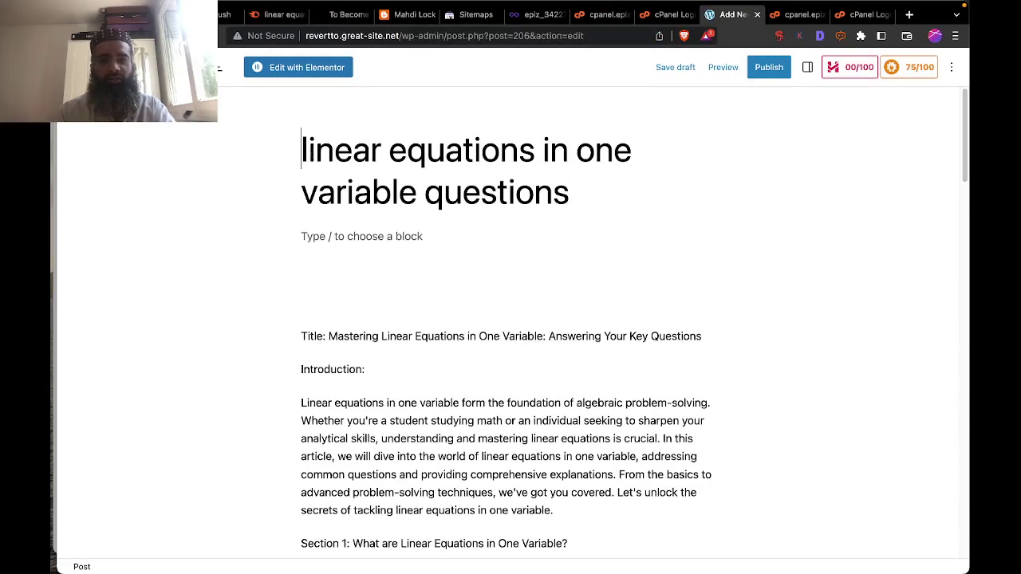
pyautogui.write('H')
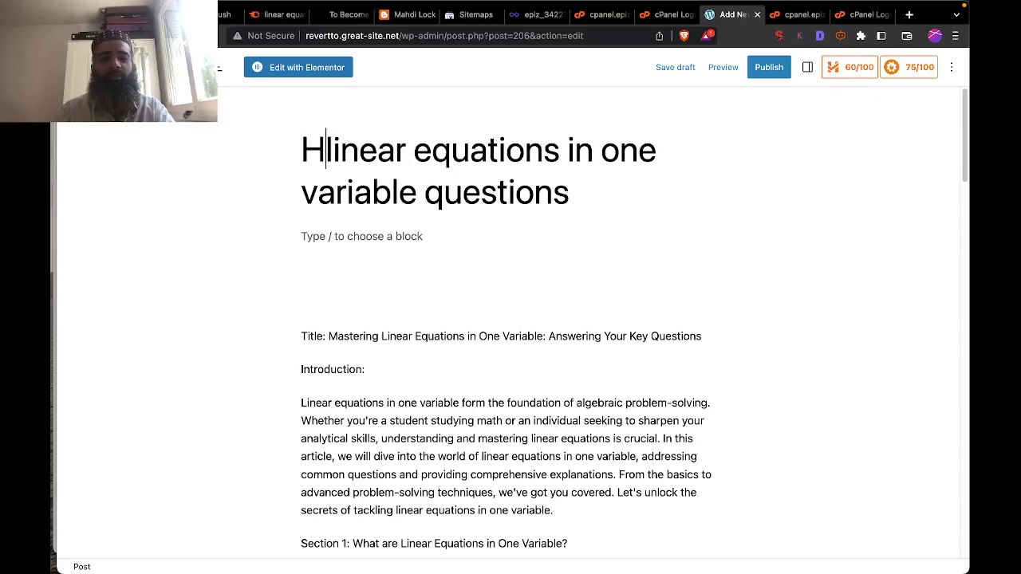
pyautogui.press('BackSpace')
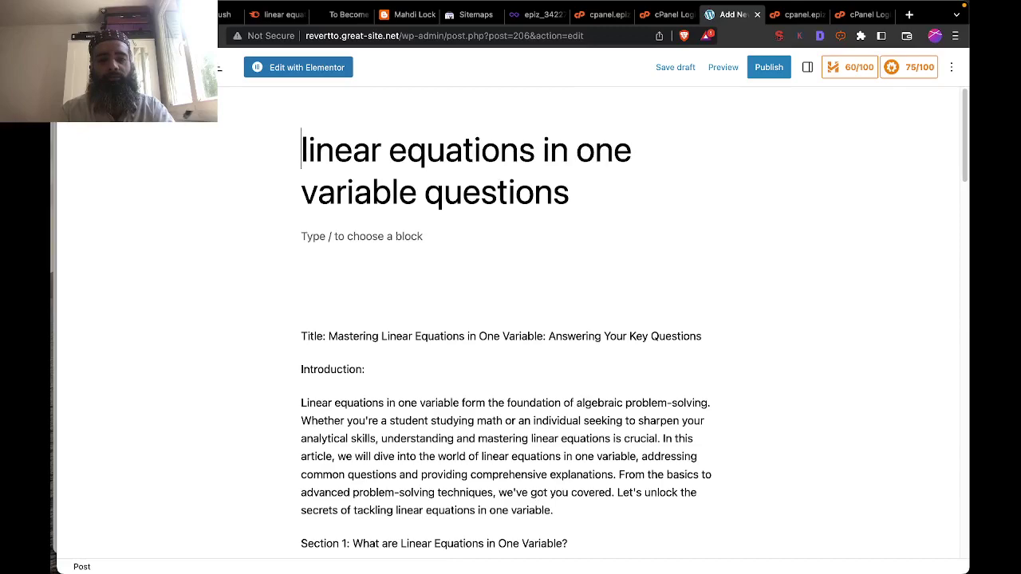
pyautogui.write('Top ')
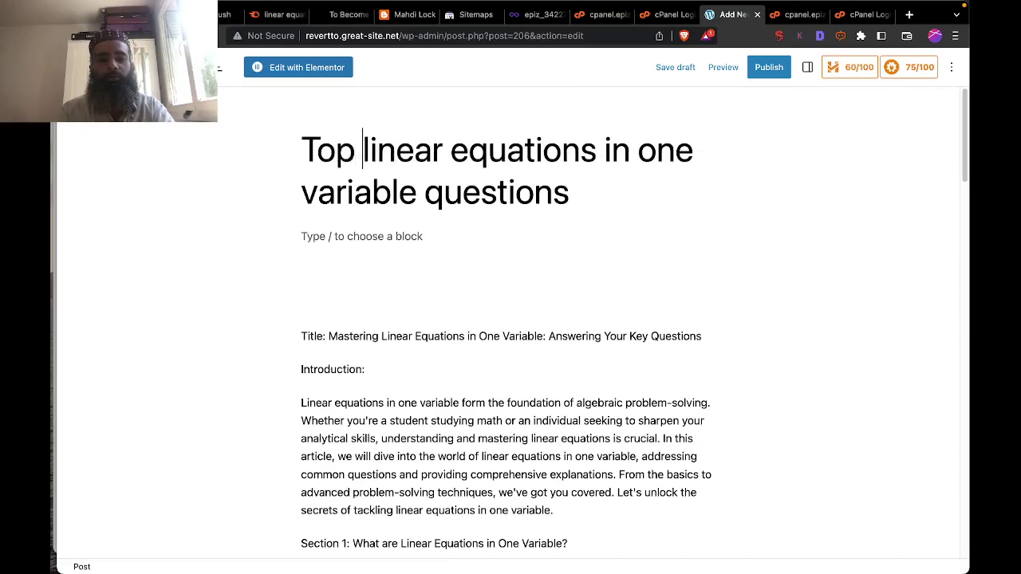
pyautogui.write('5 s')
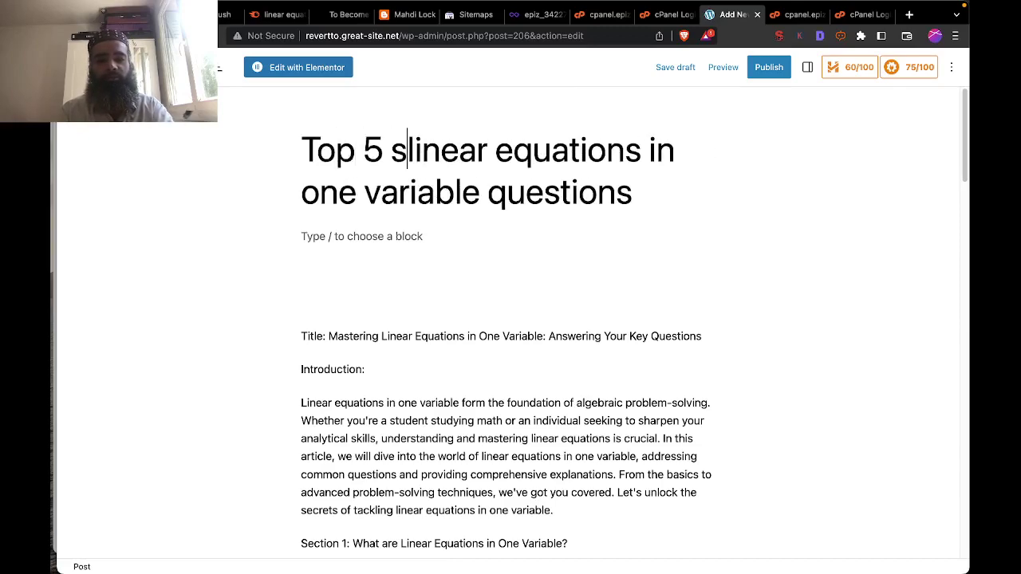
pyautogui.write('oluti')
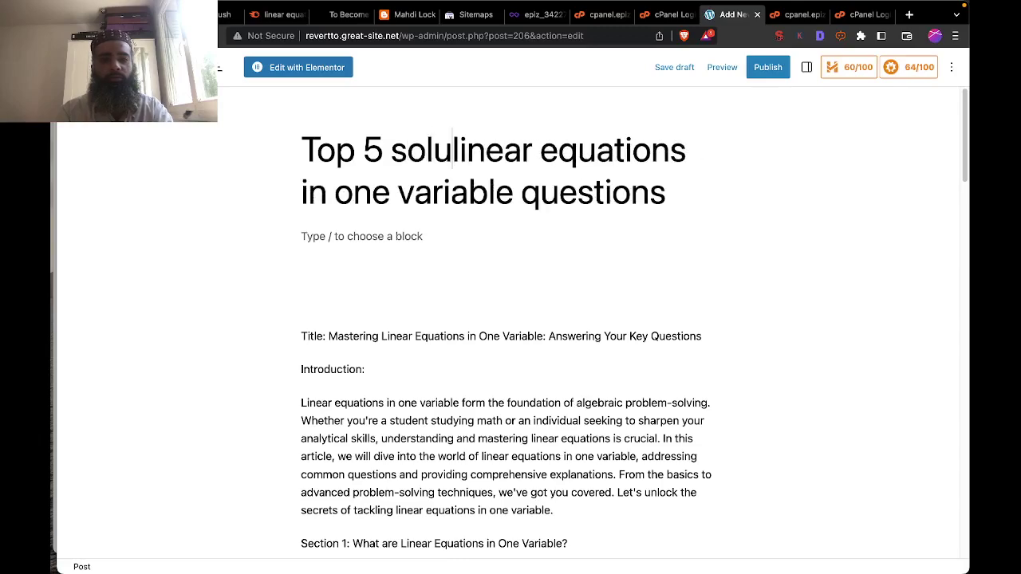
pyautogui.write('ons for')
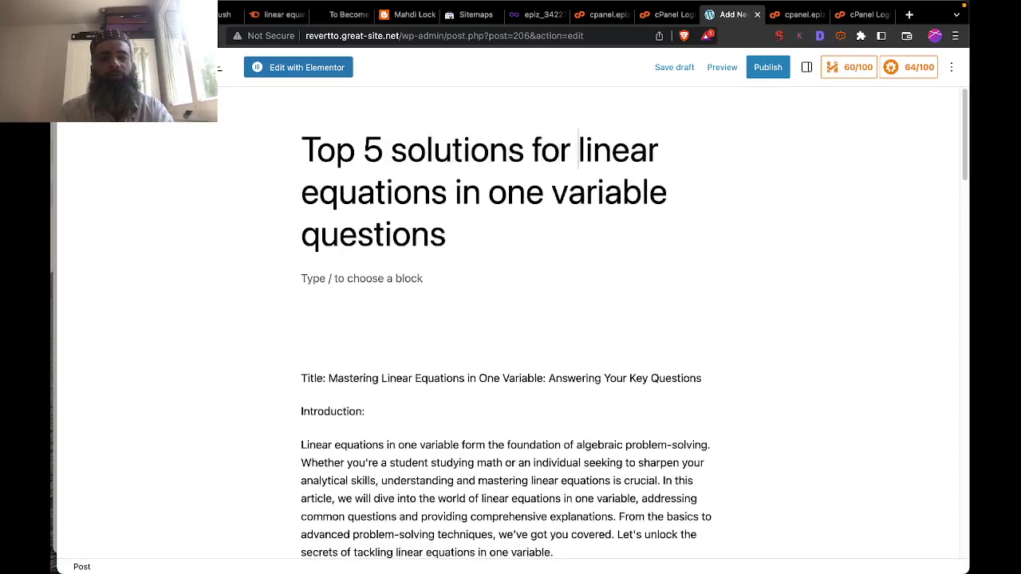
pyautogui.click(447, 239)
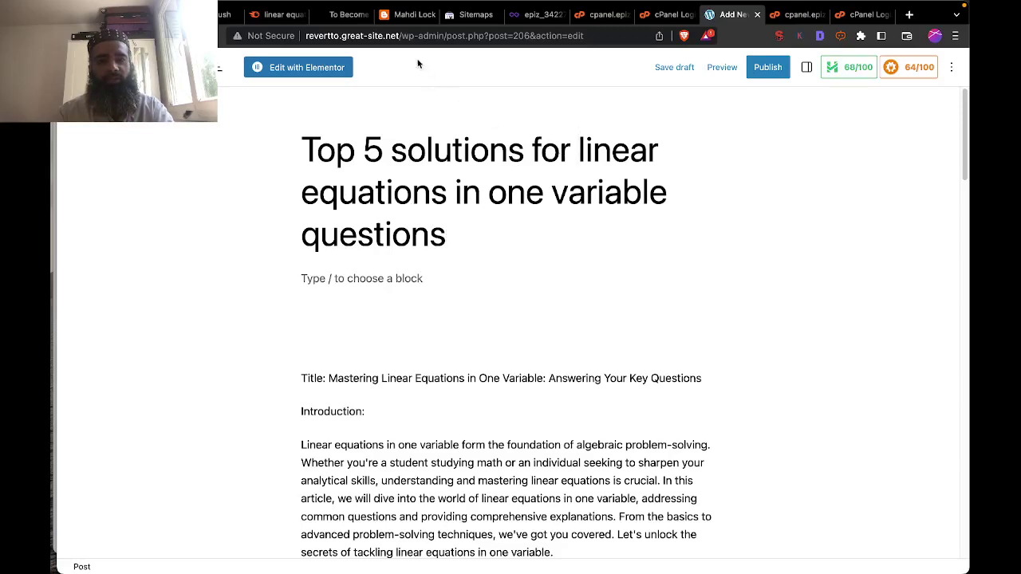
# Review the easy linear equations keywords in the Keyword Magic Tool and return to the post editor.
pyautogui.click(264, 16)
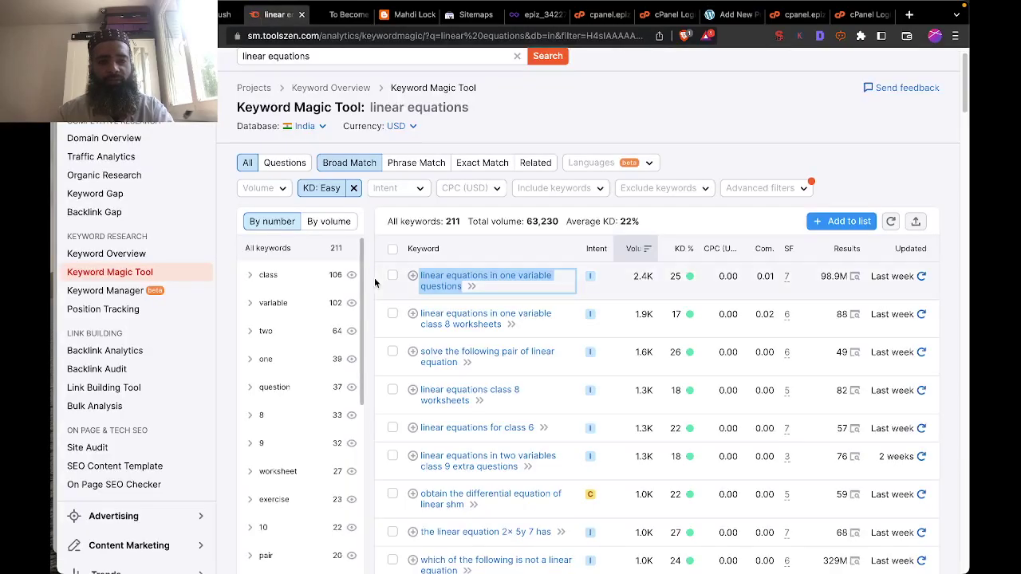
pyautogui.scroll(-2, 571, 366)
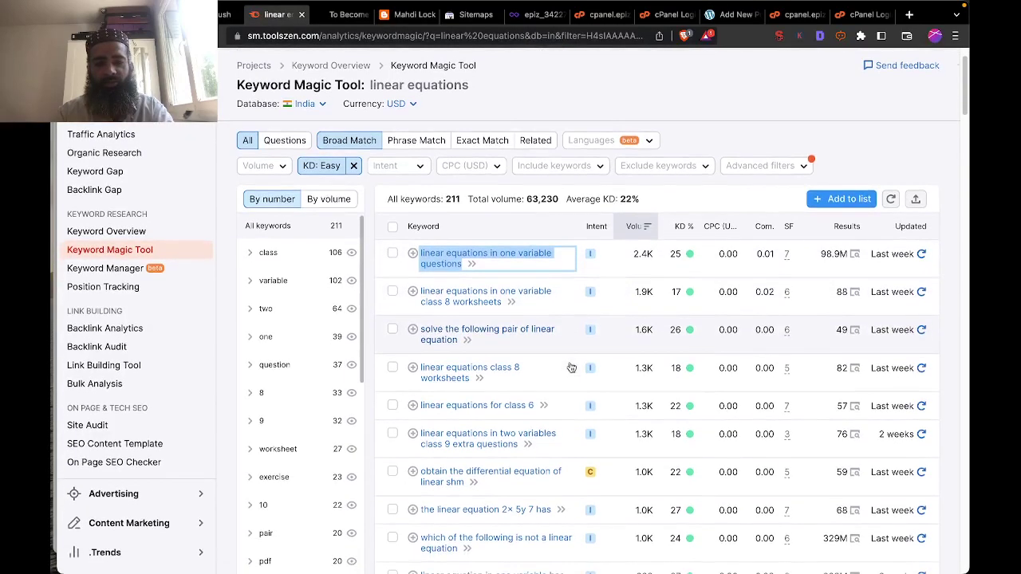
pyautogui.scroll(-1, 570, 361)
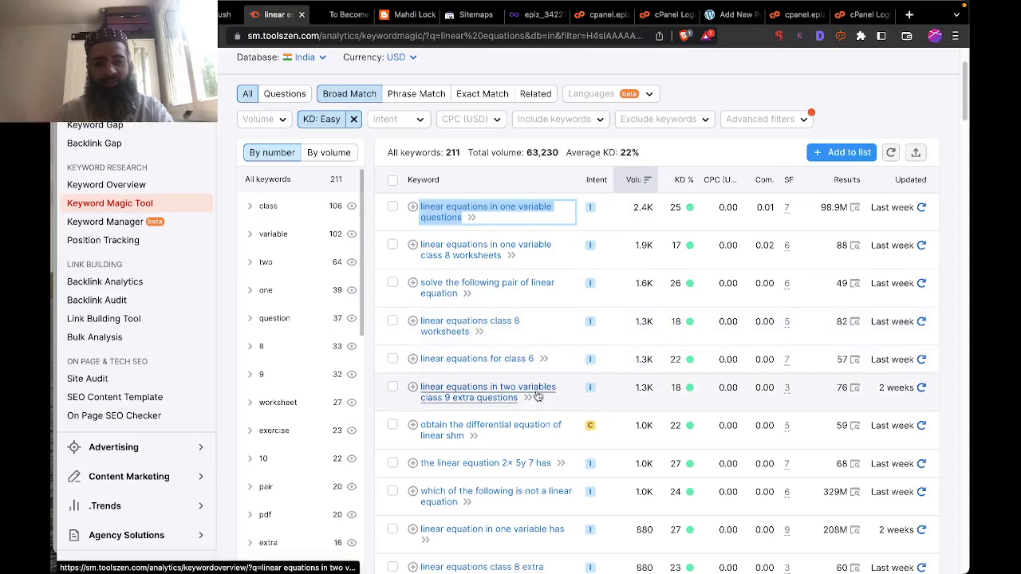
pyautogui.scroll(-1, 539, 396)
pyautogui.scroll(5, 539, 396)
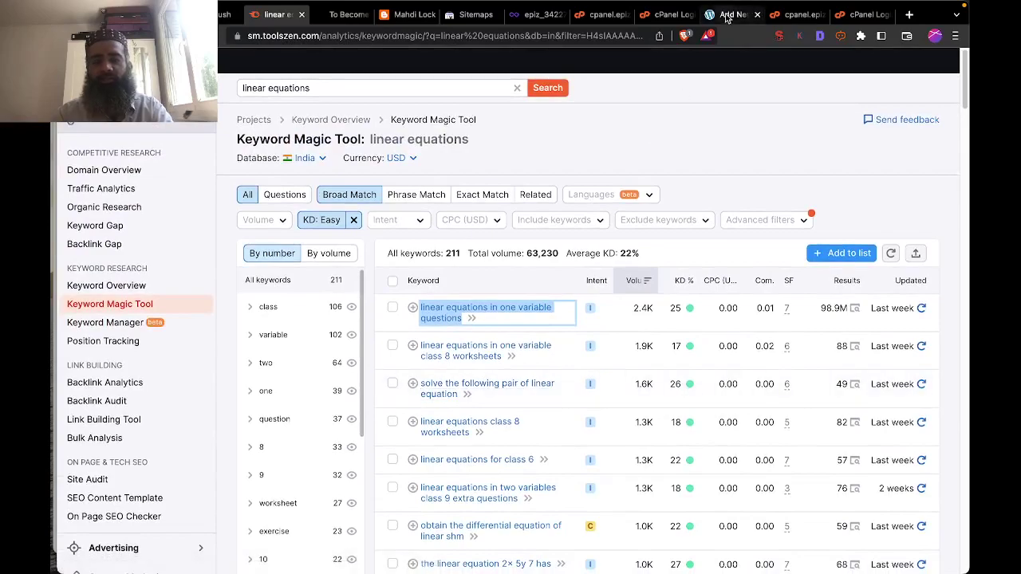
pyautogui.click(726, 18)
# Insert a Gallery block in the empty paragraph directly beneath the post title.
pyautogui.click(381, 278)
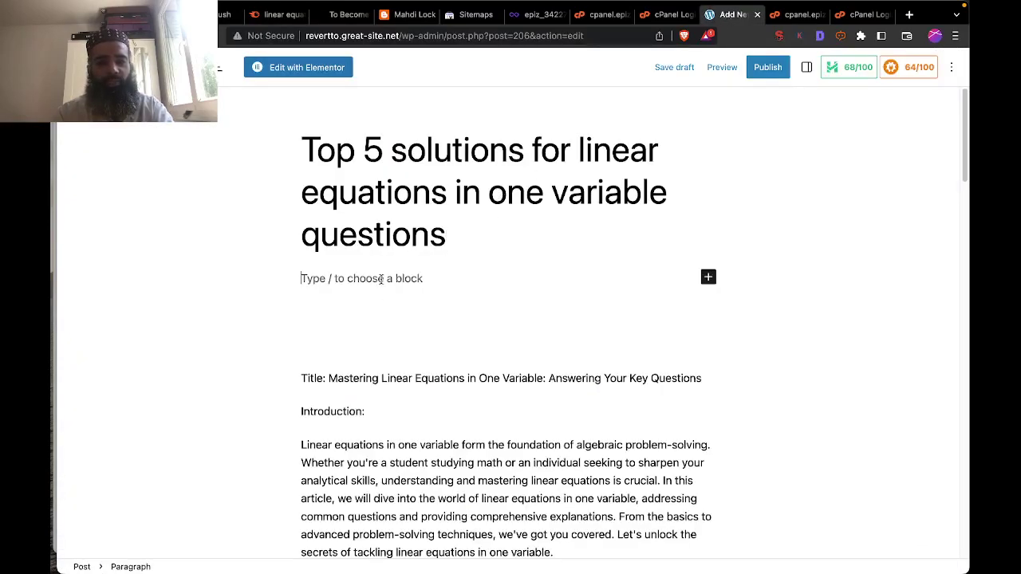
pyautogui.scroll(-1, 382, 278)
pyautogui.click(371, 353)
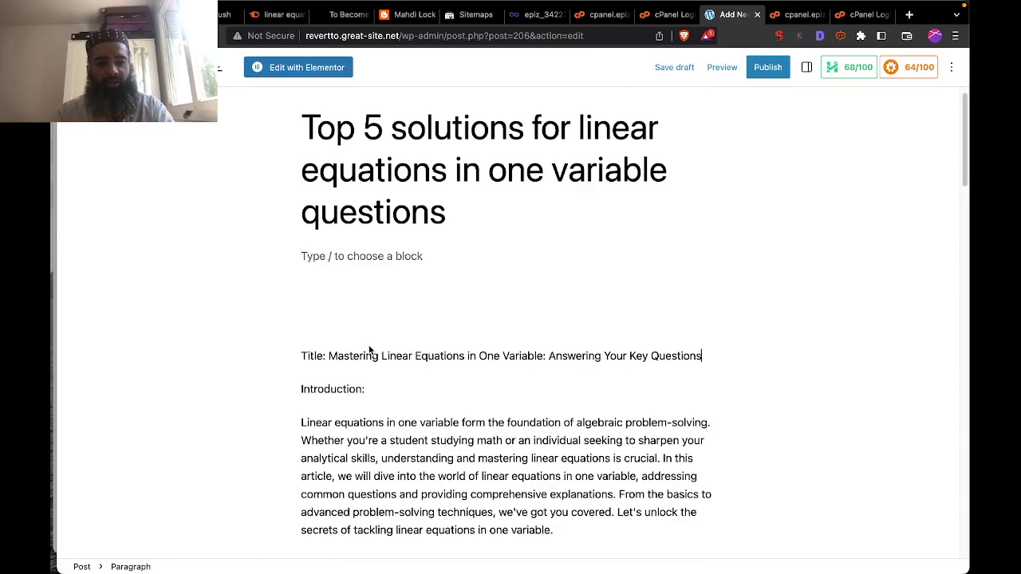
pyautogui.click(393, 256)
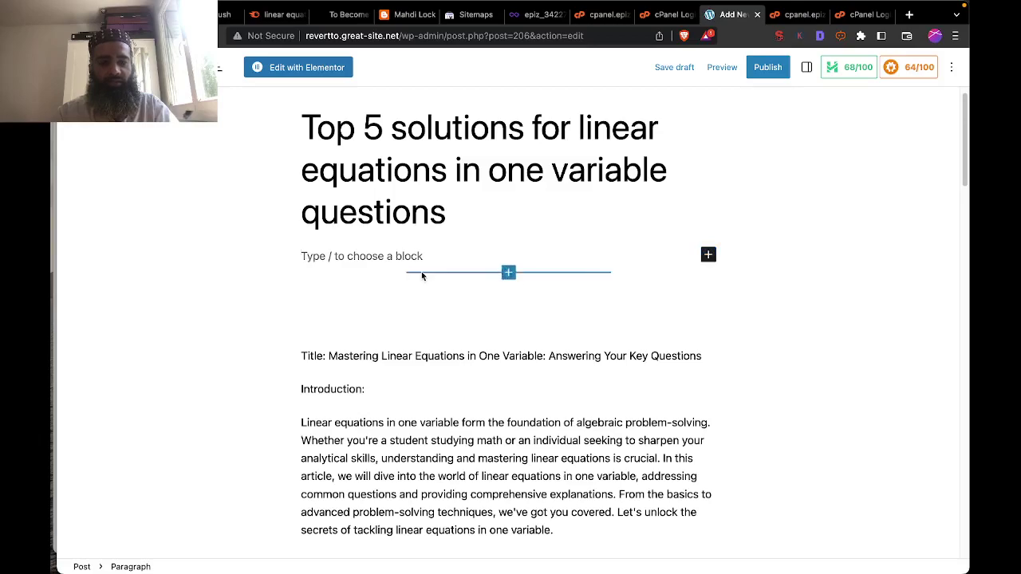
pyautogui.click(709, 256)
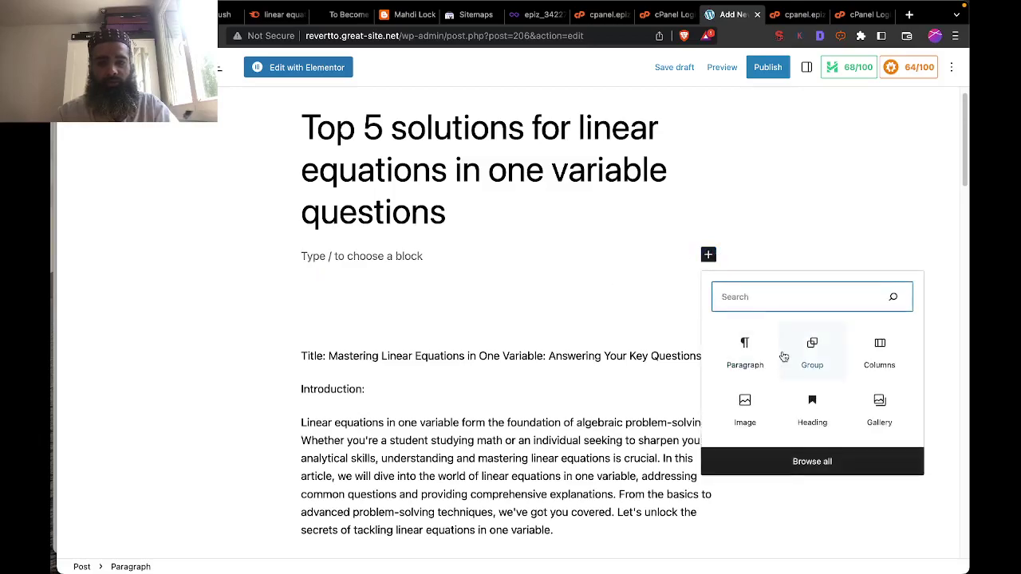
pyautogui.click(880, 407)
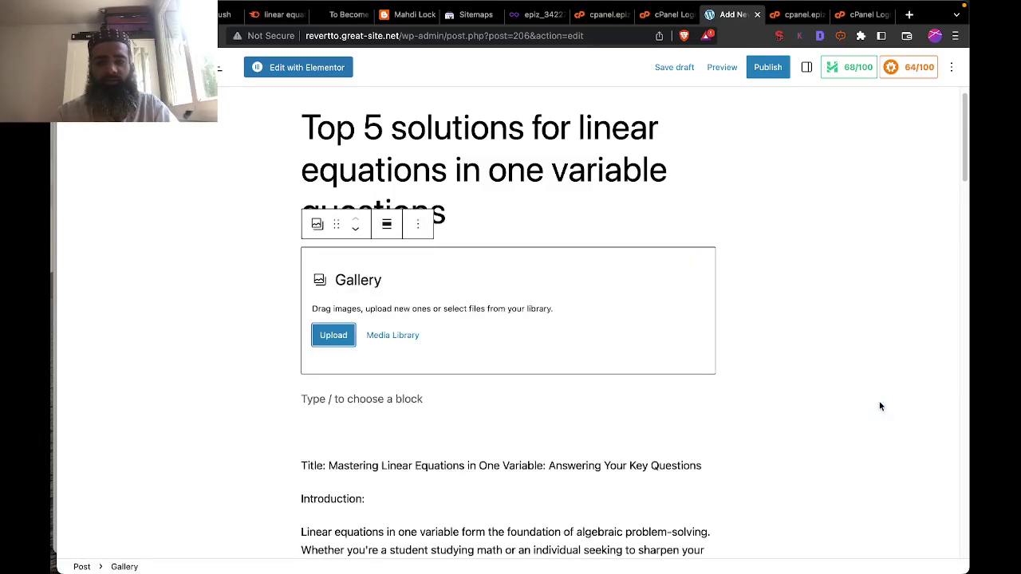
# Try to upload the Pexels classroom photo from the Pictures folder into the gallery beneath the post title.
pyautogui.click(328, 337)
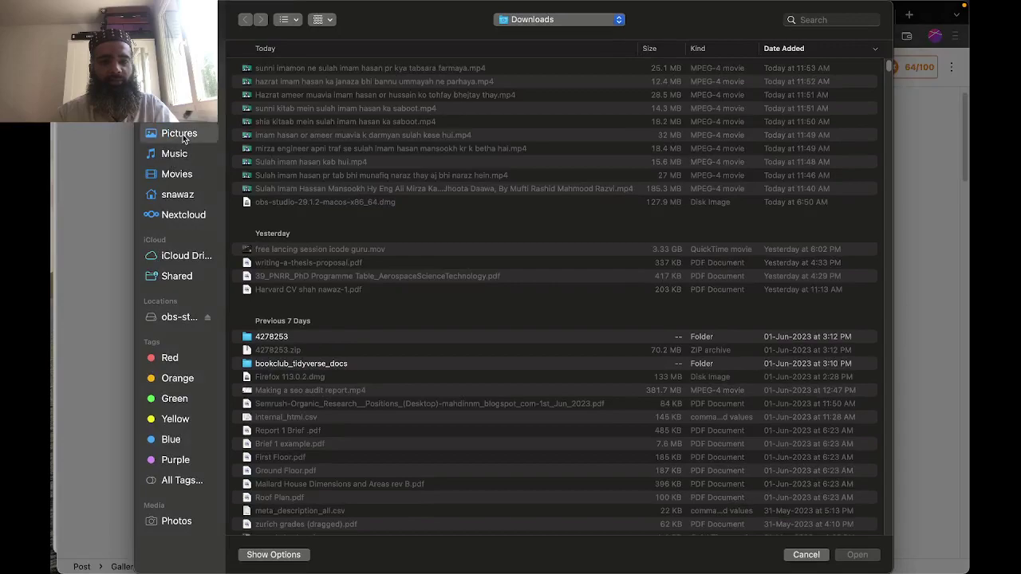
pyautogui.click(178, 134)
pyautogui.click(345, 69)
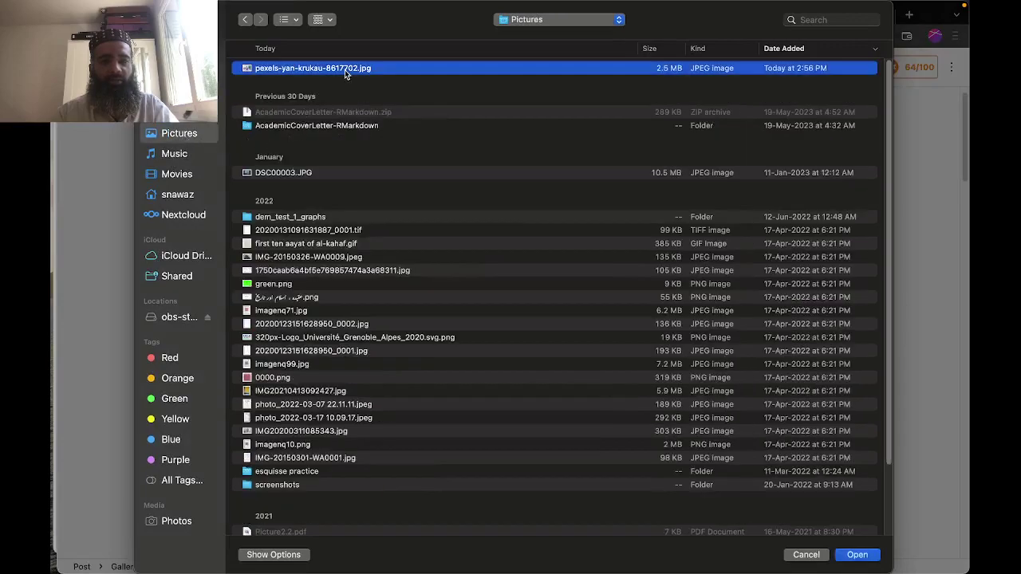
pyautogui.click(854, 555)
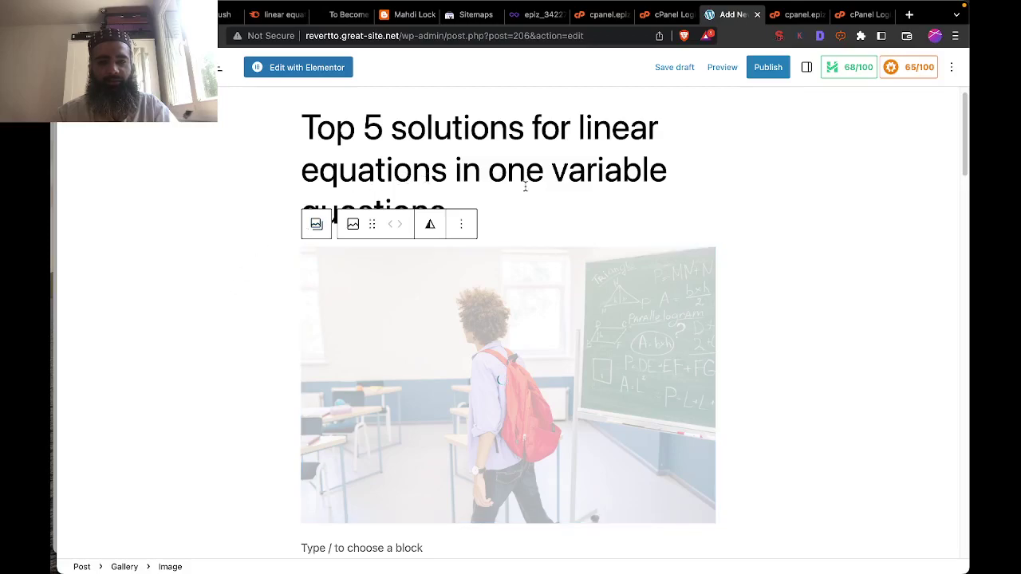
pyautogui.click(570, 204)
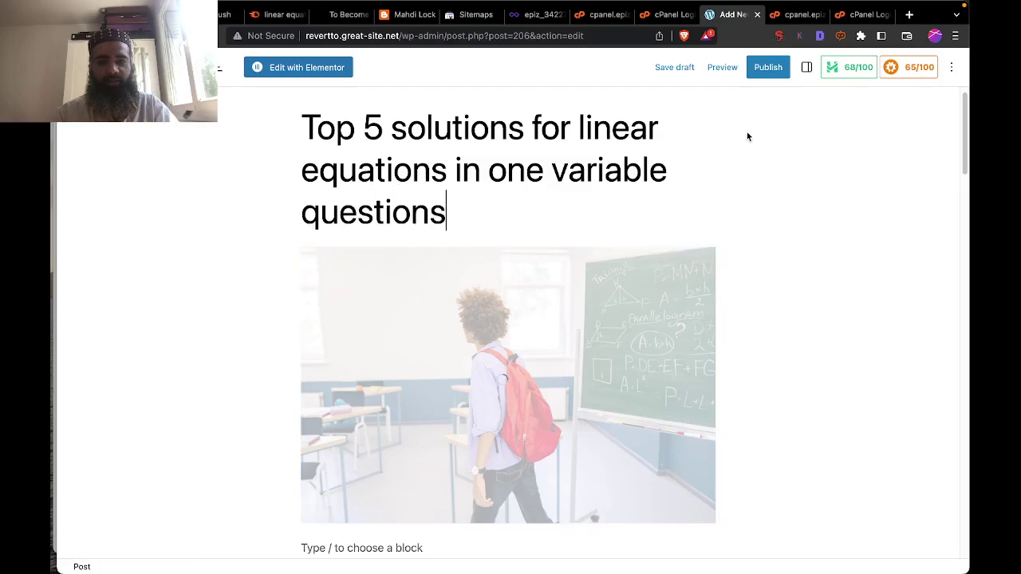
# Cut "Mastering Linear Equations in One Variable: Answering Your Key Questions" from the line above the introduction and delete the leftover "Title:" label.
pyautogui.scroll(-1, 491, 185)
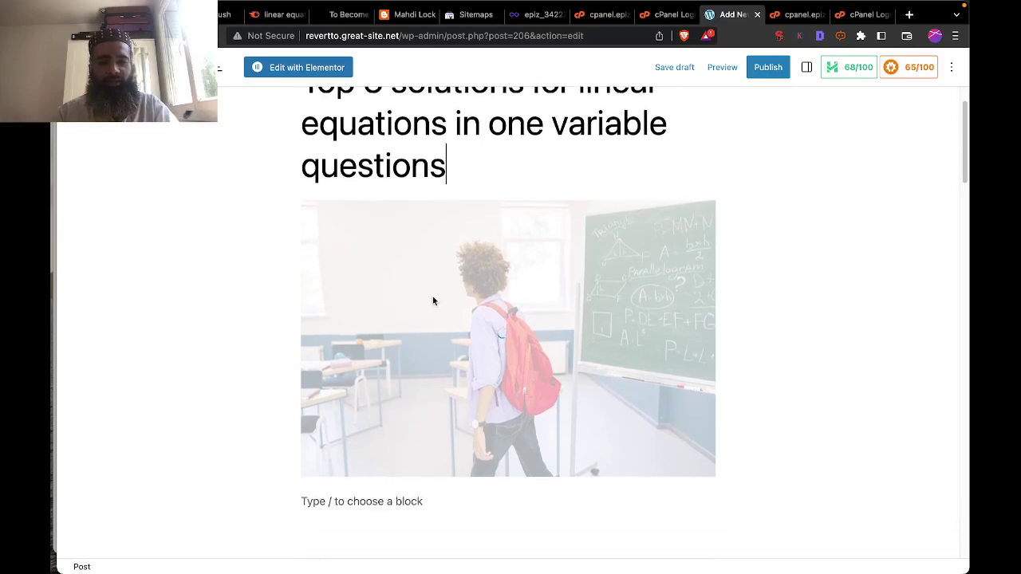
pyautogui.scroll(-3, 434, 301)
pyautogui.click(377, 443)
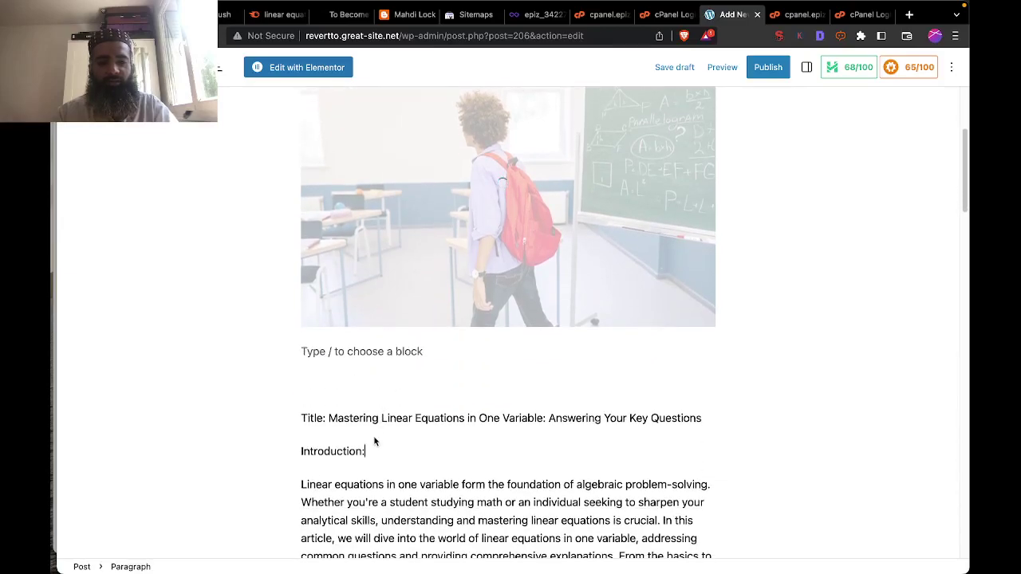
pyautogui.moveTo(702, 418); pyautogui.dragTo(326, 416)
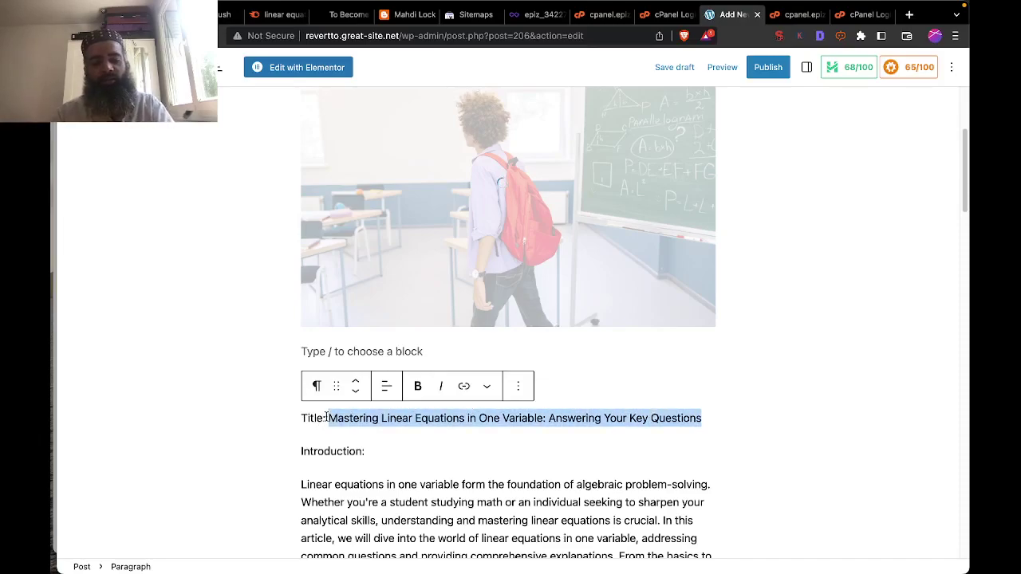
pyautogui.press('super+x')
pyautogui.press('BackSpace')
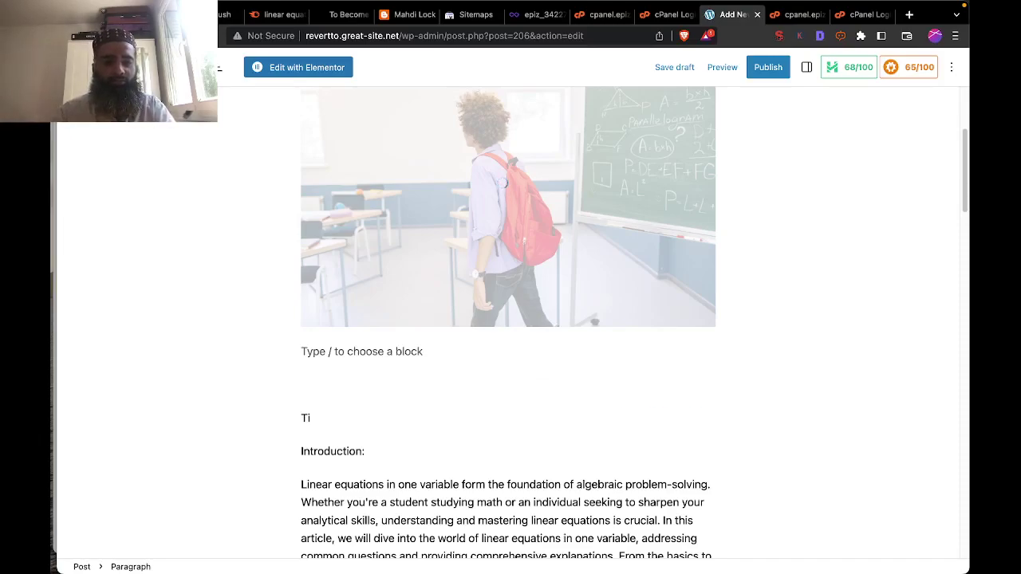
pyautogui.press('BackSpace')
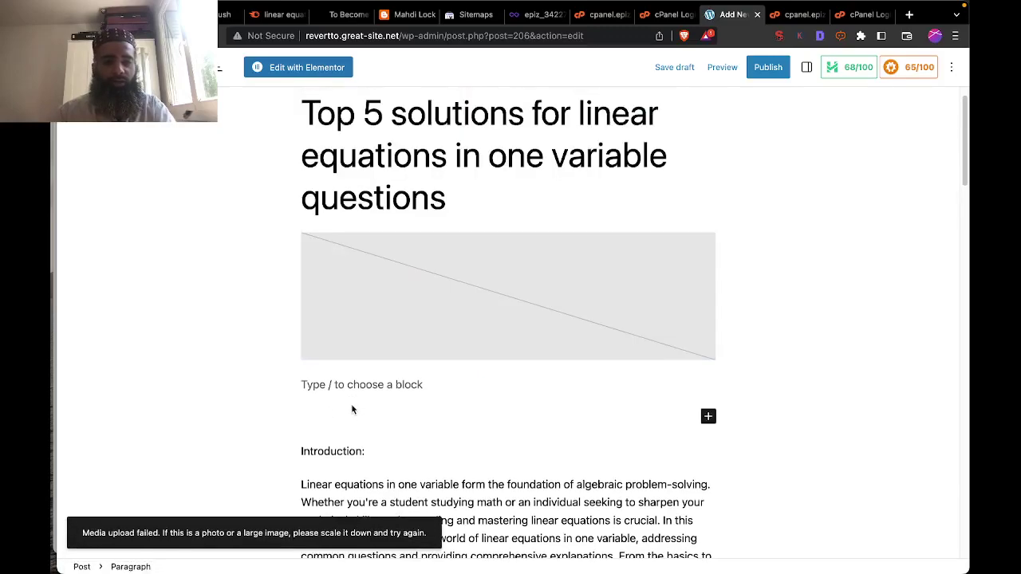
pyautogui.press('BackSpace')
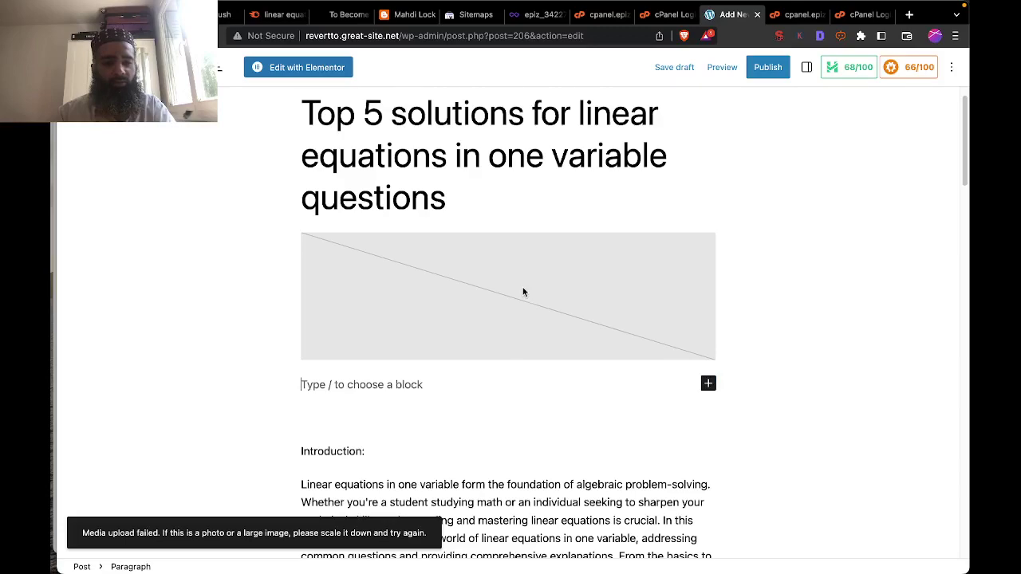
# Switch to the Pexels page of the red-backpack student photo, reject the cookies and dismiss the download pop-up.
pyautogui.click(496, 299)
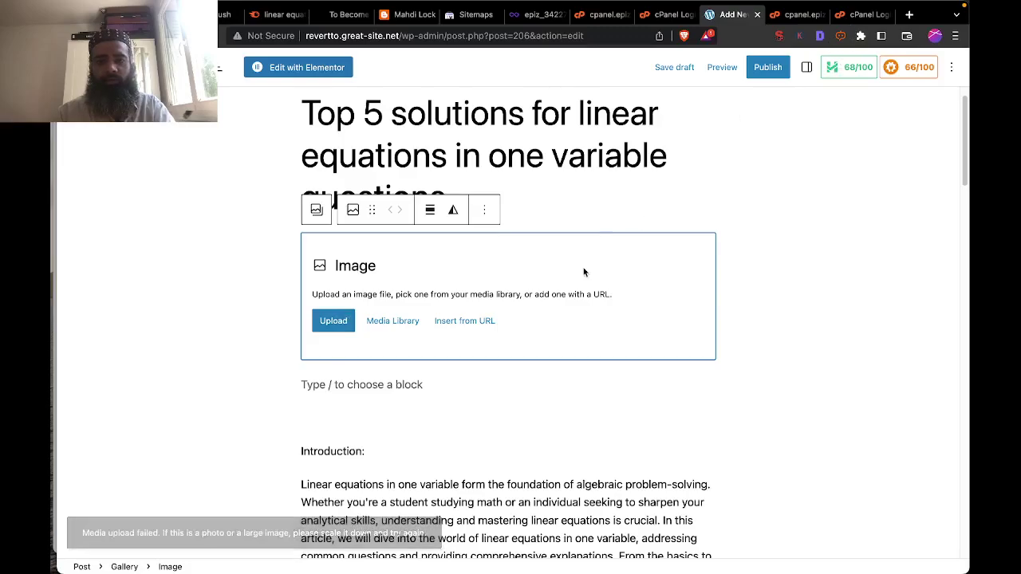
pyautogui.hotkey('ctrl', 'Right')
pyautogui.click(880, 16)
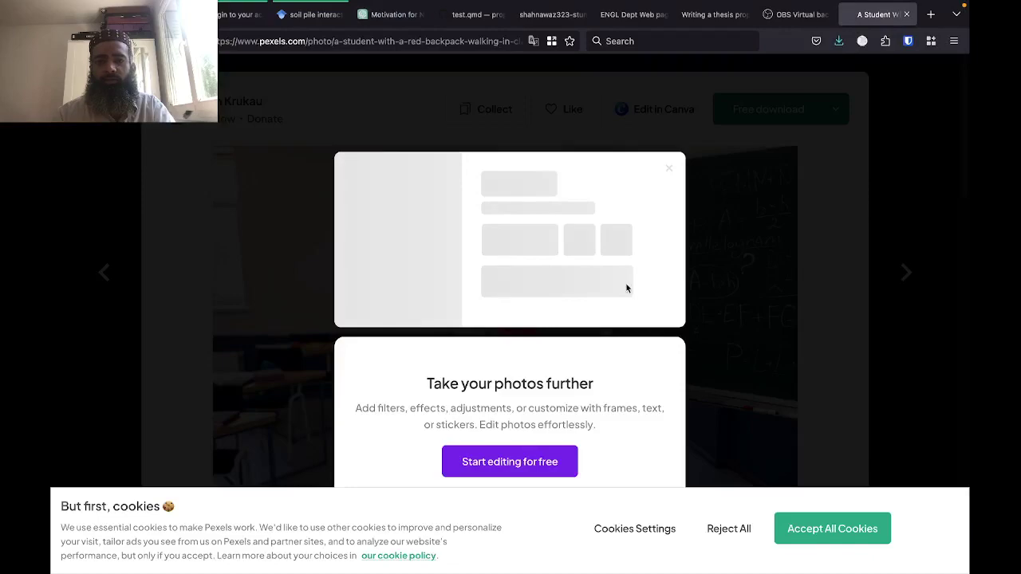
pyautogui.click(729, 529)
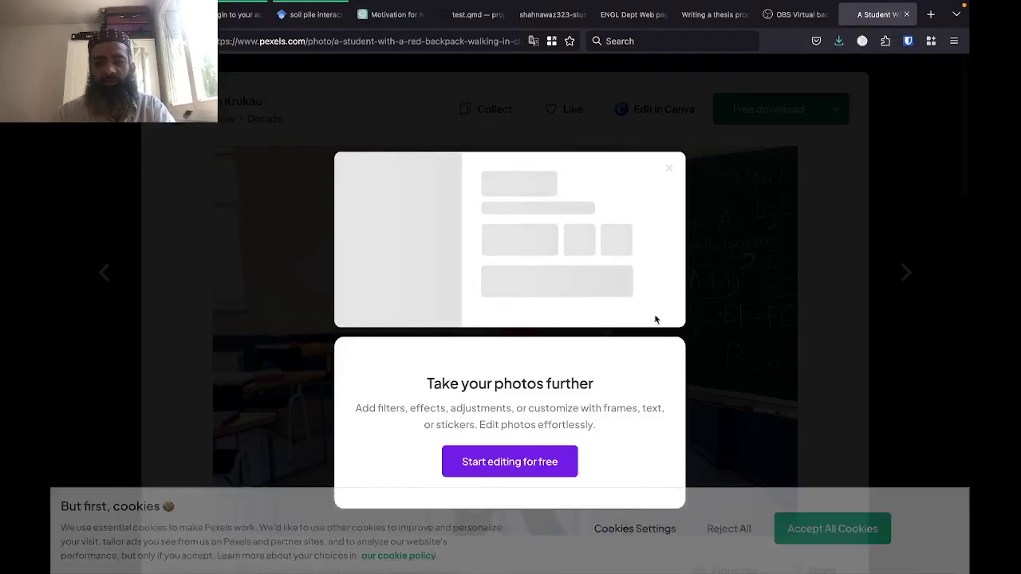
pyautogui.click(669, 169)
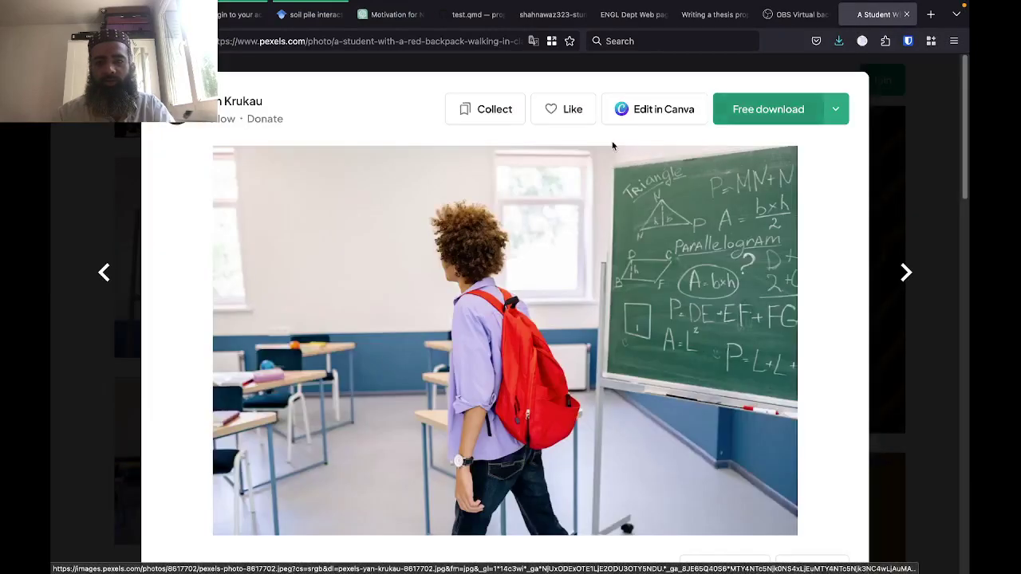
# Download the photo in Medium size, 1280×853, into the Pictures folder, replacing the existing file of the same name.
pyautogui.click(838, 111)
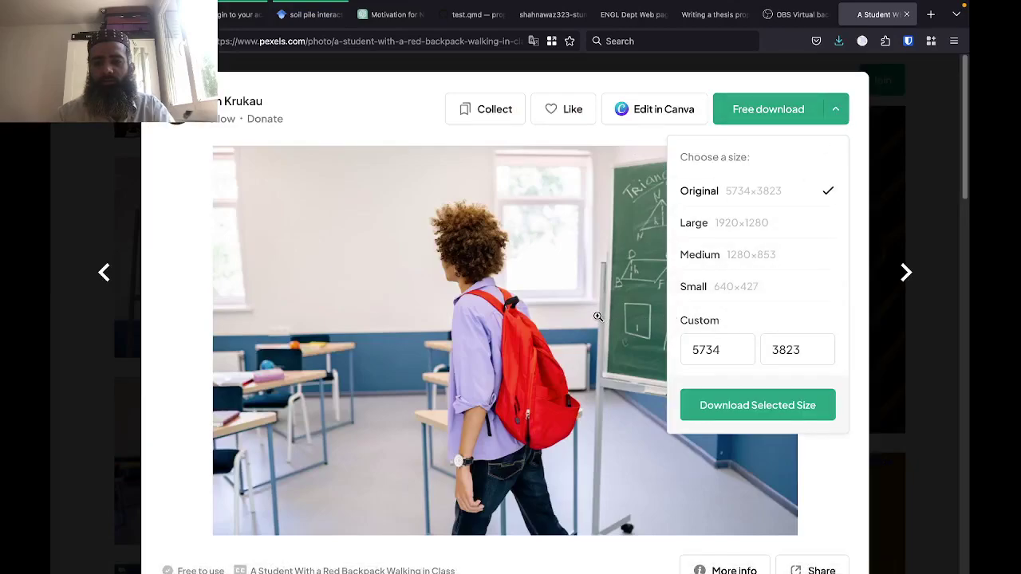
pyautogui.click(716, 254)
pyautogui.click(720, 287)
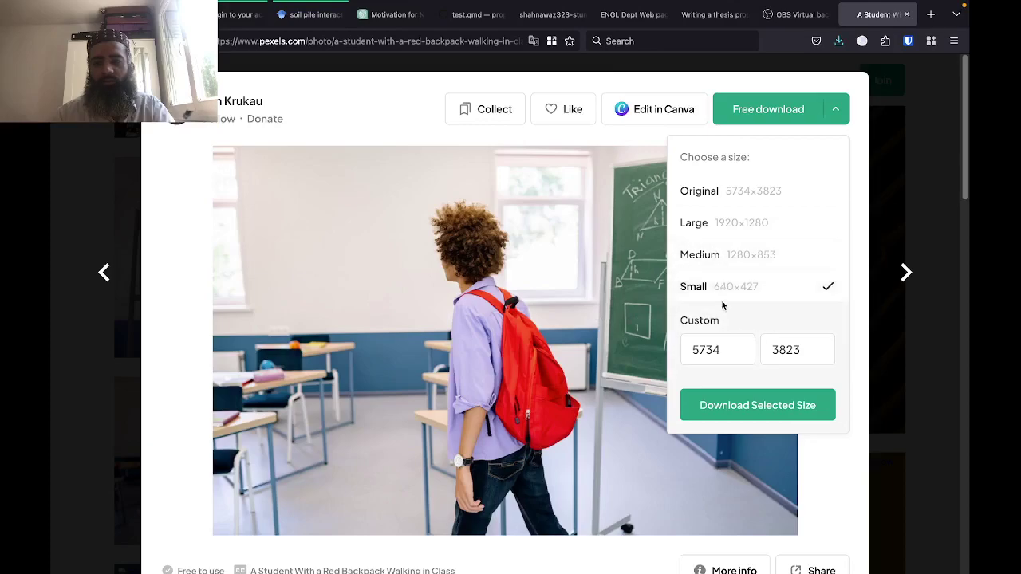
pyautogui.click(716, 255)
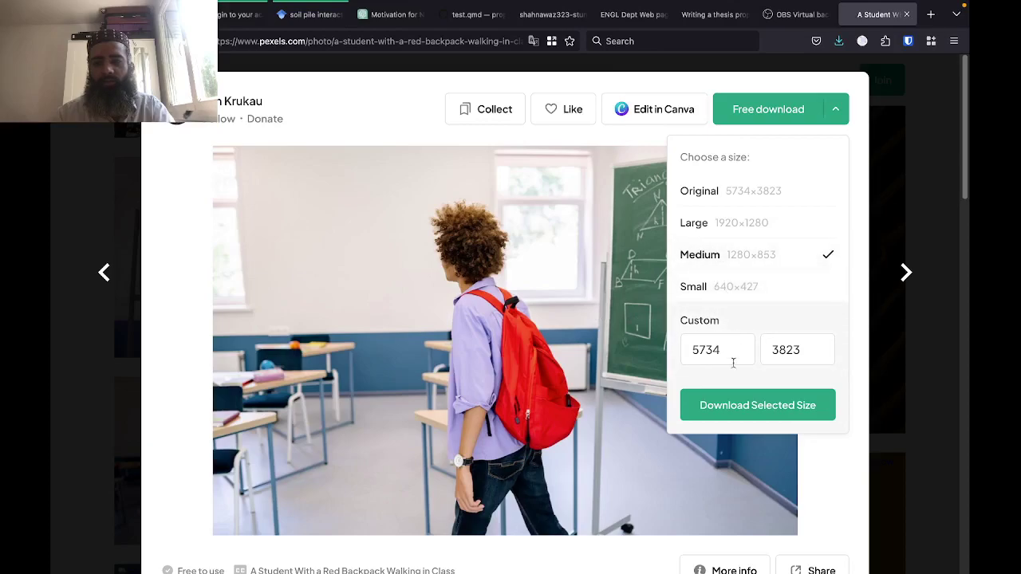
pyautogui.click(731, 416)
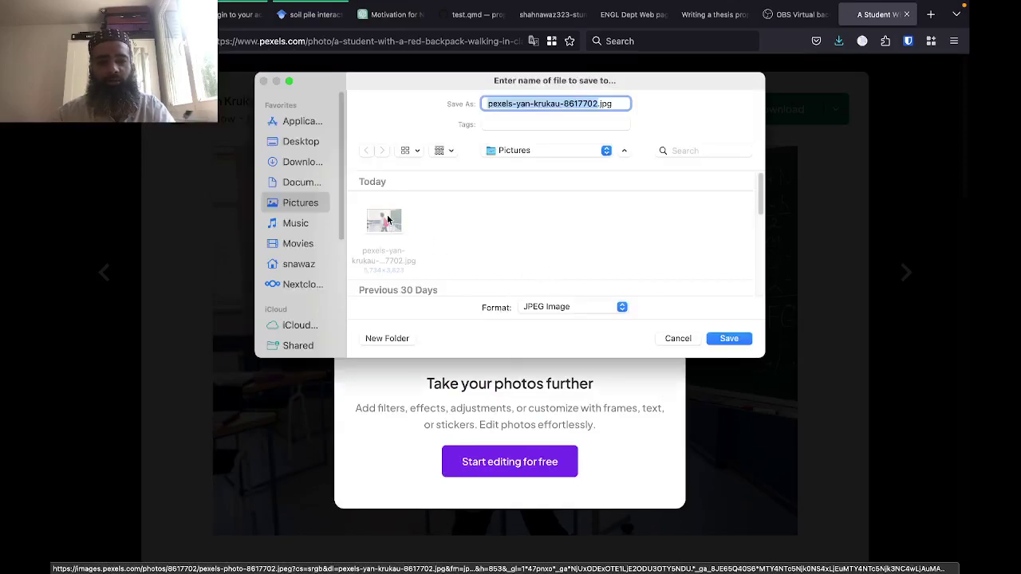
pyautogui.click(387, 218)
pyautogui.click(726, 340)
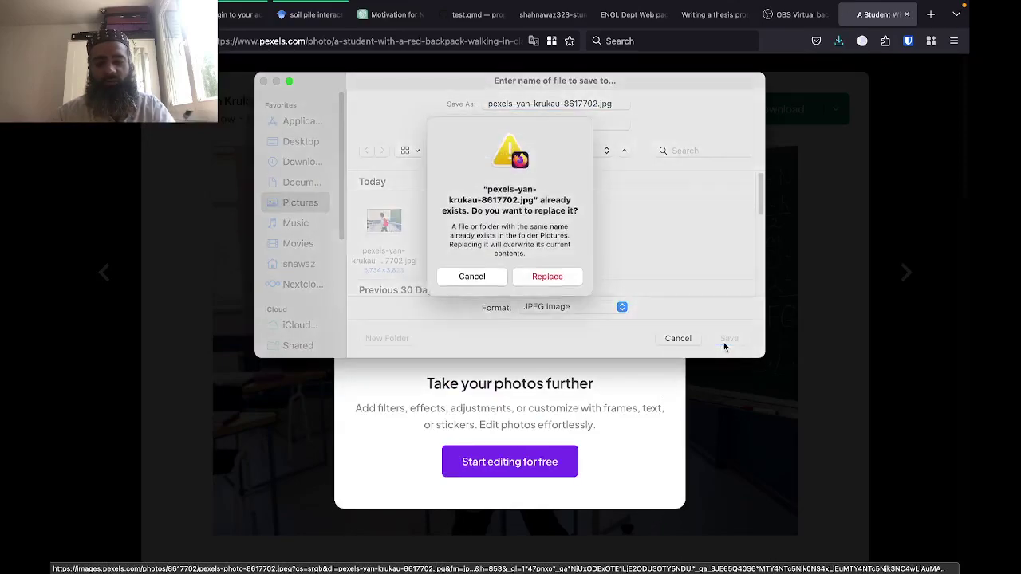
pyautogui.click(533, 281)
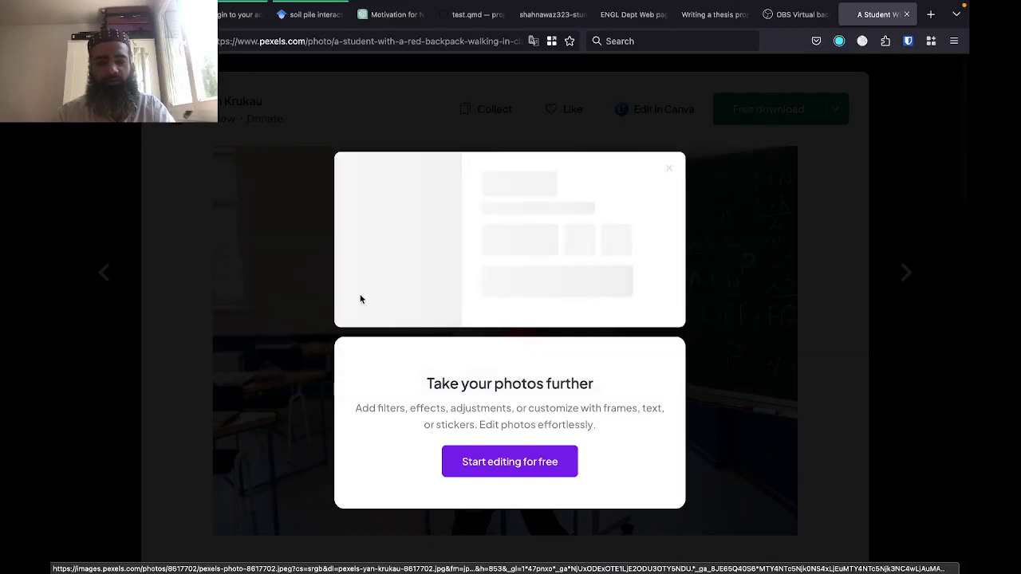
# Return to the post editor and upload the resized Pexels photo from Pictures into the empty gallery image.
pyautogui.hotkey('ctrl', 'Left')
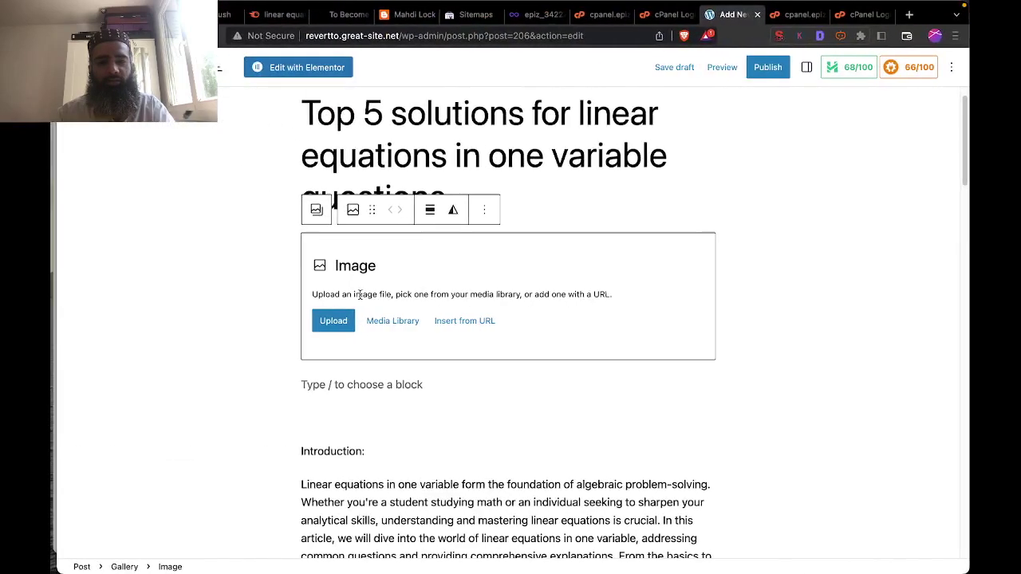
pyautogui.click(333, 323)
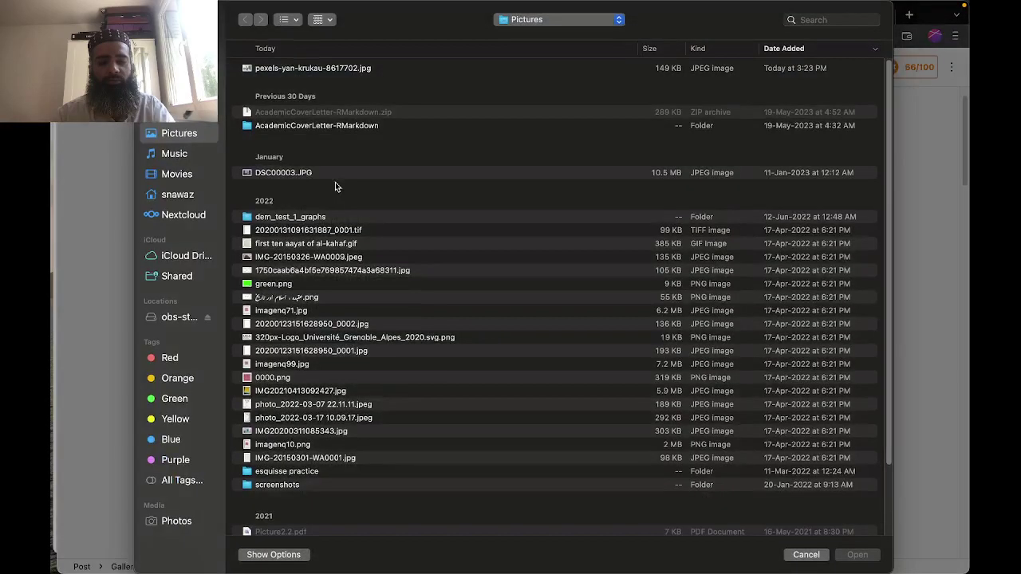
pyautogui.click(300, 71)
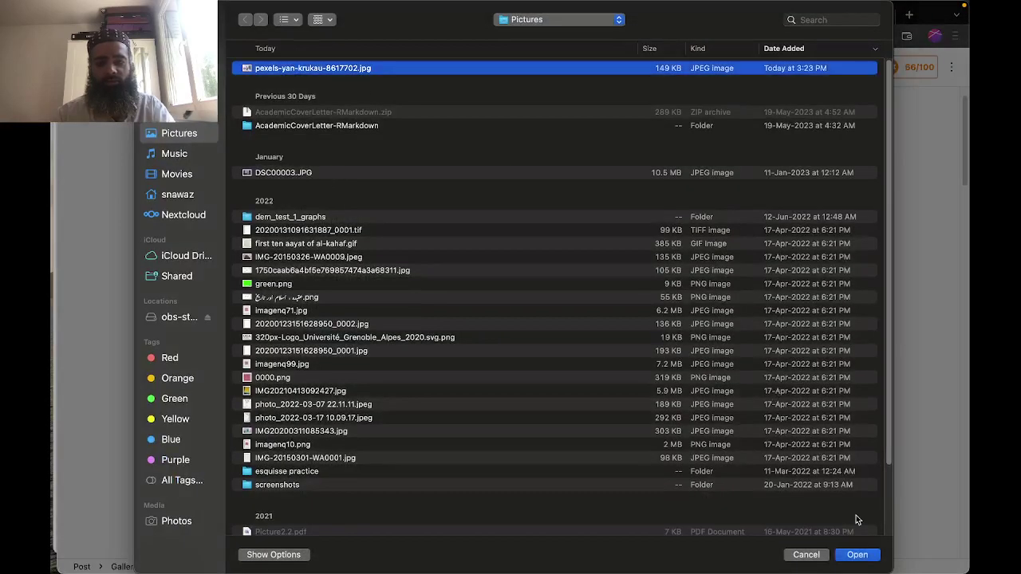
pyautogui.click(851, 561)
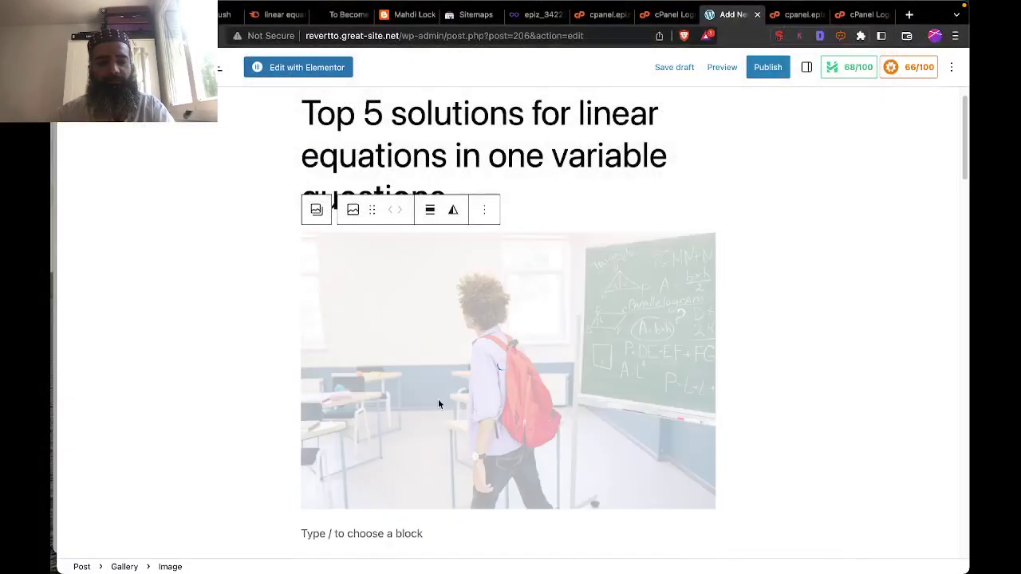
# Paste "Mastering Linear Equations in One Variable: Answering Your Key Questions" into the empty paragraph directly beneath the image.
pyautogui.scroll(-3, 225, 317)
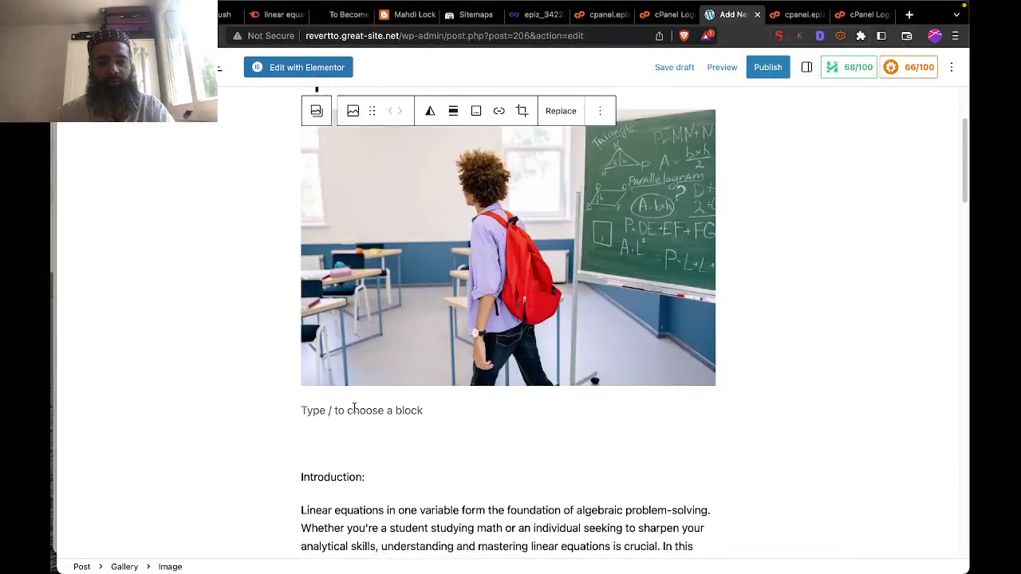
pyautogui.click(354, 409)
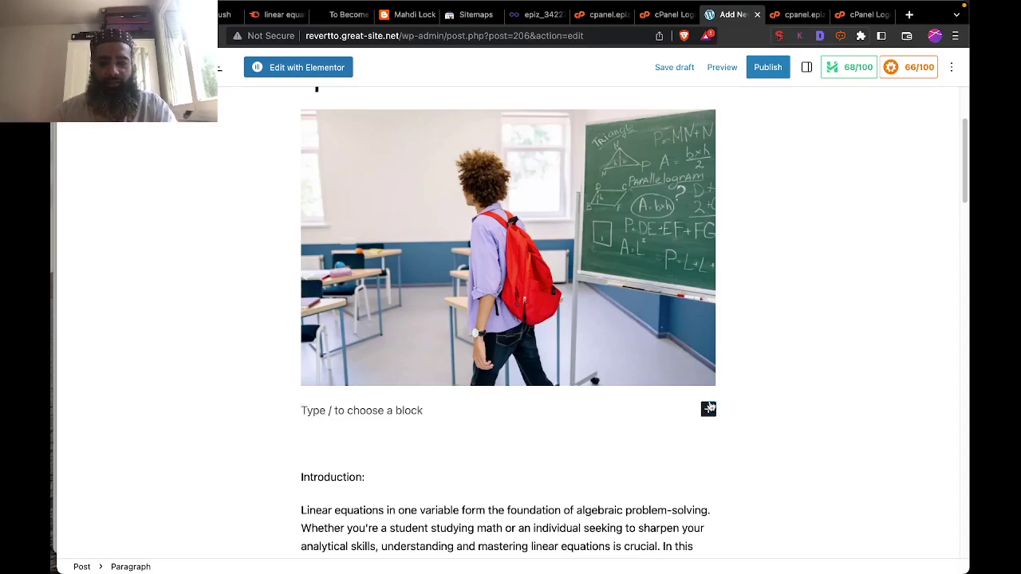
pyautogui.write('Mastering Linear Equations in One Variable: Answering Your Key Questions')
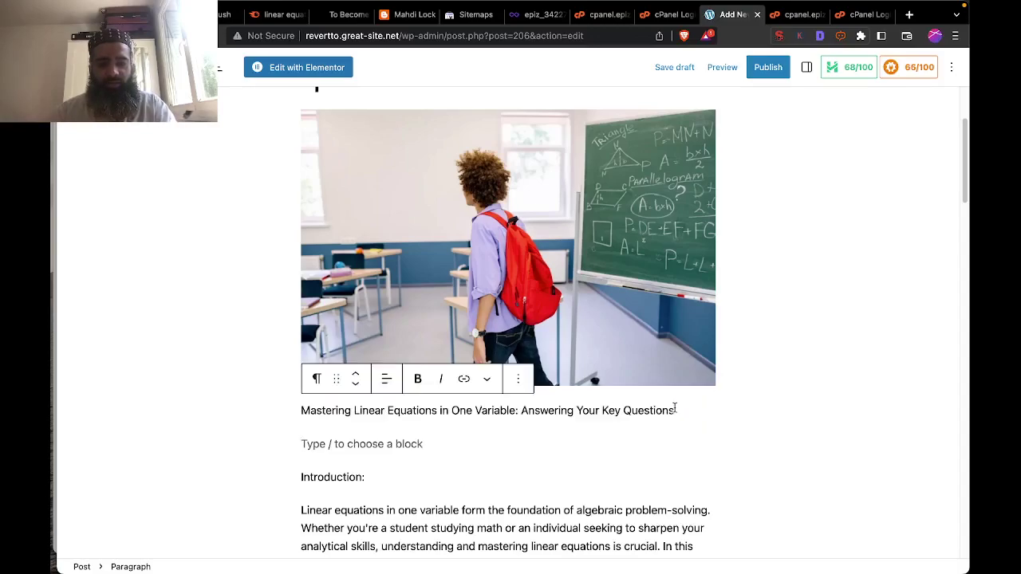
# Transform the "Mastering Linear Equations in One Variable" paragraph beneath the image into a heading and save the draft.
pyautogui.click(520, 380)
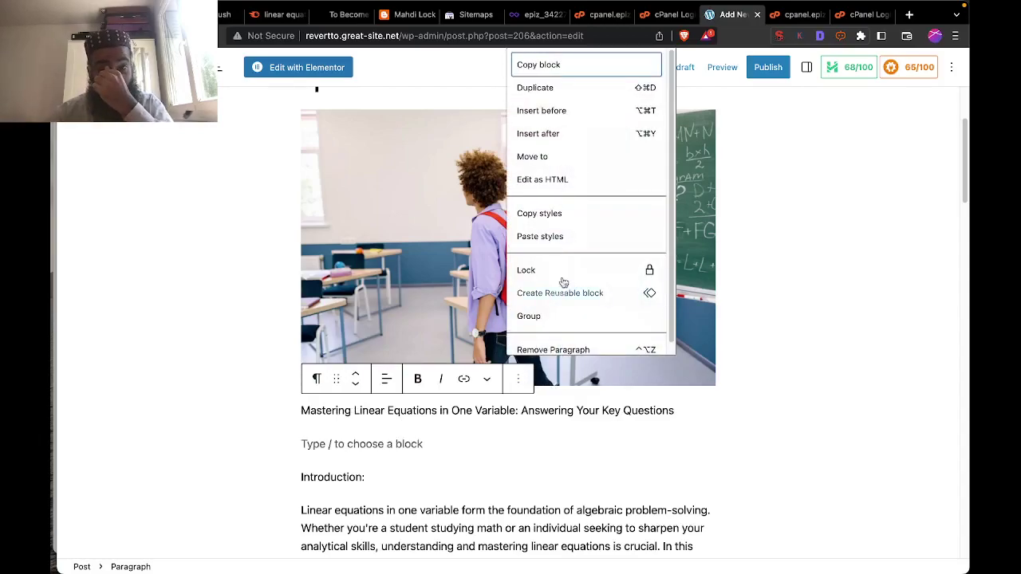
pyautogui.scroll(-1, 576, 247)
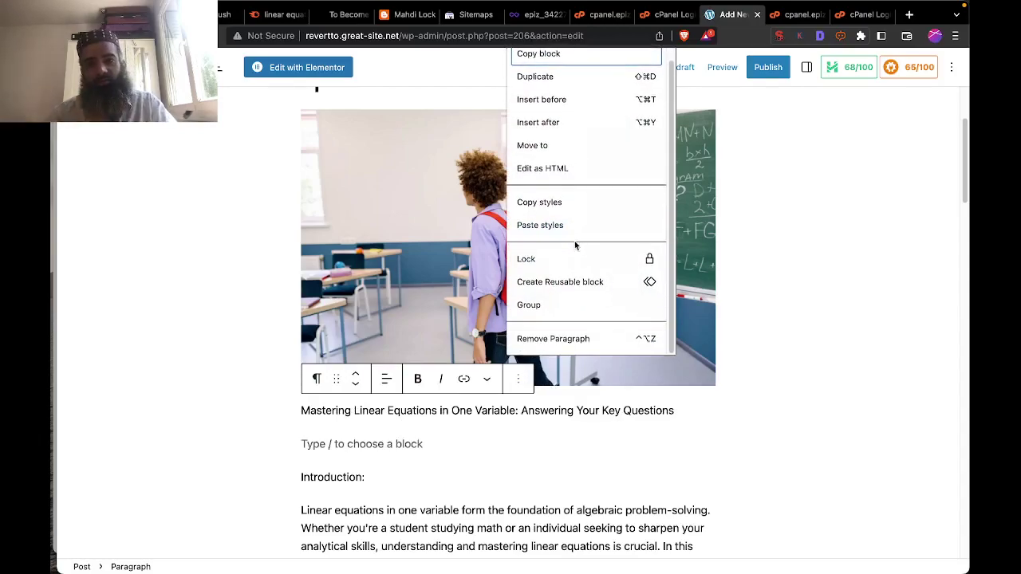
pyautogui.scroll(1, 576, 247)
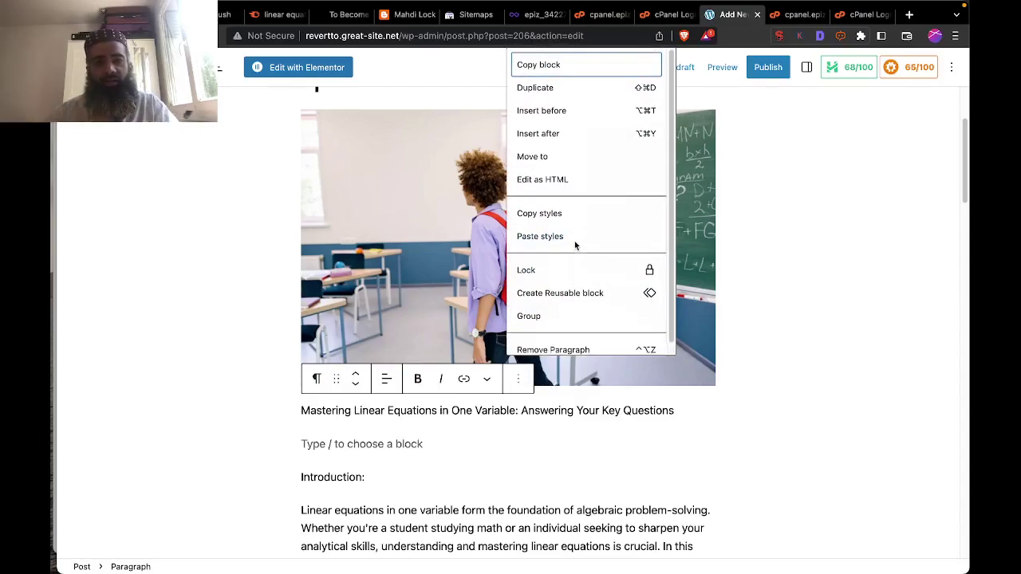
pyautogui.click(338, 384)
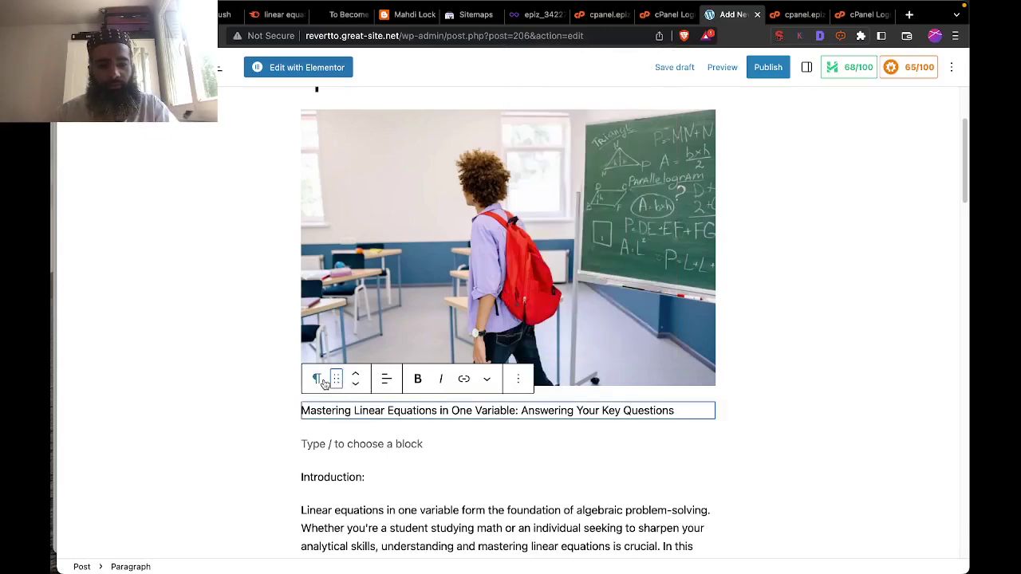
pyautogui.click(319, 380)
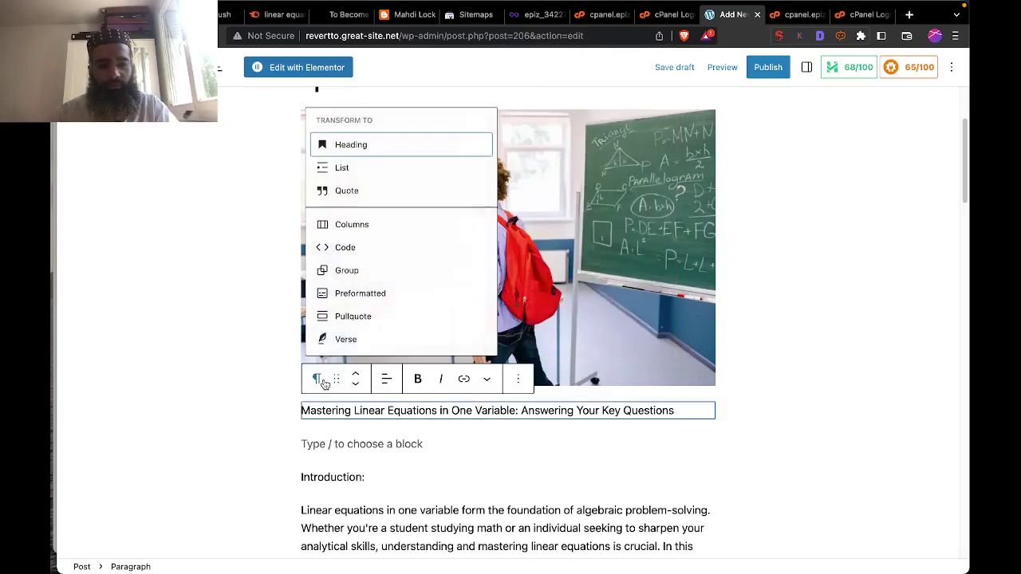
pyautogui.click(371, 146)
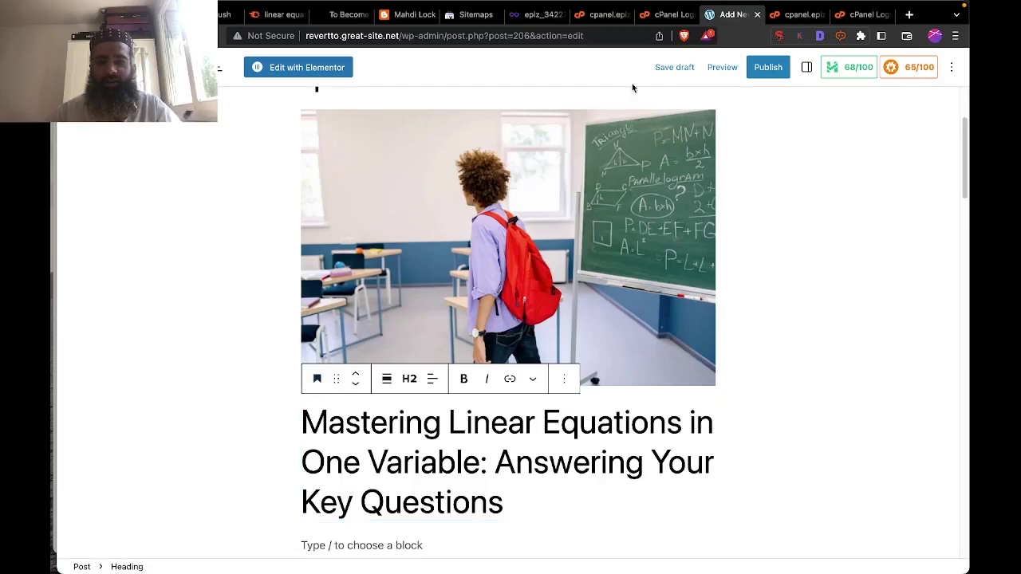
pyautogui.click(661, 70)
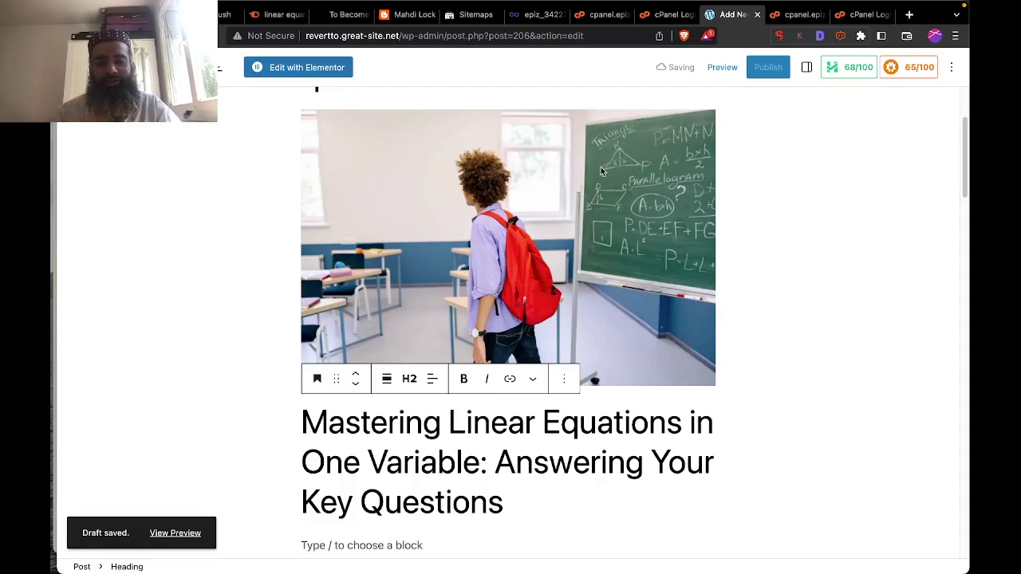
pyautogui.scroll(-3, 487, 452)
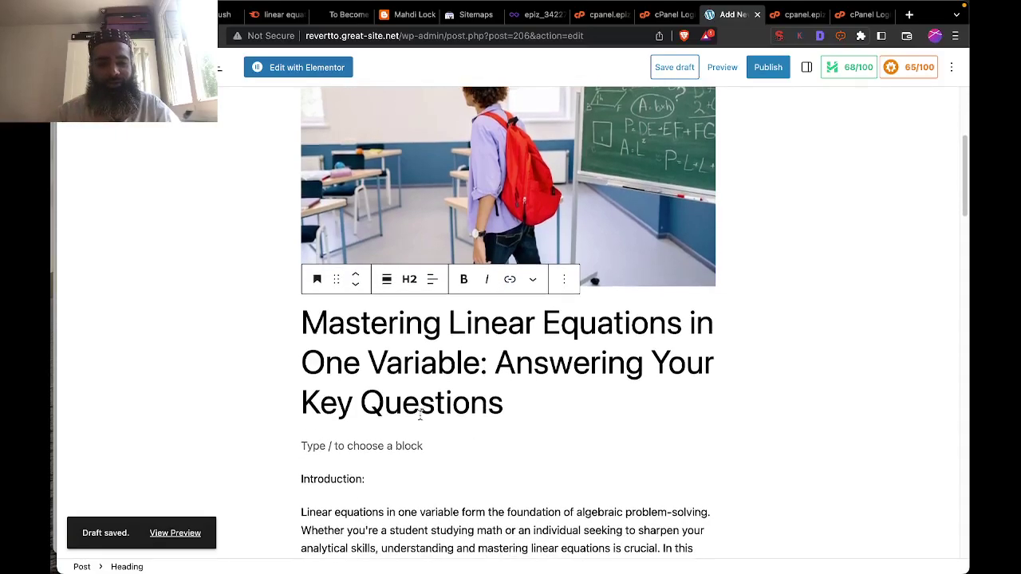
# Insert an empty paragraph between the classroom image and the "Mastering Linear Equations in One Variable" heading.
pyautogui.scroll(5, 495, 374)
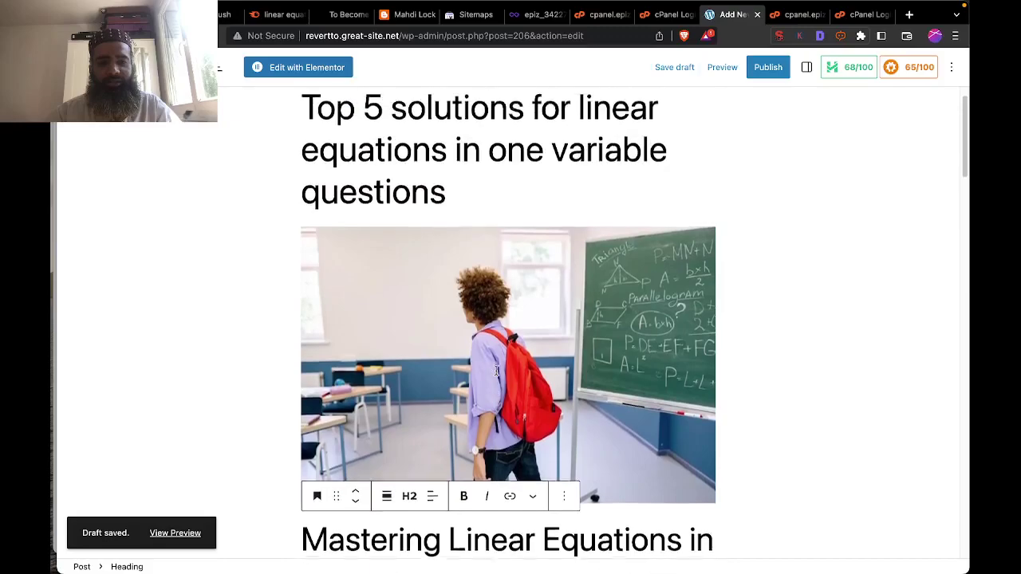
pyautogui.scroll(-10, 495, 374)
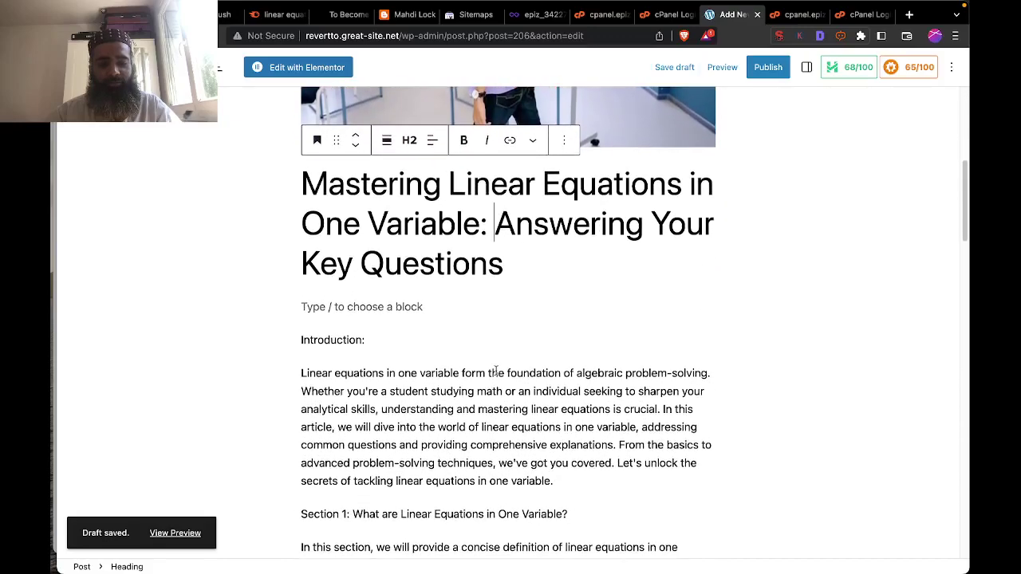
pyautogui.scroll(1, 519, 425)
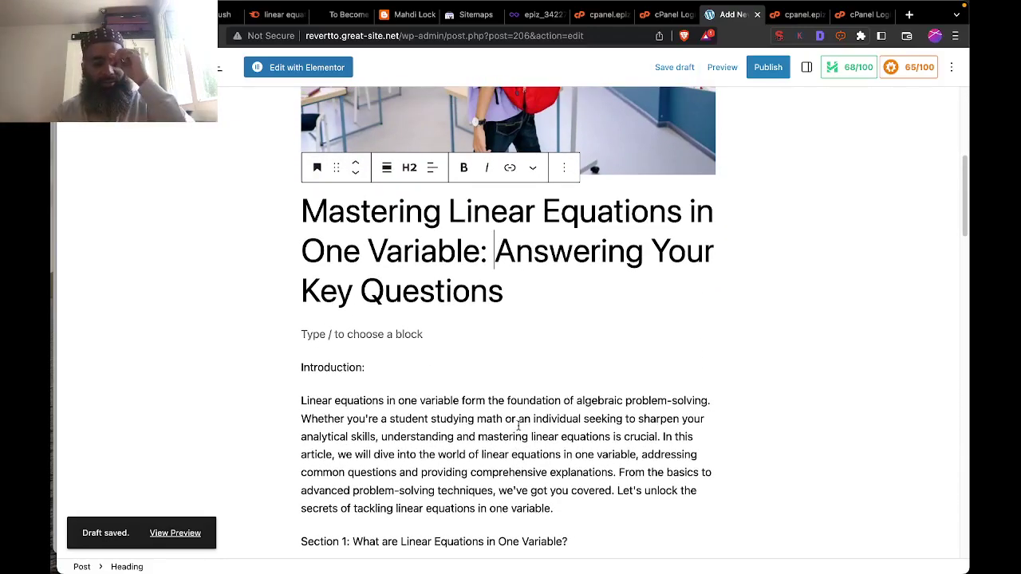
pyautogui.click(264, 189)
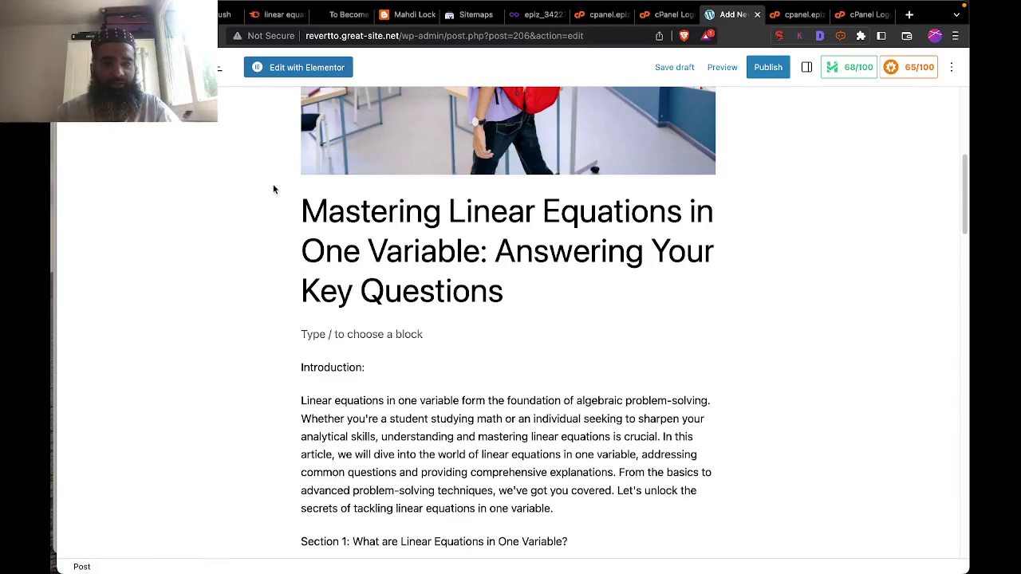
pyautogui.click(336, 190)
pyautogui.press('Left')
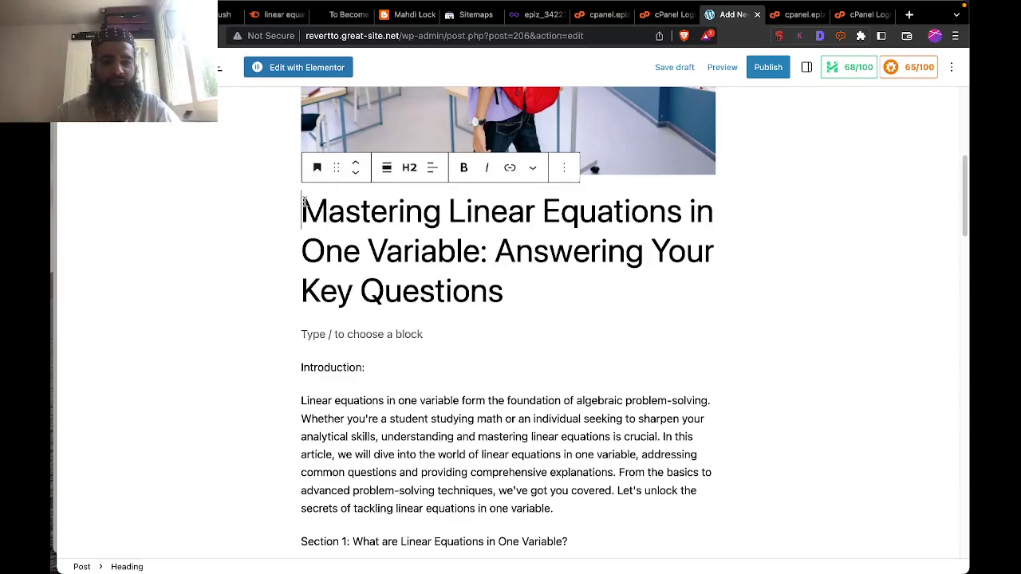
pyautogui.press('Return')
pyautogui.press('Up')
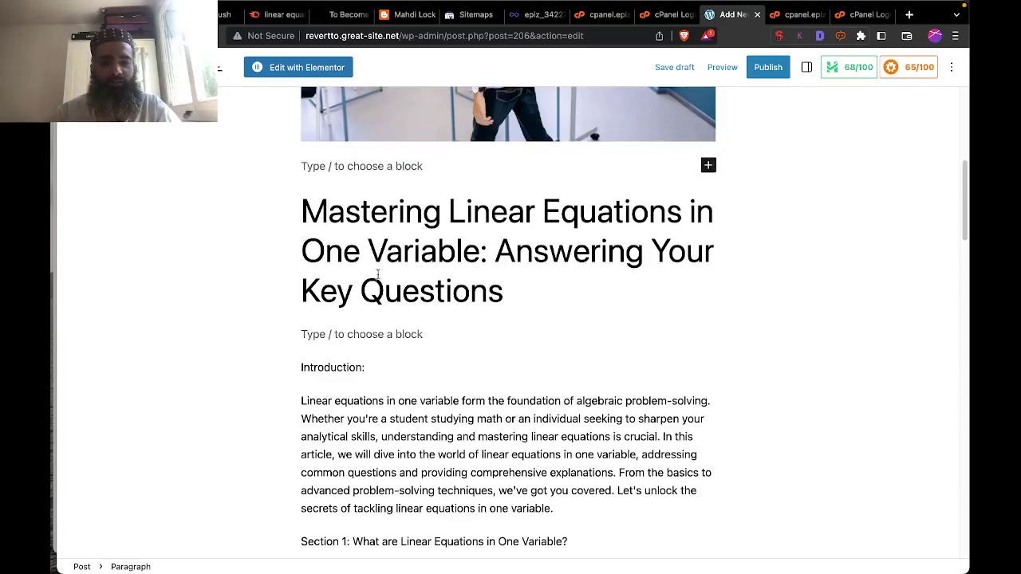
# Copy the full "Mastering Linear Equations in One Variable: Answering Your Key Questions" heading text beneath the image and clear it from the heading.
pyautogui.scroll(-1, 506, 429)
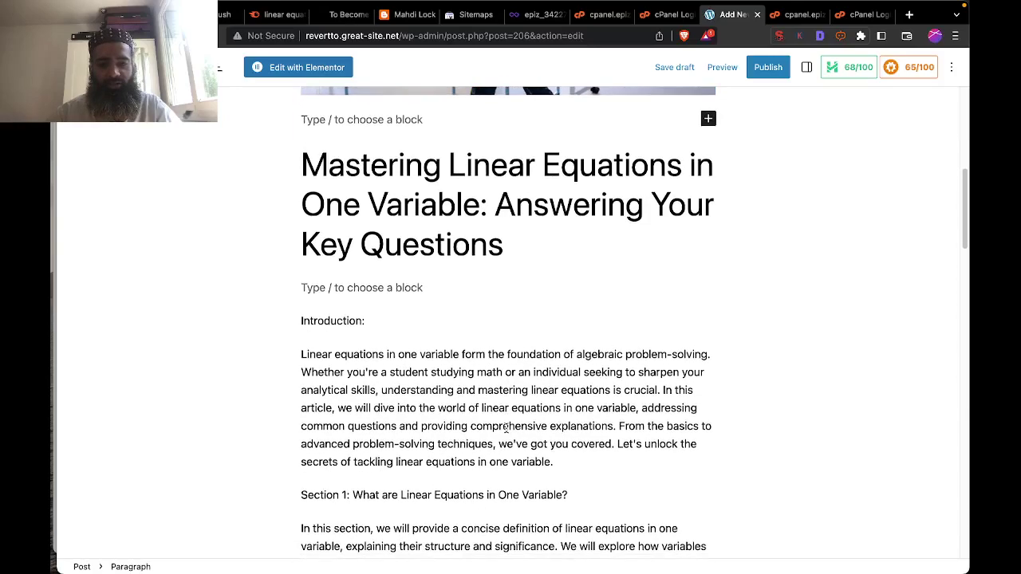
pyautogui.click(557, 466)
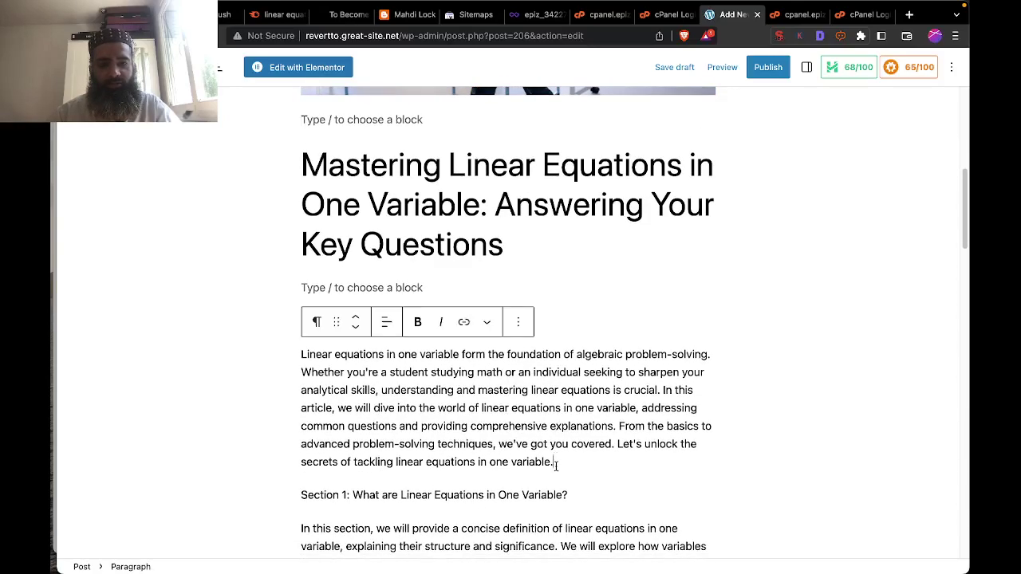
pyautogui.scroll(5, 556, 466)
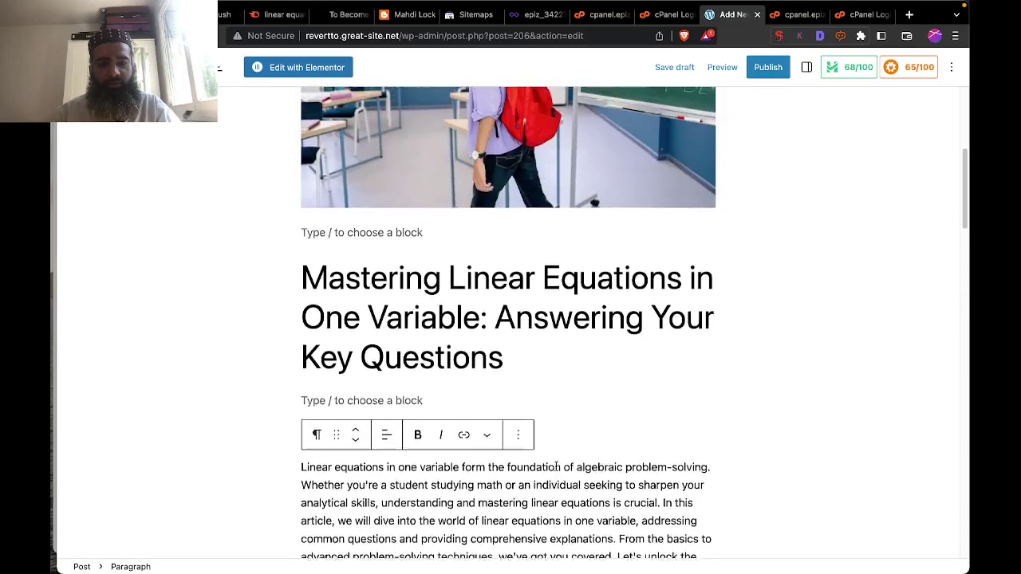
pyautogui.scroll(4, 557, 466)
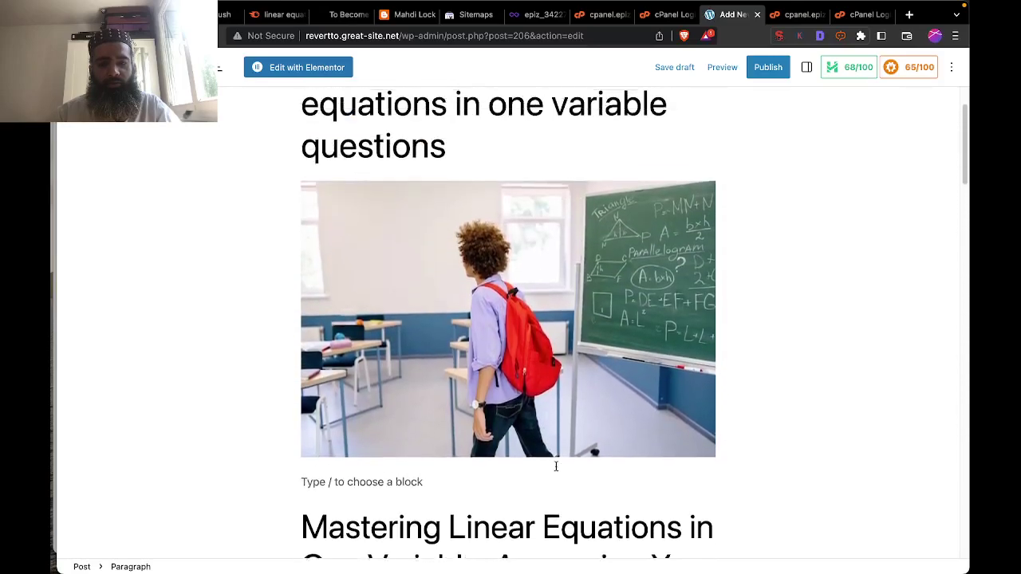
pyautogui.scroll(-4, 556, 470)
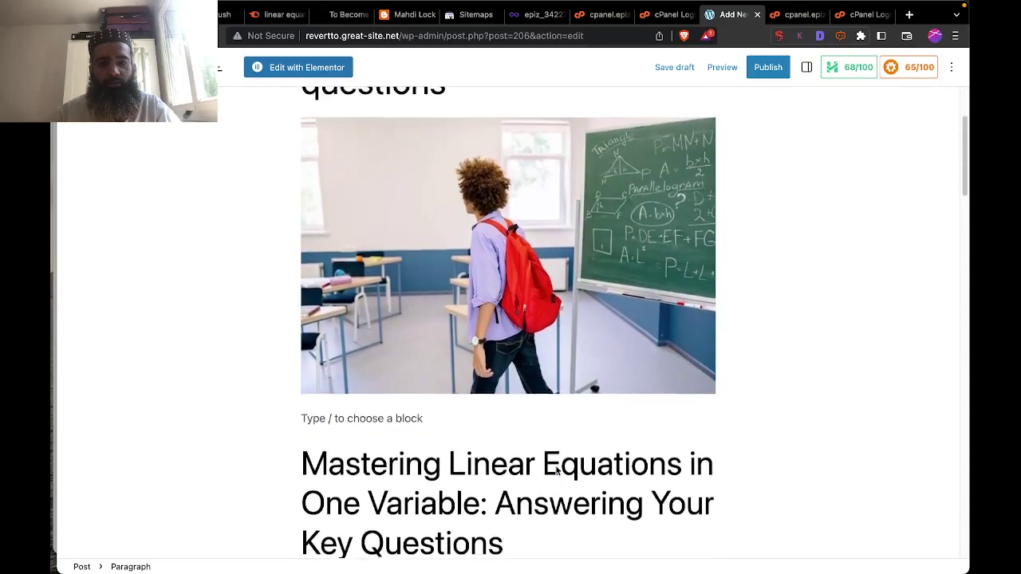
pyautogui.click(512, 484)
pyautogui.moveTo(511, 483); pyautogui.dragTo(300, 415)
pyautogui.press('super+c')
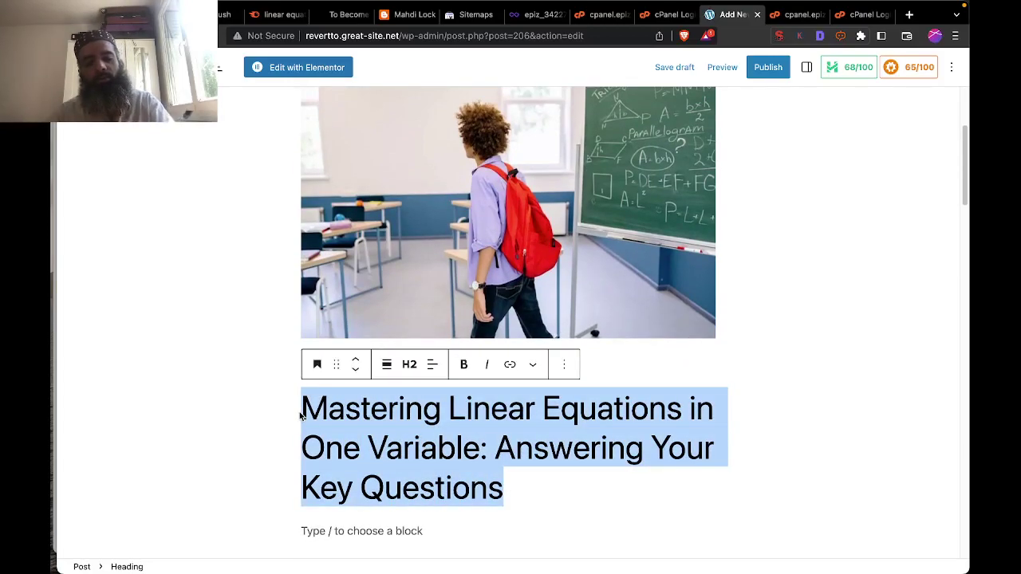
pyautogui.press('BackSpace')
# Replace the post title with the copied "Mastering Linear Equations in One Variable: Answering Your Key Questions".
pyautogui.scroll(3, 409, 389)
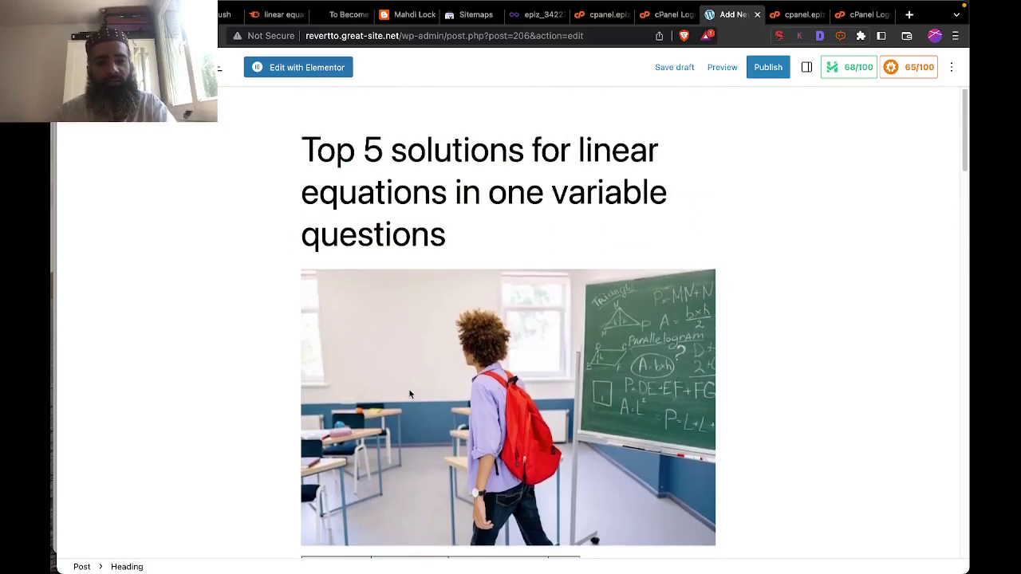
pyautogui.click(451, 241)
pyautogui.moveTo(449, 239); pyautogui.dragTo(304, 153)
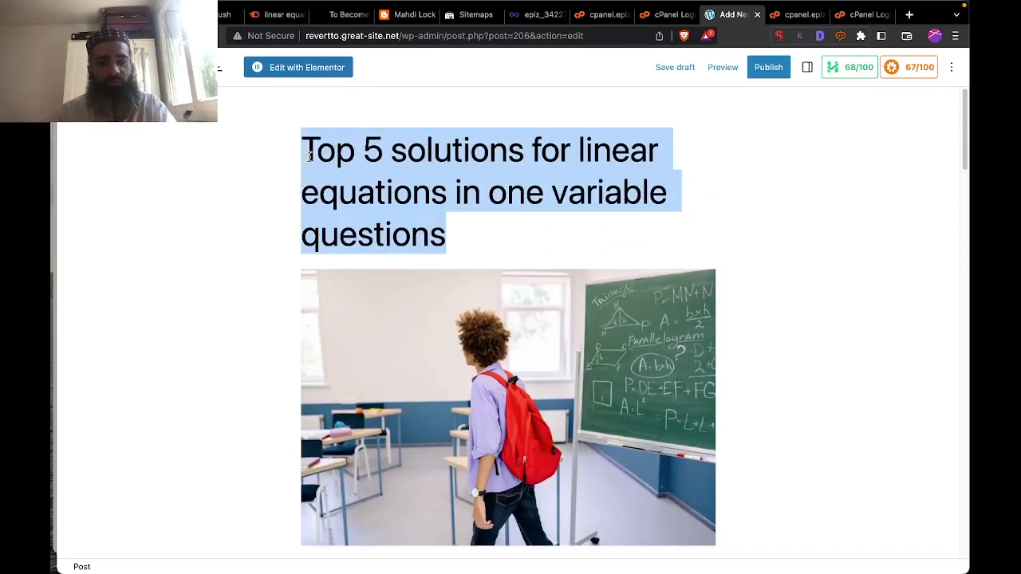
pyautogui.press('super+v')
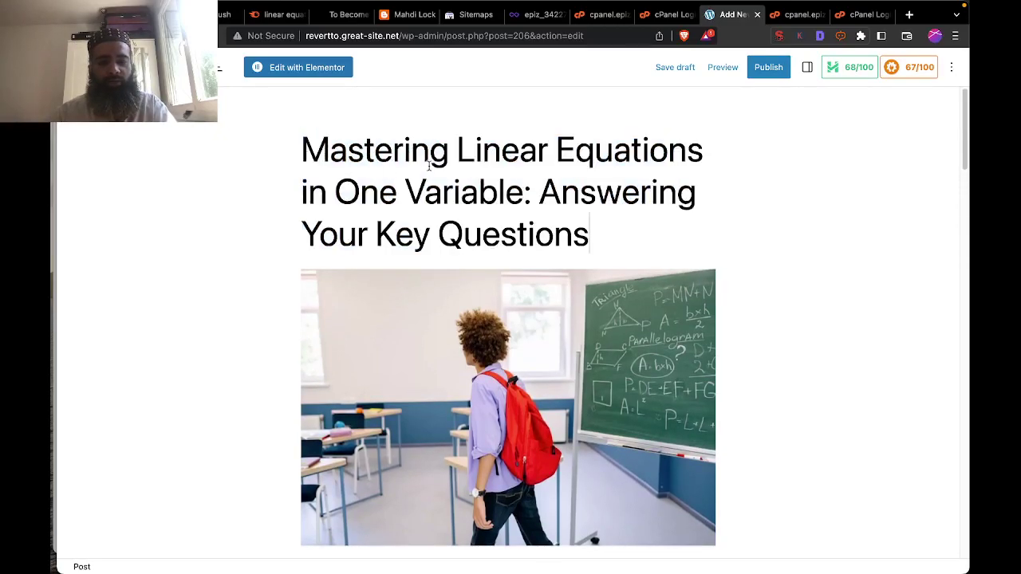
# Insert "Top 5" before "Key Questions" in the post title.
pyautogui.click(525, 194)
pyautogui.click(542, 192)
pyautogui.click(370, 234)
pyautogui.write('Top')
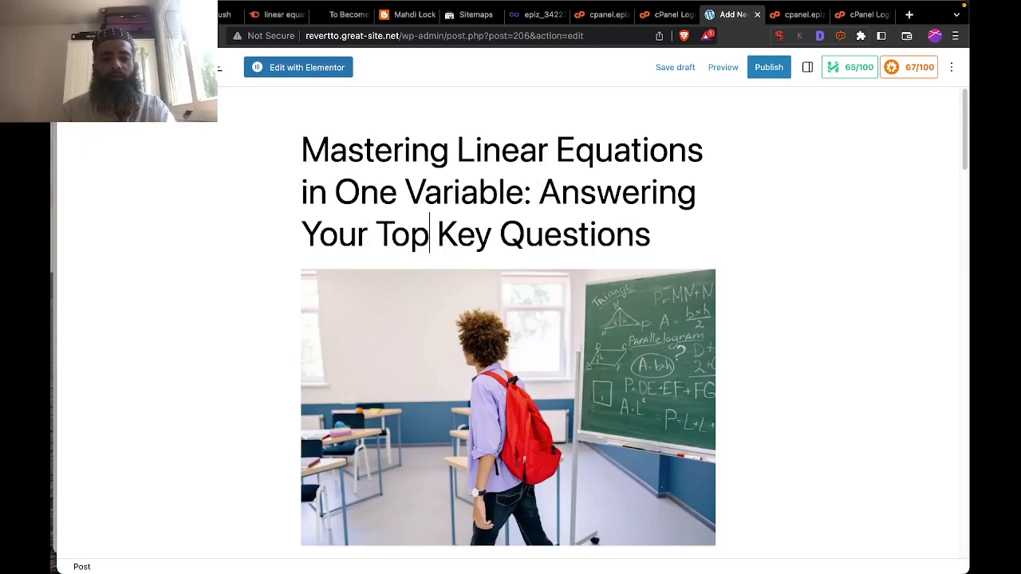
pyautogui.press('BackSpace')
pyautogui.press('BackSpace')
pyautogui.write('op 5')
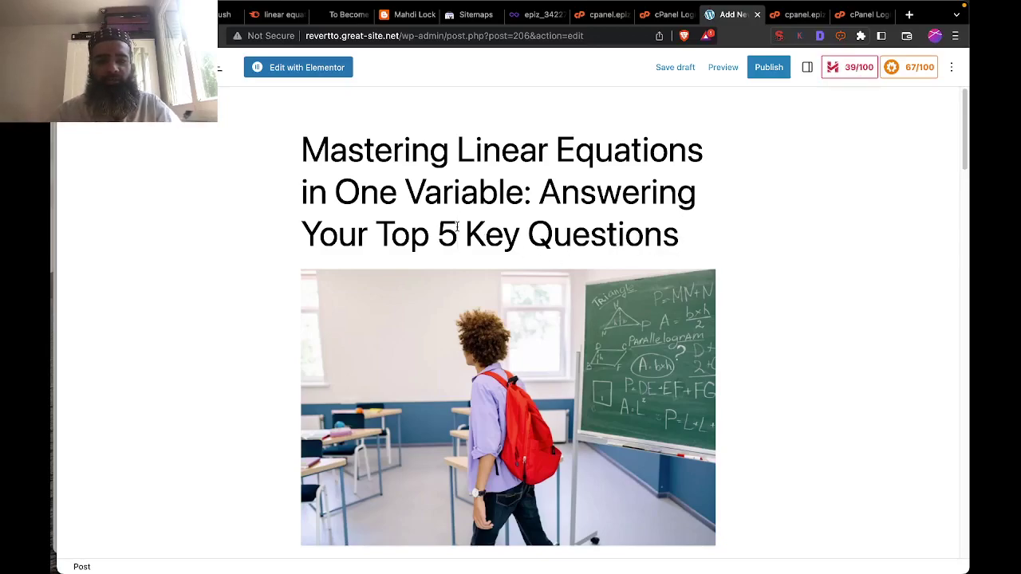
# Delete the empty paragraphs, the empty heading and the gallery image between the title and "Introduction:".
pyautogui.scroll(-2, 477, 254)
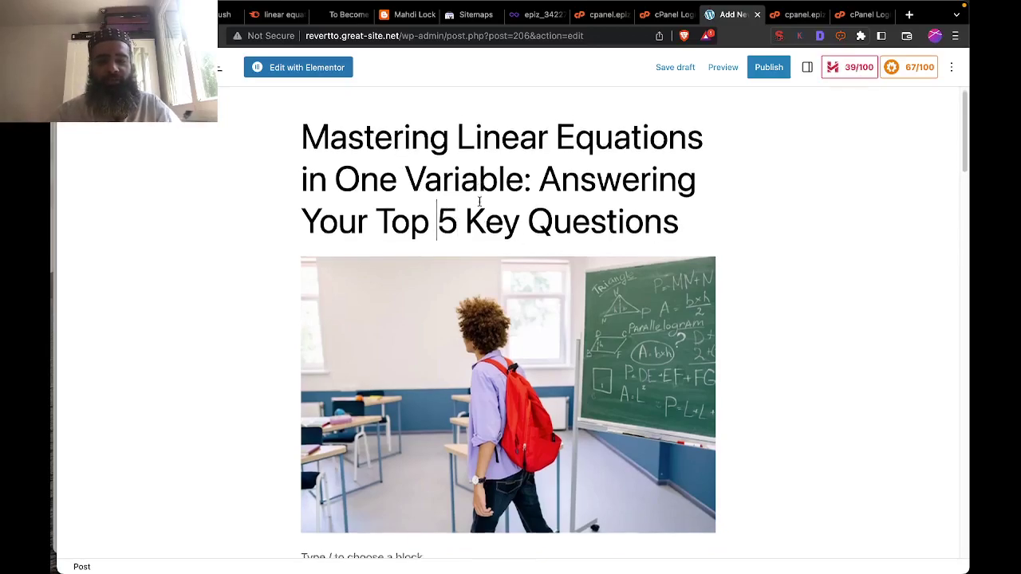
pyautogui.scroll(-5, 479, 254)
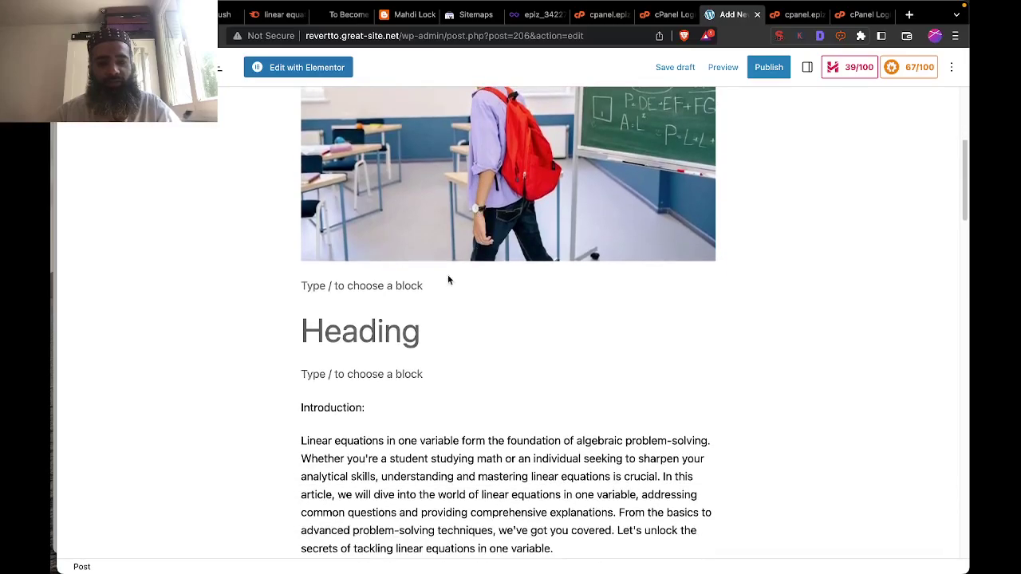
pyautogui.click(380, 286)
pyautogui.press('BackSpace')
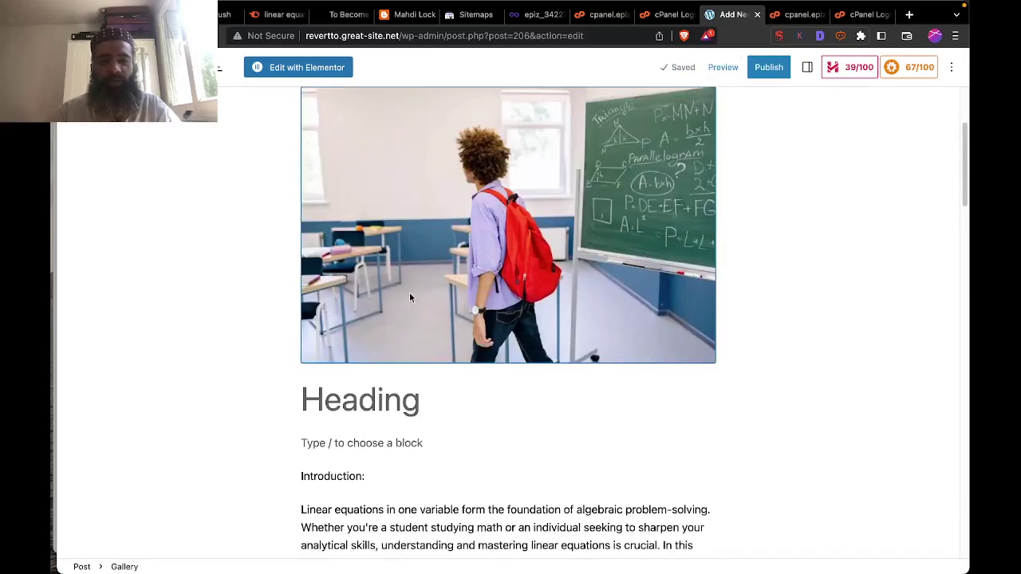
pyautogui.click(402, 431)
pyautogui.press('BackSpace')
pyautogui.press('BackSpace')
pyautogui.press('BackSpace')
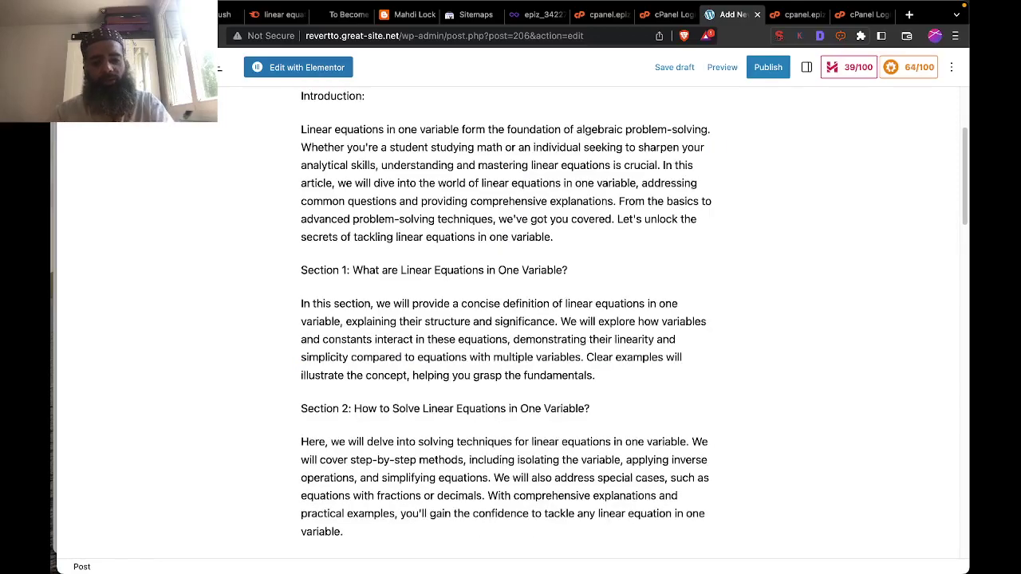
# Complete the stray "T" in the post title so its ending reads "Your Top 5 Key Questions".
pyautogui.scroll(3, 479, 379)
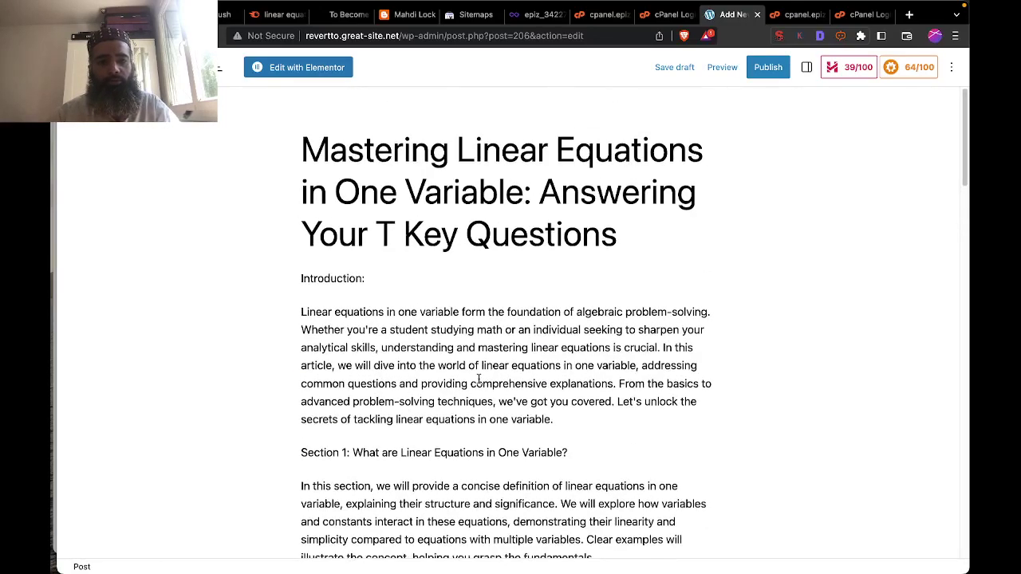
pyautogui.write('op5')
pyautogui.press('BackSpace')
pyautogui.write('5')
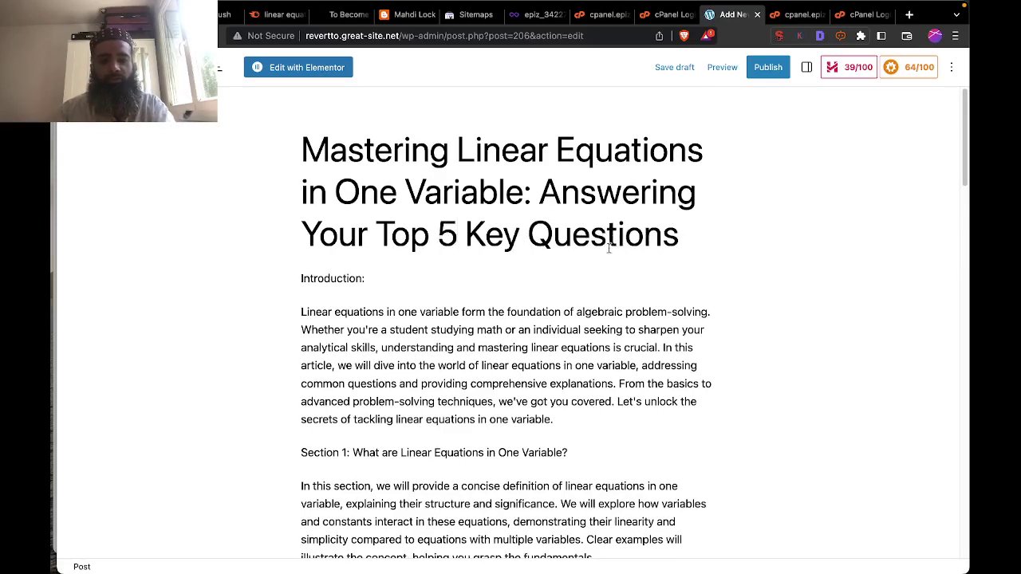
# Add a gallery block directly below the title and upload the Pexels JPEG photo from Pictures into it.
pyautogui.click(684, 241)
pyautogui.press('Return')
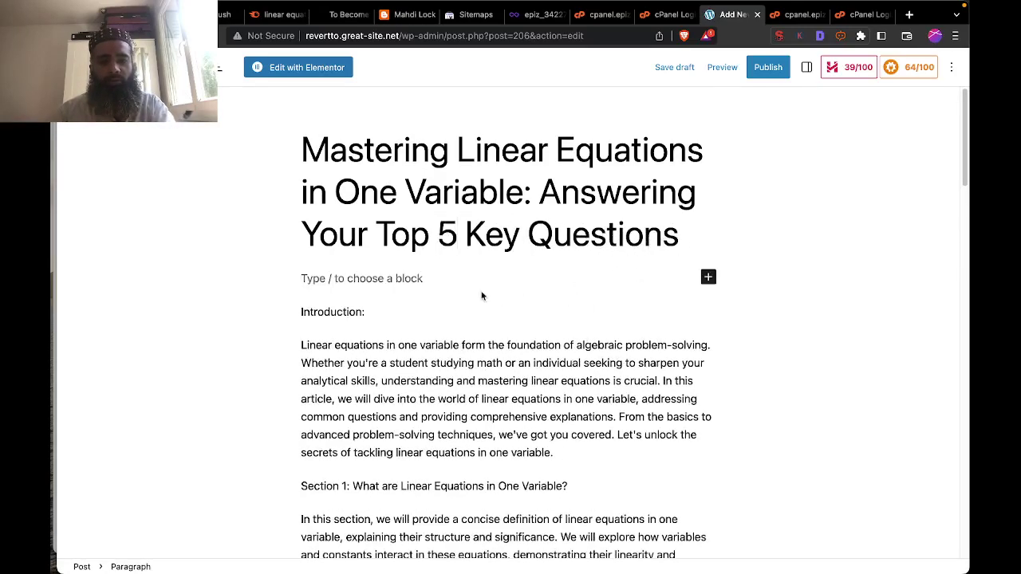
pyautogui.click(708, 277)
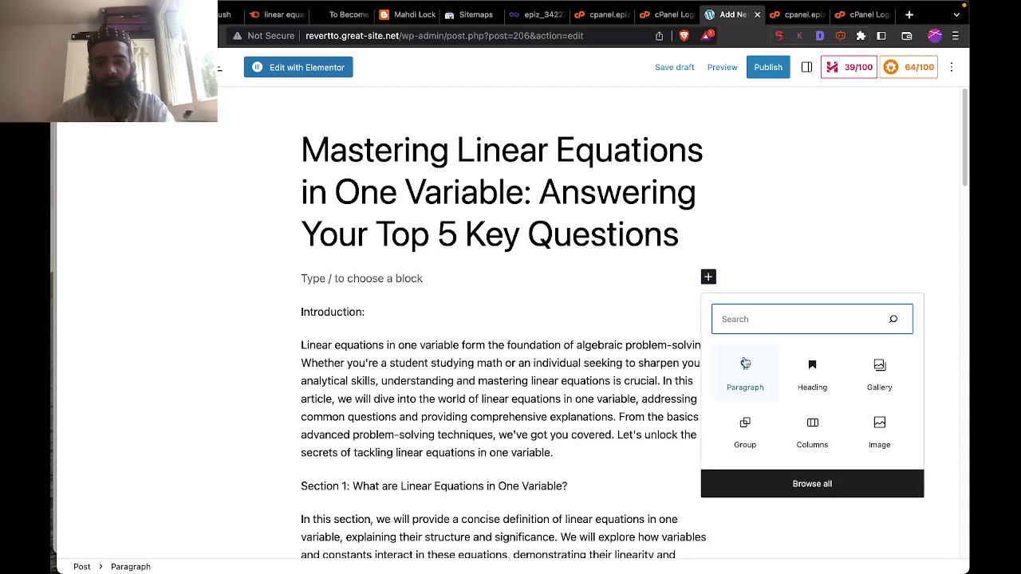
pyautogui.click(880, 384)
pyautogui.click(341, 353)
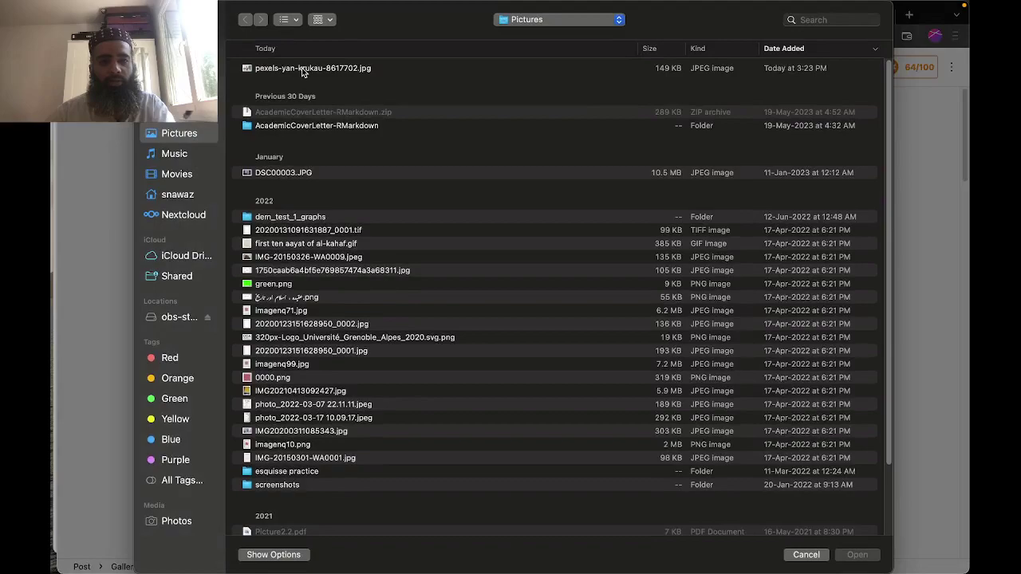
pyautogui.click(303, 71)
pyautogui.click(852, 554)
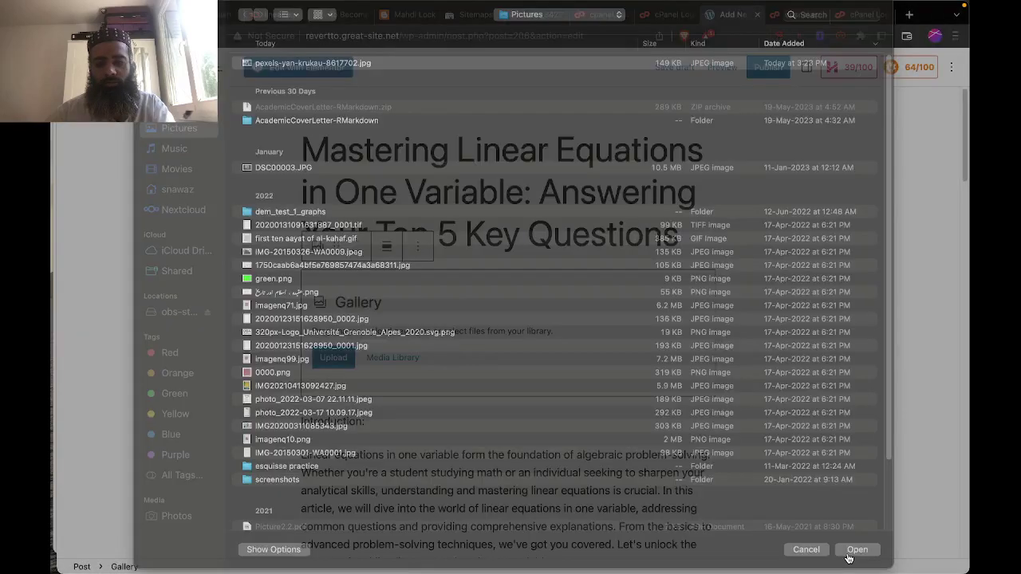
# Delete the "Introduction:" paragraph beneath the gallery image.
pyautogui.scroll(-6, 434, 356)
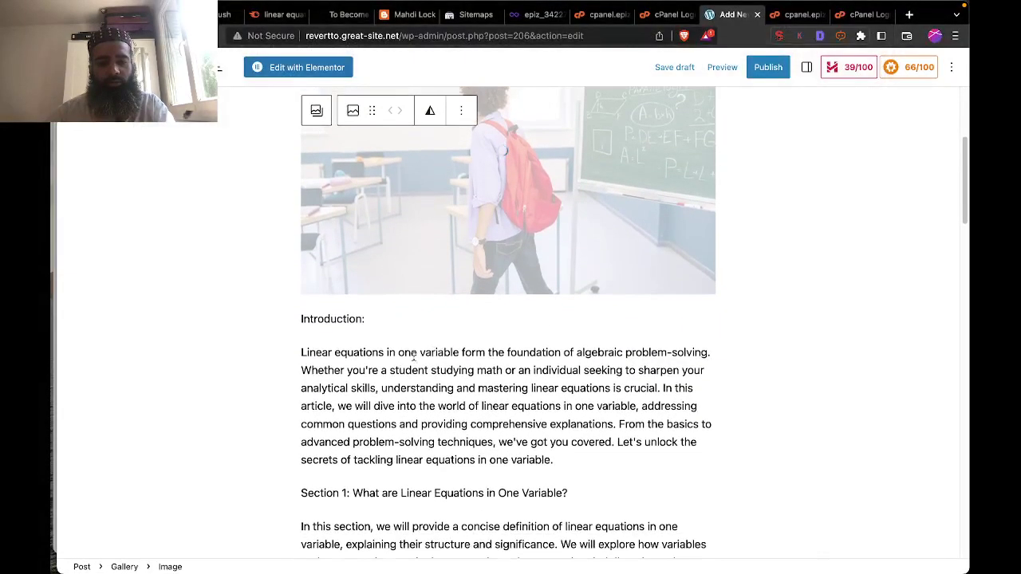
pyautogui.click(375, 319)
pyautogui.click(375, 318)
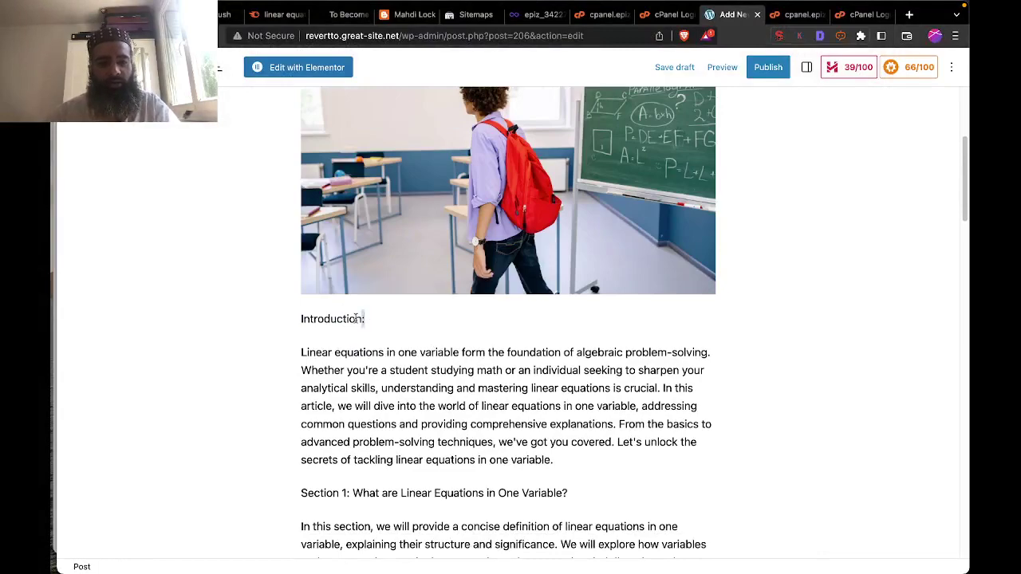
pyautogui.moveTo(365, 318); pyautogui.dragTo(300, 319)
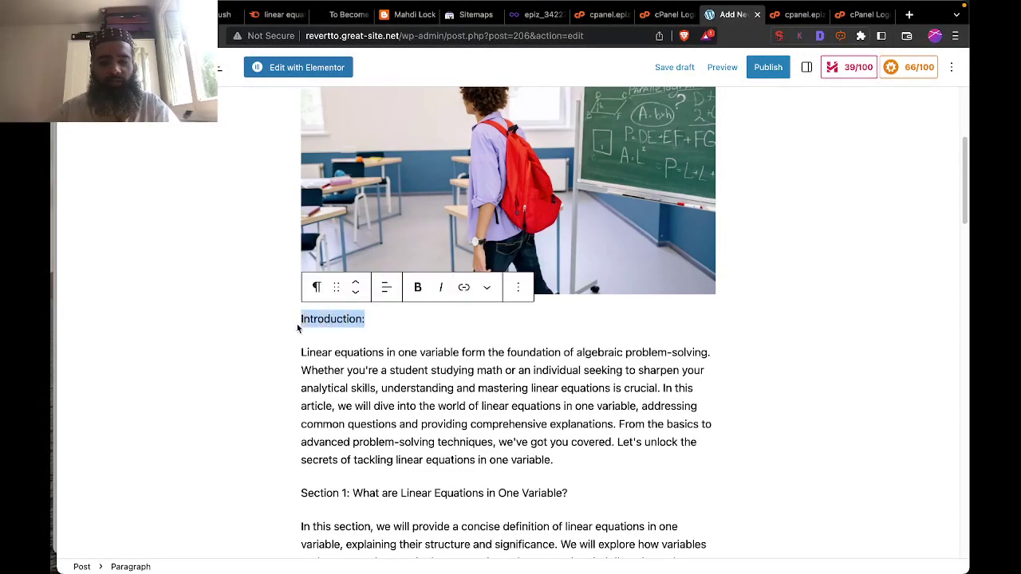
pyautogui.press('BackSpace')
pyautogui.press('BackSpace')
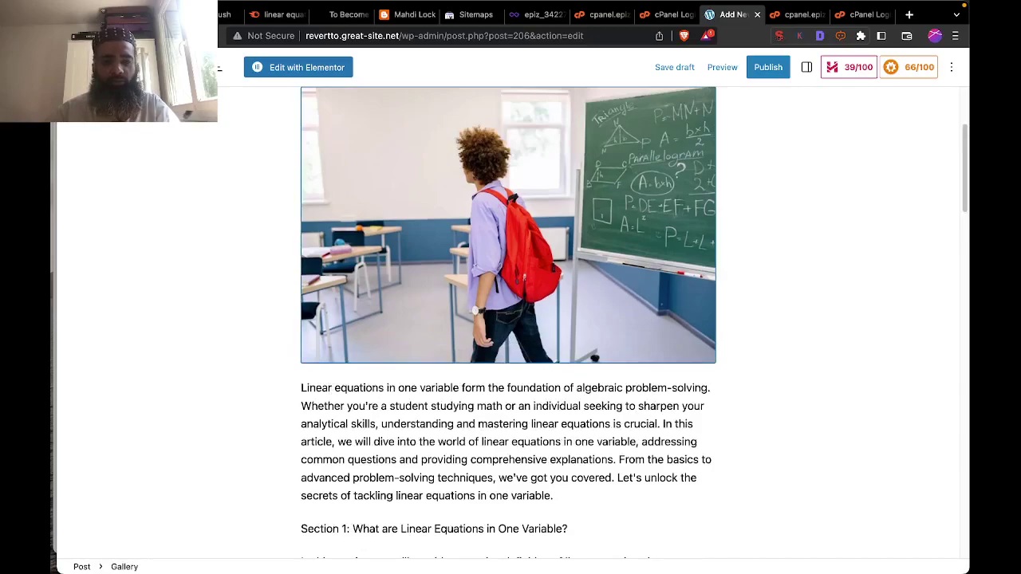
# Remove the "Section 1:" prefix from the "What are Linear Equations in One Variable?" line.
pyautogui.scroll(-2, 364, 355)
pyautogui.click(534, 388)
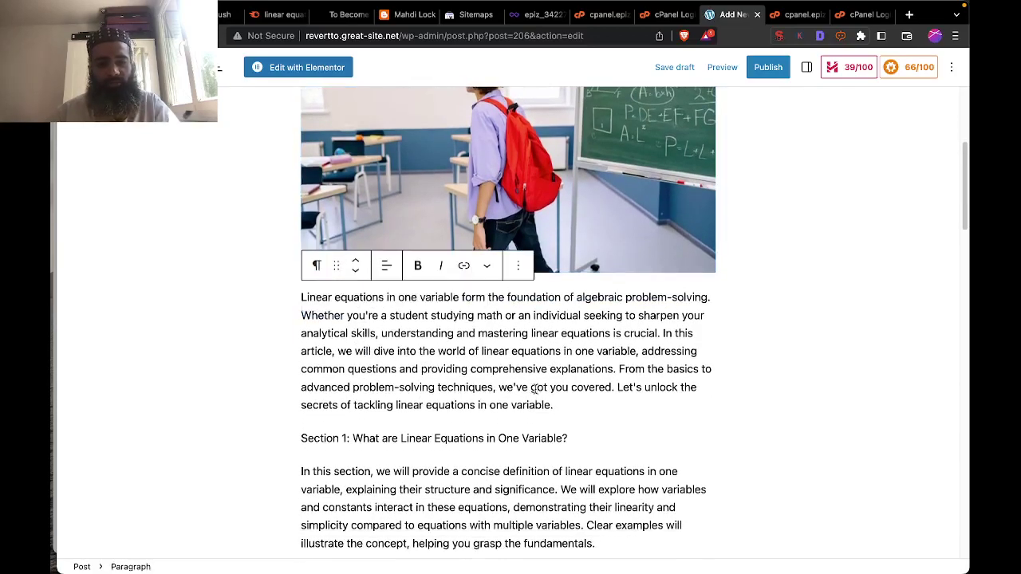
pyautogui.click(573, 439)
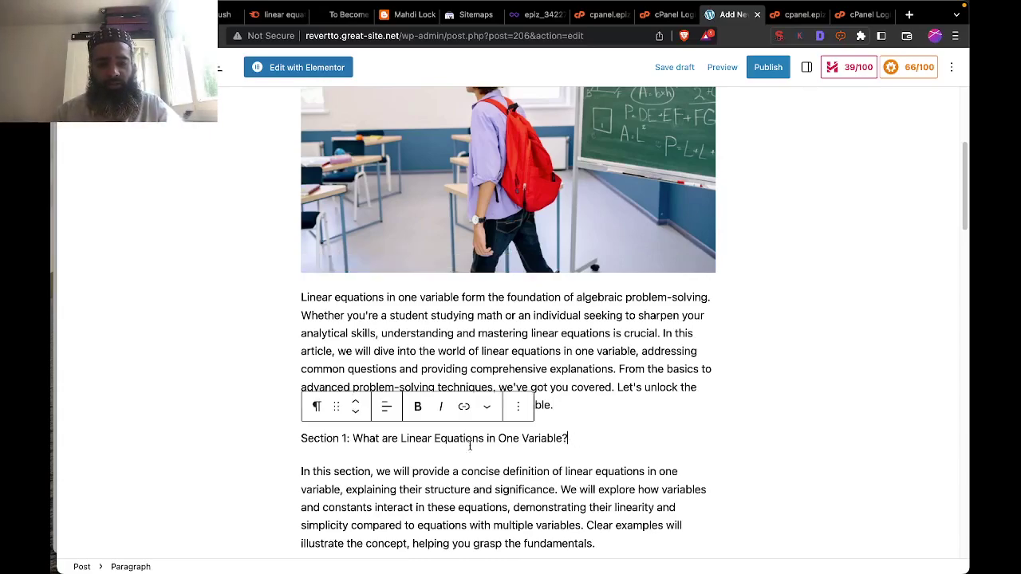
pyautogui.click(353, 438)
pyautogui.press('BackSpace')
pyautogui.press('BackSpace')
pyautogui.press('BackSpace')
pyautogui.press('BackSpace')
pyautogui.press('BackSpace')
pyautogui.press('BackSpace')
pyautogui.press('BackSpace')
pyautogui.press('BackSpace')
pyautogui.press('BackSpace')
pyautogui.press('BackSpace')
pyautogui.press('BackSpace')
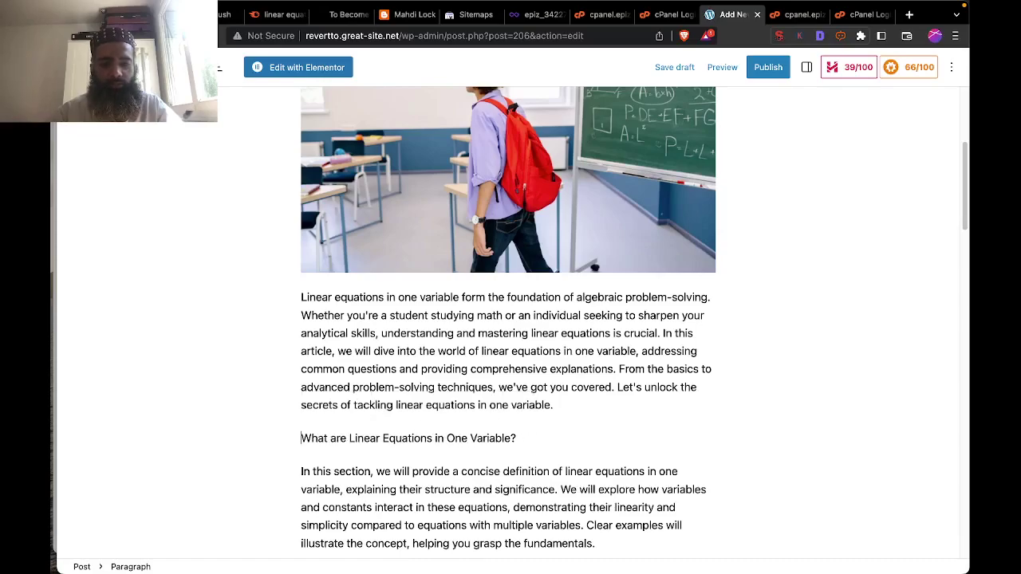
# Convert the "What are Linear Equations in One Variable?" paragraph into an H2 heading.
pyautogui.moveTo(518, 439); pyautogui.dragTo(304, 445)
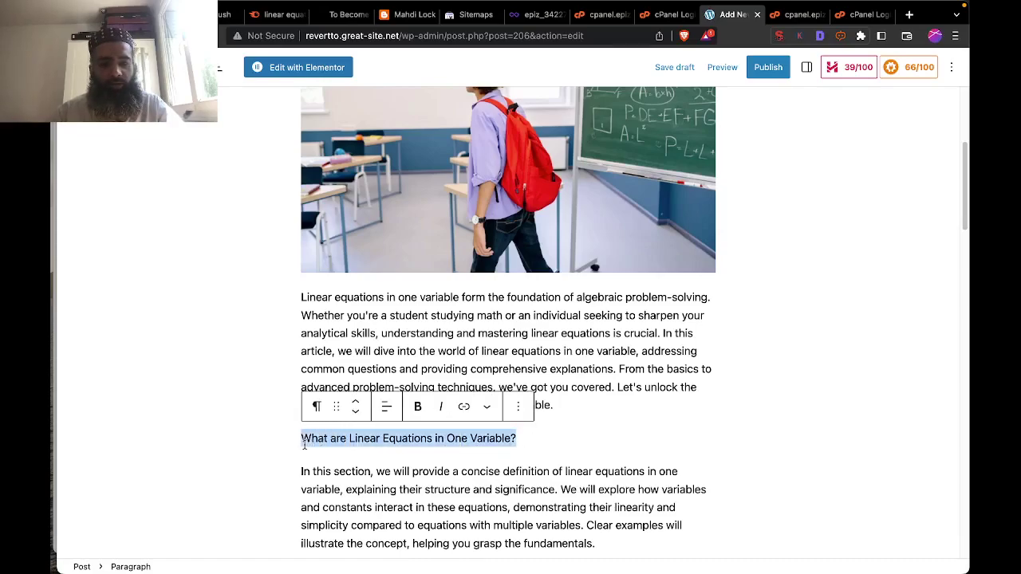
pyautogui.click(321, 408)
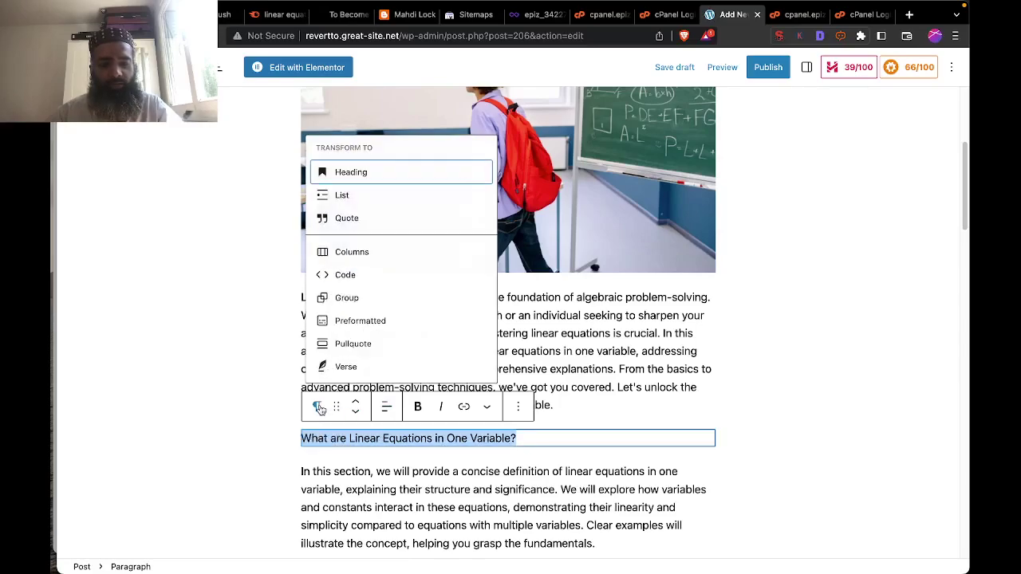
pyautogui.click(375, 176)
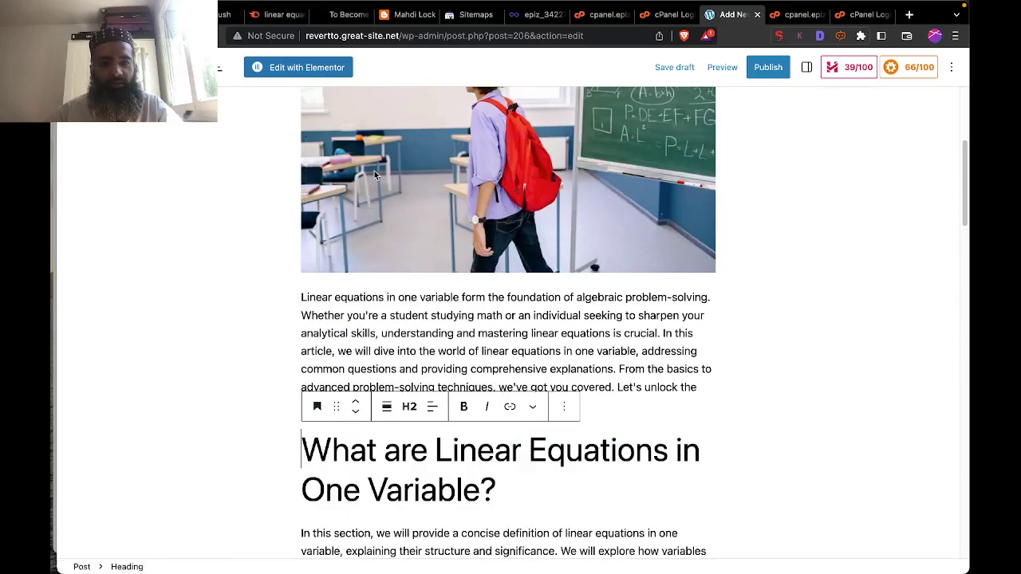
pyautogui.scroll(5, 411, 381)
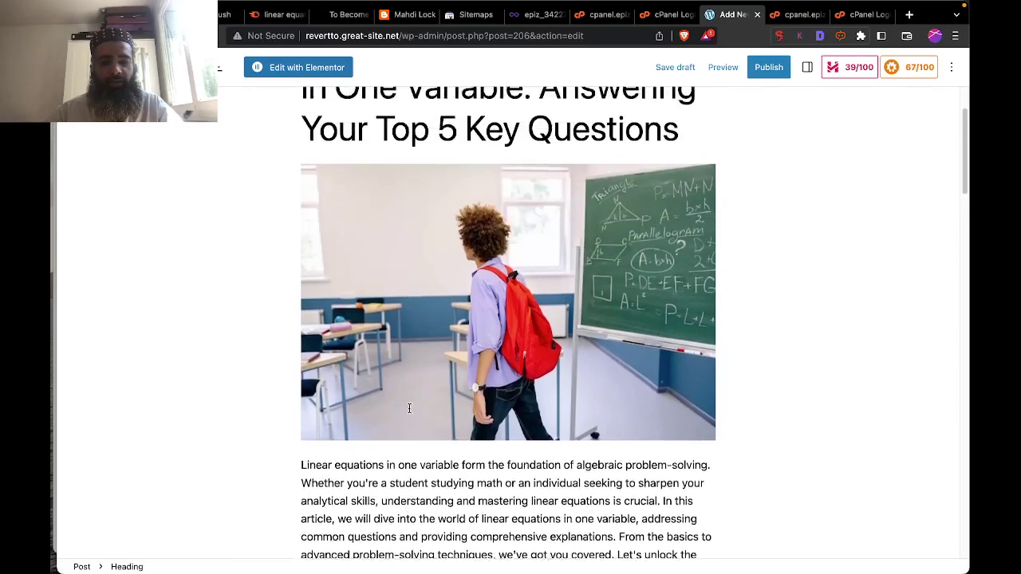
pyautogui.click(435, 204)
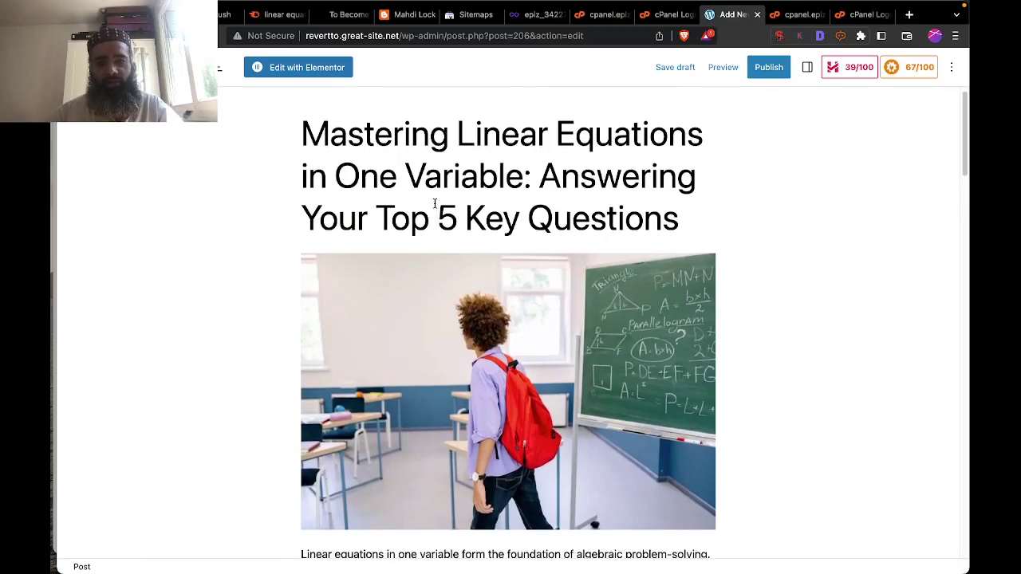
# Remove the "Section 2:" prefix from the "How to Solve Linear Equations in One Variable?" line.
pyautogui.scroll(-4, 435, 203)
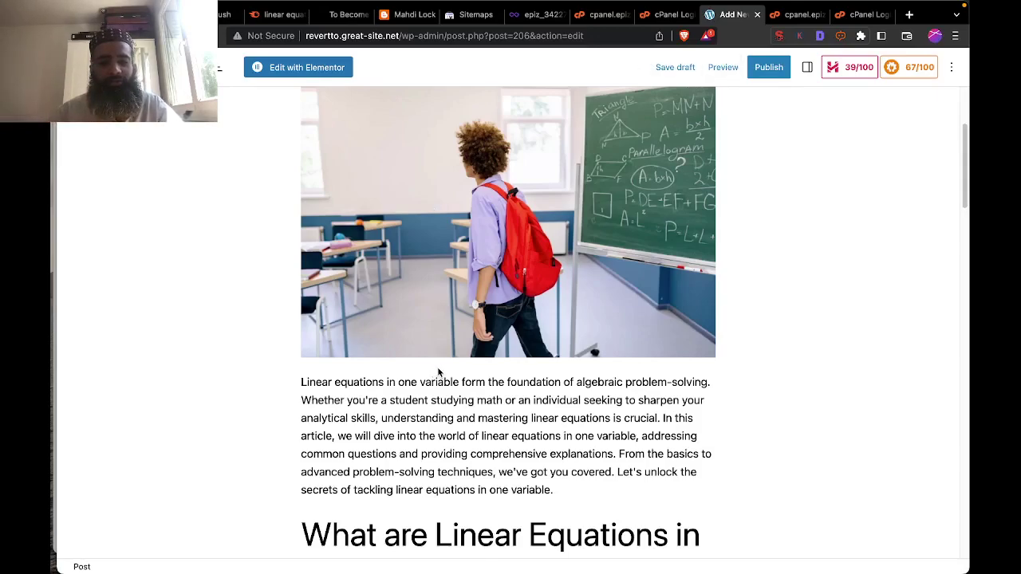
pyautogui.scroll(-4, 438, 372)
pyautogui.click(489, 339)
pyautogui.scroll(-1, 489, 339)
pyautogui.scroll(-1, 489, 339)
pyautogui.click(353, 336)
pyautogui.press('BackSpace')
pyautogui.press('BackSpace')
pyautogui.press('BackSpace')
pyautogui.press('BackSpace')
pyautogui.press('BackSpace')
pyautogui.press('BackSpace')
pyautogui.press('BackSpace')
pyautogui.press('BackSpace')
pyautogui.press('BackSpace')
pyautogui.press('BackSpace')
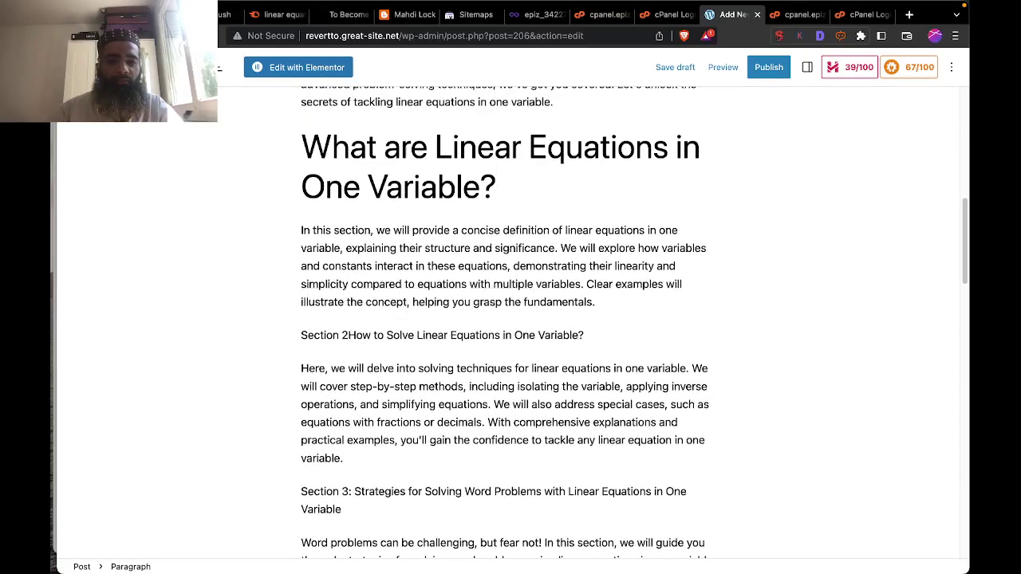
# Turn the "How to Solve Linear Equations in One Variable?" line into an H2 heading.
pyautogui.moveTo(539, 339); pyautogui.dragTo(302, 337)
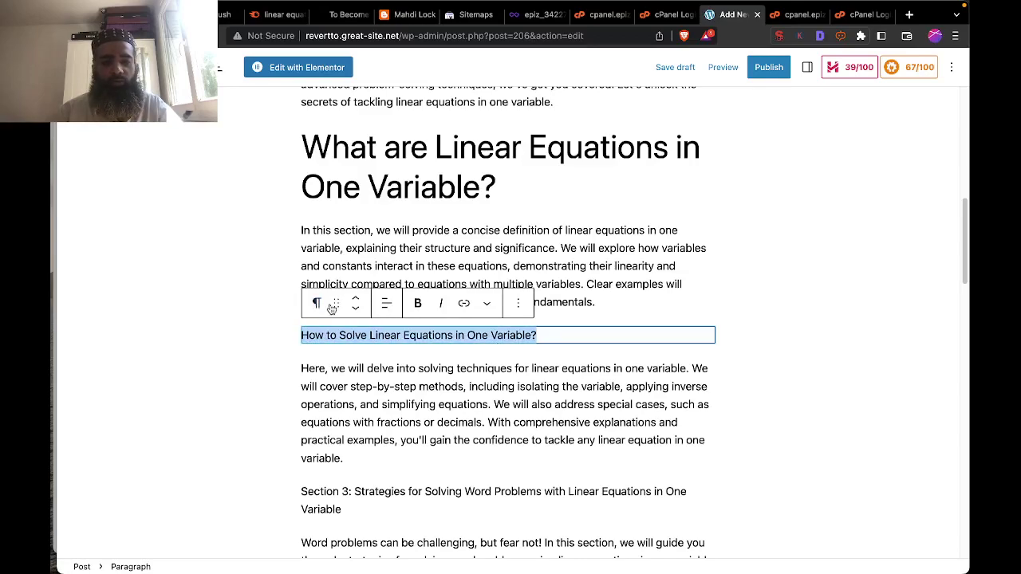
pyautogui.click(317, 303)
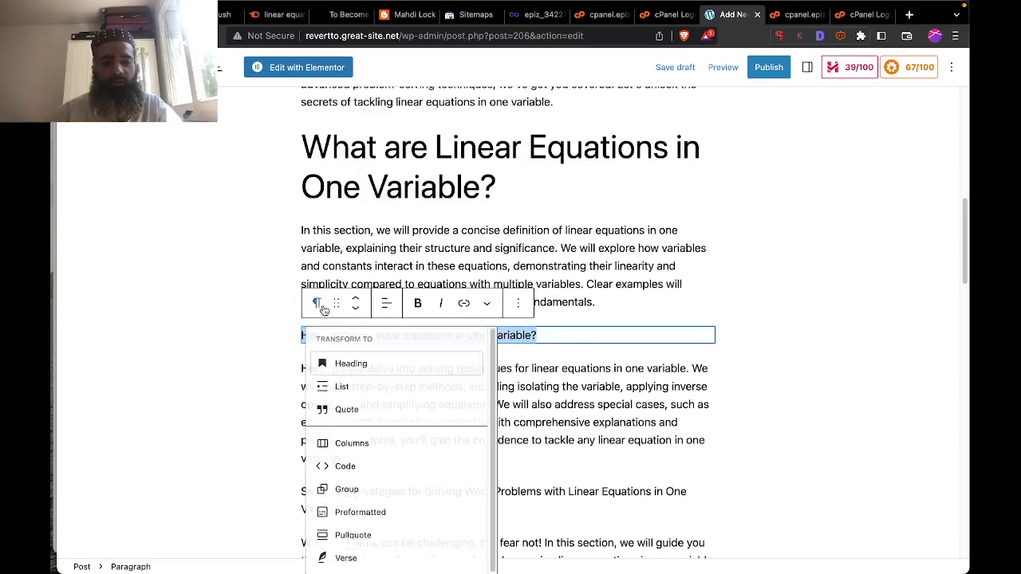
pyautogui.click(351, 364)
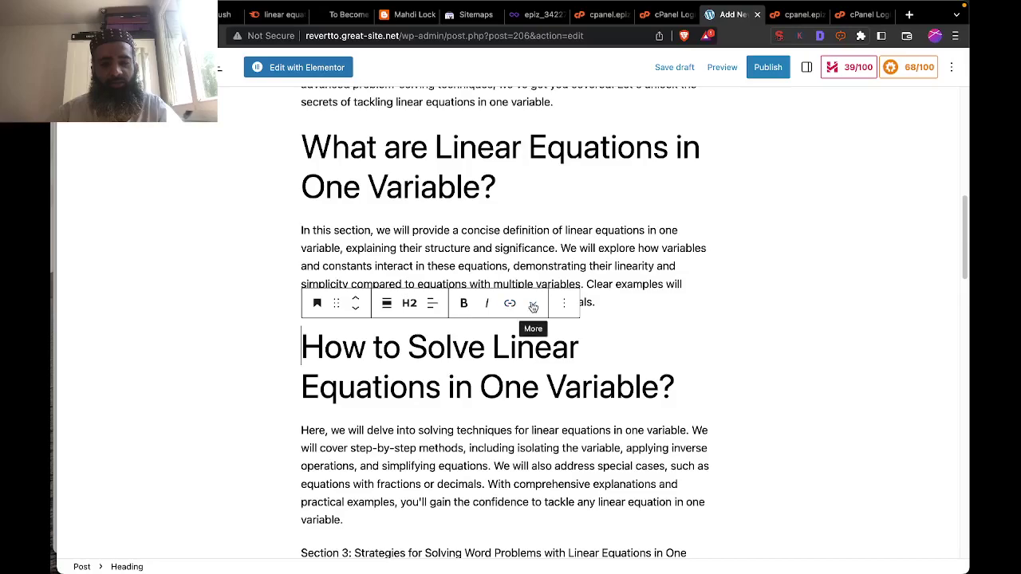
# Remove the "Section 3:" prefix from the "Strategies for Solving Word Problems" line, keeping that line as its own paragraph.
pyautogui.scroll(-3, 511, 311)
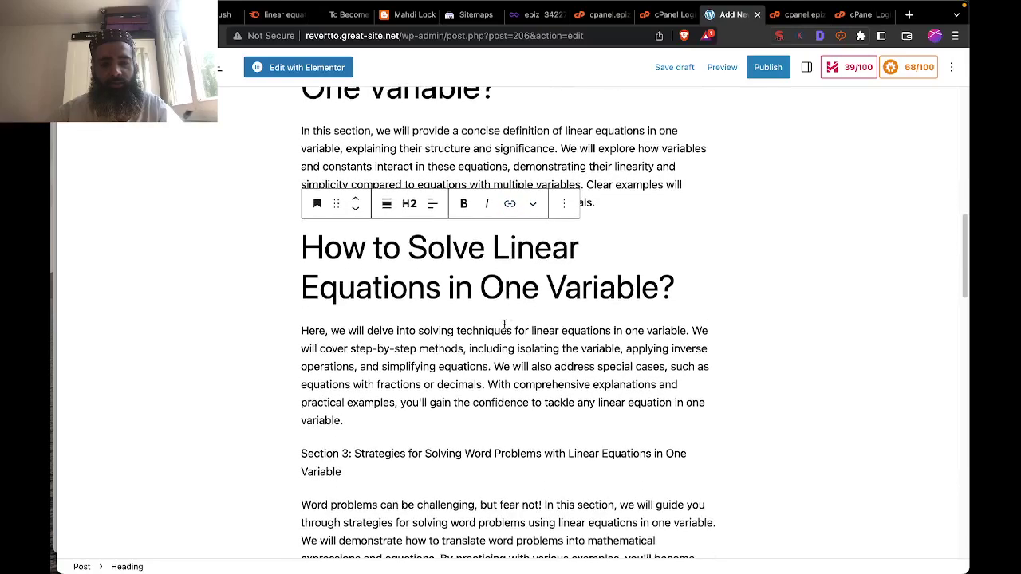
pyautogui.click(481, 378)
pyautogui.scroll(-4, 481, 378)
pyautogui.click(355, 332)
pyautogui.press('BackSpace')
pyautogui.press('BackSpace')
pyautogui.press('BackSpace')
pyautogui.press('BackSpace')
pyautogui.press('BackSpace')
pyautogui.press('BackSpace')
pyautogui.press('BackSpace')
pyautogui.press('BackSpace')
pyautogui.press('BackSpace')
pyautogui.press('BackSpace')
pyautogui.press('BackSpace')
pyautogui.press('BackSpace')
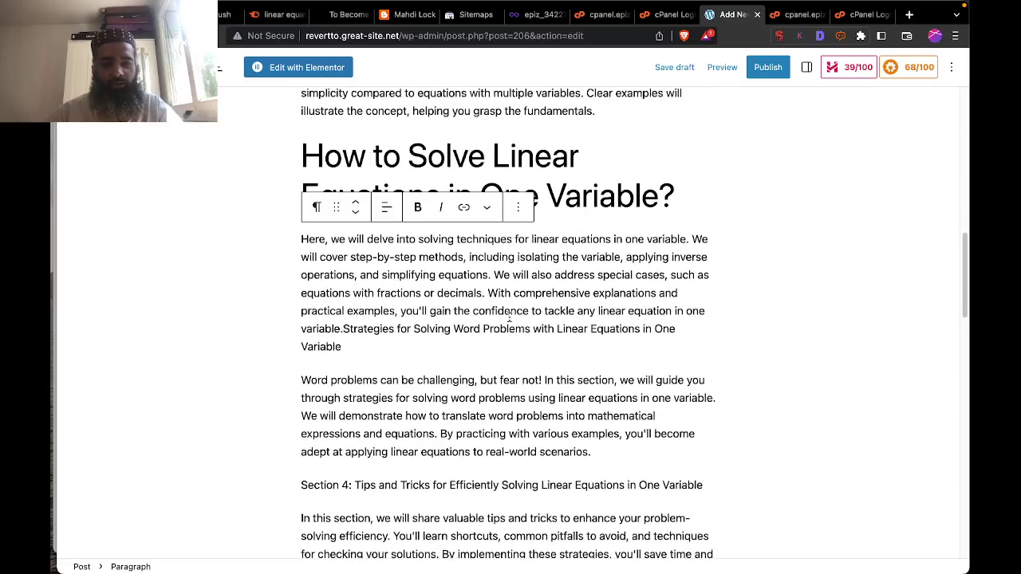
pyautogui.press('Return')
# Convert the "Strategies for Solving Word Problems with Linear Equations in One Variable" paragraph into an H2 heading.
pyautogui.moveTo(678, 328); pyautogui.dragTo(317, 299)
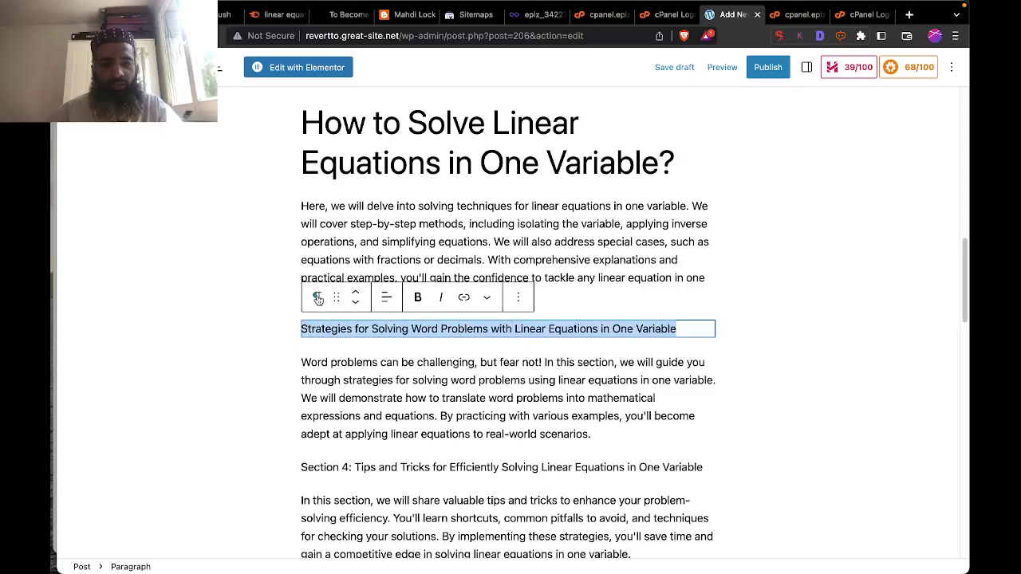
pyautogui.click(317, 298)
pyautogui.click(355, 361)
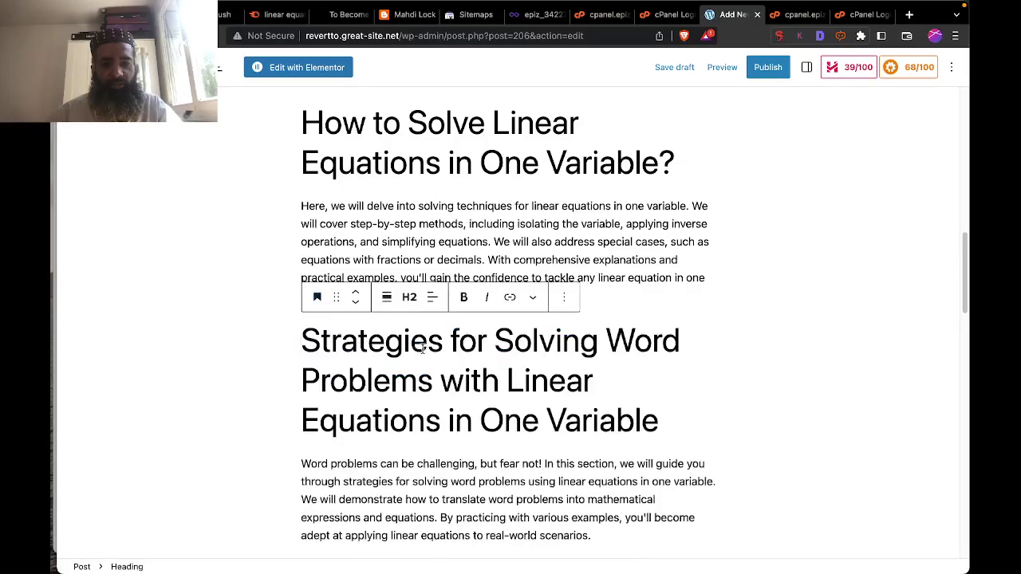
# Remove the "Section 4:" prefix from the "Tips and Tricks for Efficiently Solving Linear Equations in One Variable" line.
pyautogui.scroll(-5, 423, 345)
pyautogui.click(353, 349)
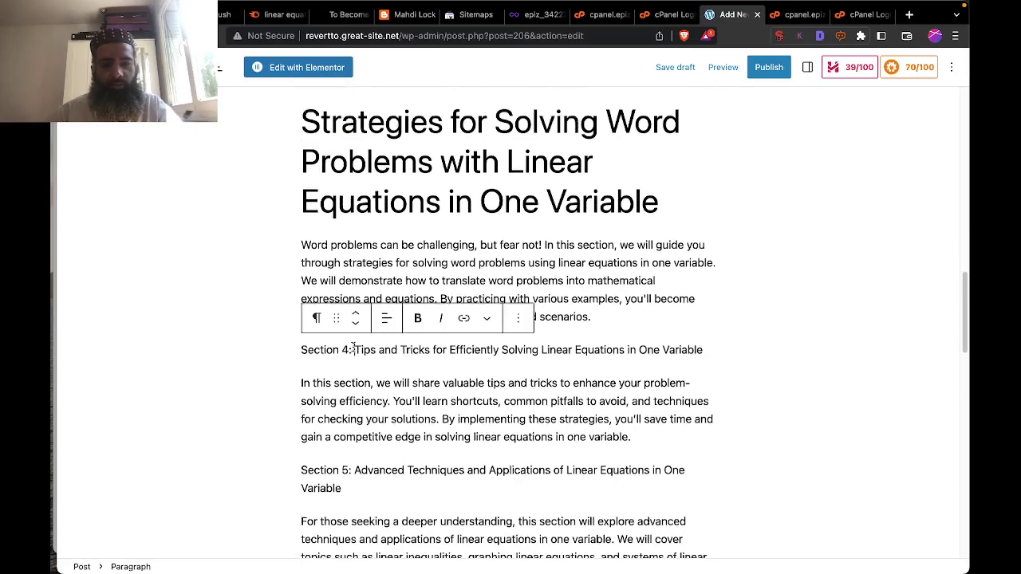
pyautogui.press('BackSpace')
pyautogui.press('BackSpace')
pyautogui.press('BackSpace')
pyautogui.press('BackSpace')
pyautogui.press('BackSpace')
pyautogui.press('BackSpace')
pyautogui.press('BackSpace')
pyautogui.press('BackSpace')
pyautogui.press('BackSpace')
pyautogui.press('BackSpace')
pyautogui.press('BackSpace')
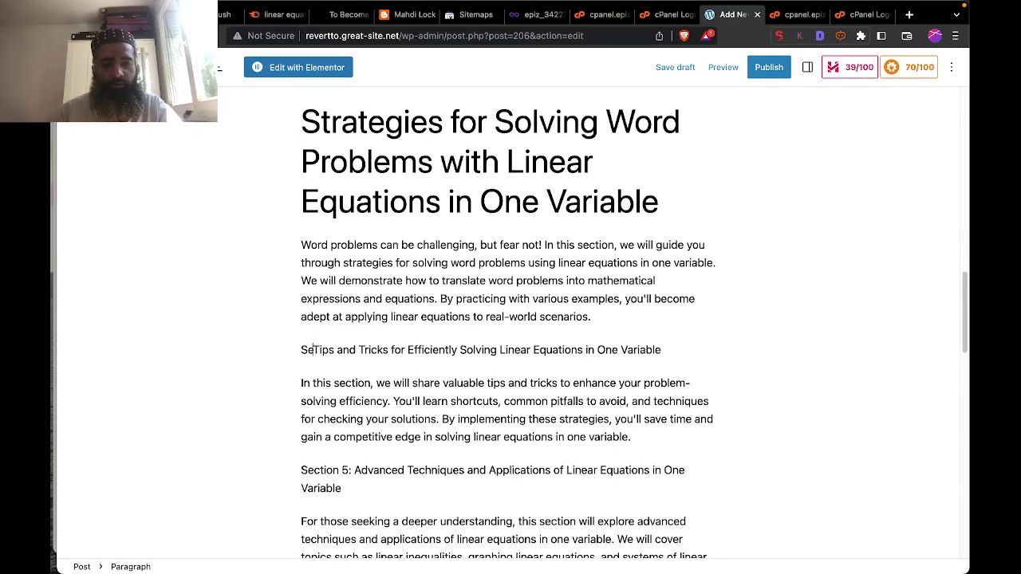
# Turn the "Tips and Tricks for Efficiently Solving Linear Equations in One Variable" line into an H2 heading.
pyautogui.moveTo(656, 349); pyautogui.dragTo(304, 351)
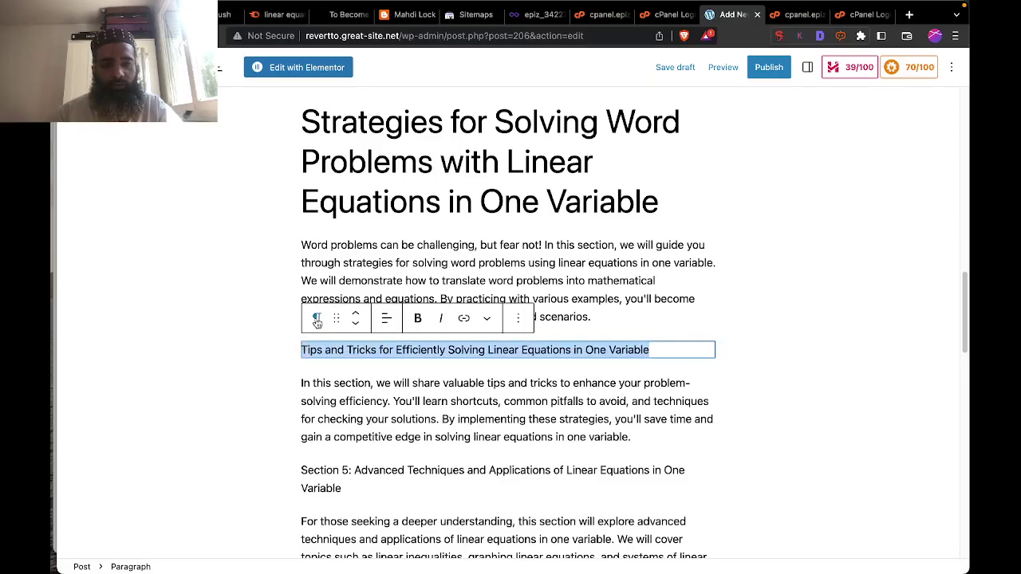
pyautogui.click(316, 318)
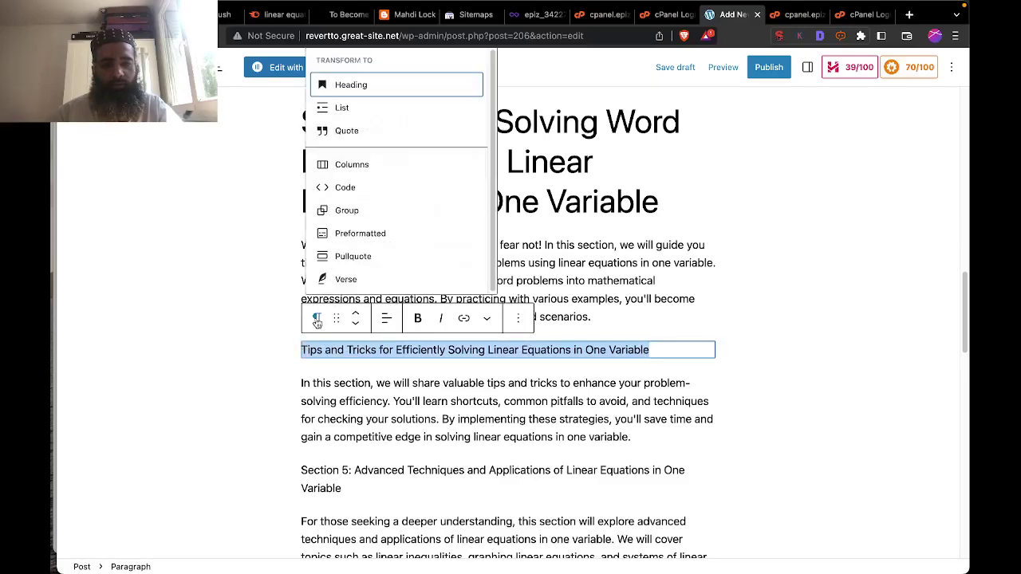
pyautogui.click(397, 88)
# Remove the "Section 5:" prefix from the "Advanced Techniques and Applications of Linear Equations in One Variable" line.
pyautogui.scroll(-3, 444, 359)
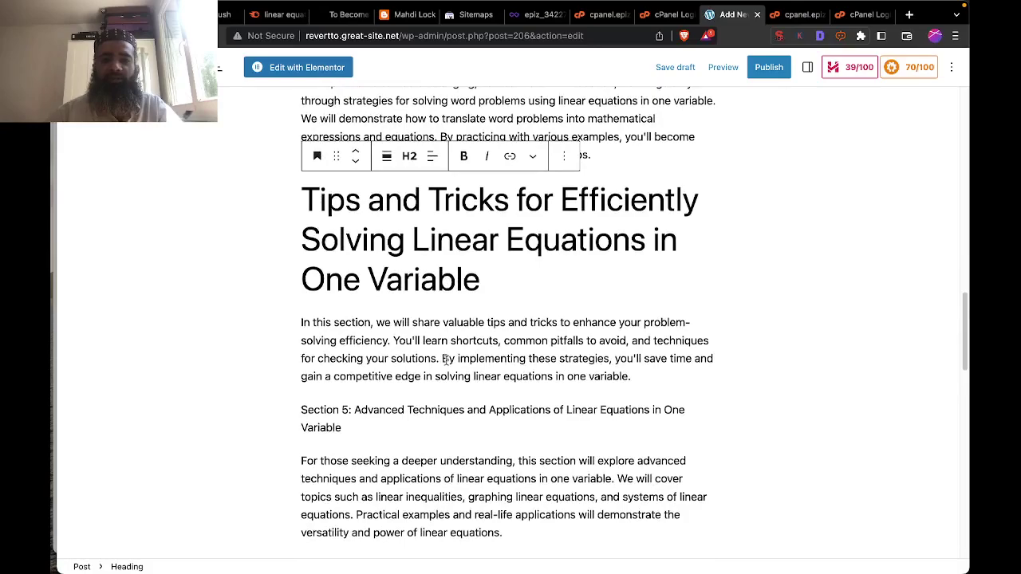
pyautogui.scroll(-3, 444, 359)
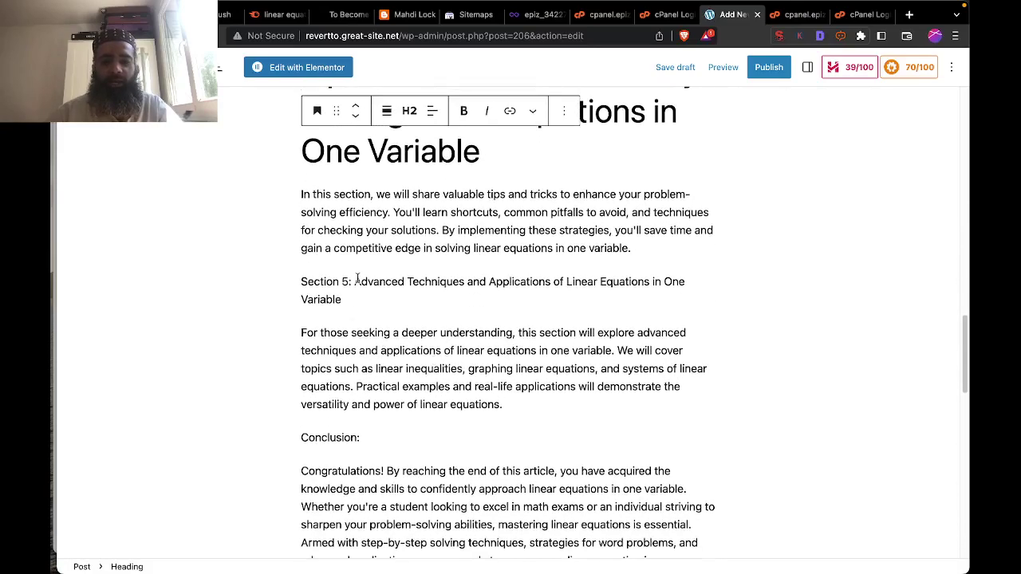
pyautogui.click(356, 281)
pyautogui.press('BackSpace')
pyautogui.press('BackSpace')
pyautogui.press('BackSpace')
pyautogui.press('BackSpace')
pyautogui.press('BackSpace')
pyautogui.press('BackSpace')
pyautogui.press('BackSpace')
pyautogui.press('BackSpace')
pyautogui.press('BackSpace')
pyautogui.press('BackSpace')
pyautogui.press('BackSpace')
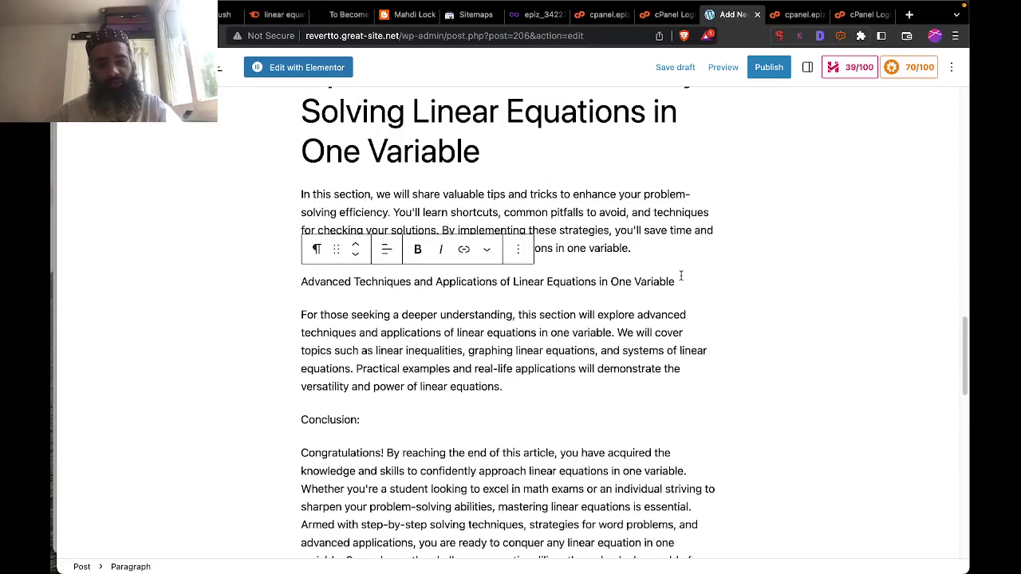
# Convert the "Advanced Techniques and Applications of Linear Equations in One Variable" paragraph into an H2 heading.
pyautogui.moveTo(680, 277); pyautogui.dragTo(300, 282)
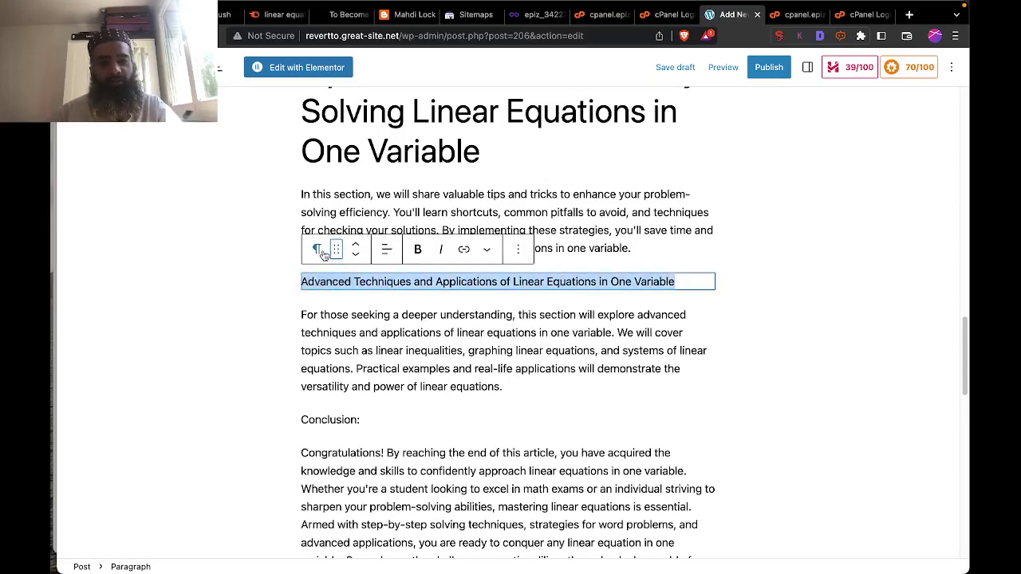
pyautogui.click(317, 250)
pyautogui.click(351, 307)
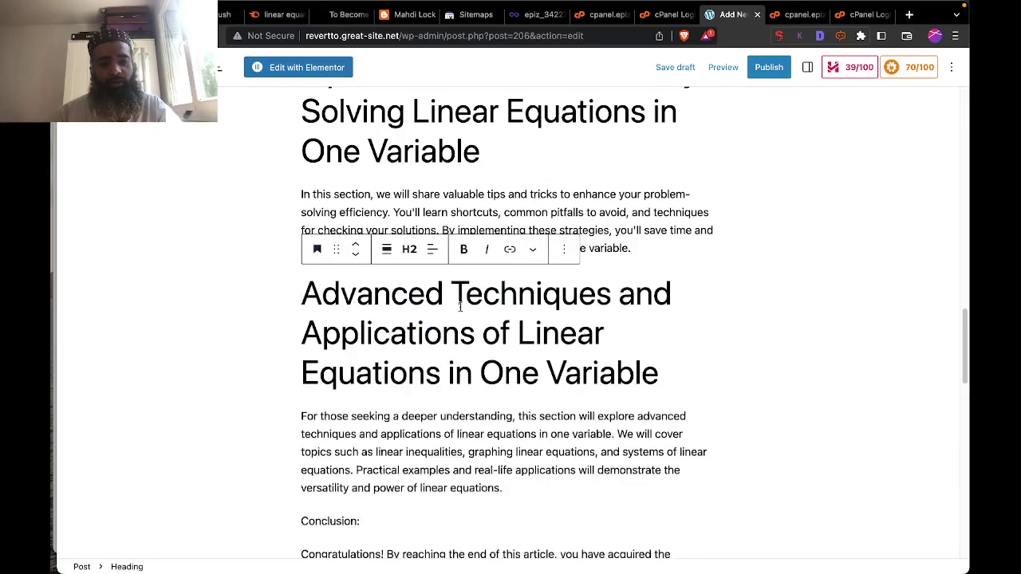
# Convert the "Conclusion:" paragraph above the closing text into an H2 heading.
pyautogui.scroll(-3, 460, 307)
pyautogui.moveTo(378, 296); pyautogui.dragTo(294, 296)
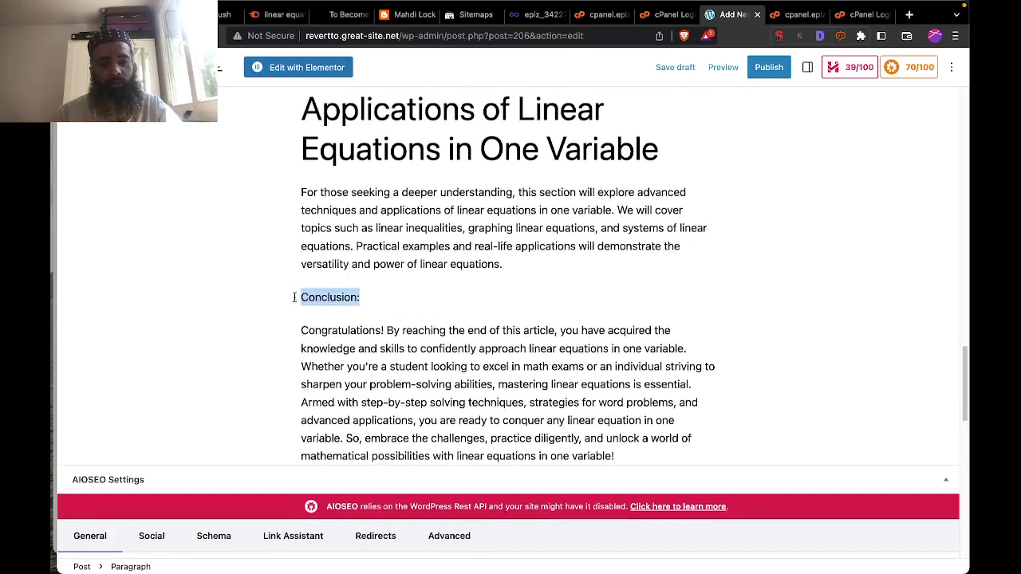
pyautogui.click(317, 265)
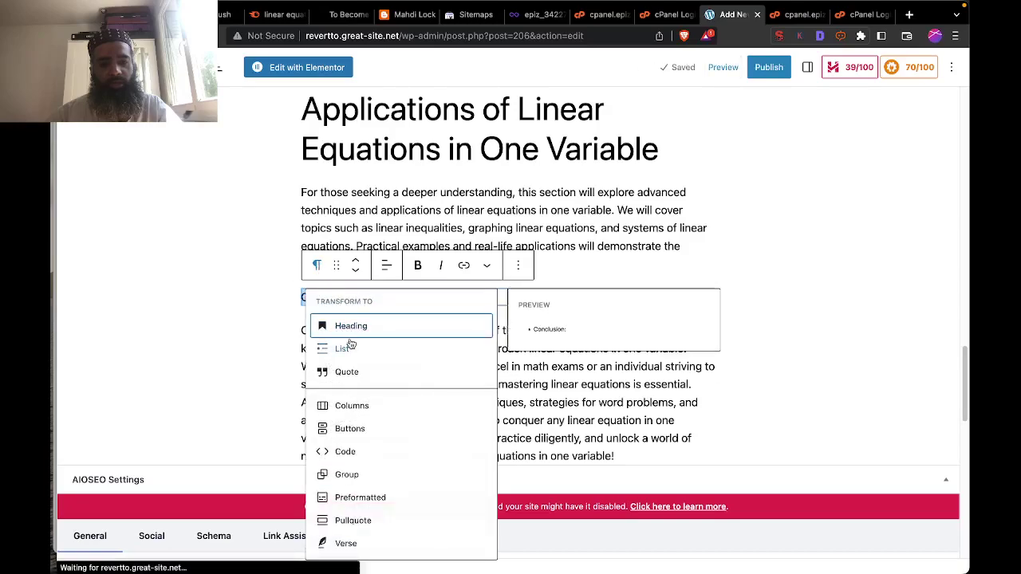
pyautogui.click(387, 324)
pyautogui.scroll(-2, 491, 345)
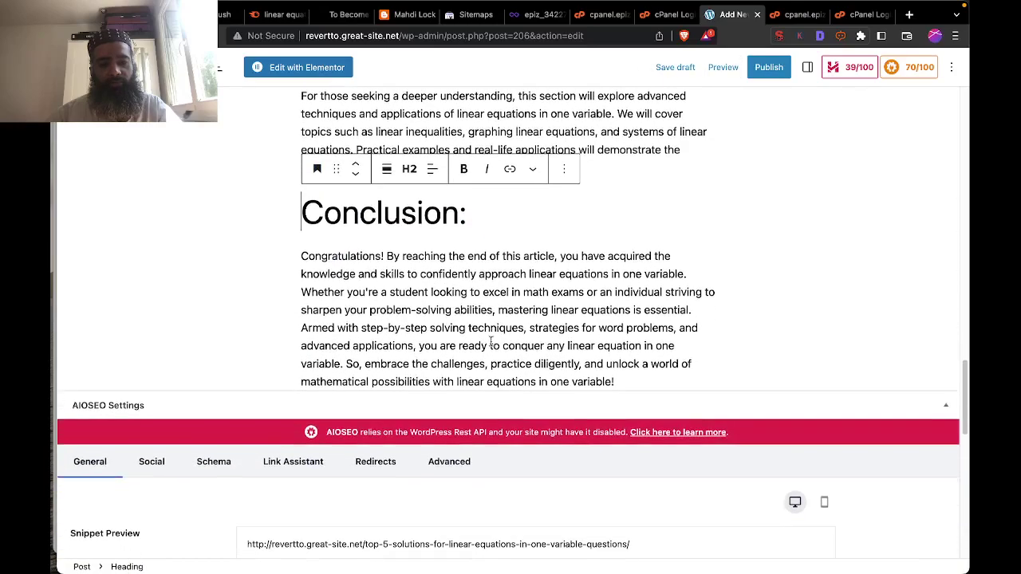
pyautogui.click(601, 363)
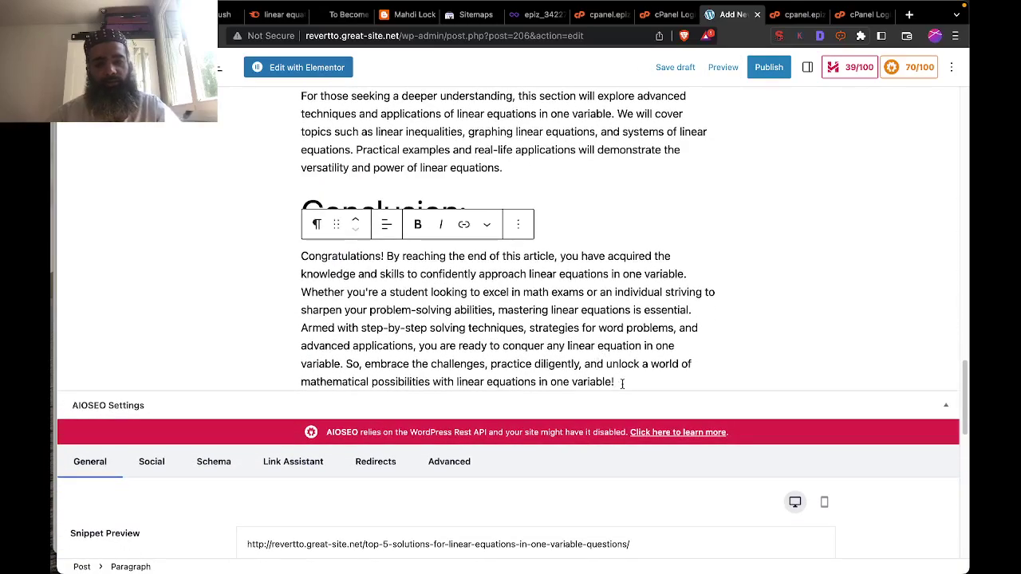
# Look back over the formatted article and save the post as a draft.
pyautogui.scroll(5, 622, 384)
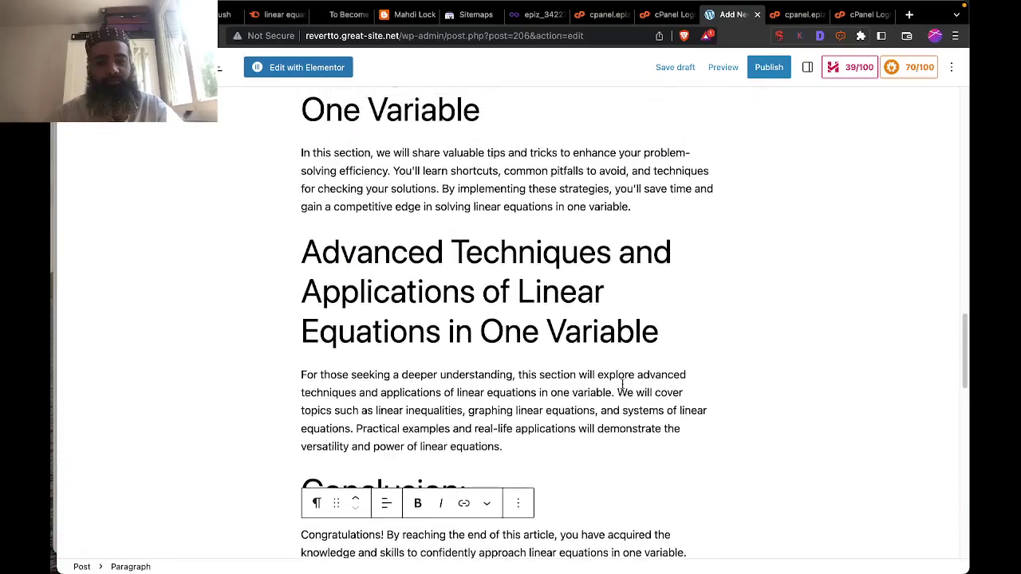
pyautogui.scroll(10, 623, 384)
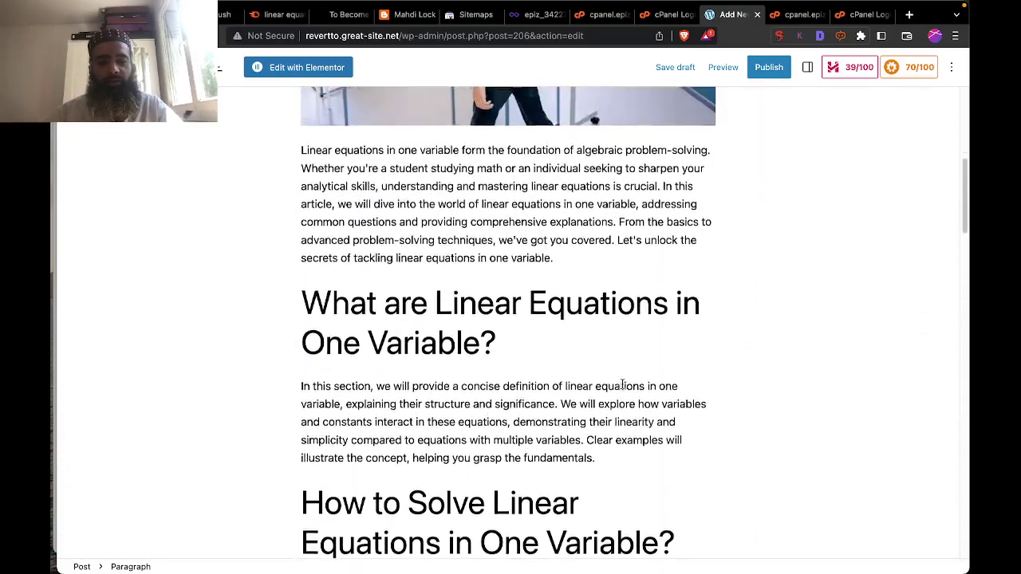
pyautogui.scroll(5, 623, 386)
pyautogui.scroll(-2, 623, 387)
pyautogui.scroll(-4, 623, 388)
pyautogui.click(683, 69)
# Review the article down to its AIOSEO snippet preview and open the SEO Headline Analyzer score for the post title.
pyautogui.scroll(-10, 565, 299)
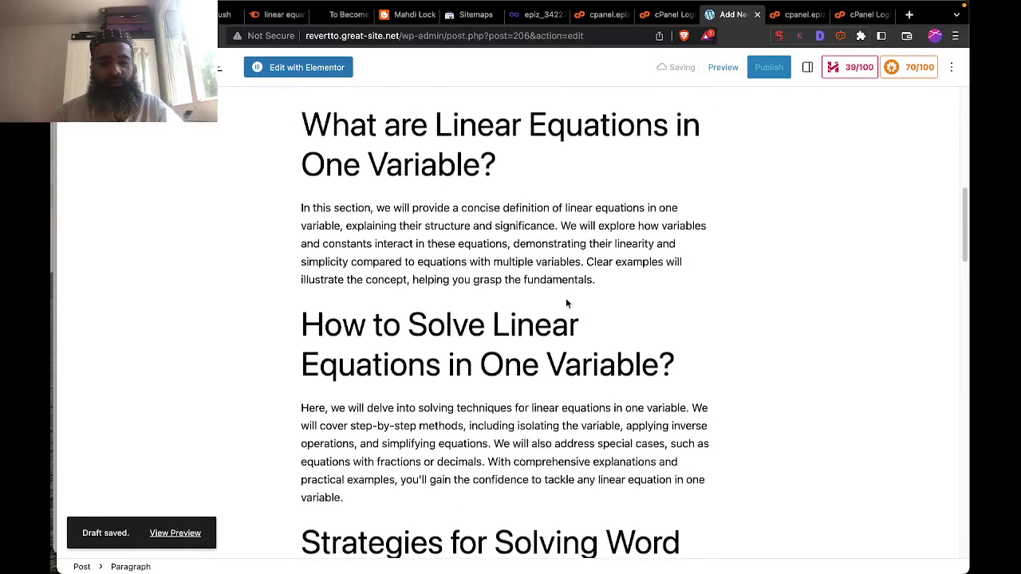
pyautogui.scroll(-7, 566, 299)
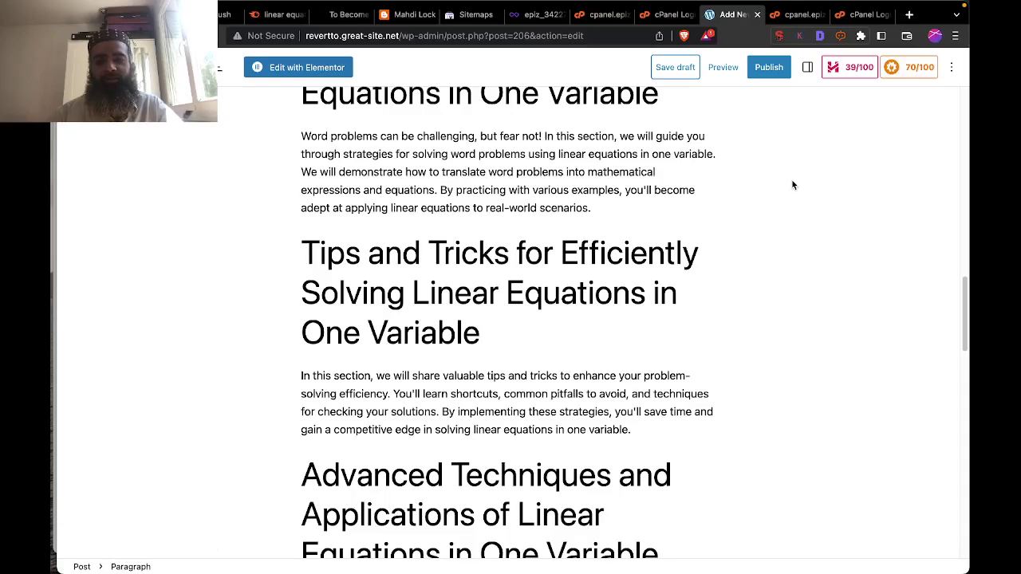
pyautogui.scroll(-1, 617, 336)
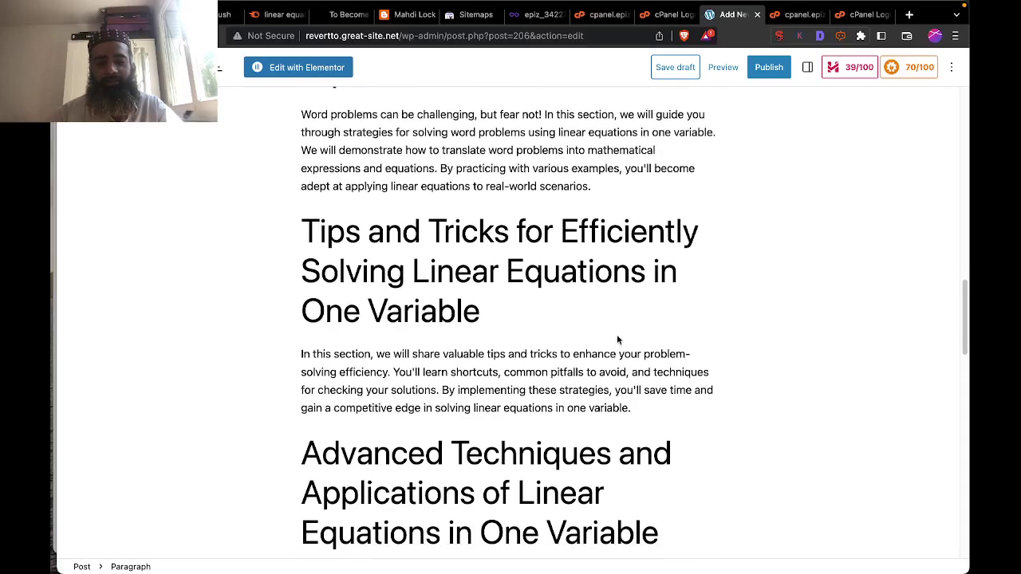
pyautogui.scroll(-8, 616, 339)
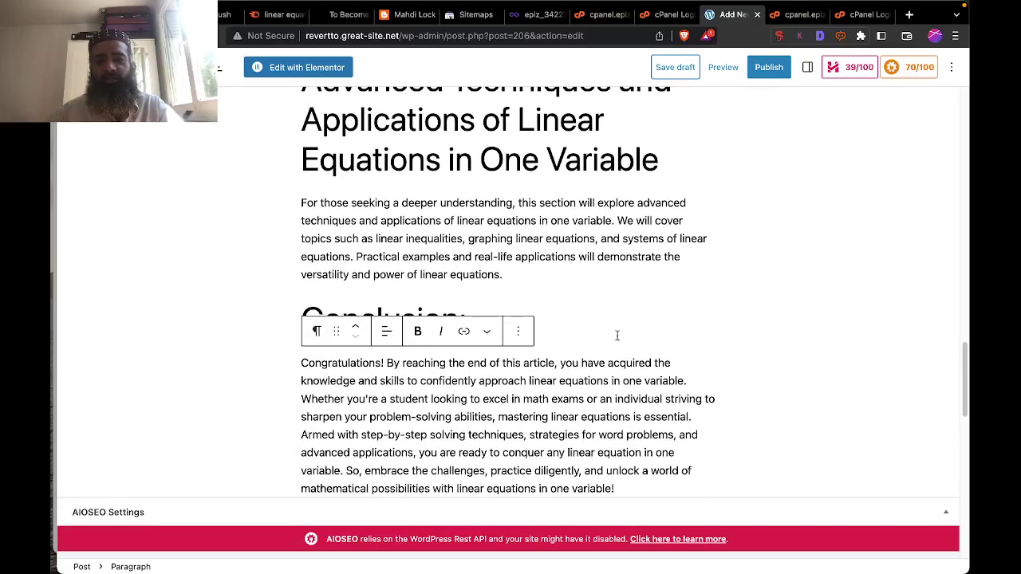
pyautogui.scroll(-8, 617, 335)
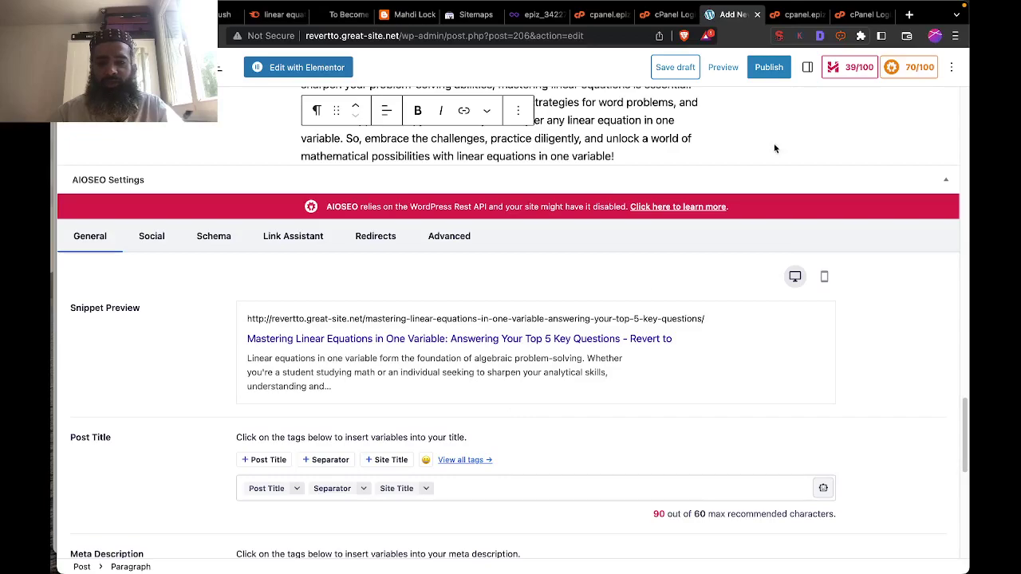
pyautogui.click(847, 68)
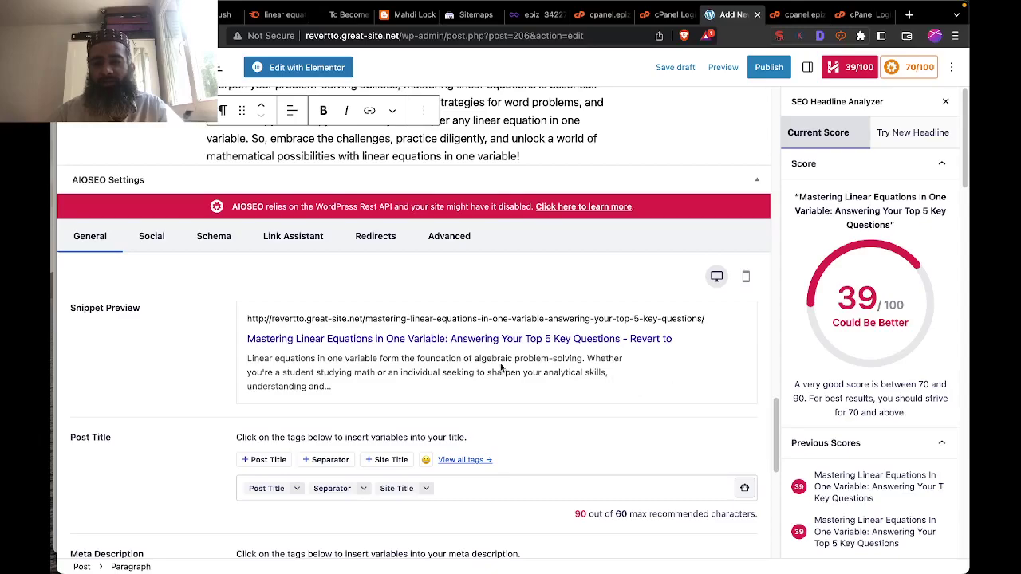
# Return to the post title and open the previously scored headline "Top 5 Solutions For Linear Equations In One Variable Questions" in the analyzer.
pyautogui.scroll(1, 502, 368)
pyautogui.scroll(15, 502, 365)
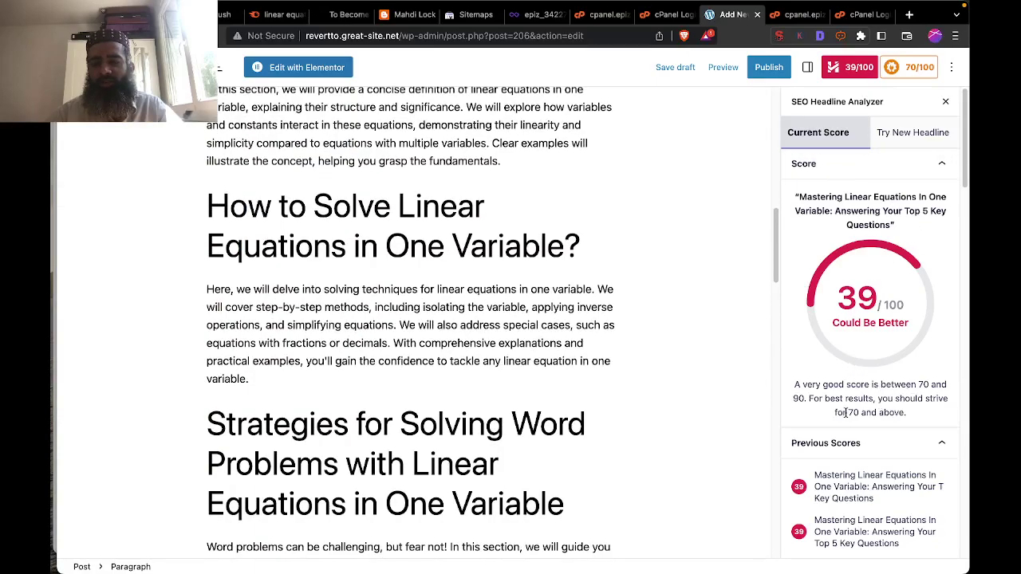
pyautogui.scroll(10, 532, 382)
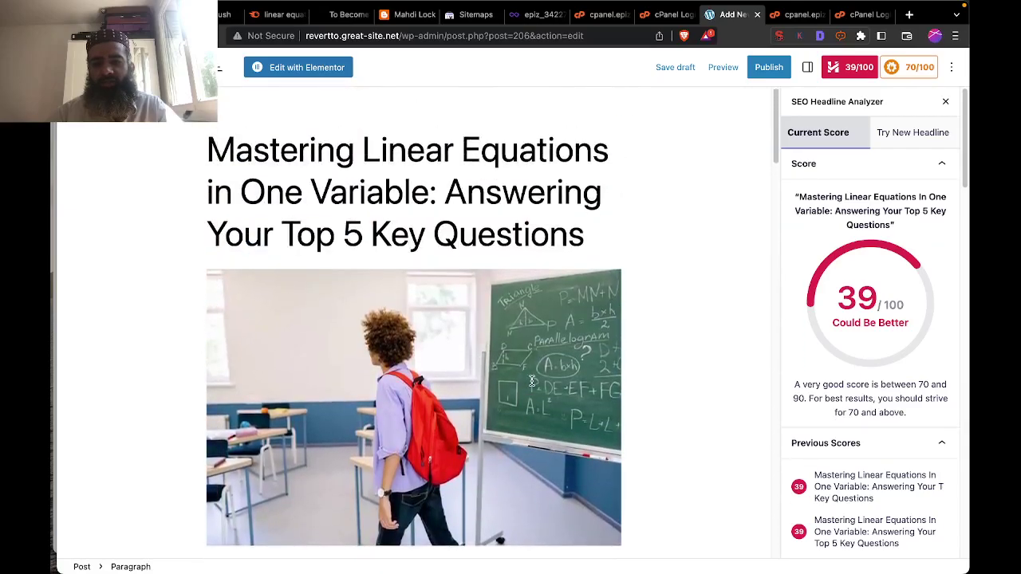
pyautogui.scroll(-5, 802, 429)
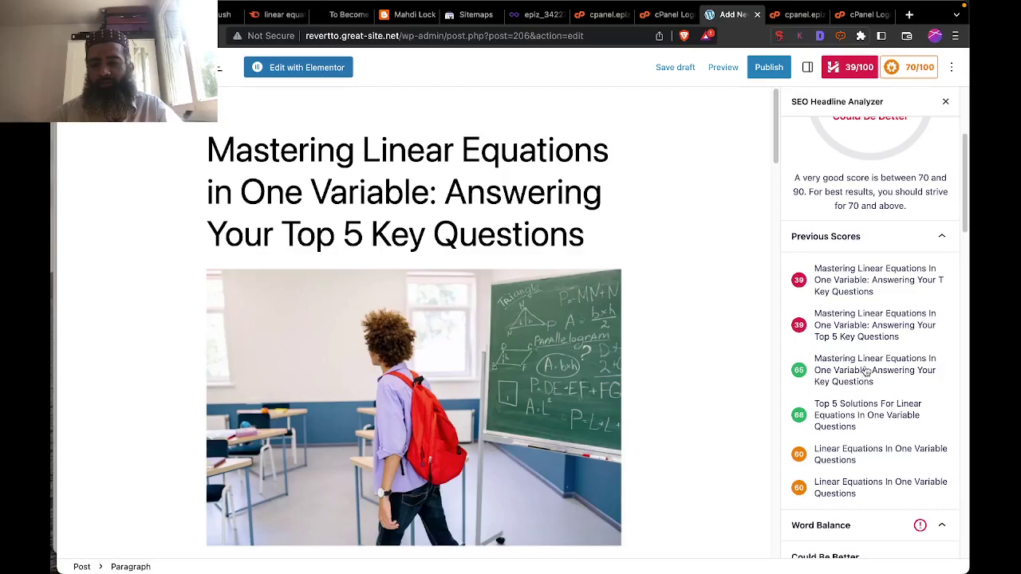
pyautogui.click(852, 420)
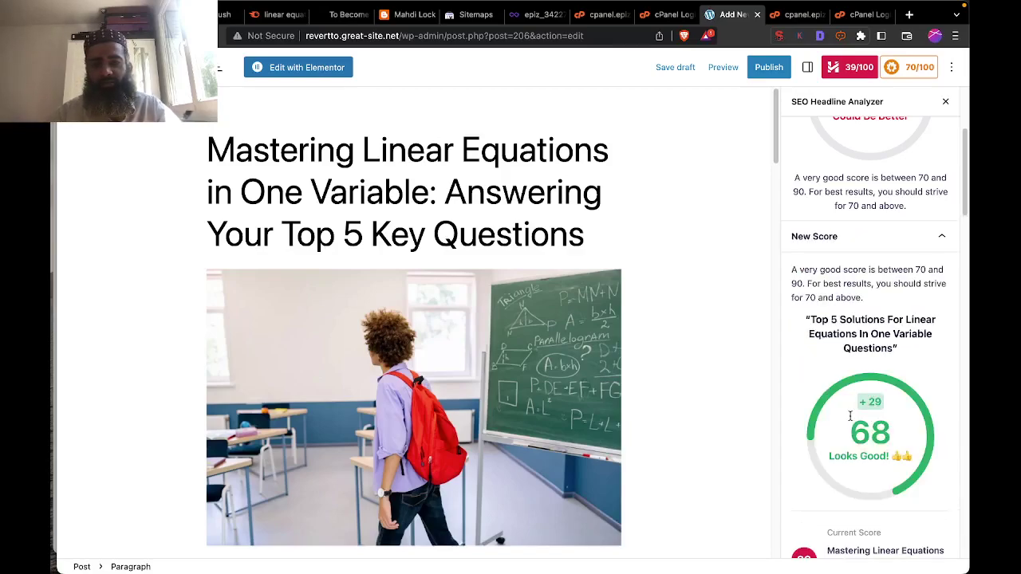
# Replace the post title with the copied headline "Top 5 Solutions For Linear Equations In One Variable Questions" and save the draft.
pyautogui.moveTo(894, 345); pyautogui.dragTo(810, 320)
pyautogui.press('super+c')
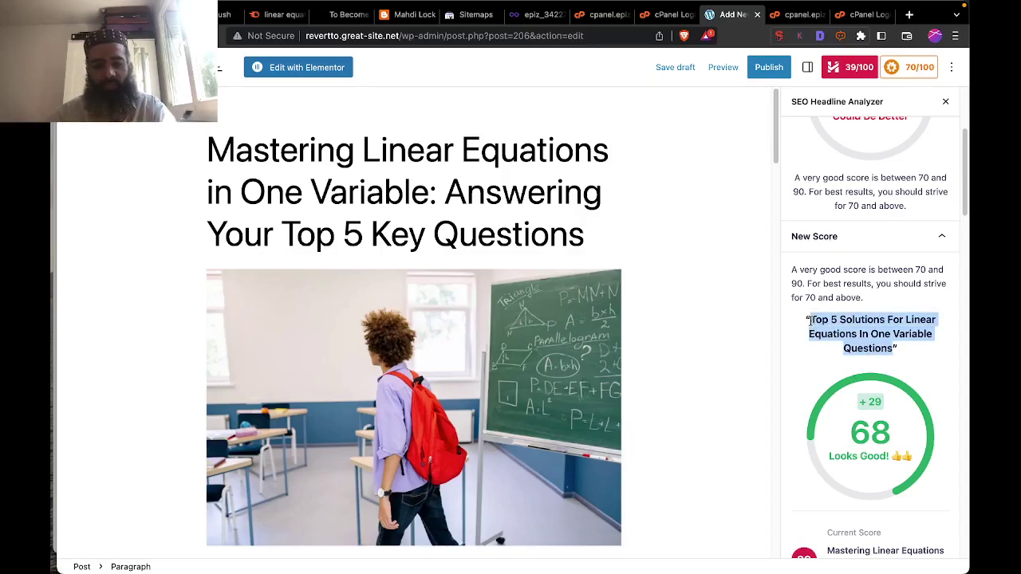
pyautogui.moveTo(584, 237); pyautogui.dragTo(217, 157)
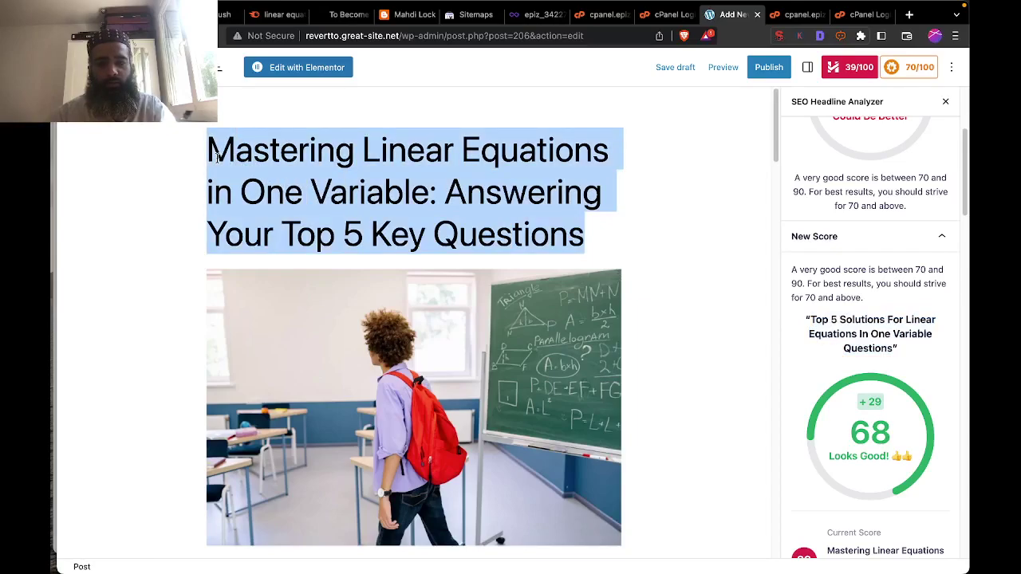
pyautogui.press('super+v')
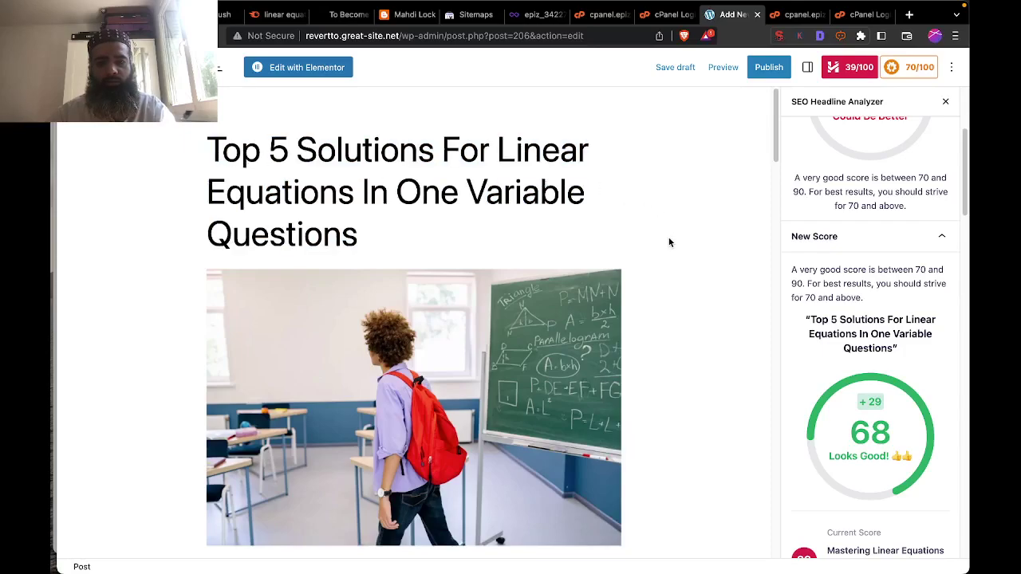
pyautogui.click(674, 69)
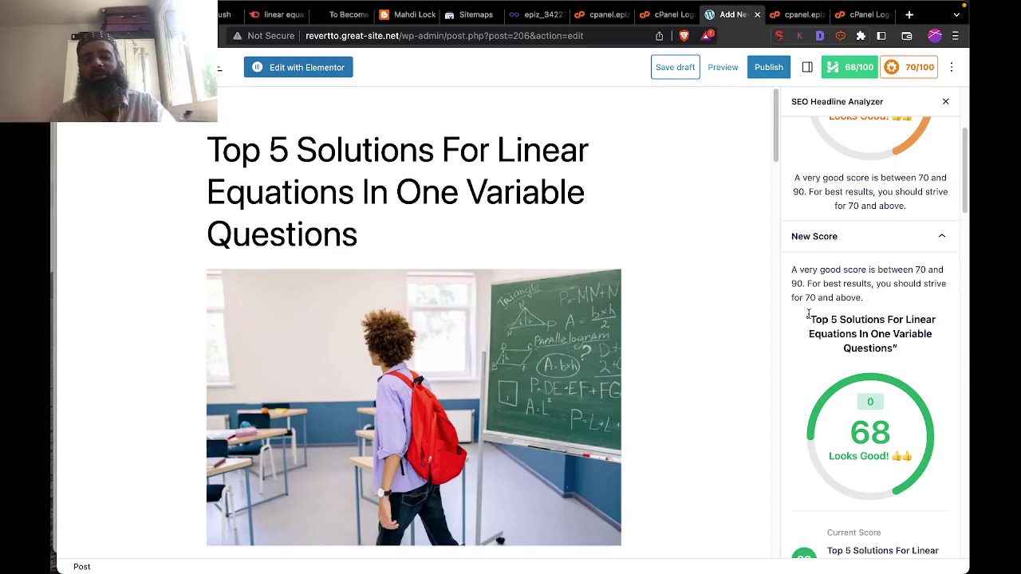
# Review the article sections and examine the headline's word balance: common, uncommon, emotional and power words.
pyautogui.click(424, 247)
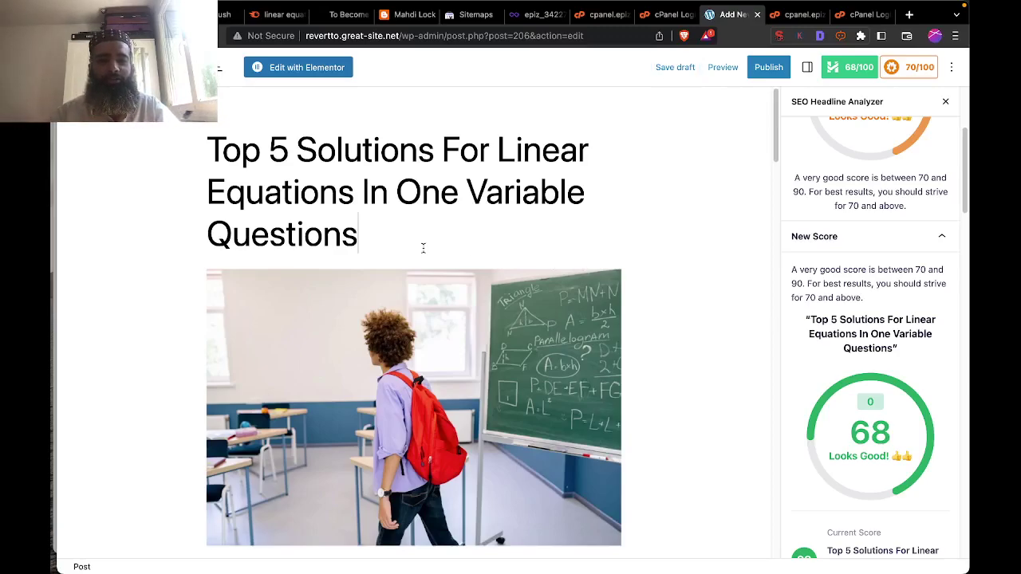
pyautogui.scroll(-5, 707, 289)
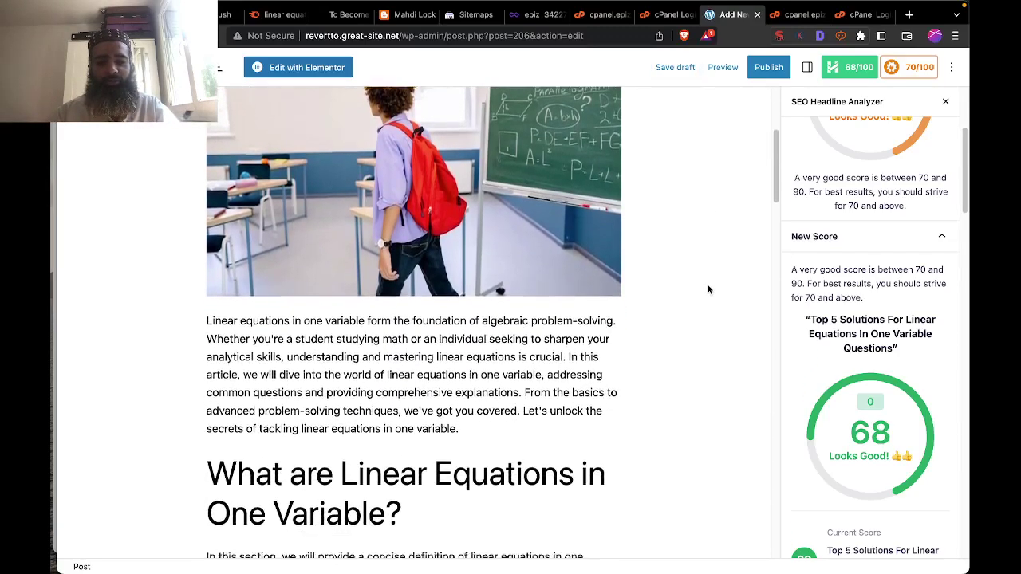
pyautogui.scroll(-3, 570, 310)
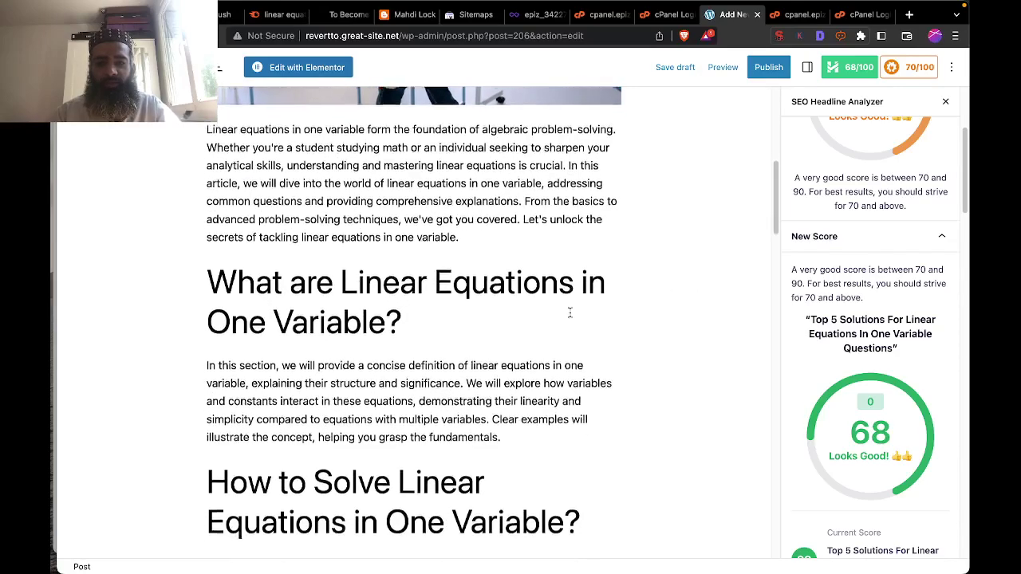
pyautogui.scroll(-8, 570, 312)
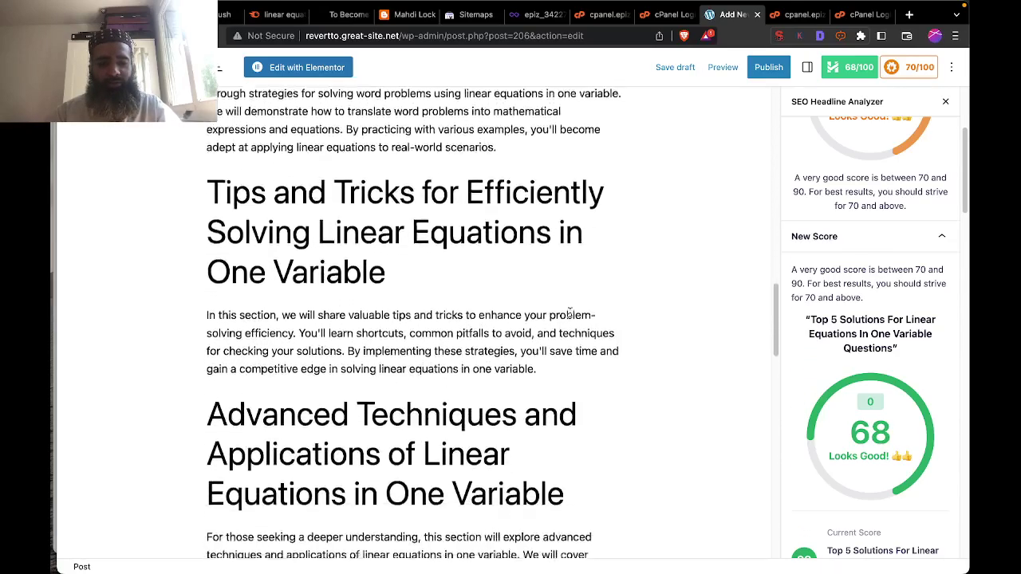
pyautogui.scroll(-5, 836, 323)
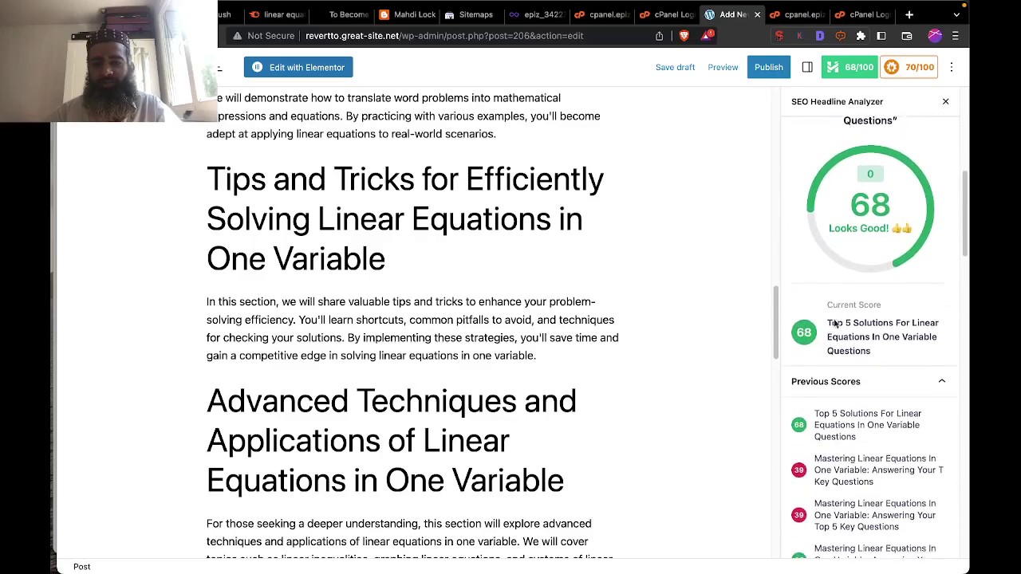
pyautogui.scroll(-6, 835, 324)
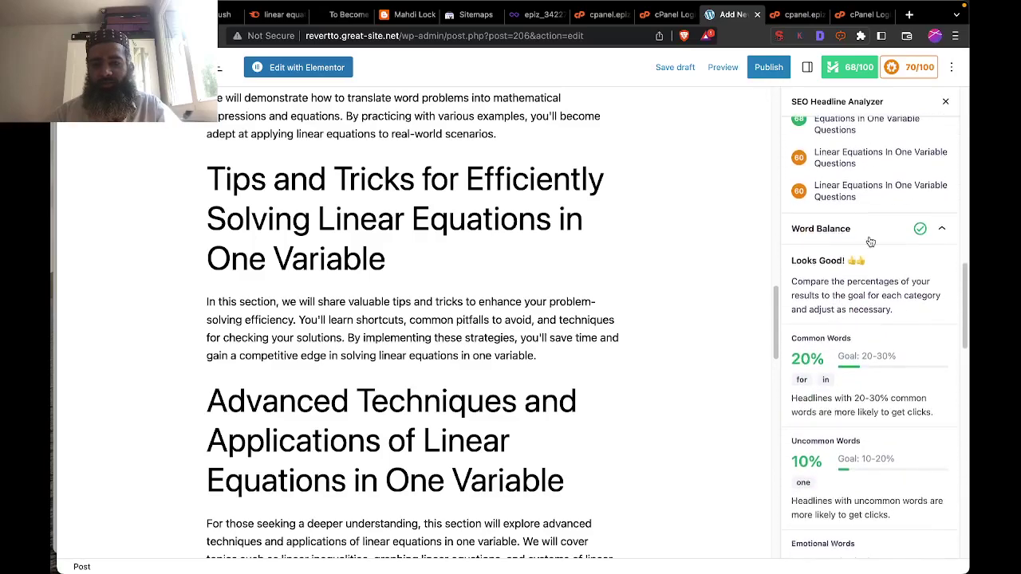
pyautogui.scroll(-2, 861, 239)
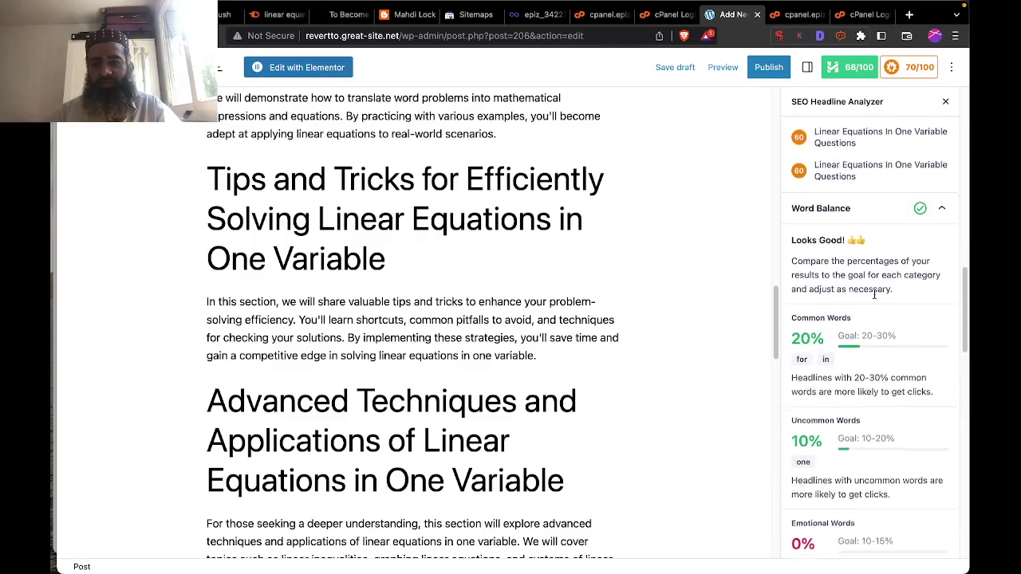
pyautogui.scroll(-2, 846, 240)
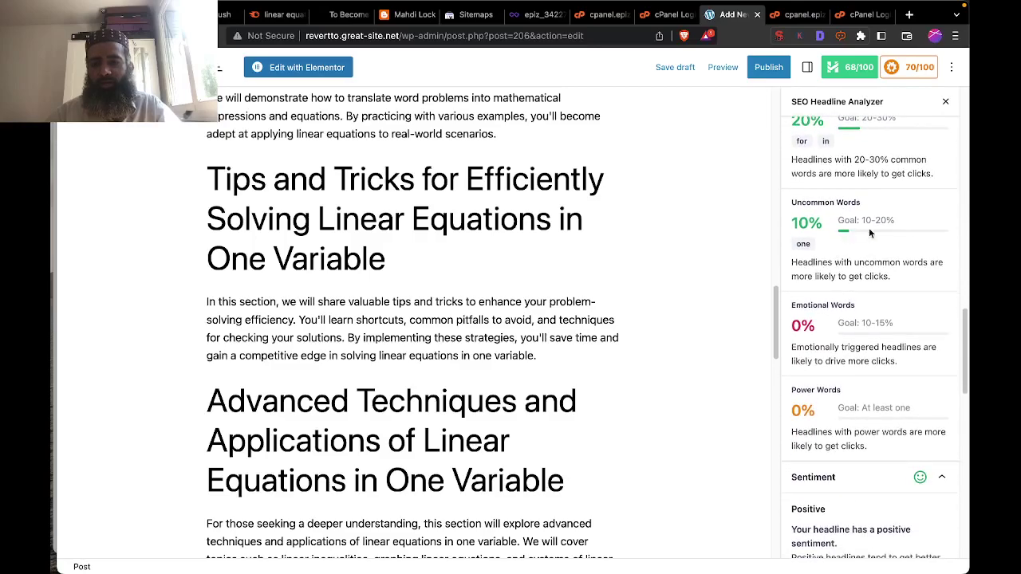
pyautogui.scroll(1, 878, 276)
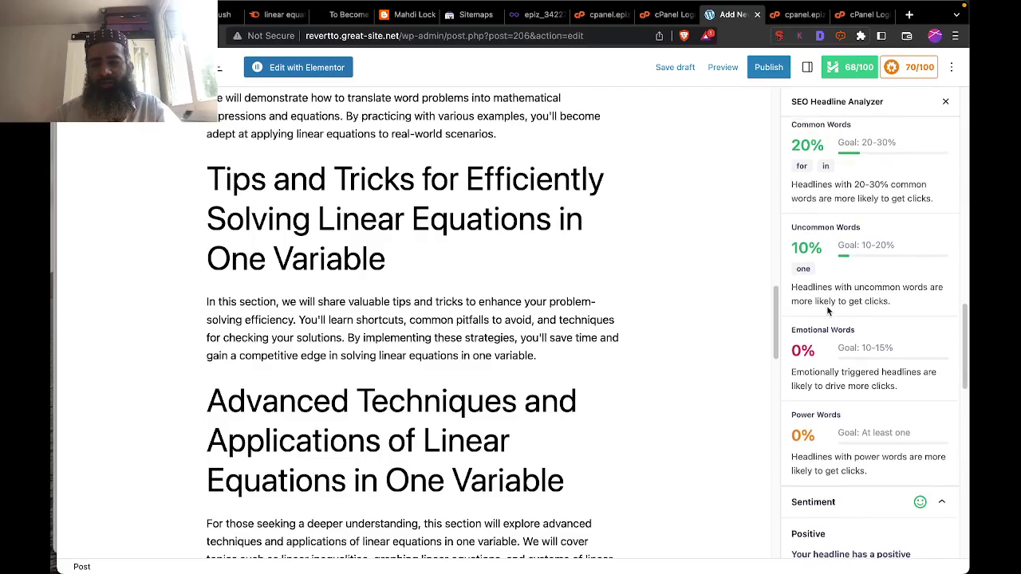
pyautogui.scroll(1, 381, 268)
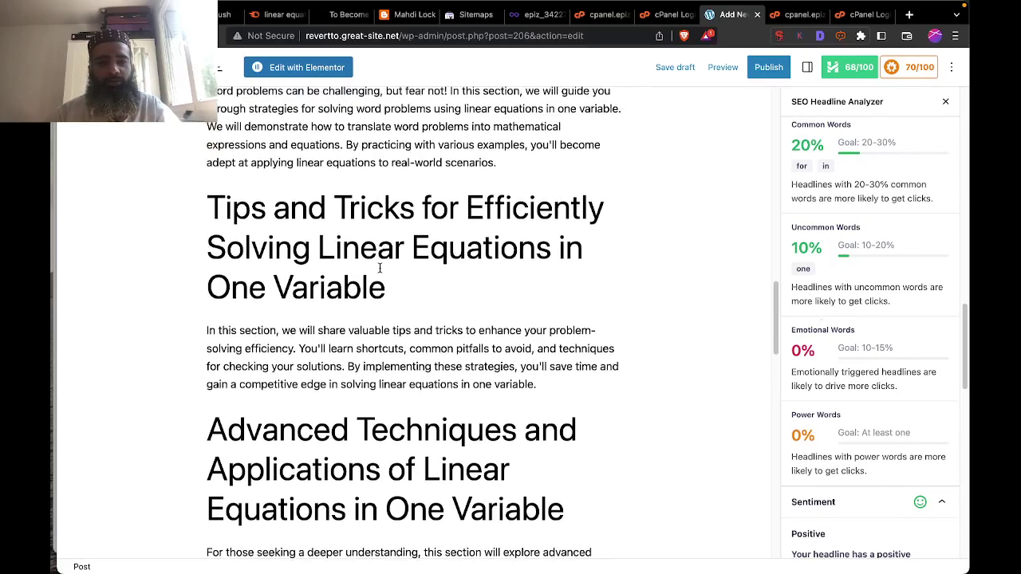
pyautogui.click(412, 269)
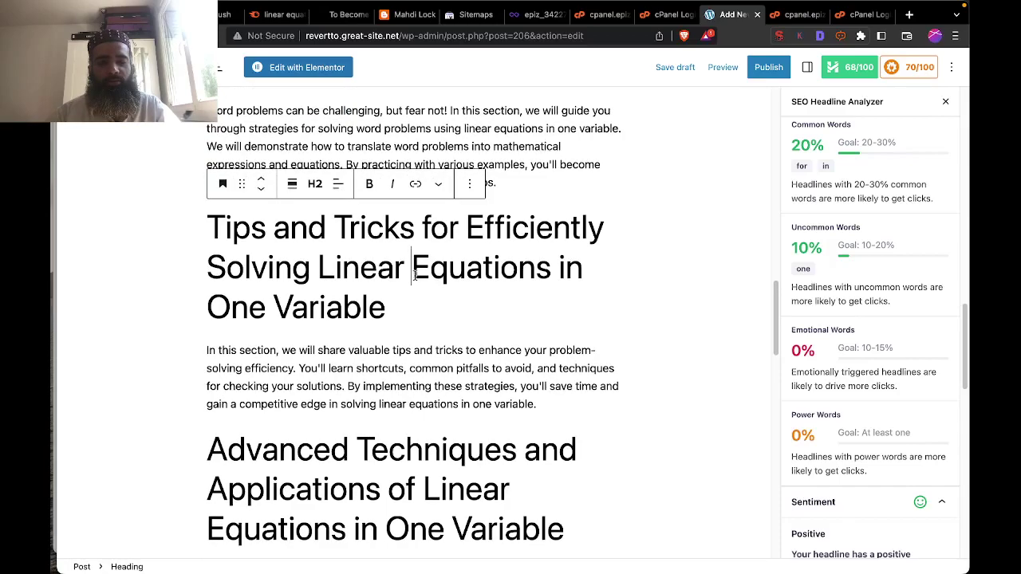
pyautogui.scroll(-1, 414, 275)
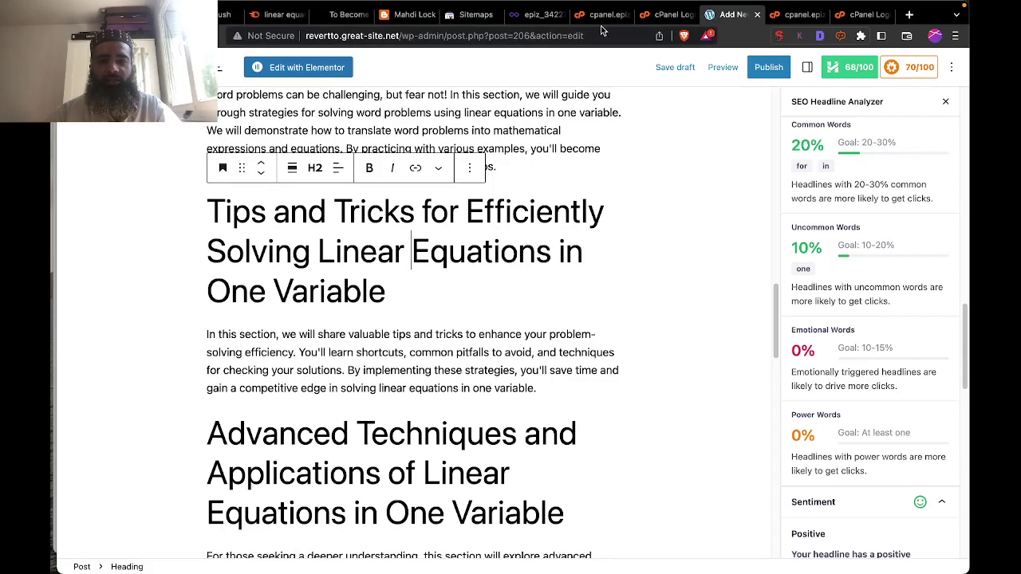
# Switch to the Keyword Magic Tool results and copy the keyword "solve the following pair of linear equation".
pyautogui.click(279, 14)
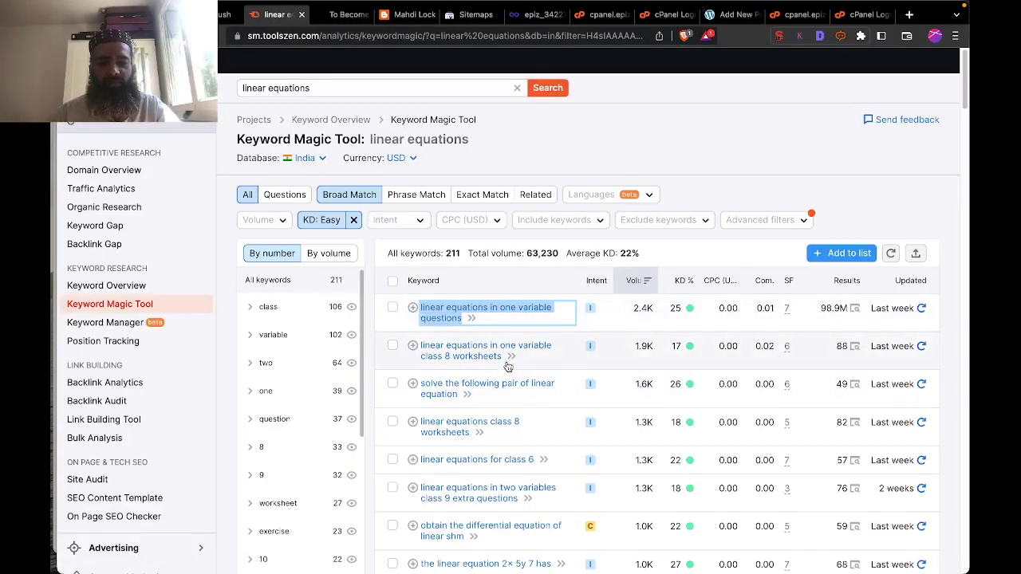
pyautogui.moveTo(506, 358); pyautogui.dragTo(421, 348)
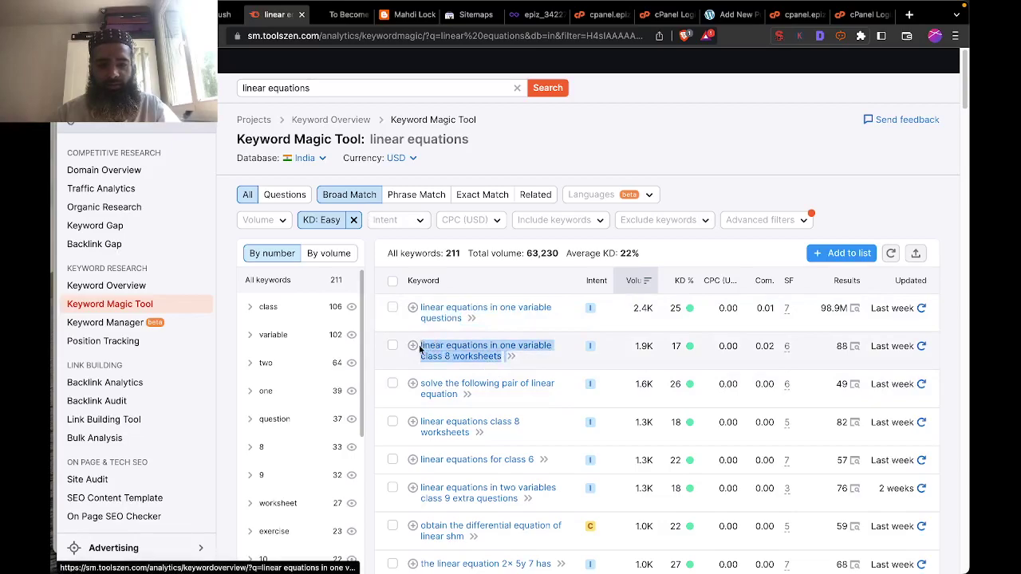
pyautogui.click(458, 397)
pyautogui.moveTo(459, 397); pyautogui.dragTo(419, 386)
pyautogui.hotkey('ctrl', 'c')
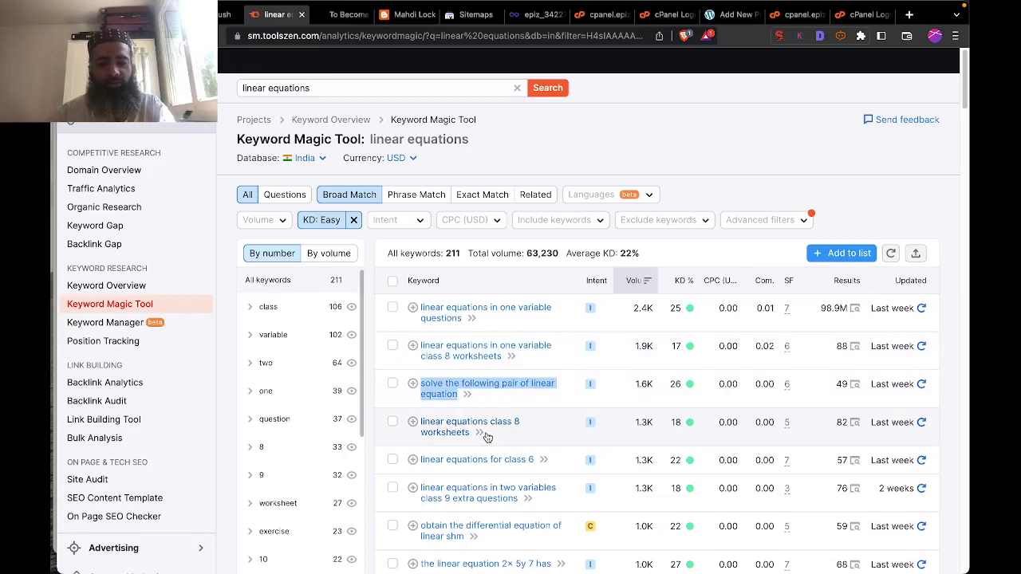
# Back in the WordPress post, insert the copied keyword link followed by a comma after "You'll learn shortcuts," in the Tips and Tricks paragraph.
pyautogui.click(723, 19)
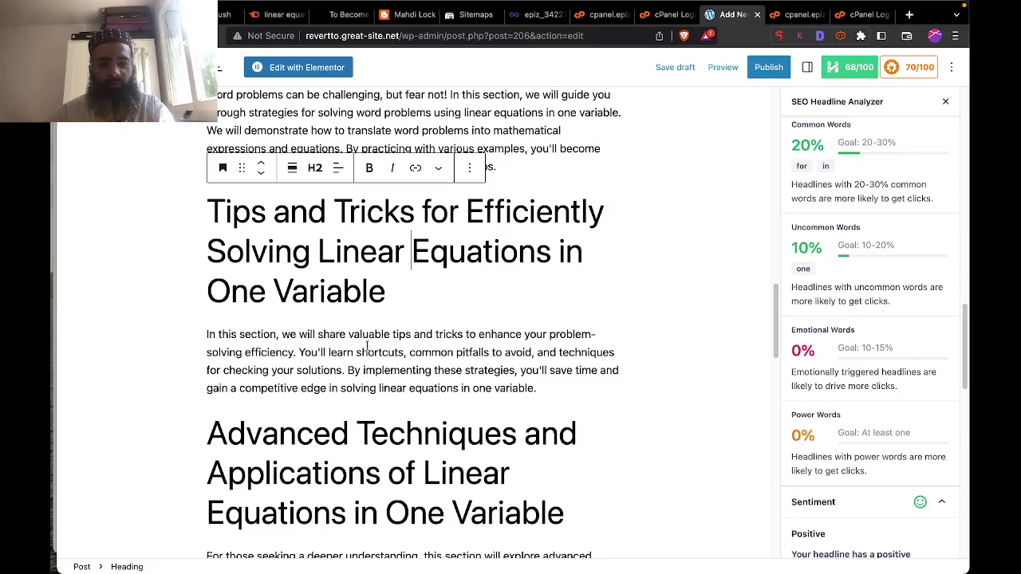
pyautogui.click(408, 355)
pyautogui.hotkey('ctrl', 'v')
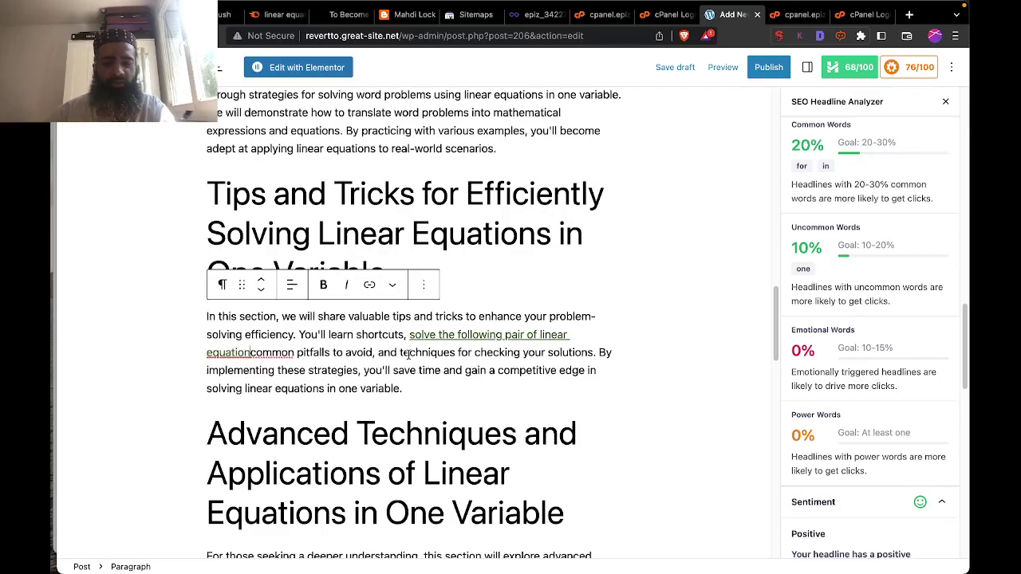
pyautogui.write(',')
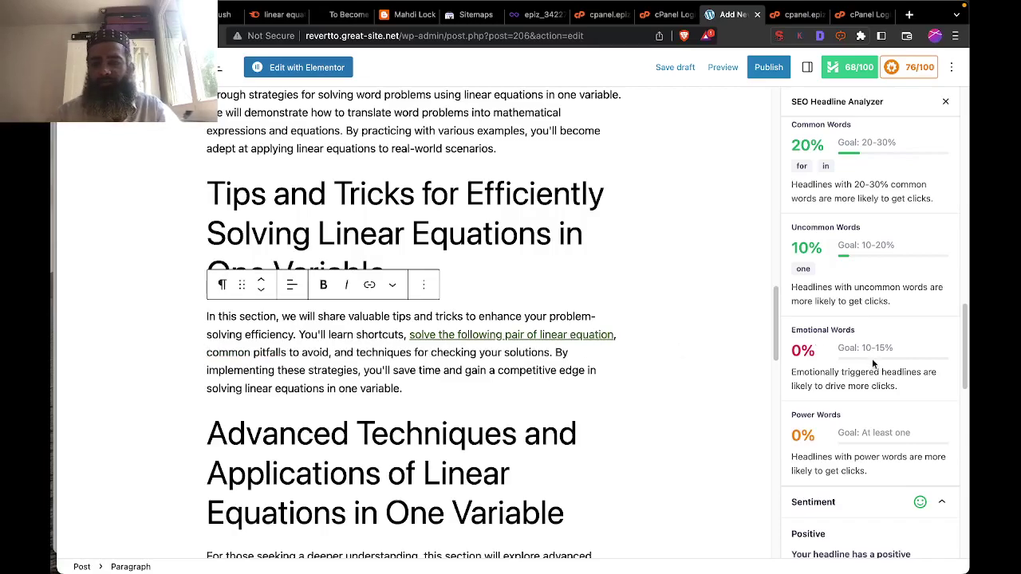
# Review the headline's sentiment, type, character and word counts, beginning and ending words and search preview, and save the draft.
pyautogui.scroll(5, 872, 358)
pyautogui.scroll(-10, 874, 362)
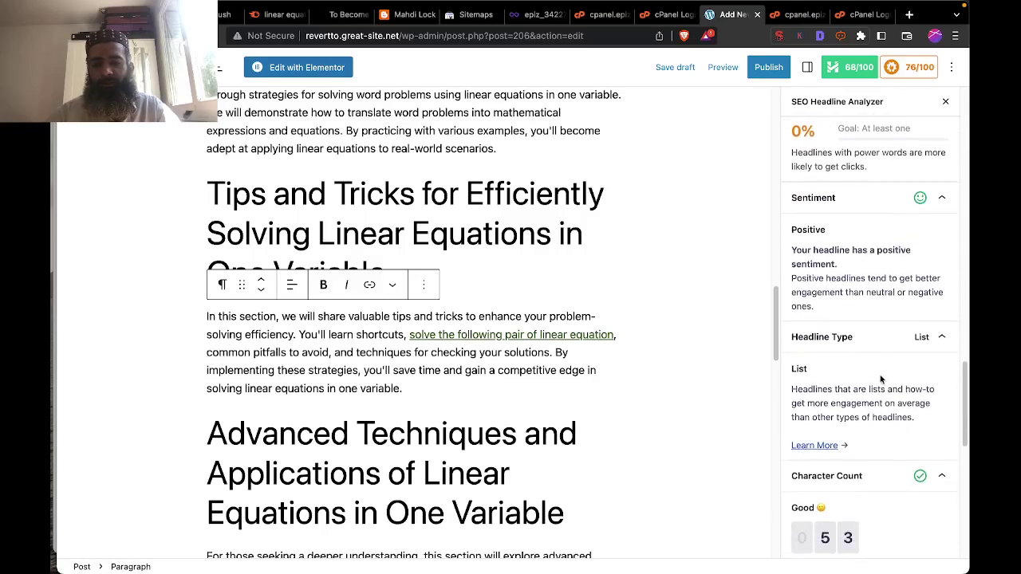
pyautogui.scroll(-6, 882, 380)
pyautogui.scroll(-1, 882, 380)
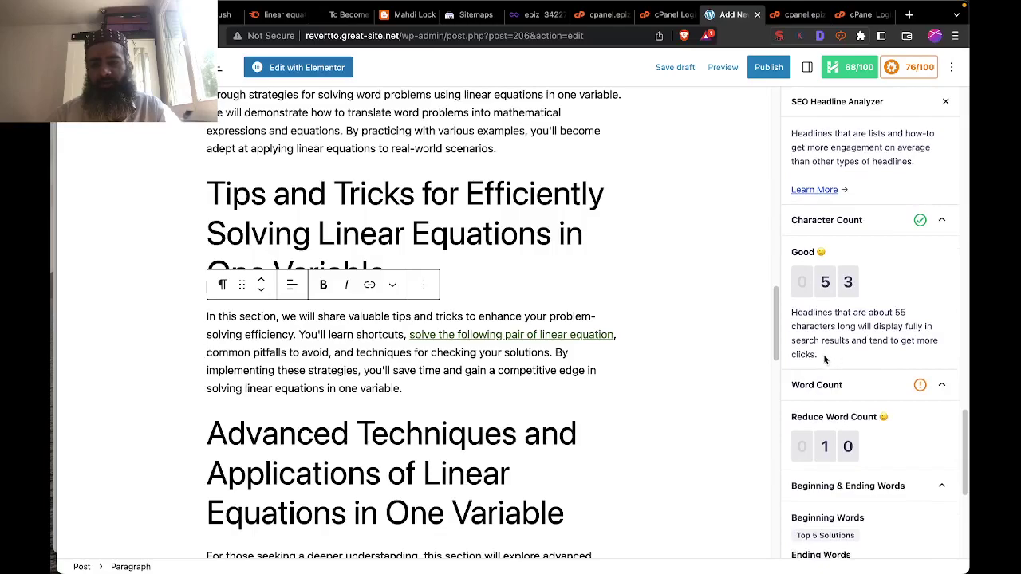
pyautogui.scroll(-5, 825, 360)
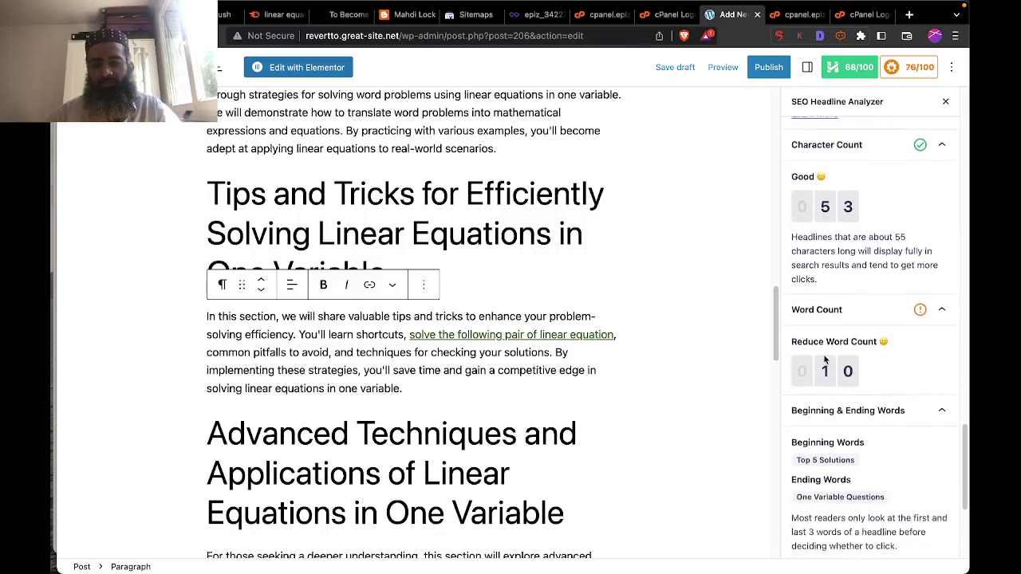
pyautogui.scroll(-1, 869, 382)
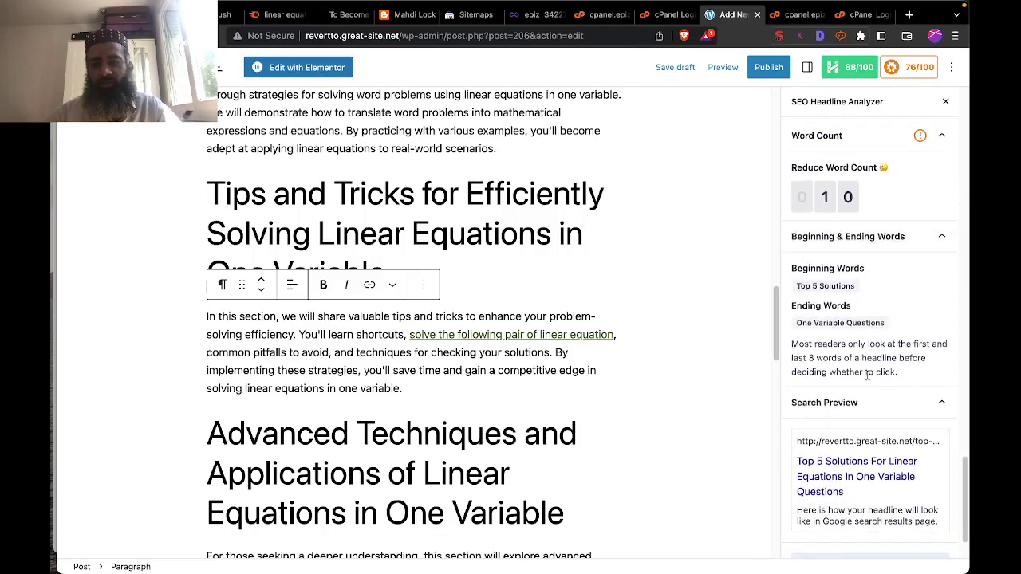
pyautogui.scroll(2, 868, 376)
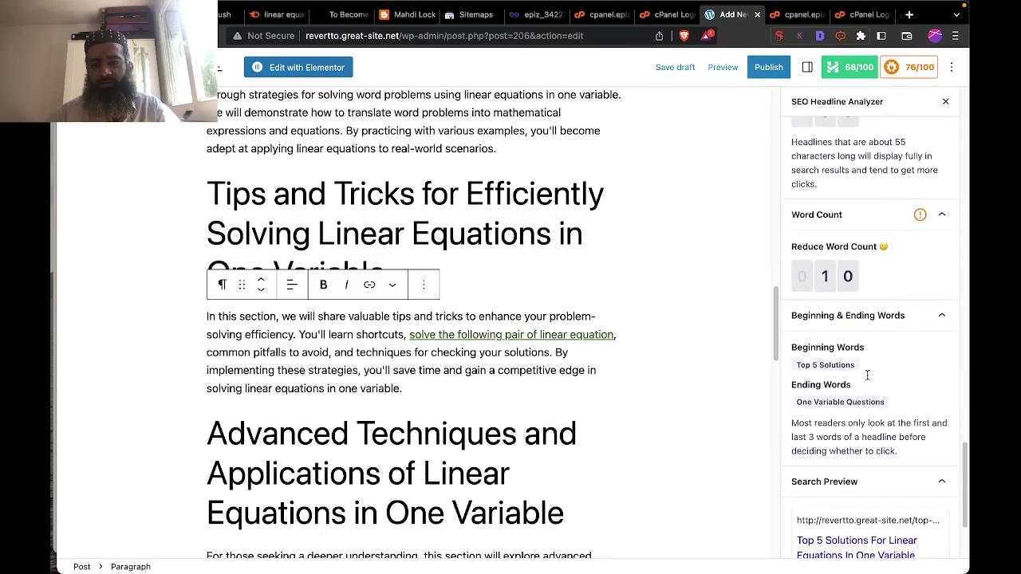
pyautogui.scroll(-2, 868, 382)
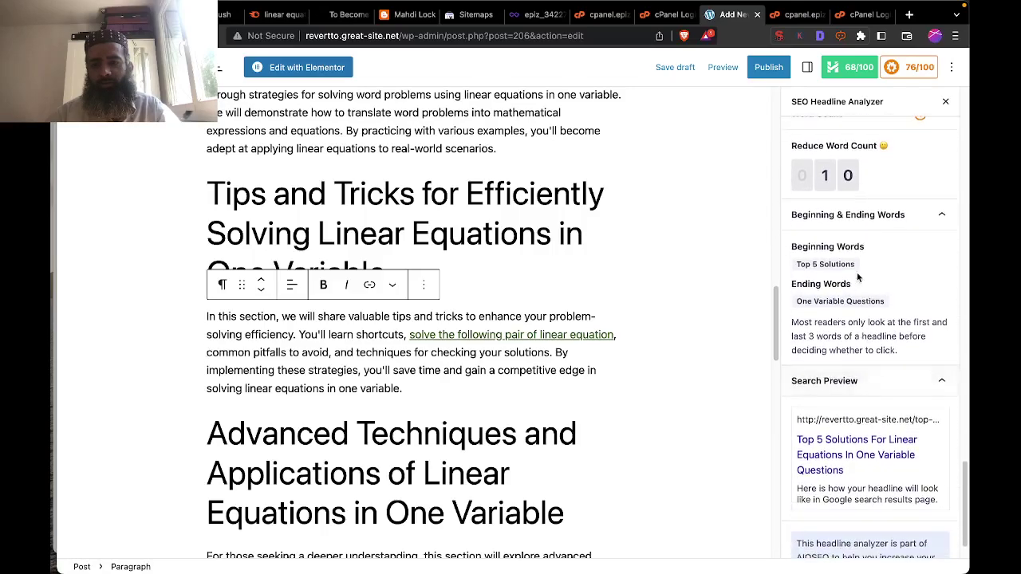
pyautogui.scroll(-2, 855, 315)
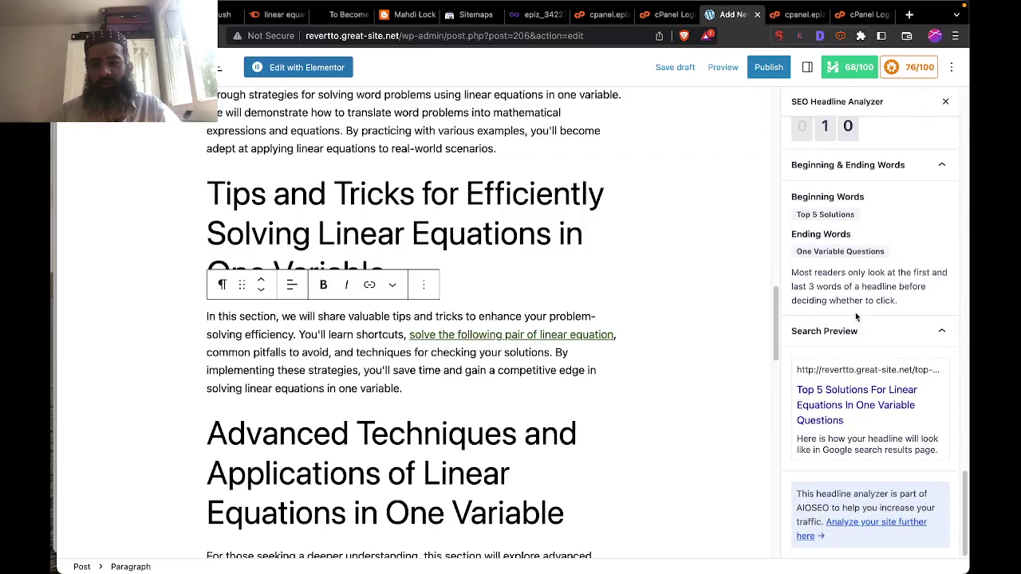
pyautogui.scroll(15, 856, 315)
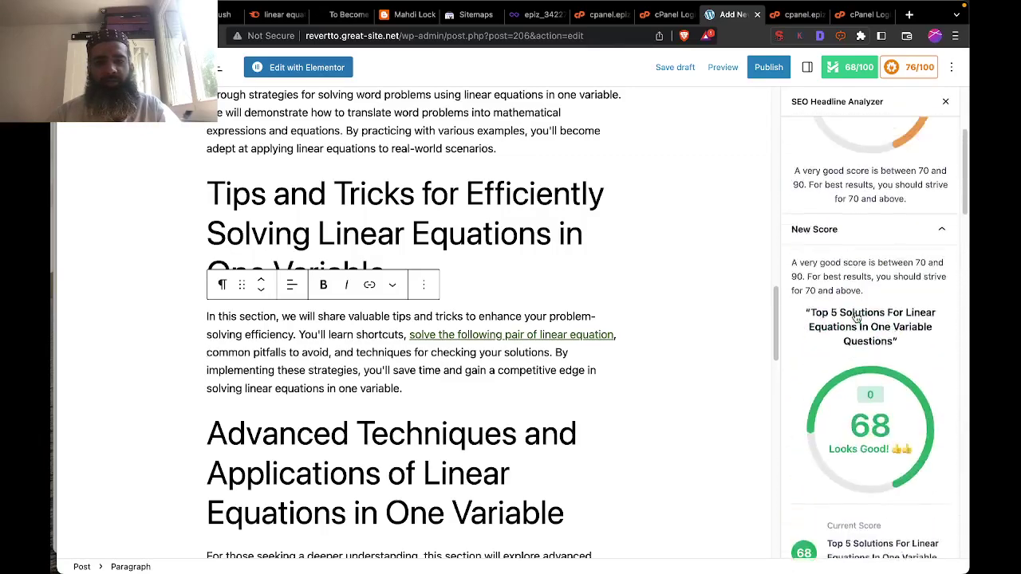
pyautogui.click(675, 67)
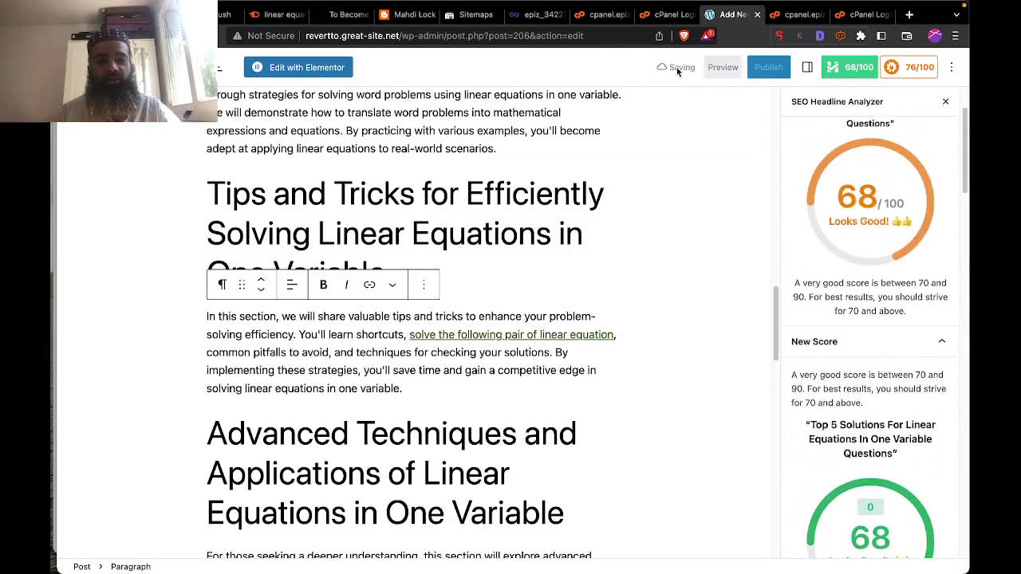
# In the post's AIOSEO General settings, add "linear equations in one variable questions" from the clipboard history as the focus keyphrase.
pyautogui.scroll(15, 557, 366)
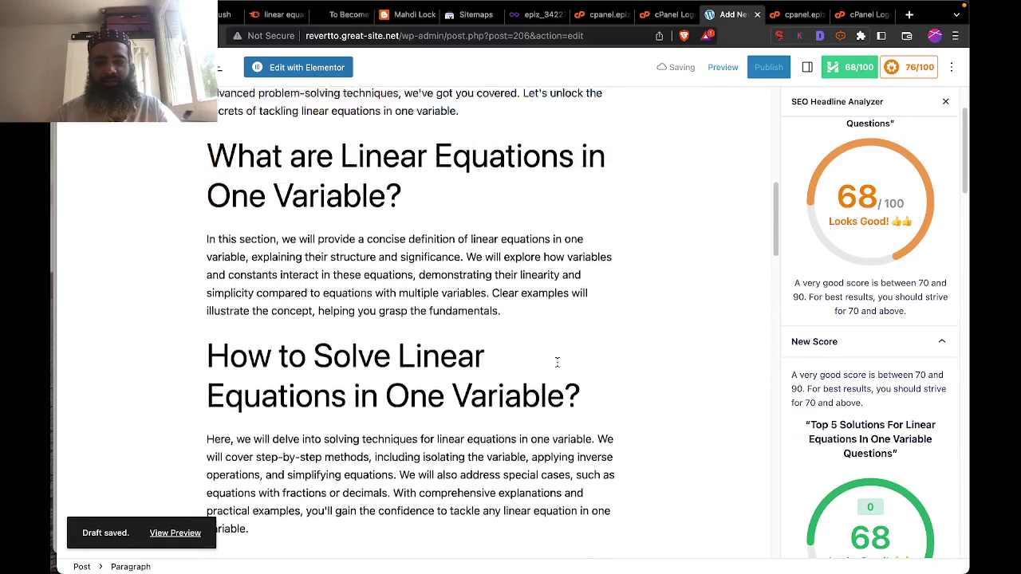
pyautogui.click(925, 70)
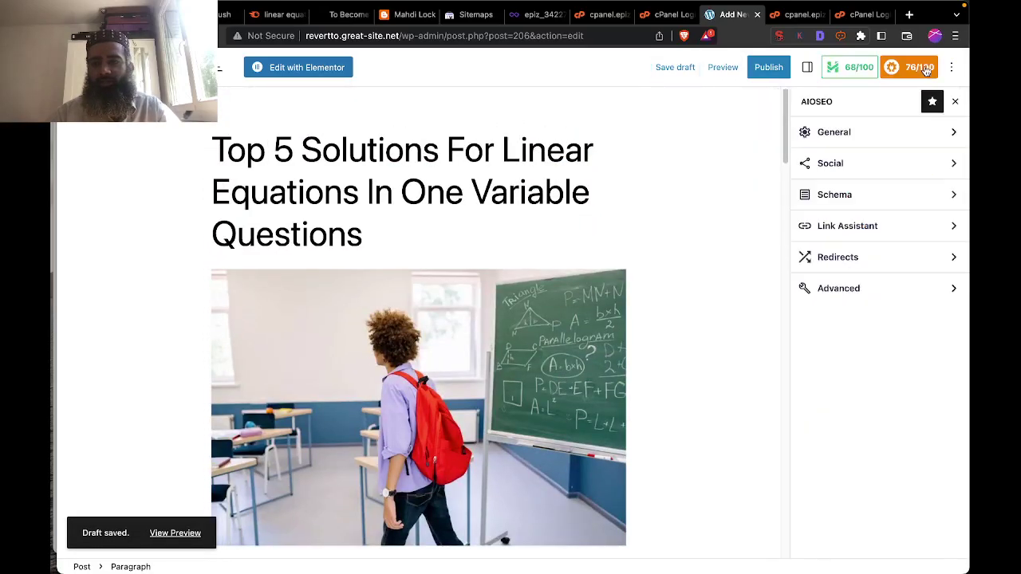
pyautogui.click(843, 132)
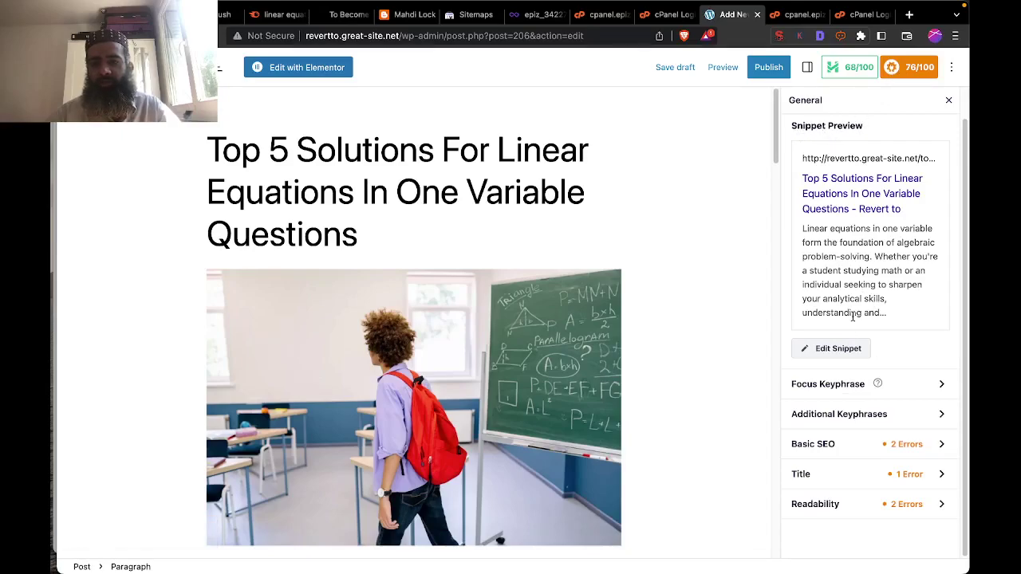
pyautogui.click(833, 384)
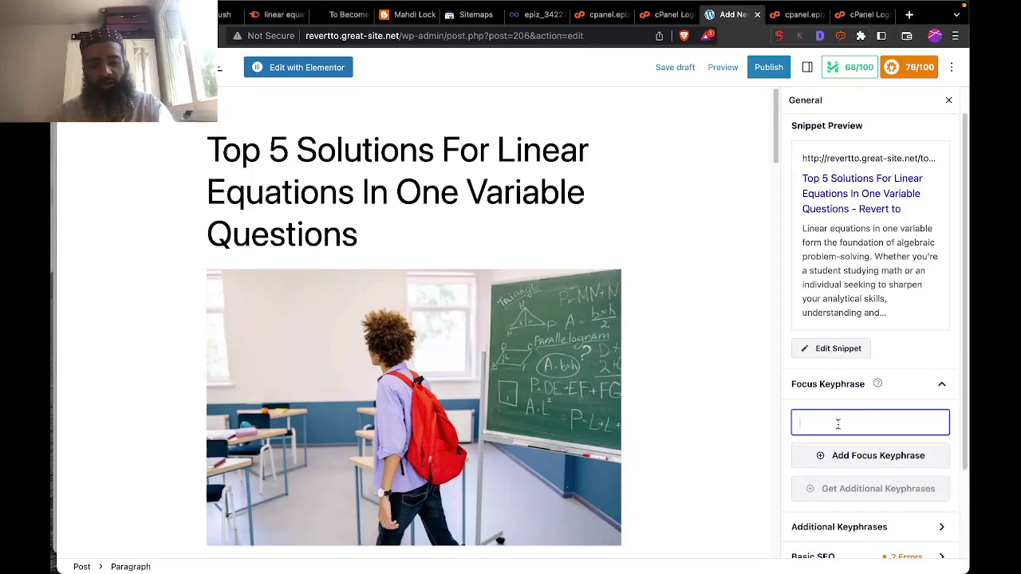
pyautogui.press('super+shift+v')
pyautogui.press('Down')
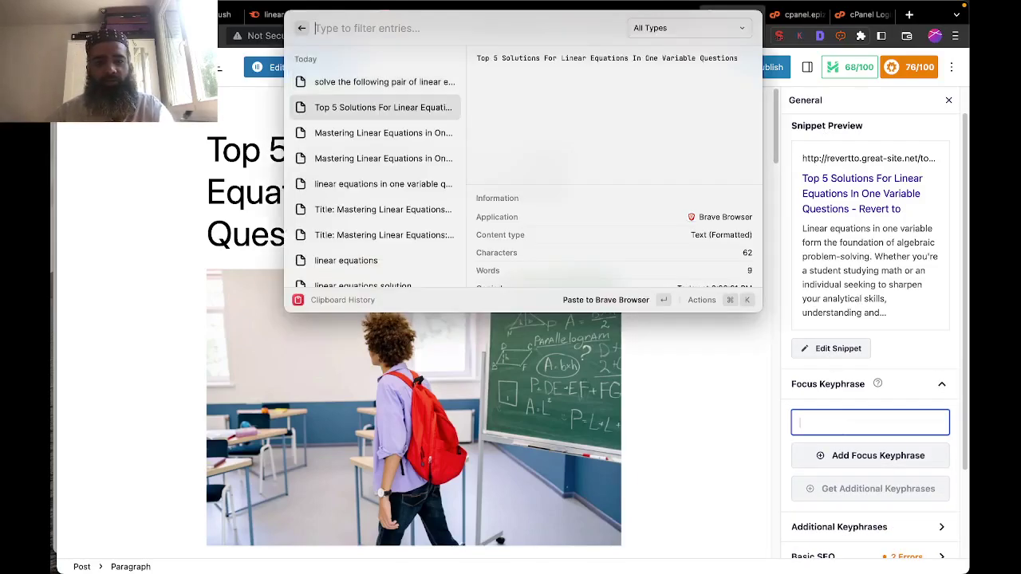
pyautogui.press('Down')
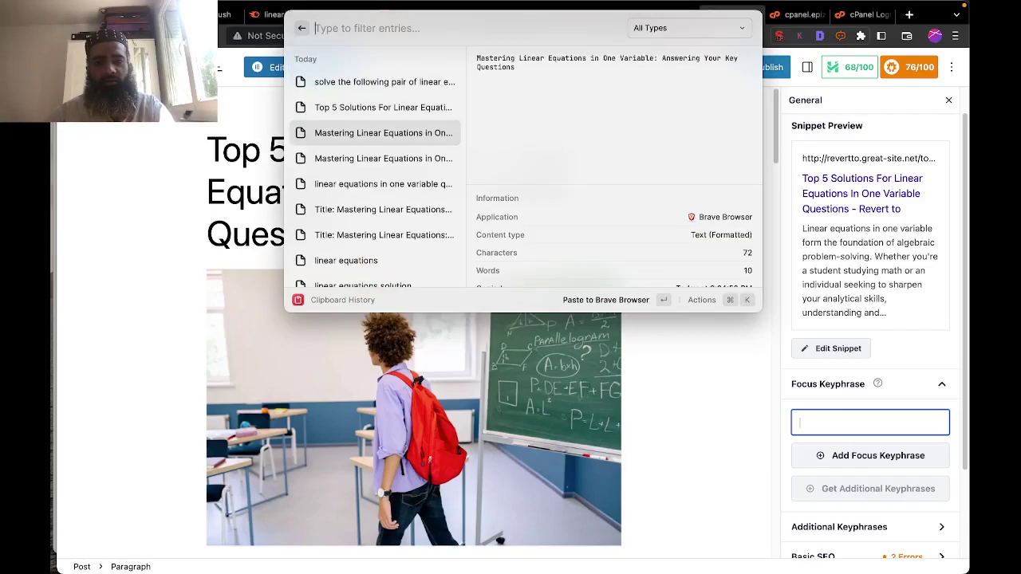
pyautogui.press('Down')
pyautogui.press('Down')
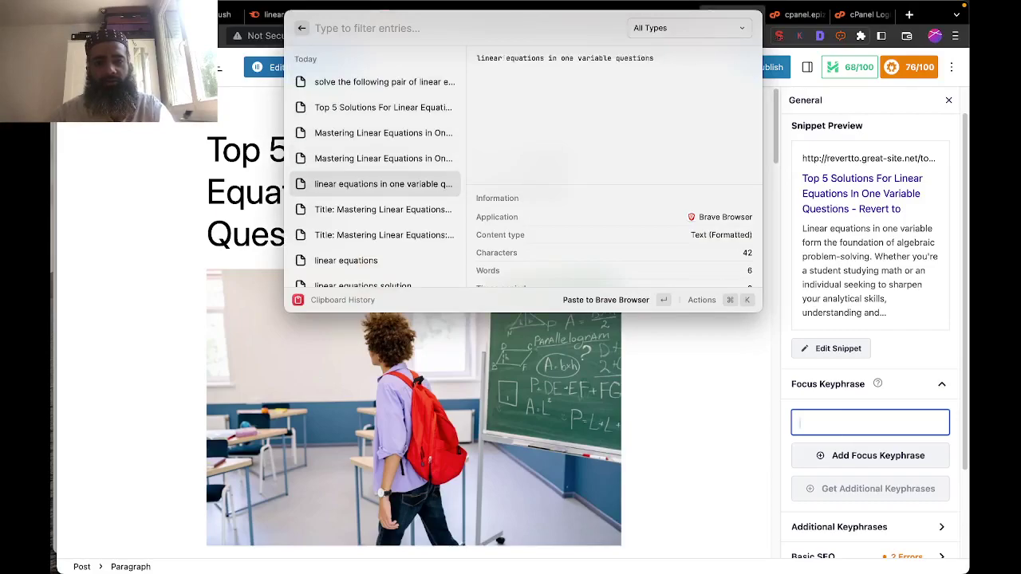
pyautogui.press('Return')
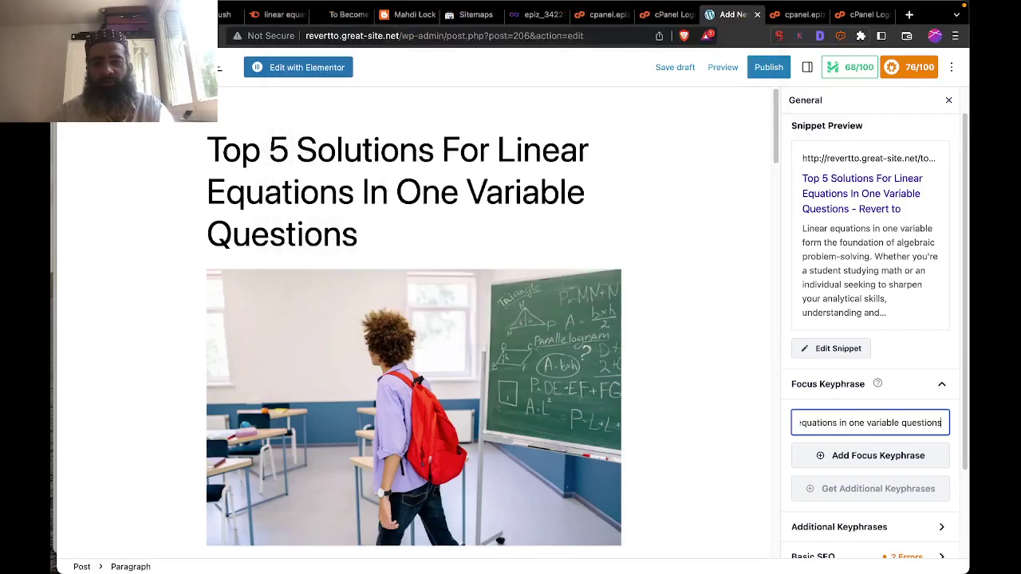
pyautogui.click(879, 456)
# Check the focus keyphrase analysis, then open the search snippet for editing, select its preview description text and start editing the Meta Description.
pyautogui.scroll(-3, 816, 458)
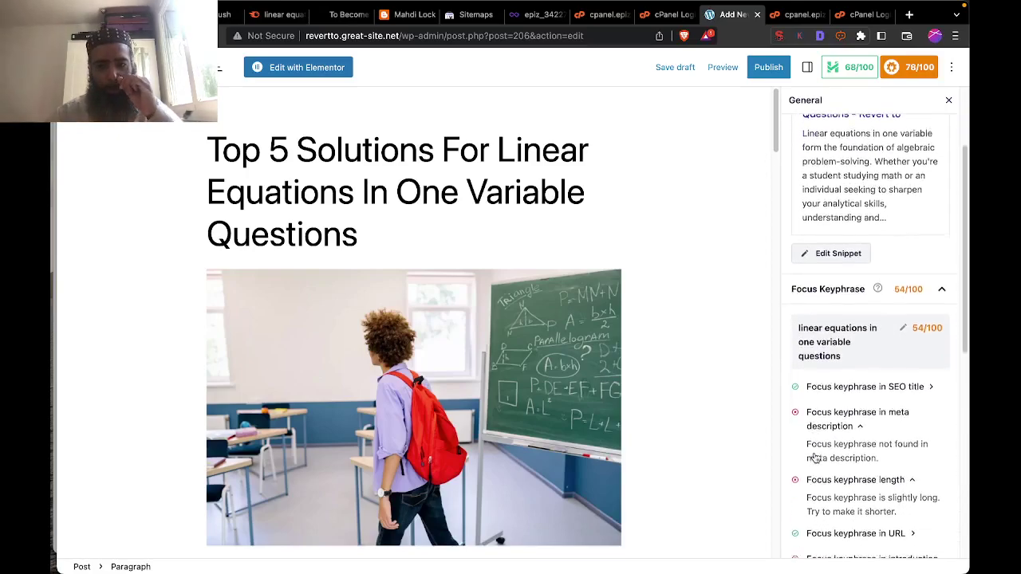
pyautogui.scroll(-4, 840, 407)
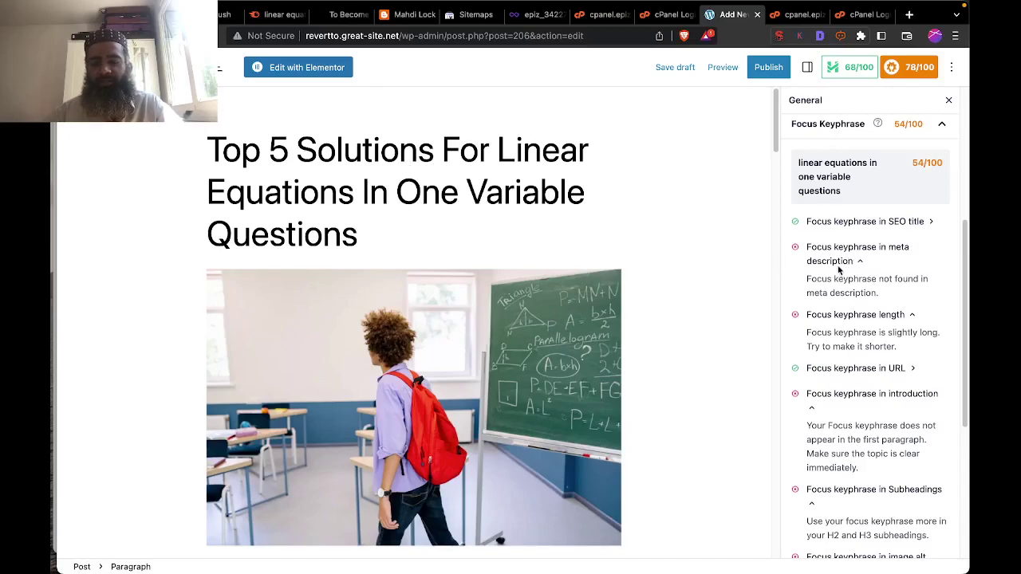
pyautogui.scroll(5, 845, 278)
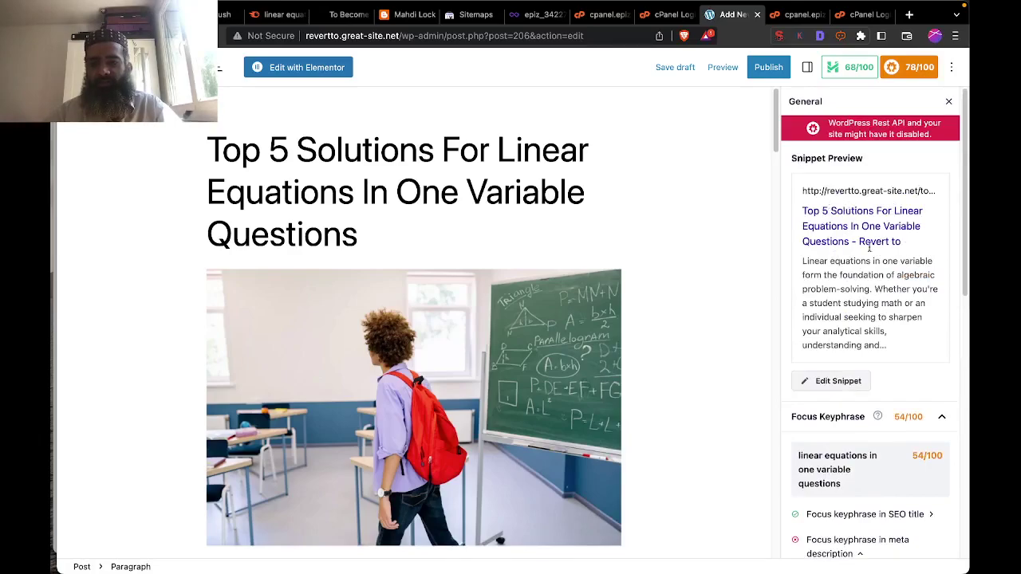
pyautogui.click(836, 383)
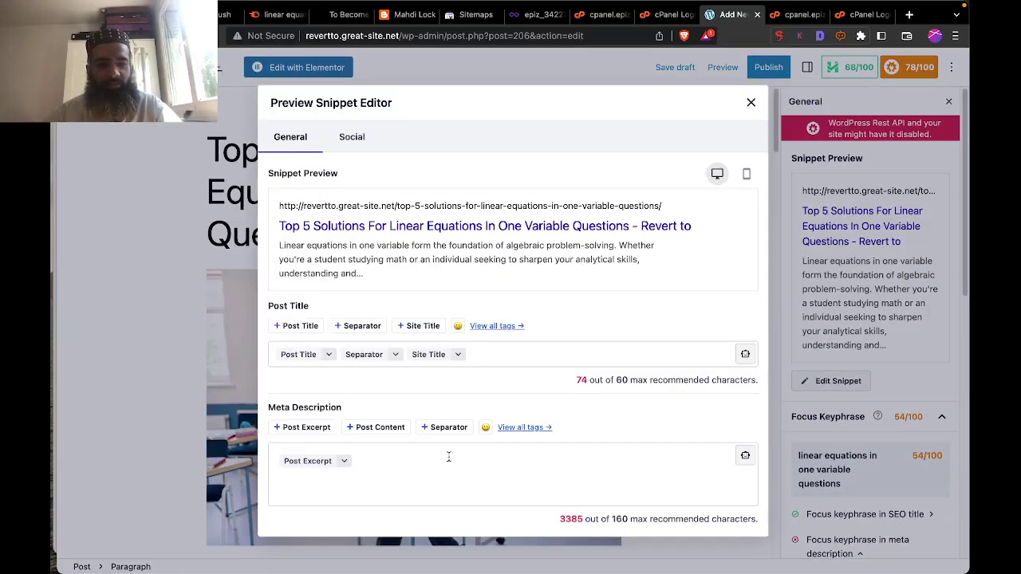
pyautogui.click(357, 461)
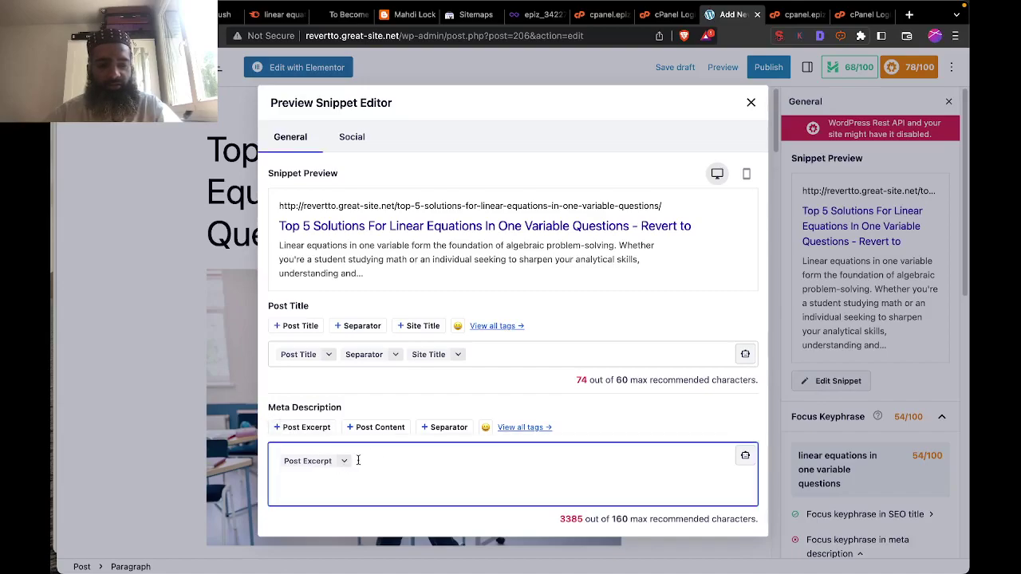
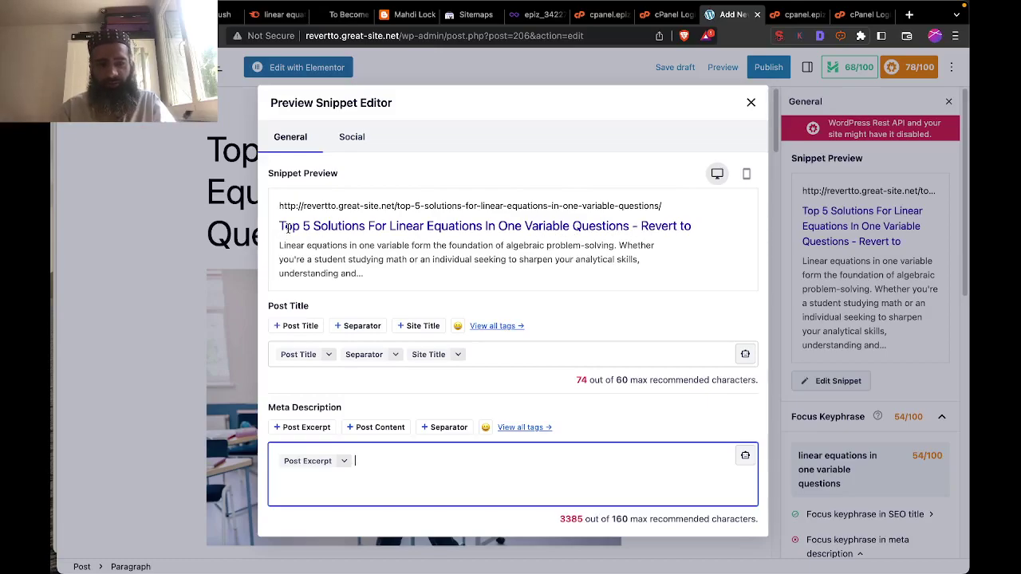
pyautogui.moveTo(370, 275); pyautogui.dragTo(279, 250)
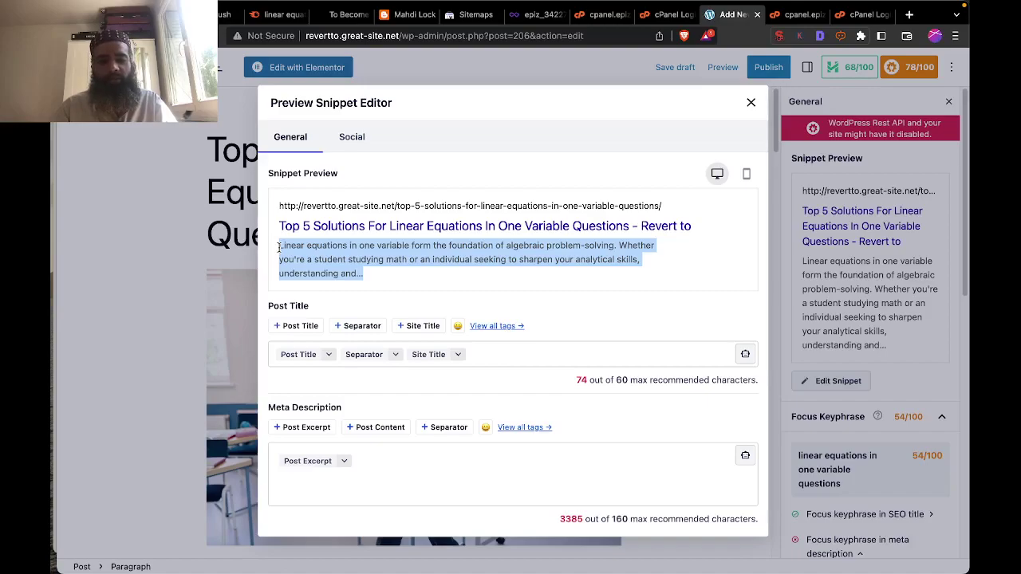
pyautogui.click(387, 461)
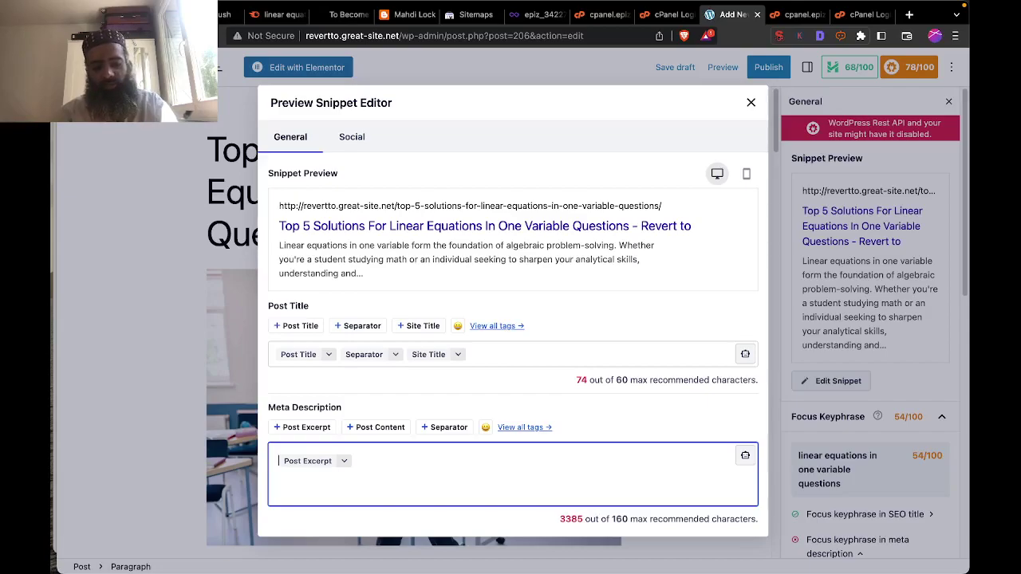
# Enter "Linear equations are easy to solve for one variable questions. Here are some examples." before the Post Excerpt tag in the meta description.
pyautogui.press('super+shift+v')
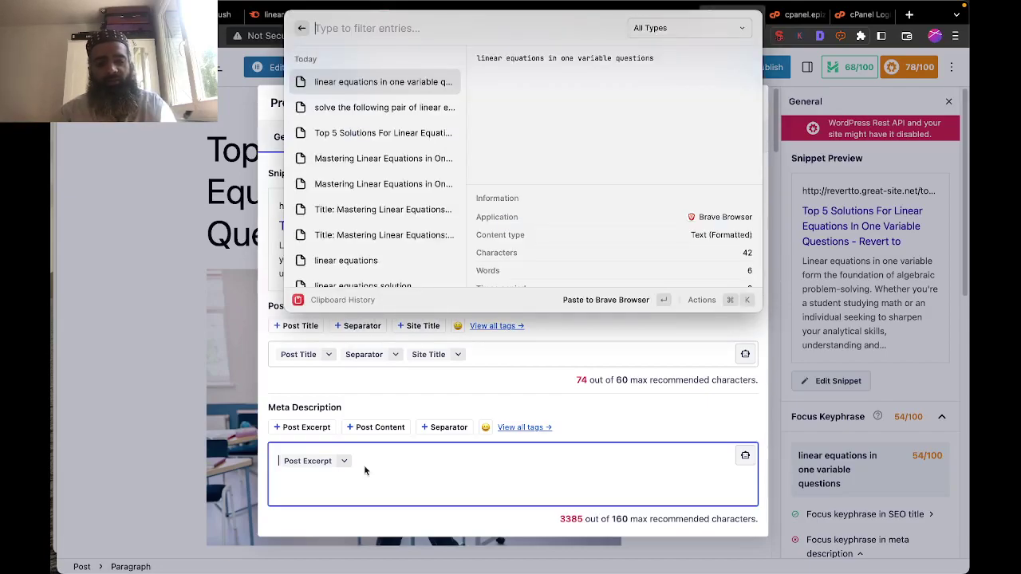
pyautogui.press('Escape')
pyautogui.write('Linear ')
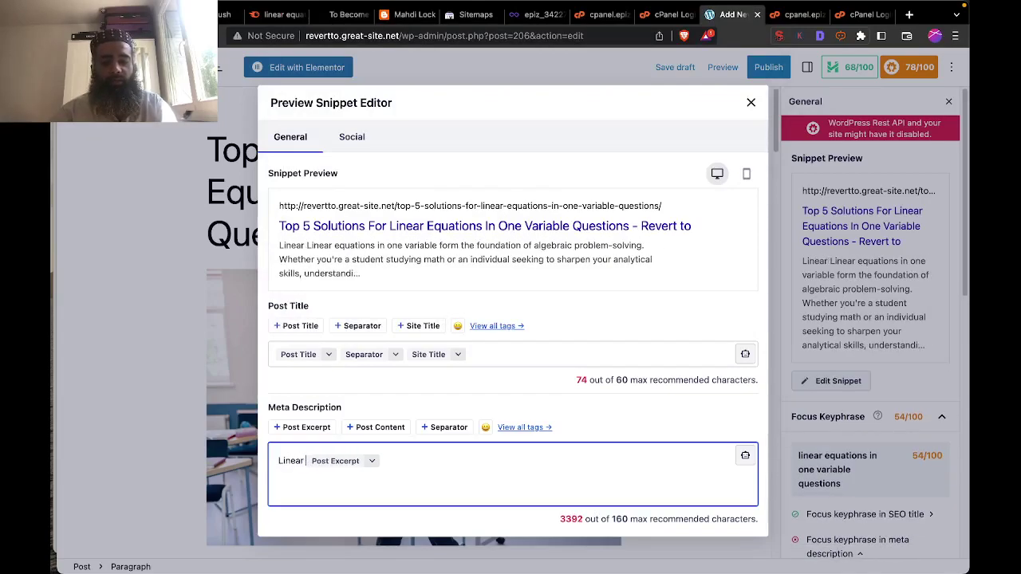
pyautogui.write('equatio')
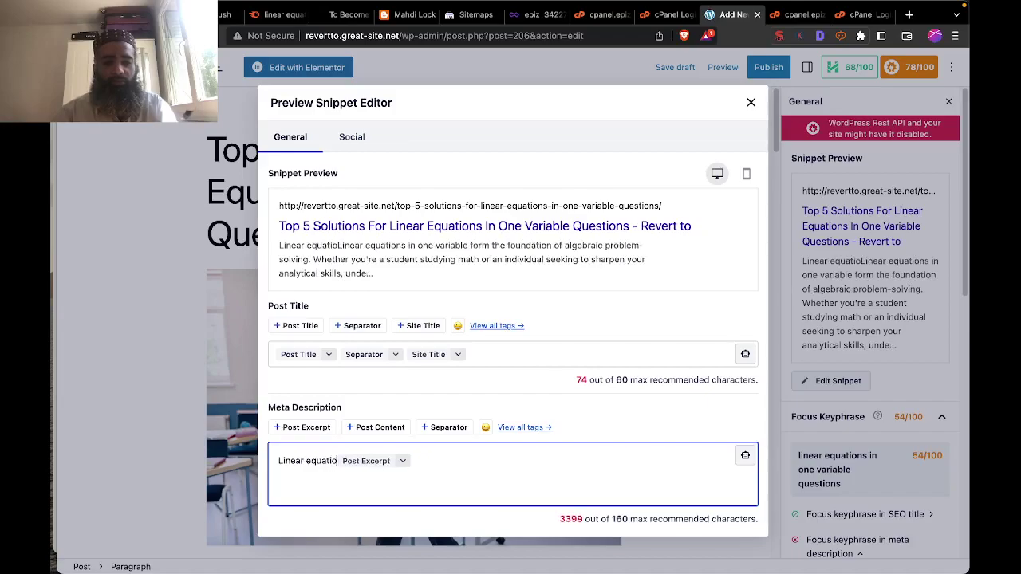
pyautogui.write('ns are e')
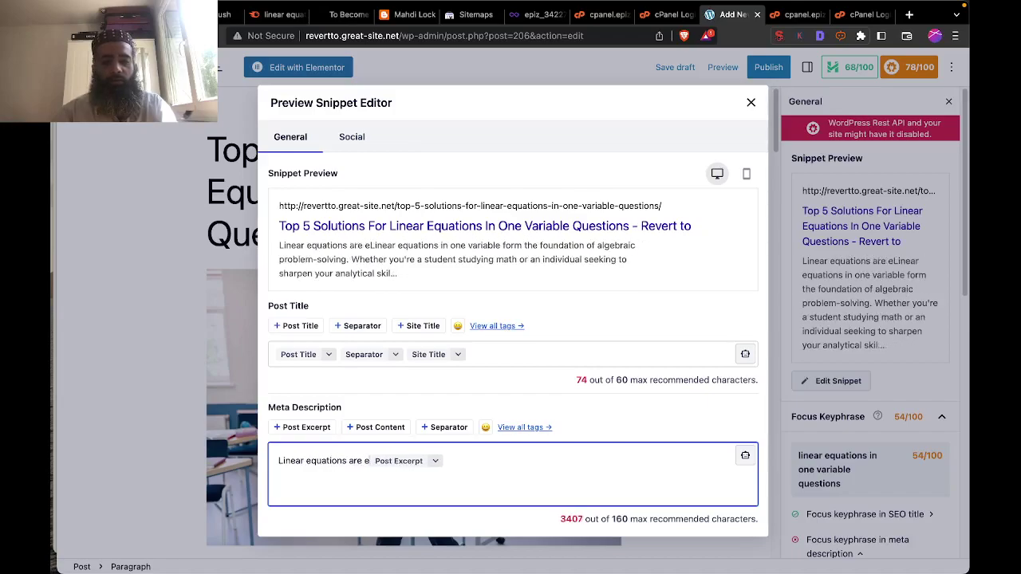
pyautogui.write('asy to')
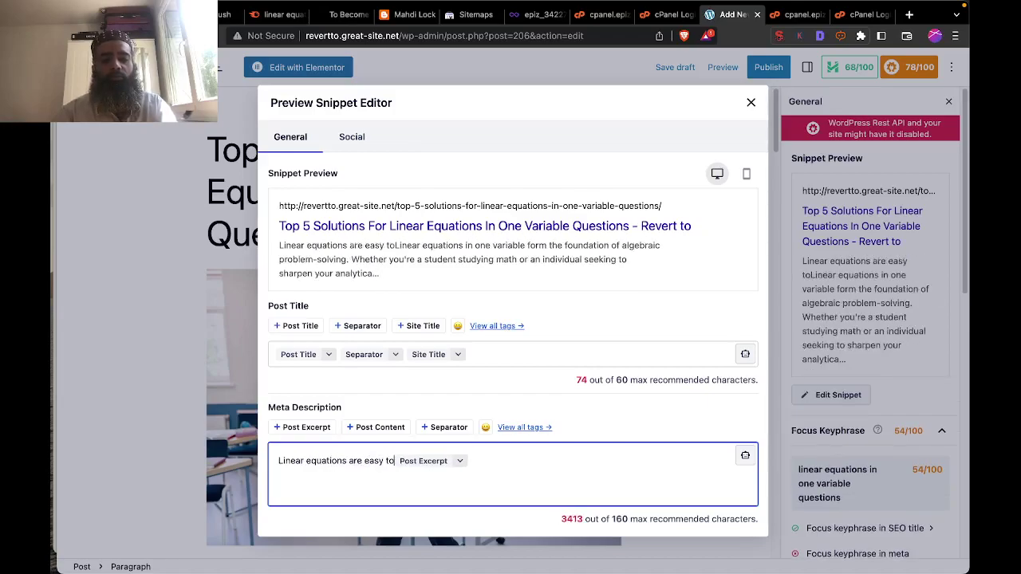
pyautogui.write(' solv')
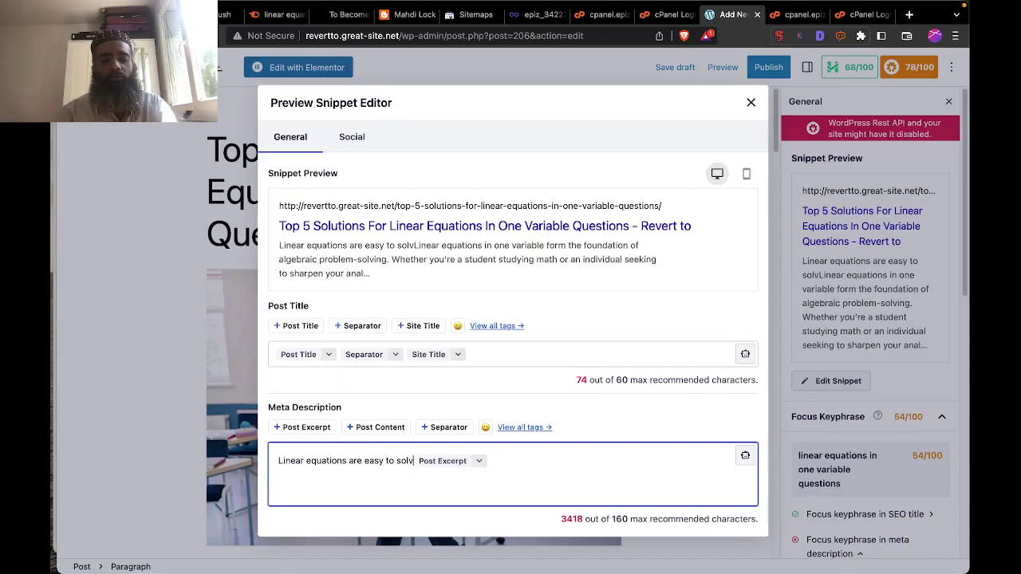
pyautogui.write('e for on')
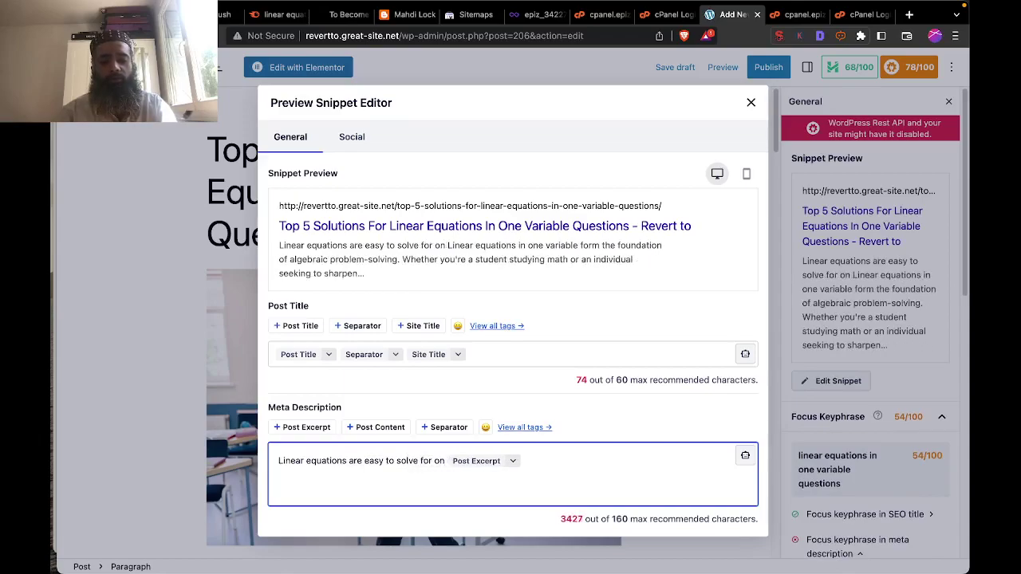
pyautogui.press('BackSpace')
pyautogui.write('e ')
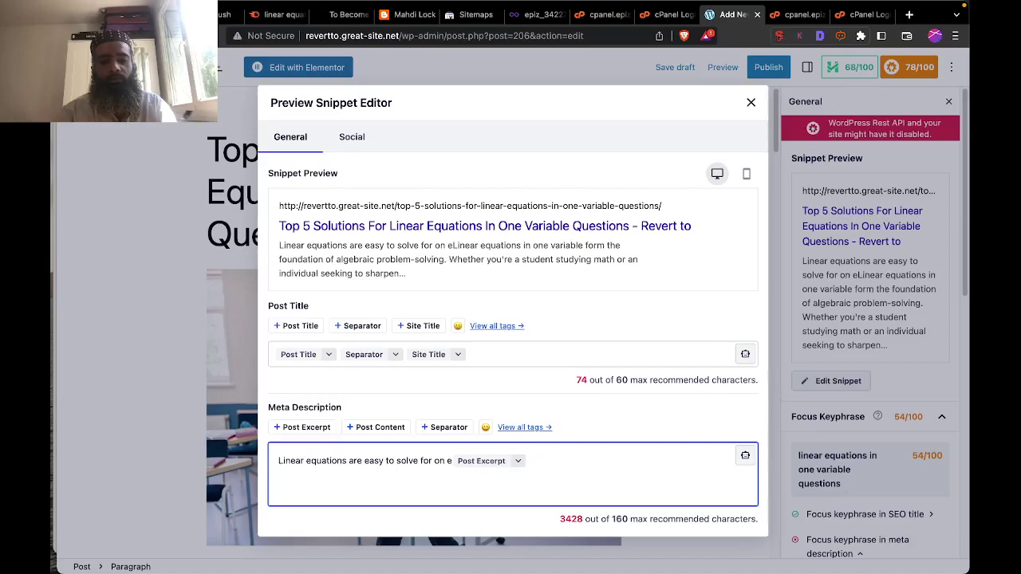
pyautogui.write('variab')
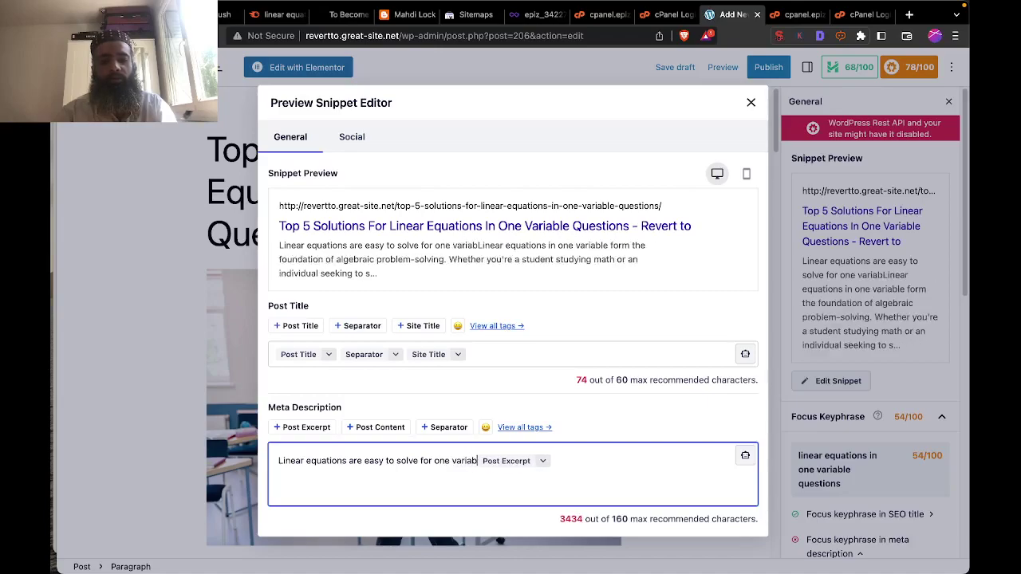
pyautogui.write('le questi')
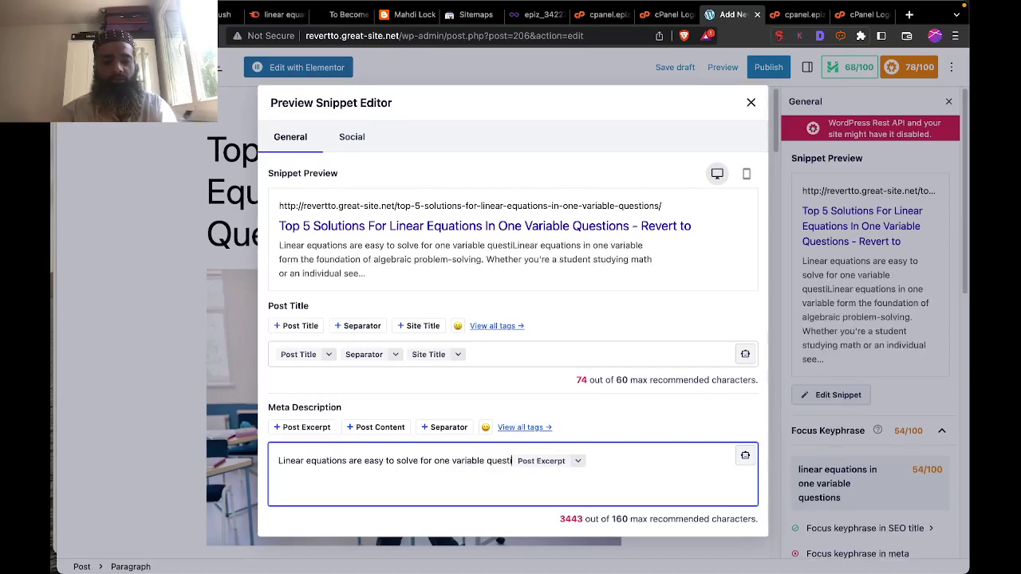
pyautogui.write('ons. Here')
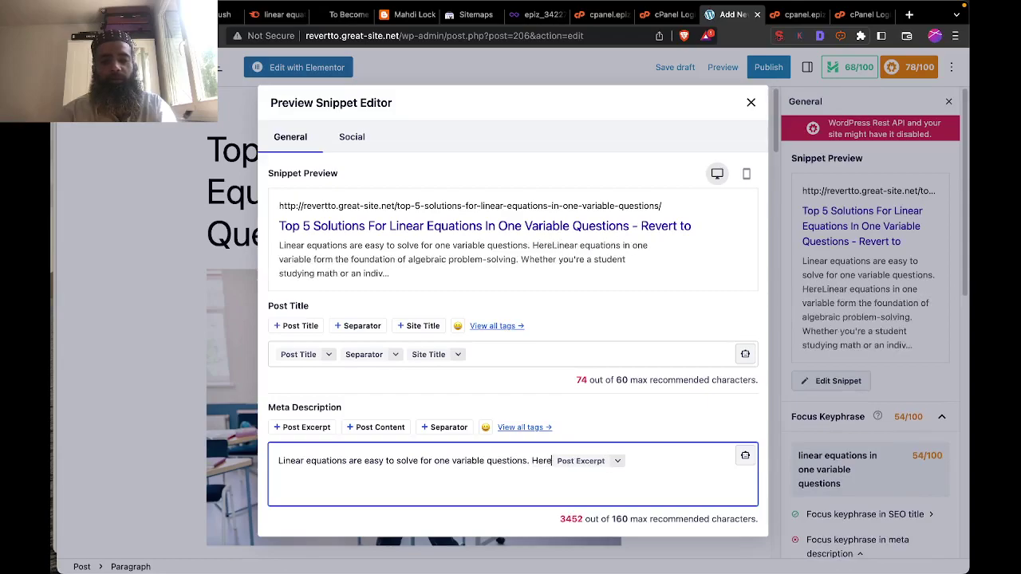
pyautogui.write(' are some e')
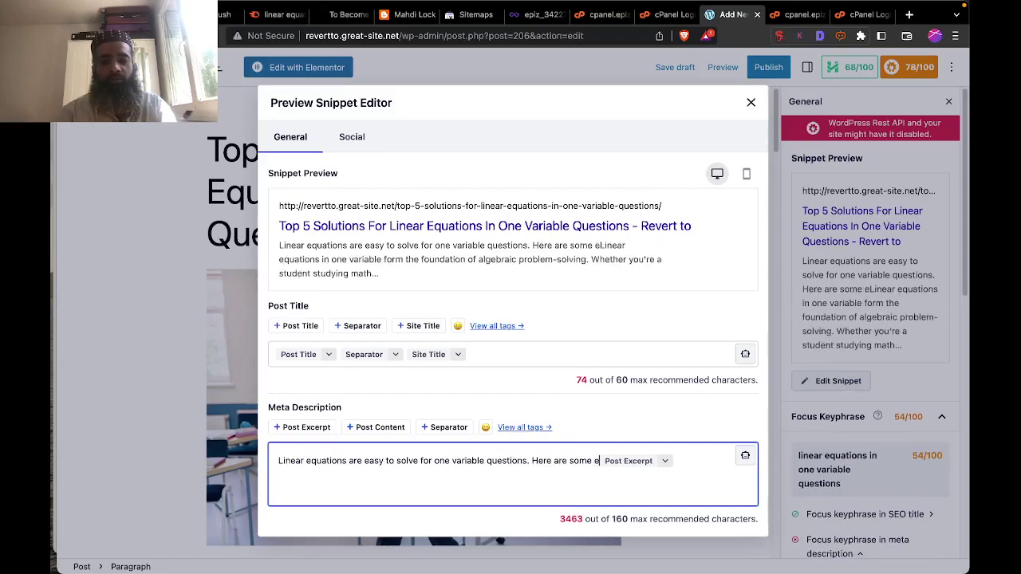
pyautogui.write('xamples')
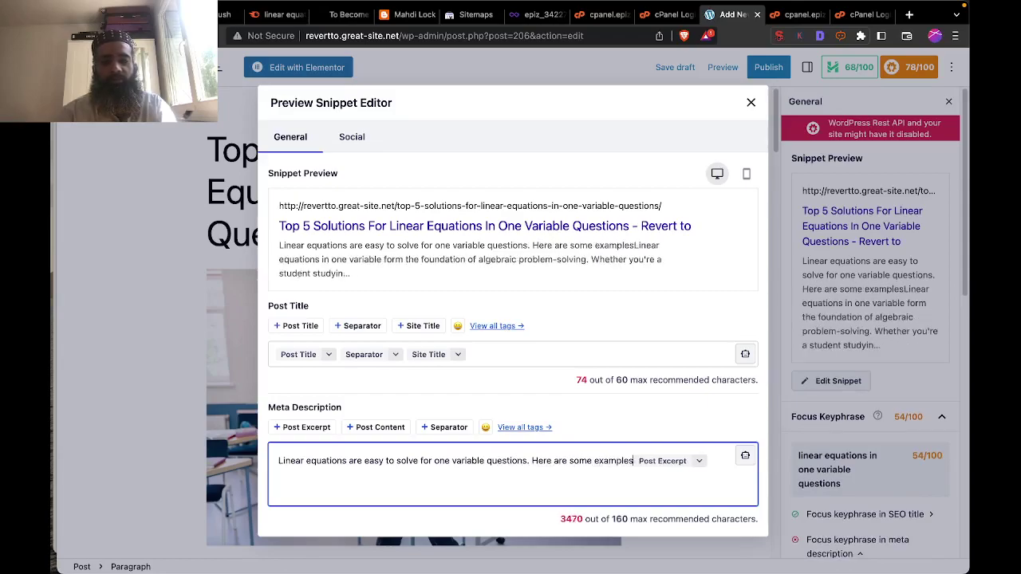
pyautogui.write('.')
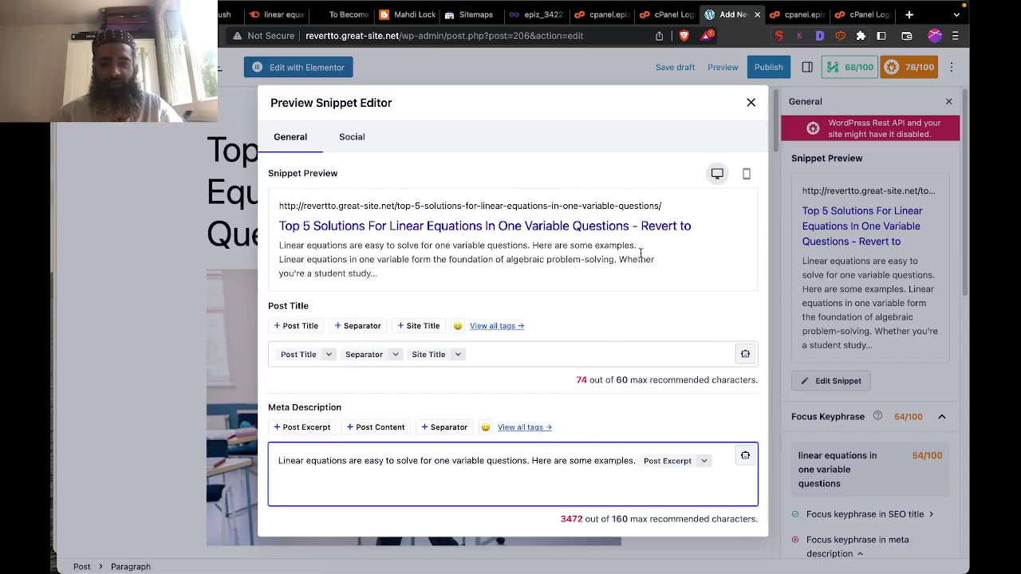
# Remove the Post Excerpt tag from the end of the meta description.
pyautogui.moveTo(641, 254); pyautogui.dragTo(265, 253)
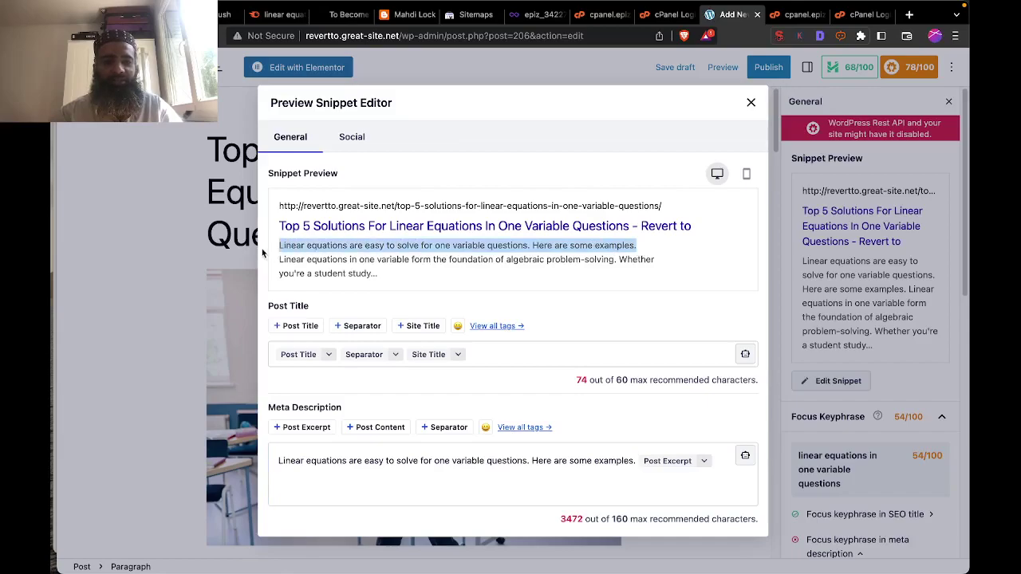
pyautogui.click(414, 463)
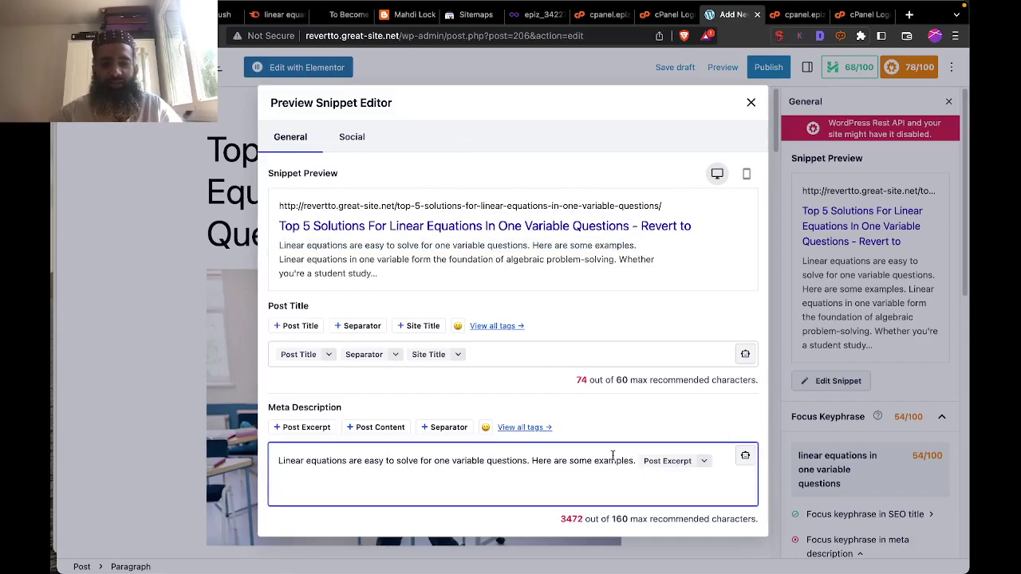
pyautogui.click(704, 463)
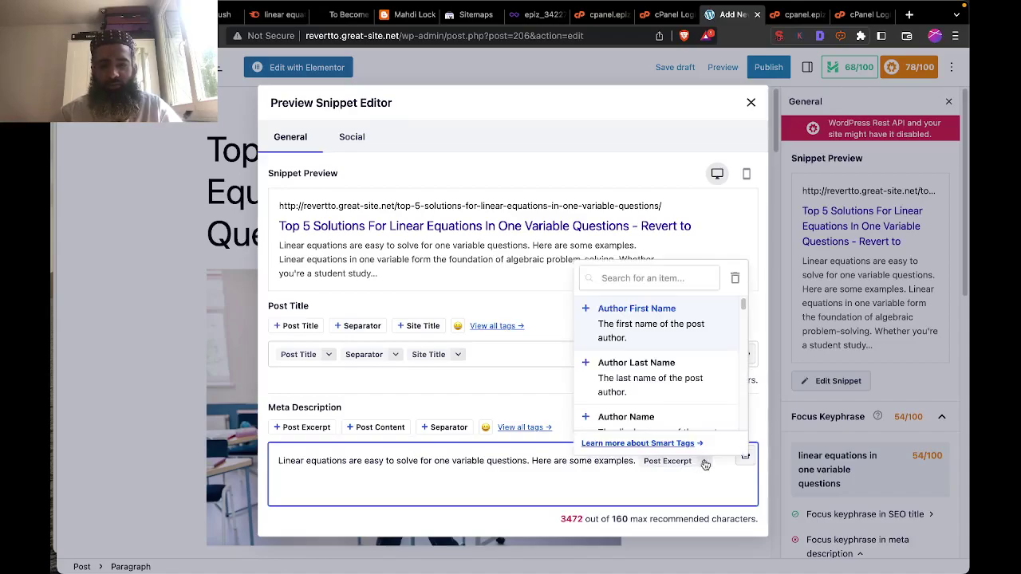
pyautogui.click(676, 464)
pyautogui.click(676, 465)
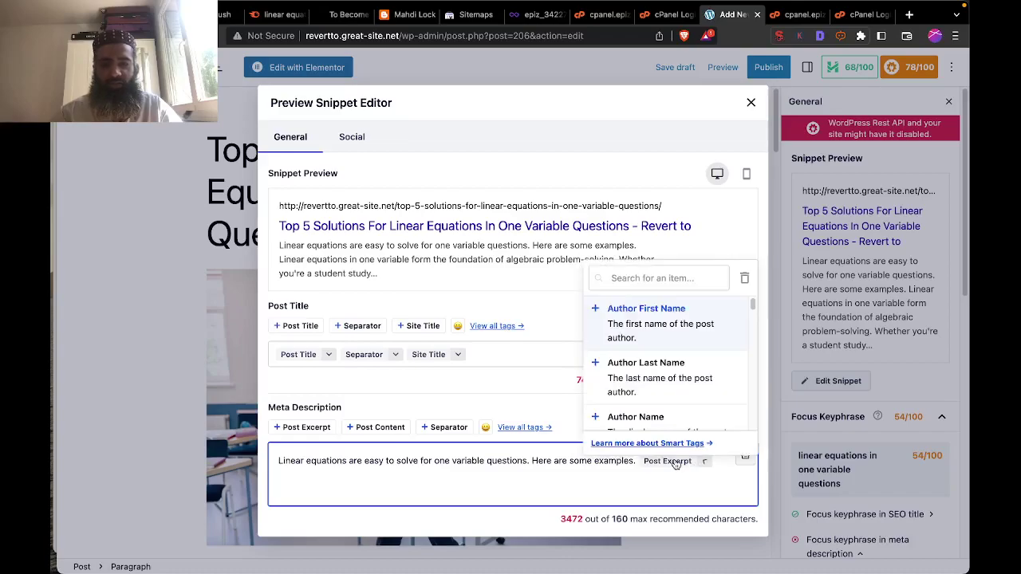
pyautogui.press('BackSpace')
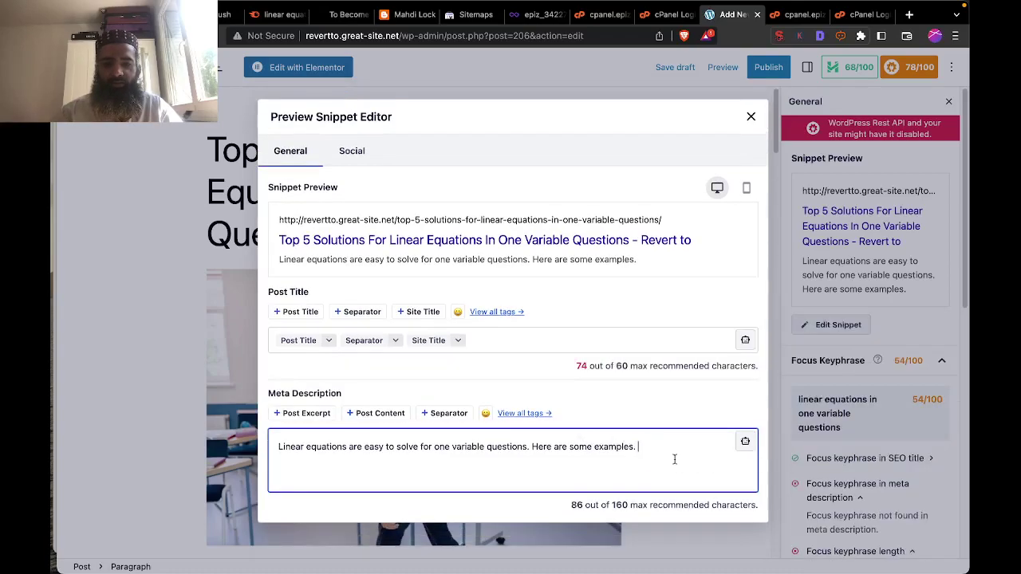
# Add the Post Content tag after the meta description text and check the AI description generator.
pyautogui.click(387, 422)
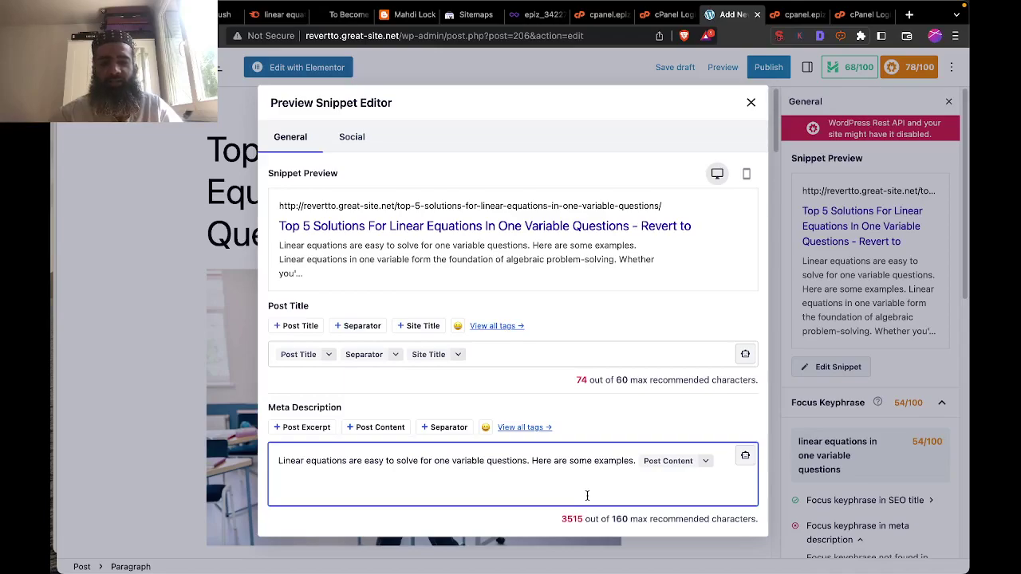
pyautogui.click(743, 460)
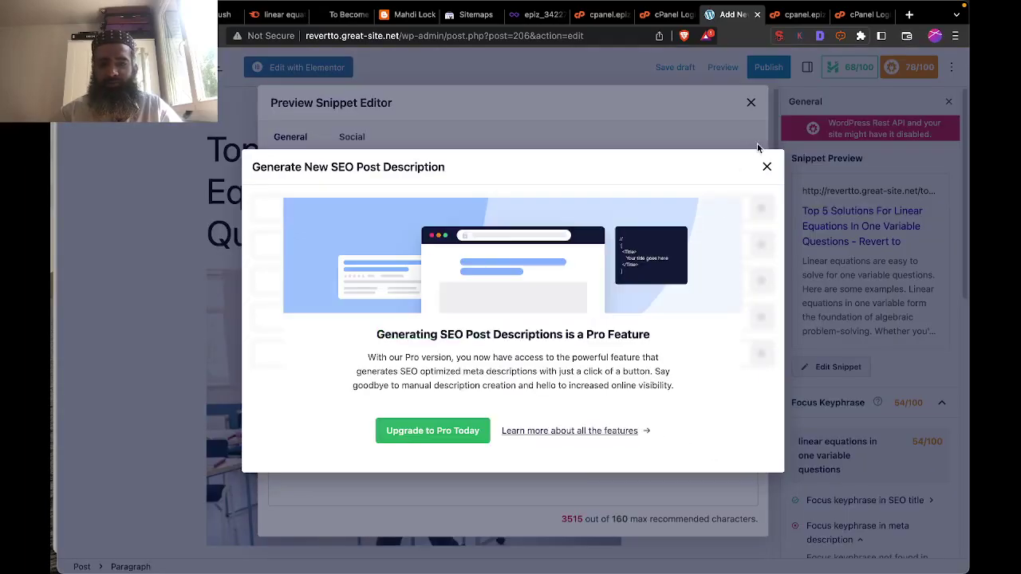
pyautogui.click(767, 167)
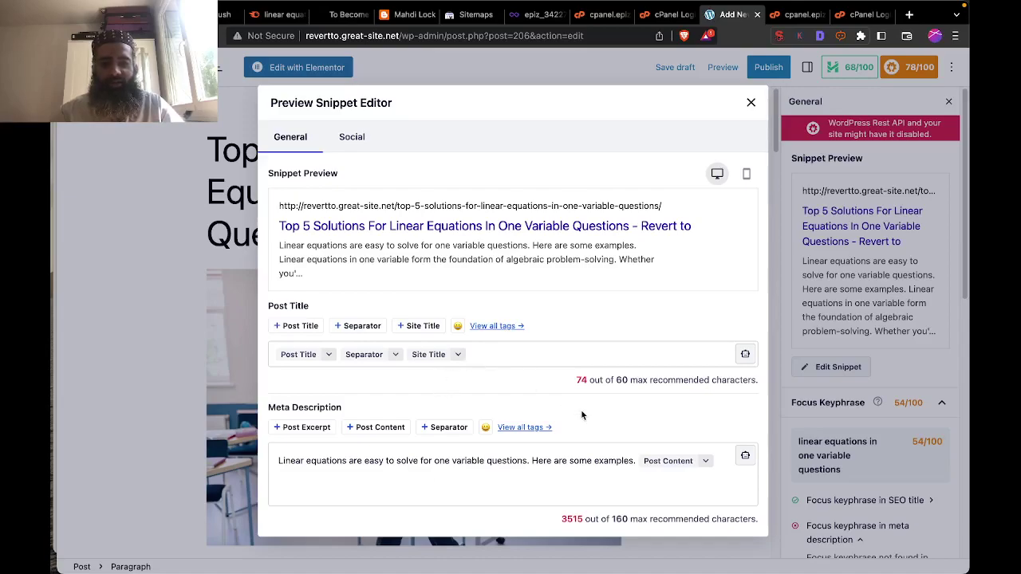
# Remove the Post Content tag from the meta description, keeping only the written sentences.
pyautogui.click(619, 492)
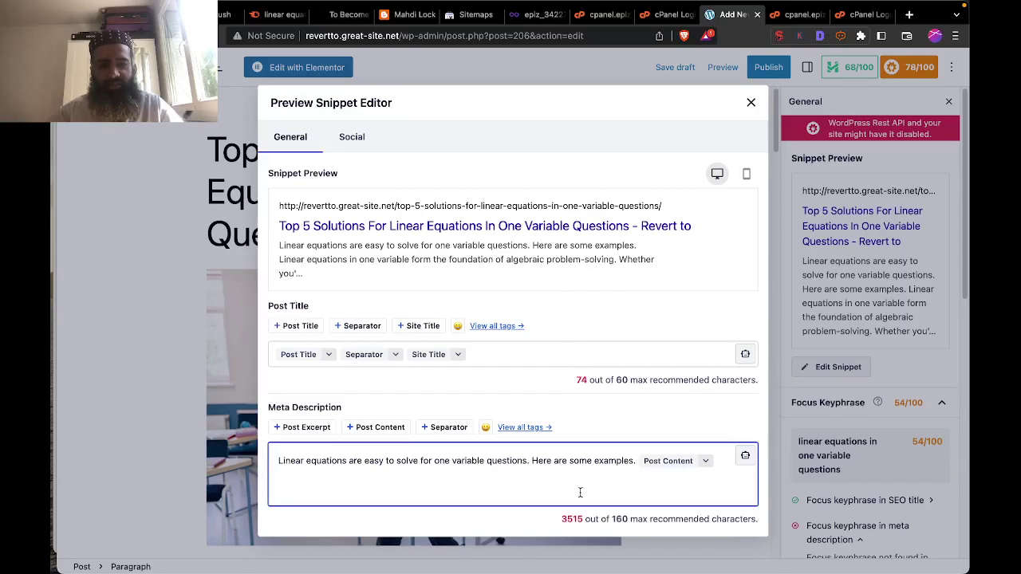
pyautogui.press('BackSpace')
pyautogui.press('BackSpace')
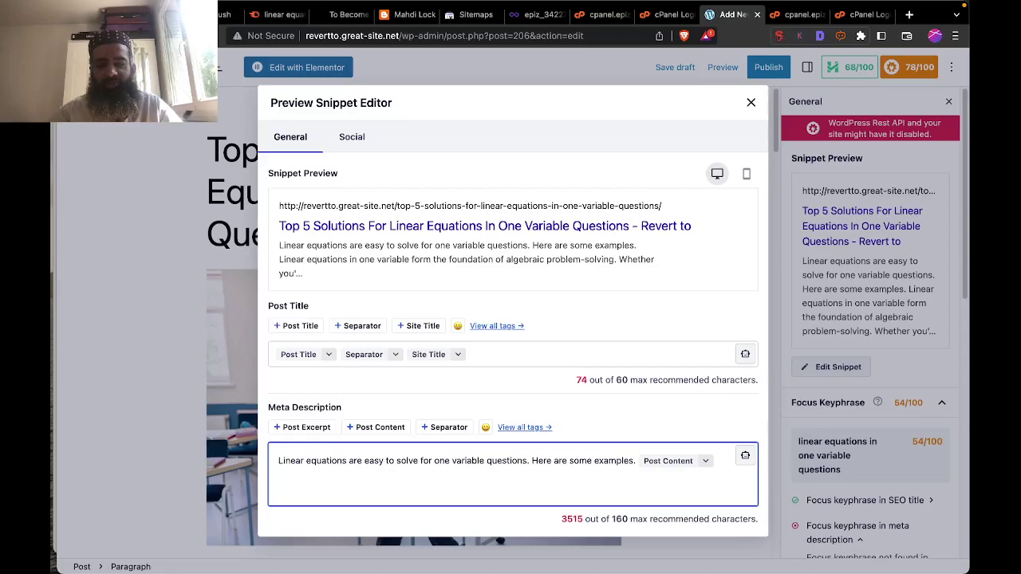
pyautogui.press('BackSpace')
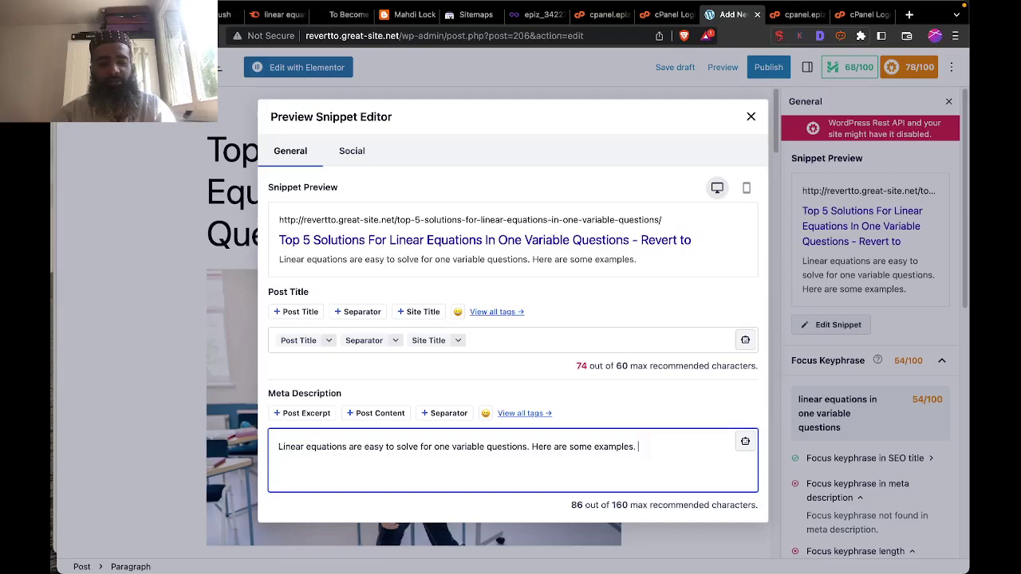
# Try to append a sentence starting with "For example" to the meta description.
pyautogui.write('For ')
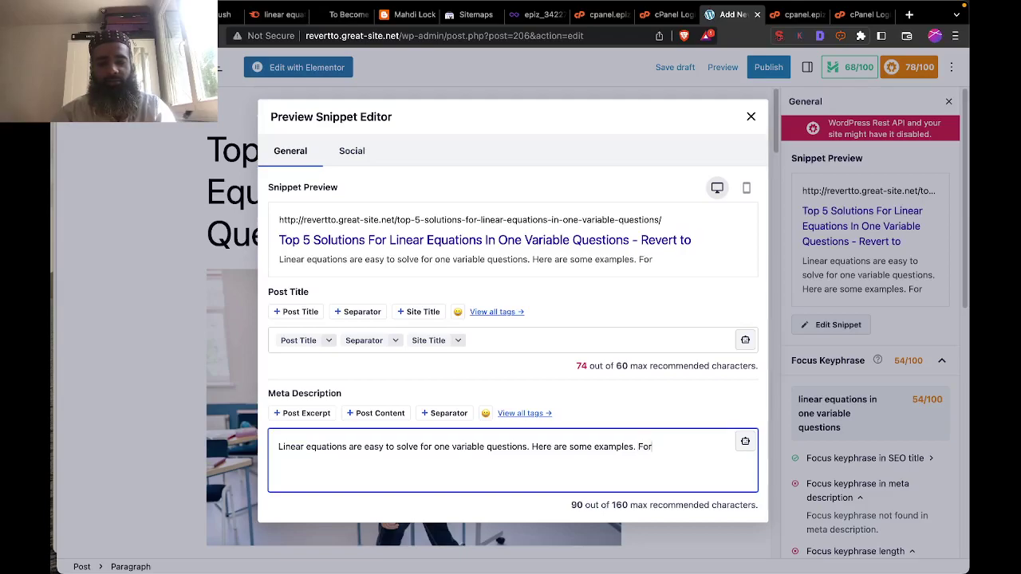
pyautogui.write('exam')
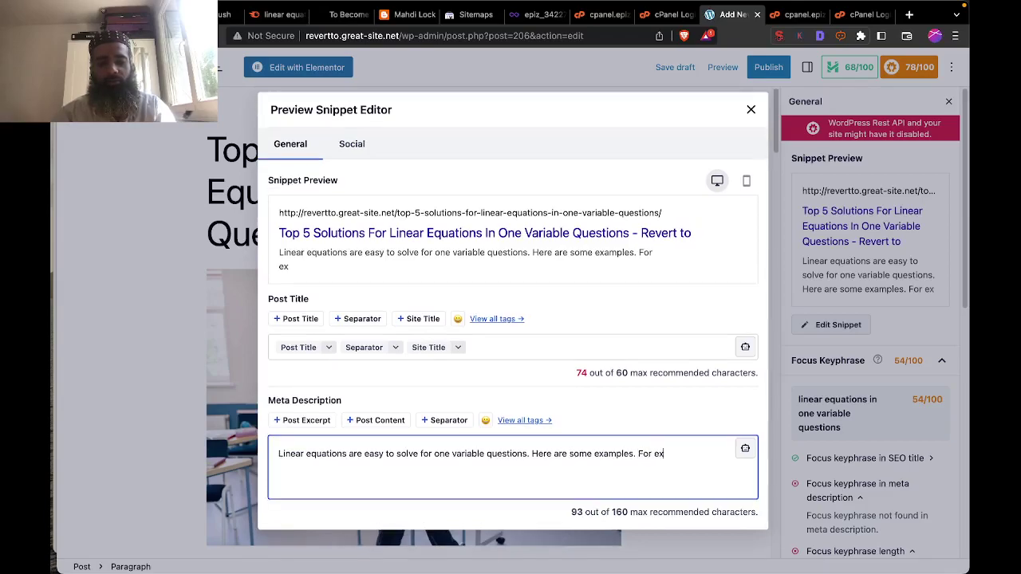
pyautogui.write('pl ein')
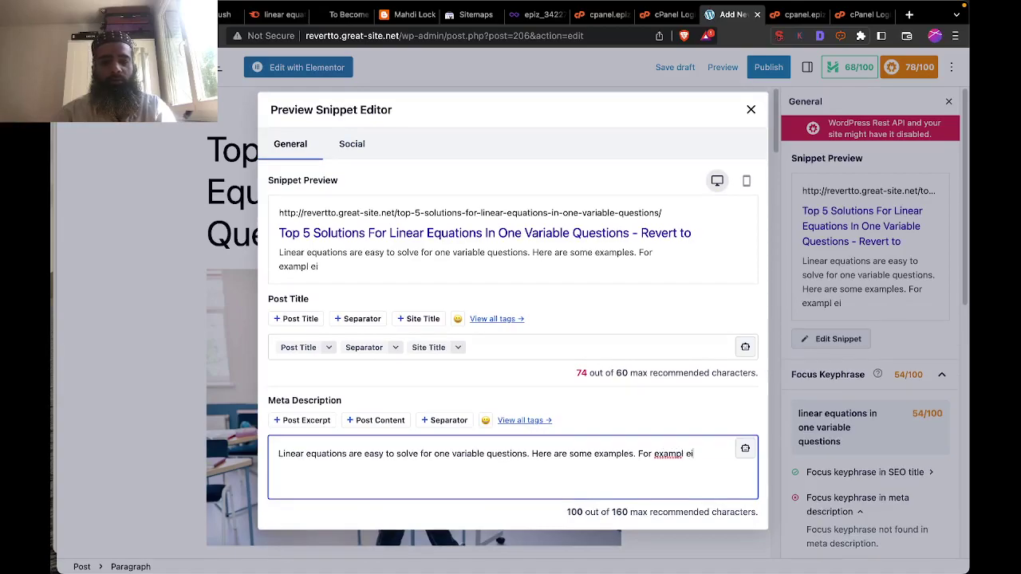
# Delete all meta description text after "Linear equations are easy to solve for one variable questions.".
pyautogui.press('BackSpace')
pyautogui.press('BackSpace')
pyautogui.press('BackSpace')
pyautogui.press('BackSpace')
pyautogui.press('BackSpace')
pyautogui.press('BackSpace')
pyautogui.press('BackSpace')
pyautogui.press('BackSpace')
pyautogui.press('BackSpace')
pyautogui.press('BackSpace')
pyautogui.press('BackSpace')
pyautogui.press('BackSpace')
pyautogui.press('BackSpace')
pyautogui.press('BackSpace')
pyautogui.press('BackSpace')
pyautogui.press('BackSpace')
pyautogui.press('BackSpace')
pyautogui.press('BackSpace')
pyautogui.press('BackSpace')
pyautogui.press('BackSpace')
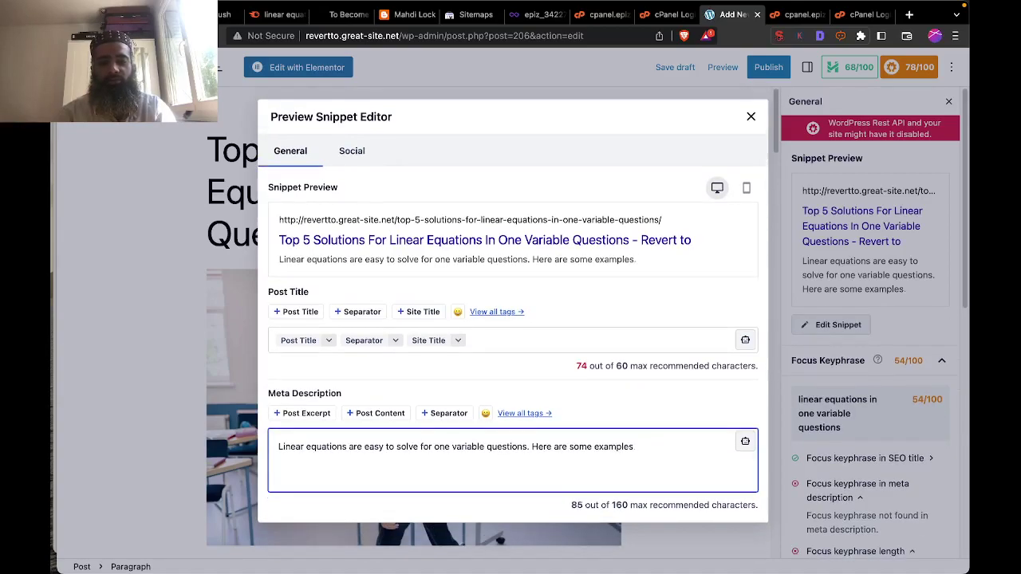
pyautogui.press('BackSpace')
pyautogui.press('BackSpace')
pyautogui.press('BackSpace')
pyautogui.press('BackSpace')
pyautogui.press('BackSpace')
pyautogui.press('BackSpace')
pyautogui.press('BackSpace')
pyautogui.press('BackSpace')
pyautogui.press('BackSpace')
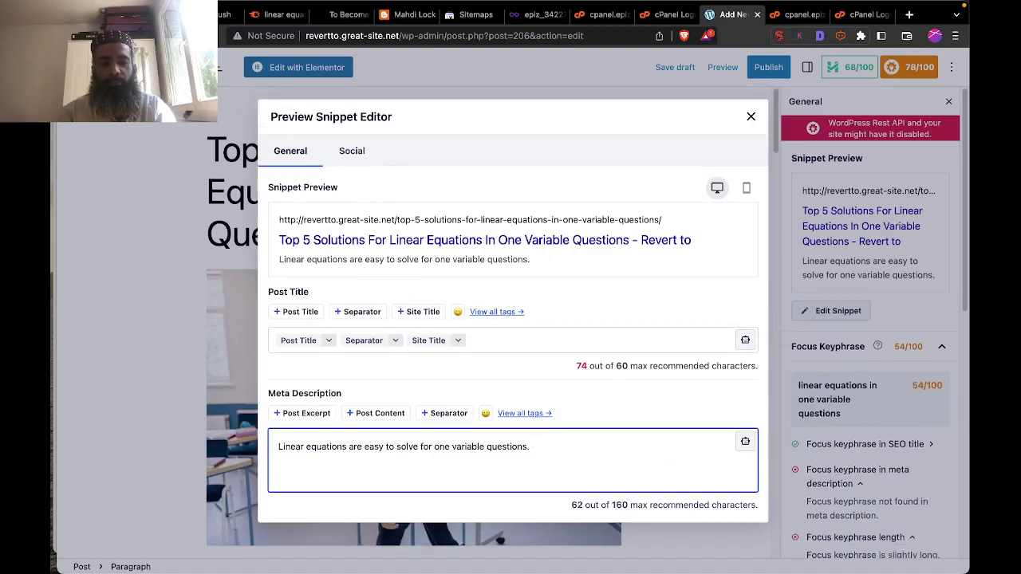
# Append "For example linear equations have x variable" to the end of the meta description.
pyautogui.write('For')
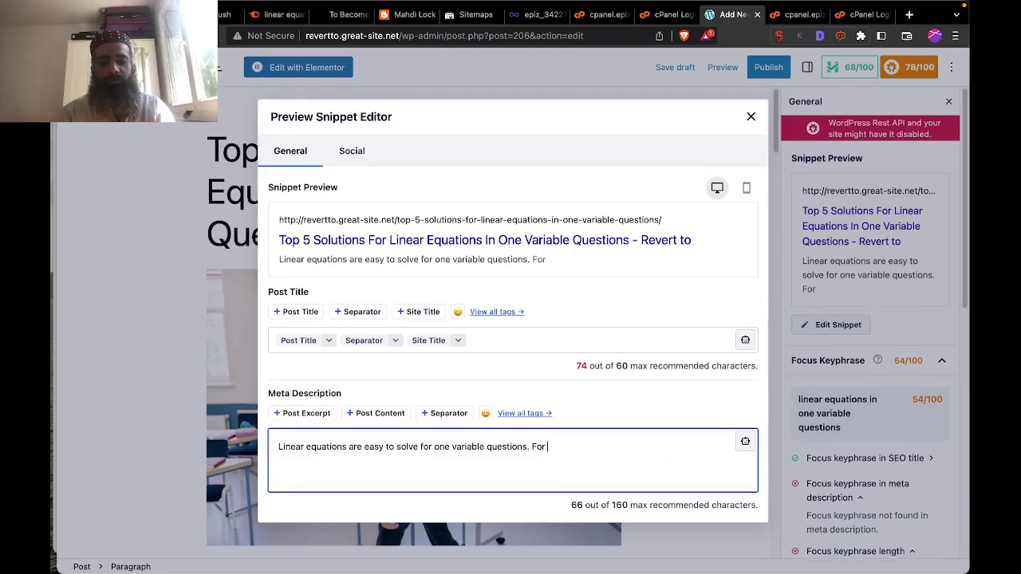
pyautogui.write(' example')
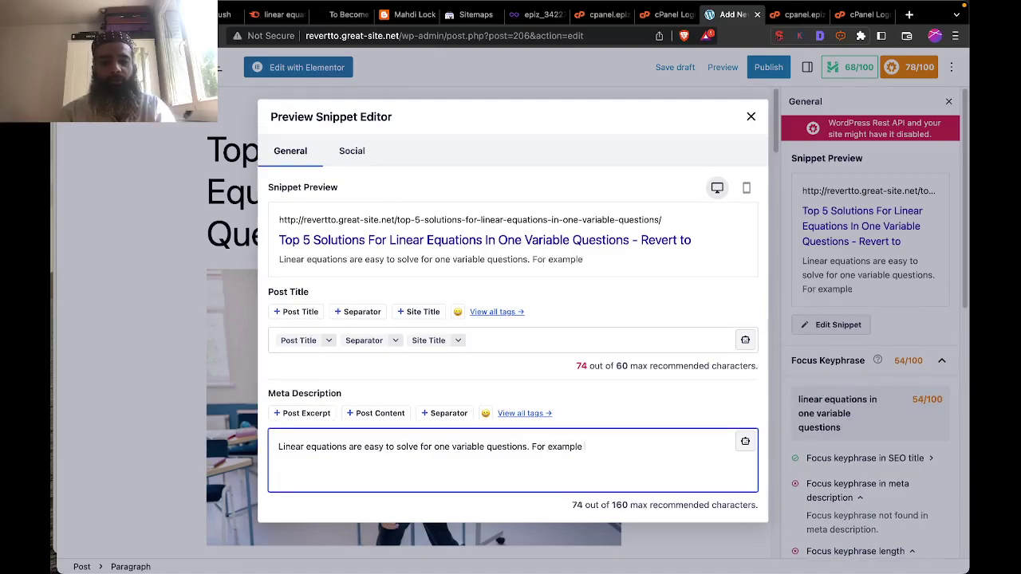
pyautogui.write(' linear ')
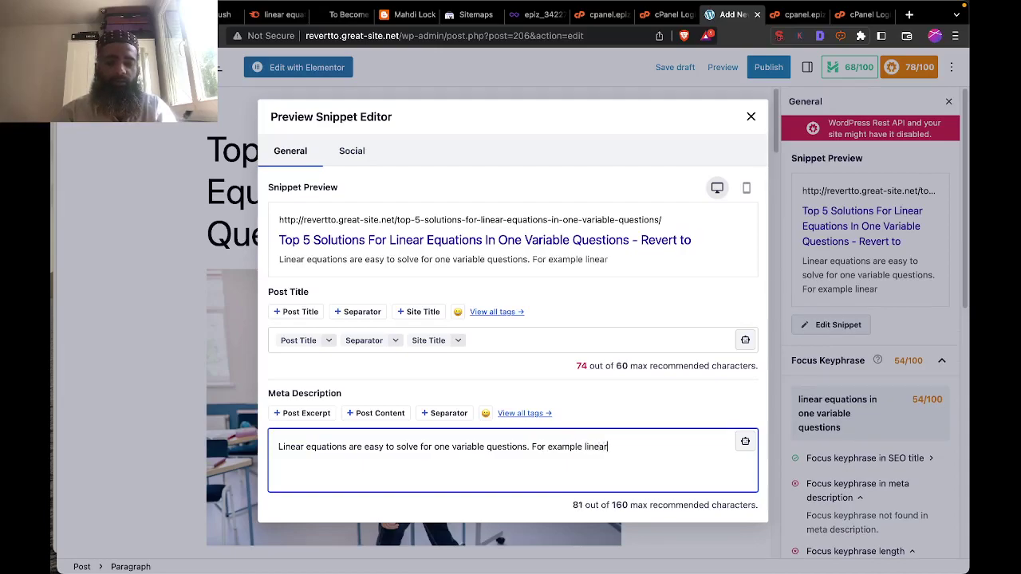
pyautogui.write('equations')
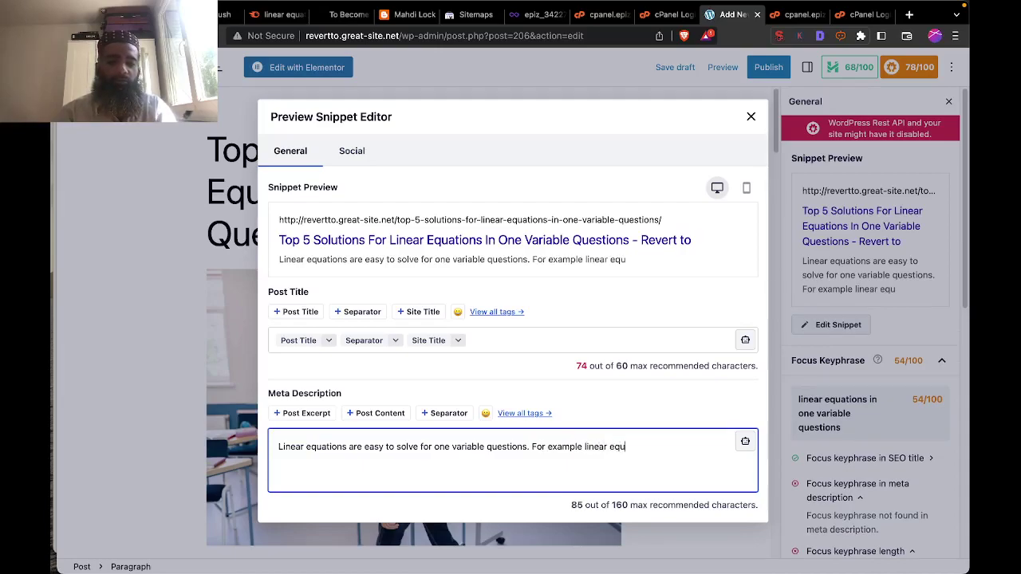
pyautogui.write(' h')
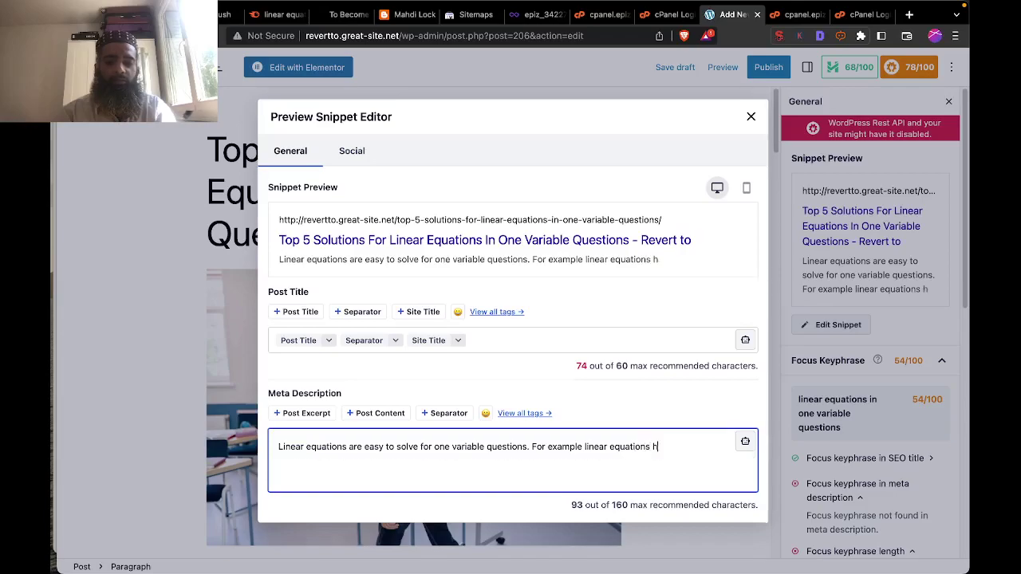
pyautogui.write('ave x varib')
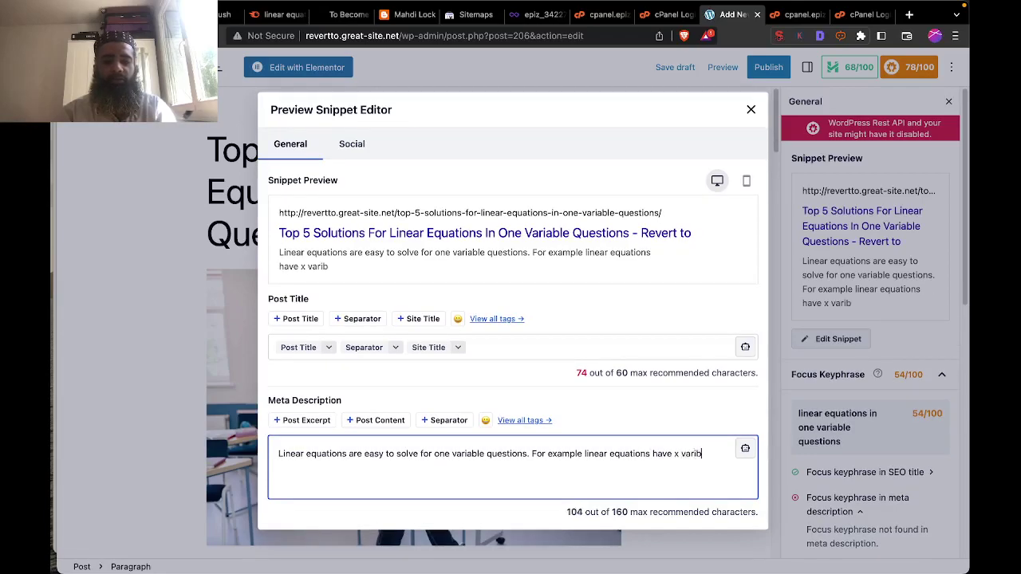
pyautogui.press('BackSpace')
pyautogui.write('able')
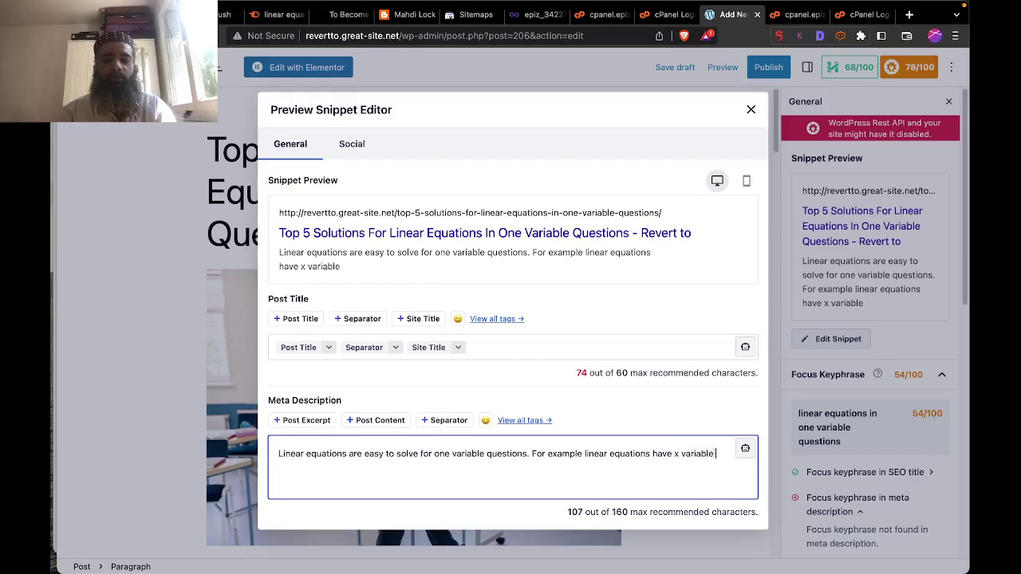
# Replace the final word "variable" in the meta description with "as independent variable and y as dependent variable.".
pyautogui.press('BackSpace')
pyautogui.press('BackSpace')
pyautogui.press('BackSpace')
pyautogui.press('BackSpace')
pyautogui.press('BackSpace')
pyautogui.press('BackSpace')
pyautogui.press('BackSpace')
pyautogui.press('BackSpace')
pyautogui.press('BackSpace')
pyautogui.write('as independent variabl')
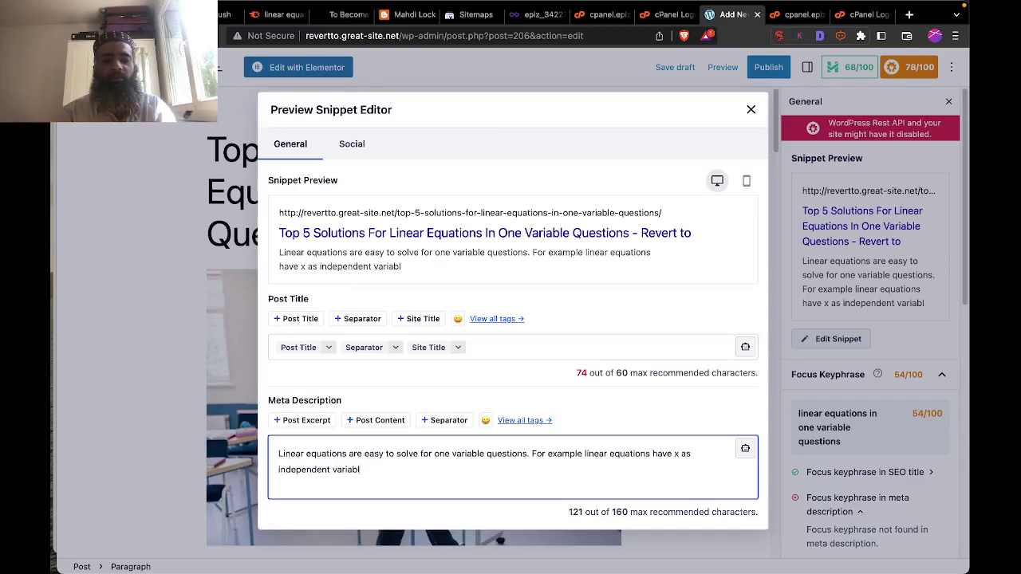
pyautogui.write('e and y as dependent variable.')
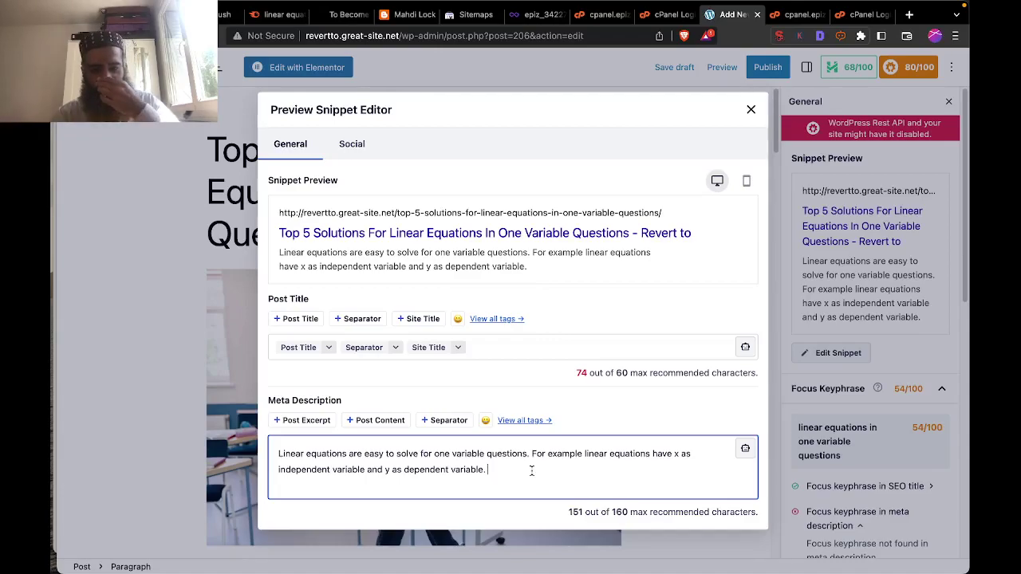
# Shorten the SEO post title by removing the Separator and Site Title tags, keeping only Post Title.
pyautogui.click(578, 372)
pyautogui.moveTo(576, 372); pyautogui.dragTo(599, 372)
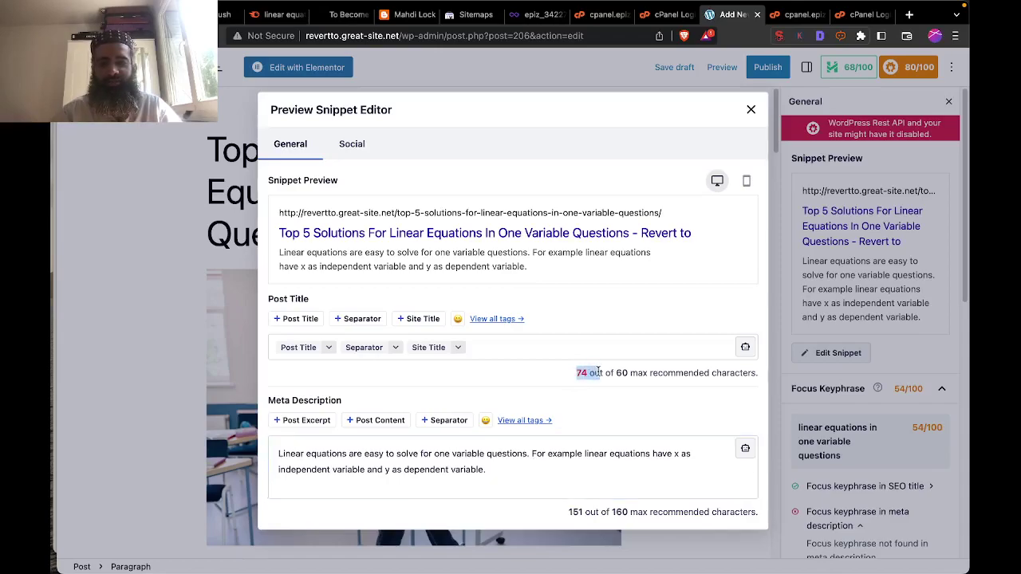
pyautogui.click(525, 385)
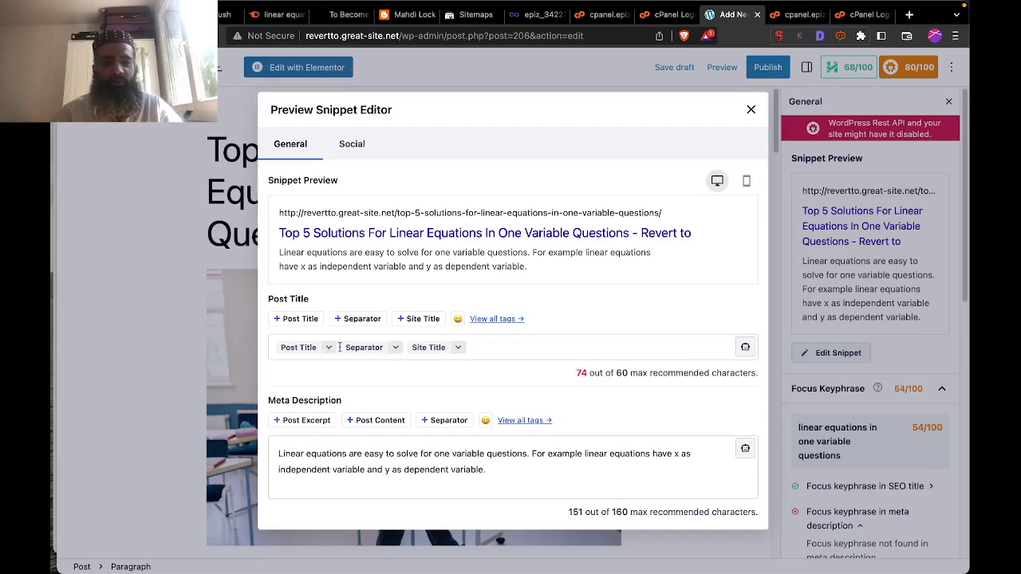
pyautogui.click(397, 349)
pyautogui.press('BackSpace')
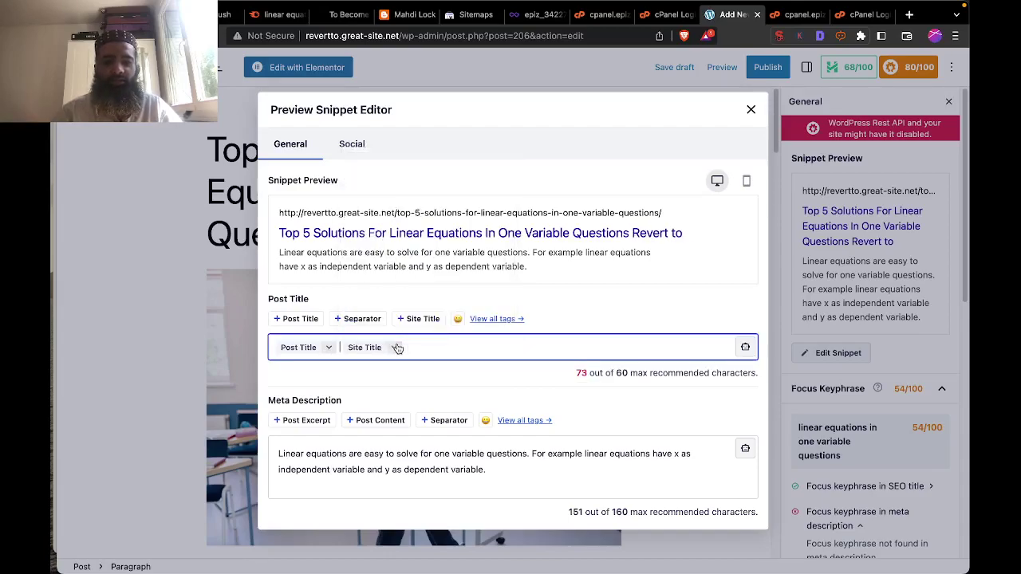
pyautogui.click(435, 372)
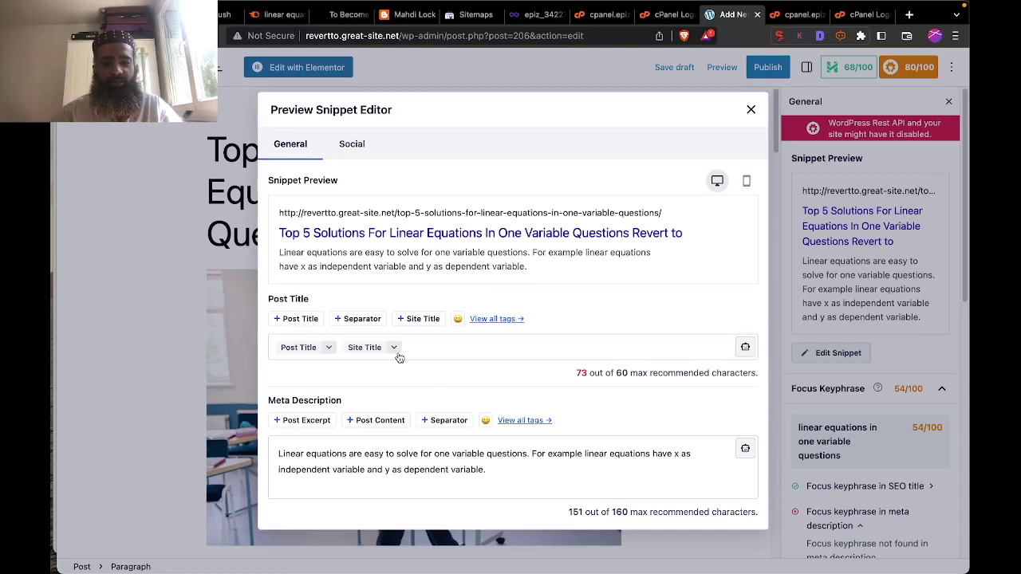
pyautogui.click(394, 349)
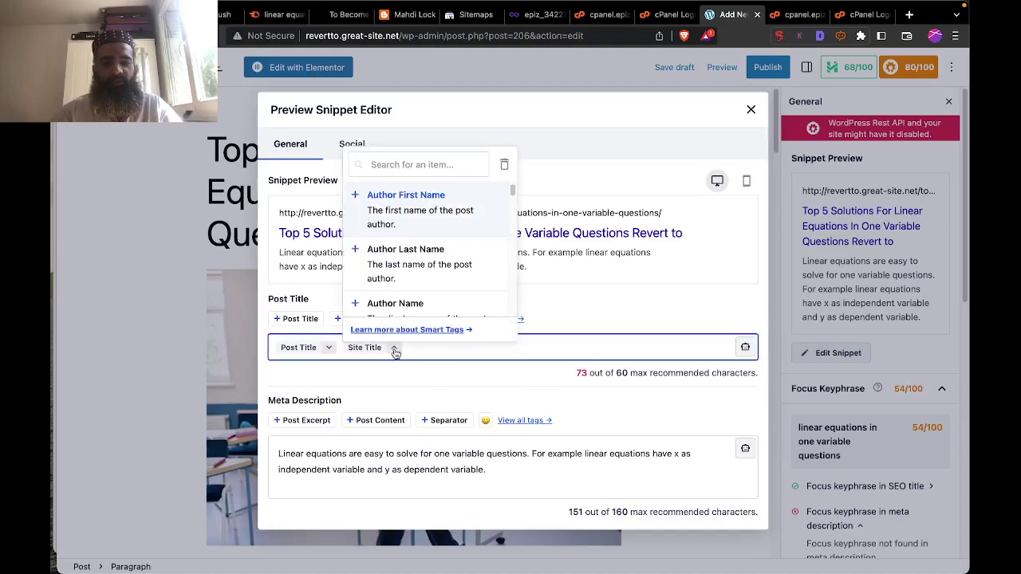
pyautogui.press('BackSpace')
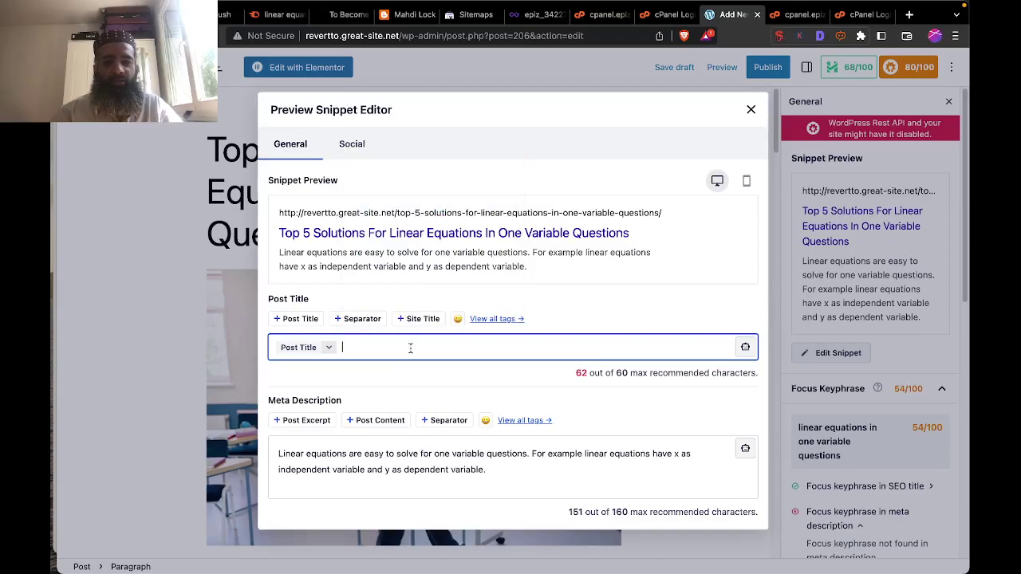
pyautogui.click(405, 371)
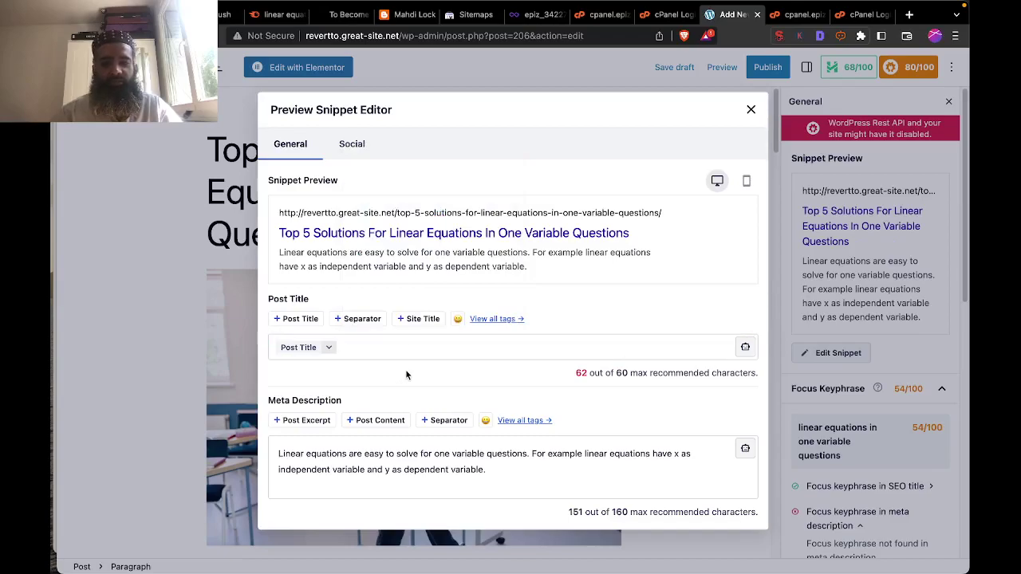
# Try the Site Title tag alone as the SEO post title, and restore the Post Title tag in its place.
pyautogui.click(324, 348)
pyautogui.press('BackSpace')
pyautogui.click(423, 318)
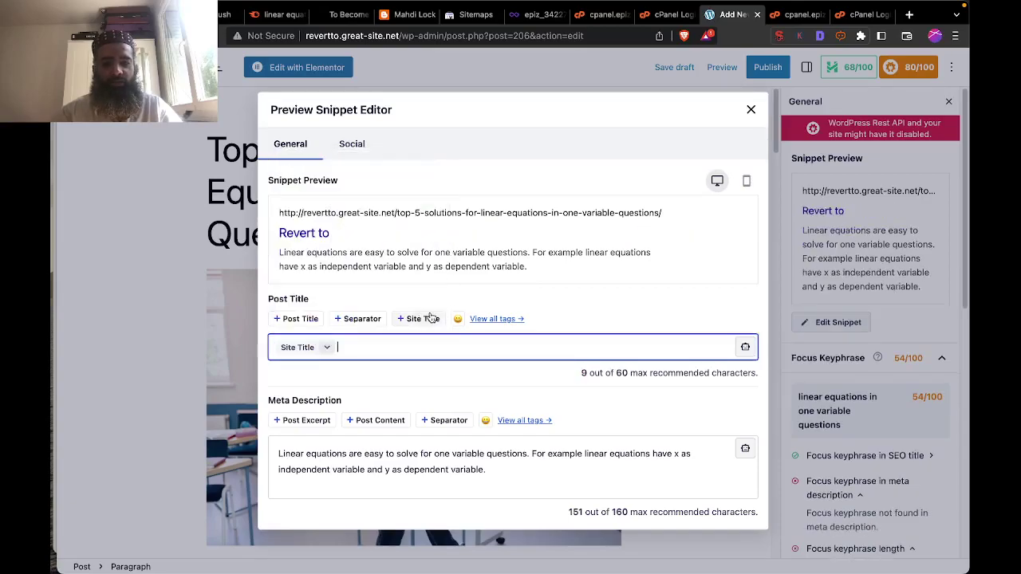
pyautogui.press('BackSpace')
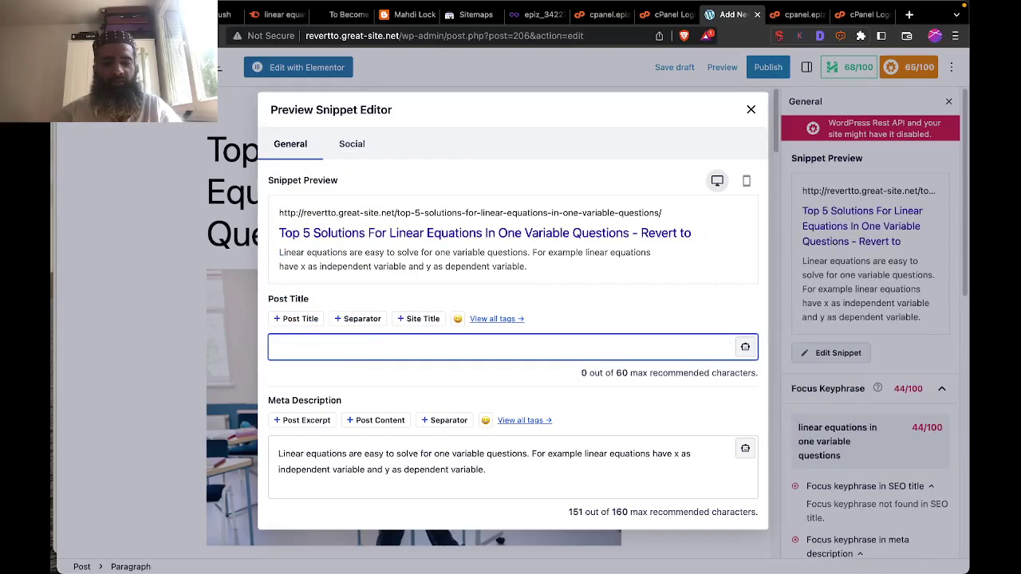
pyautogui.click(297, 319)
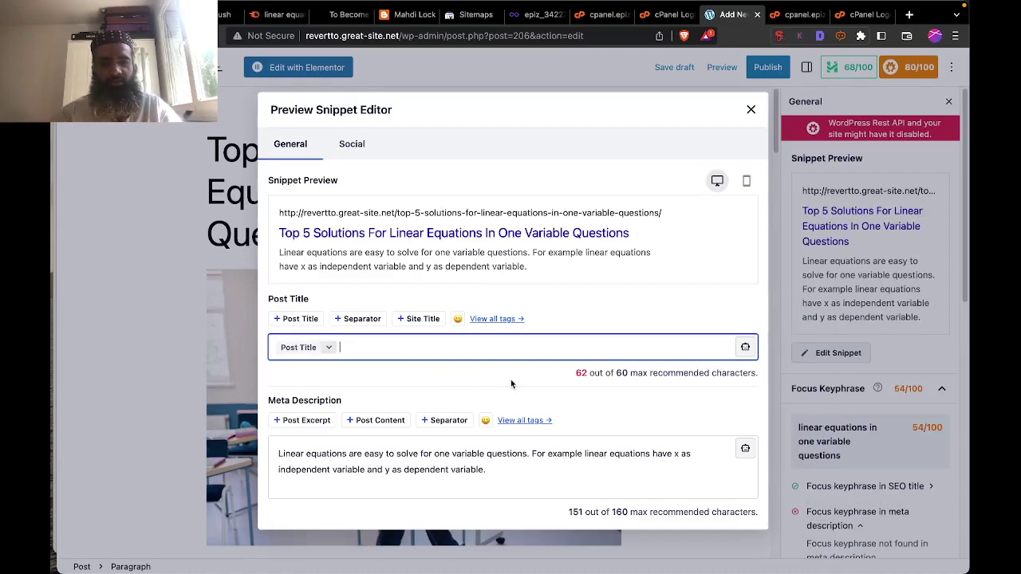
# Compare the mobile and desktop snippet previews of the shortened title and the meta description.
pyautogui.click(745, 182)
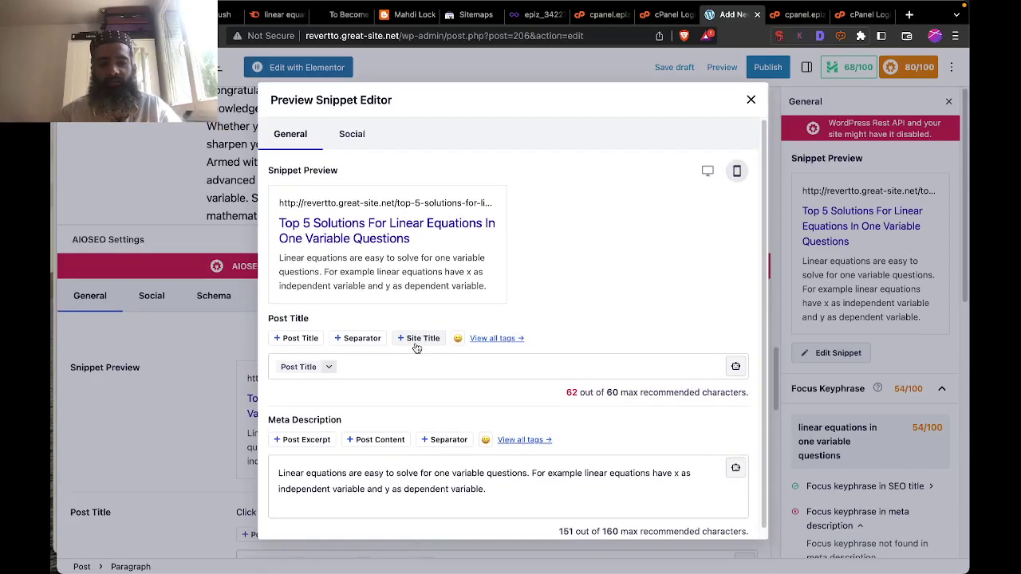
pyautogui.click(705, 171)
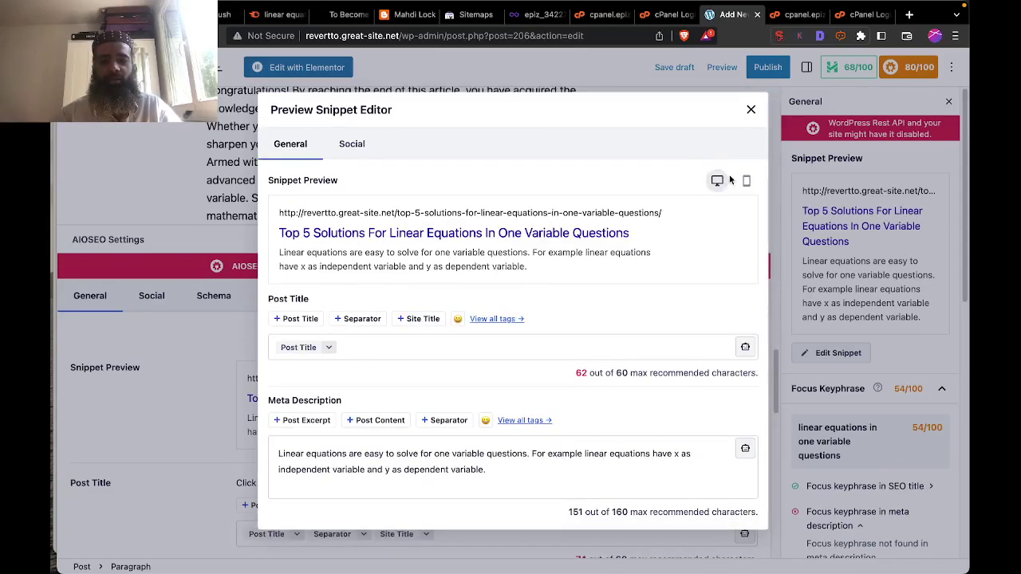
pyautogui.click(746, 182)
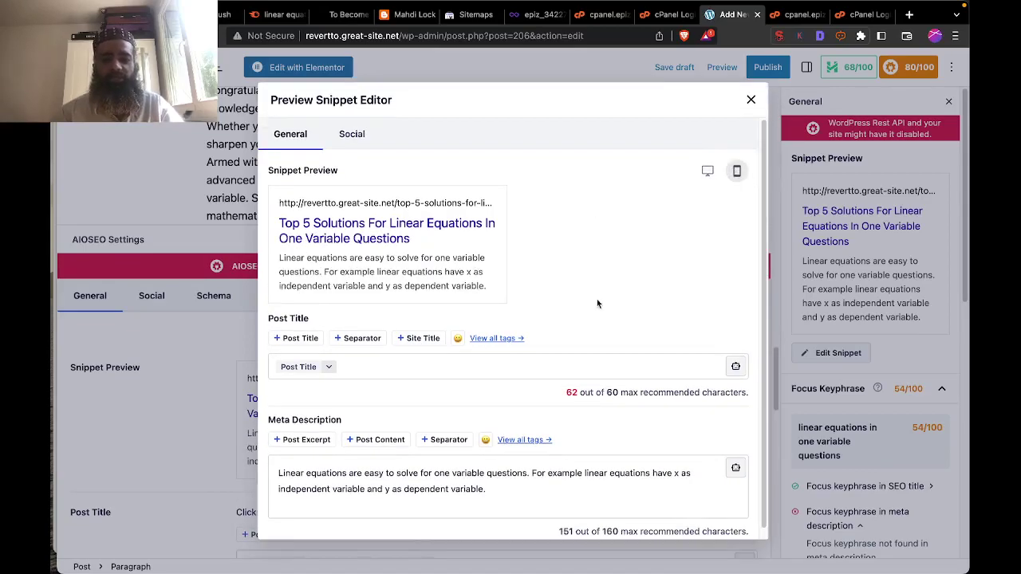
pyautogui.scroll(-1, 530, 324)
pyautogui.click(496, 489)
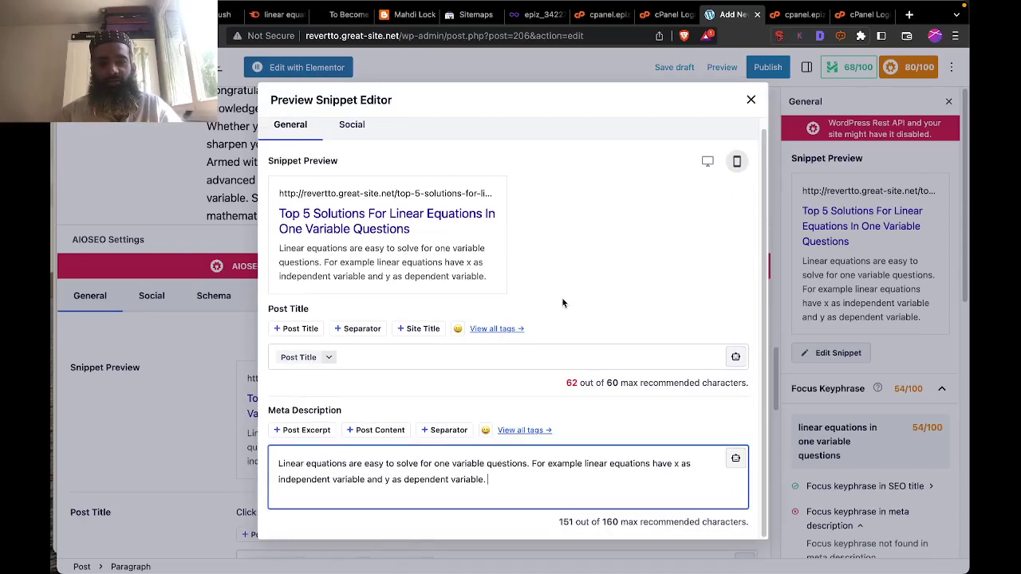
pyautogui.scroll(1, 562, 303)
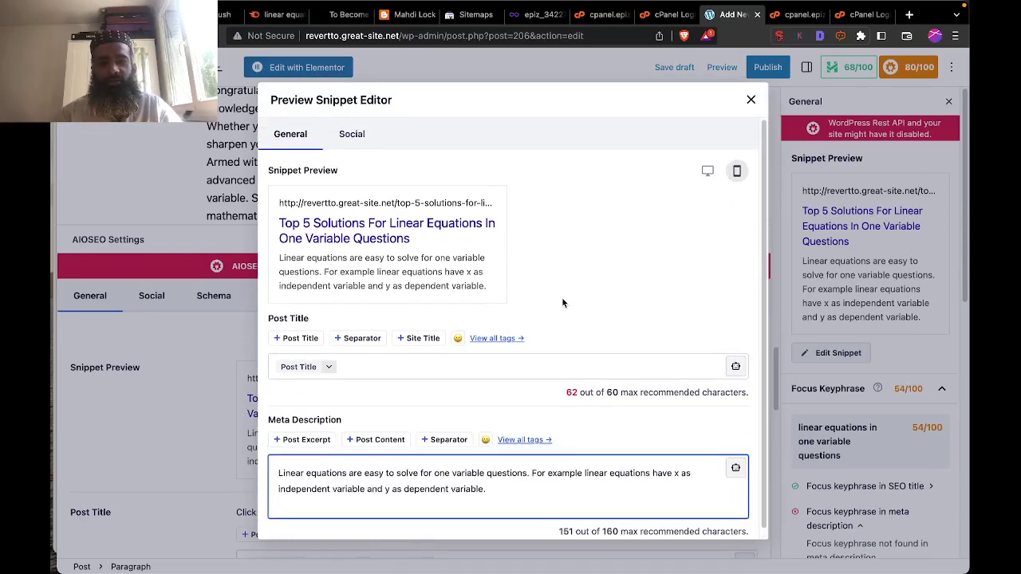
# Close the snippet editor, check the focus keyphrase analysis and save the post as a draft.
pyautogui.click(751, 100)
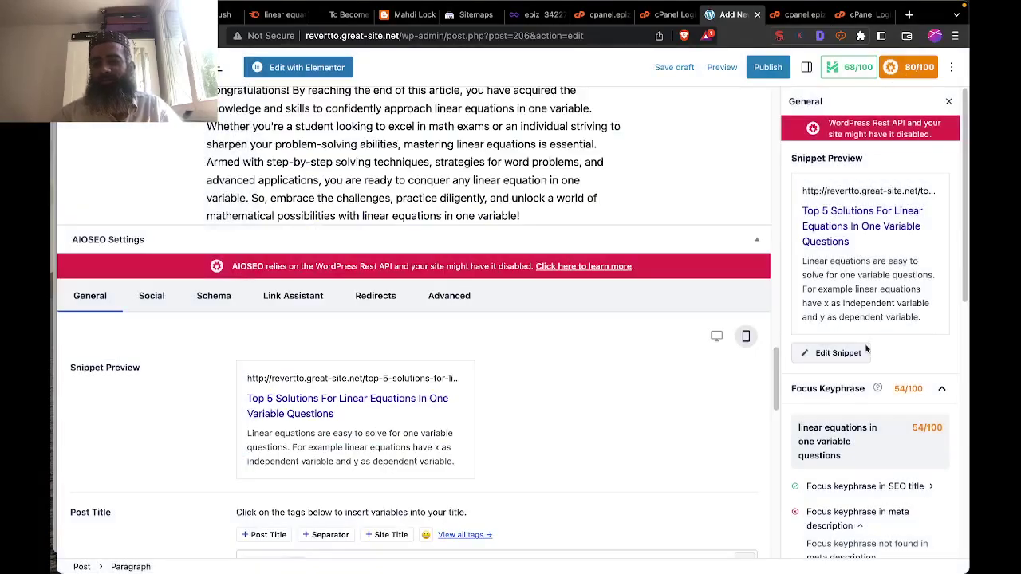
pyautogui.scroll(-3, 867, 349)
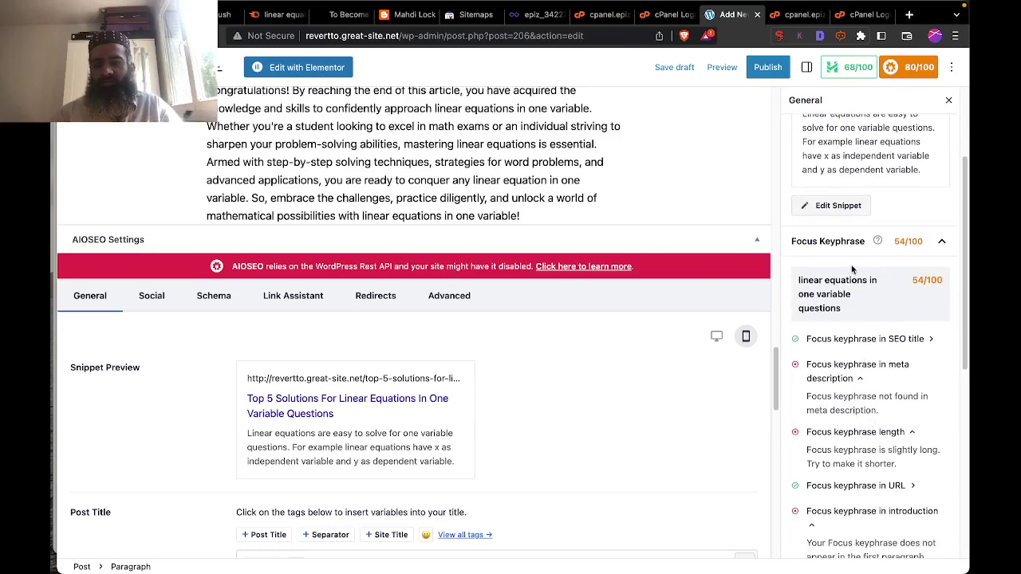
pyautogui.click(674, 67)
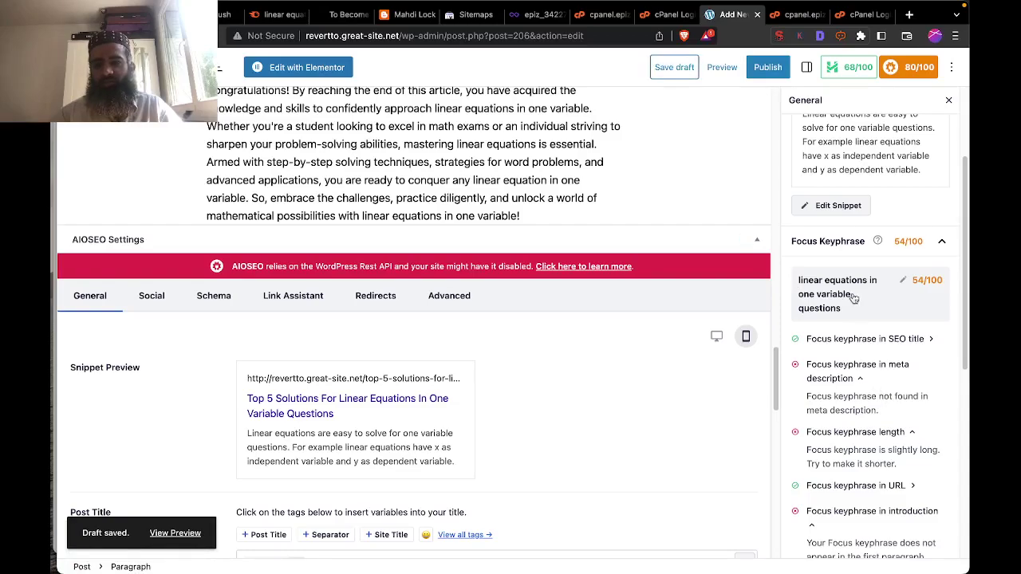
# Reopen the snippet editor and check the meta description against the copied focus keyphrase in the clipboard history.
pyautogui.scroll(2, 854, 298)
pyautogui.scroll(-3, 854, 297)
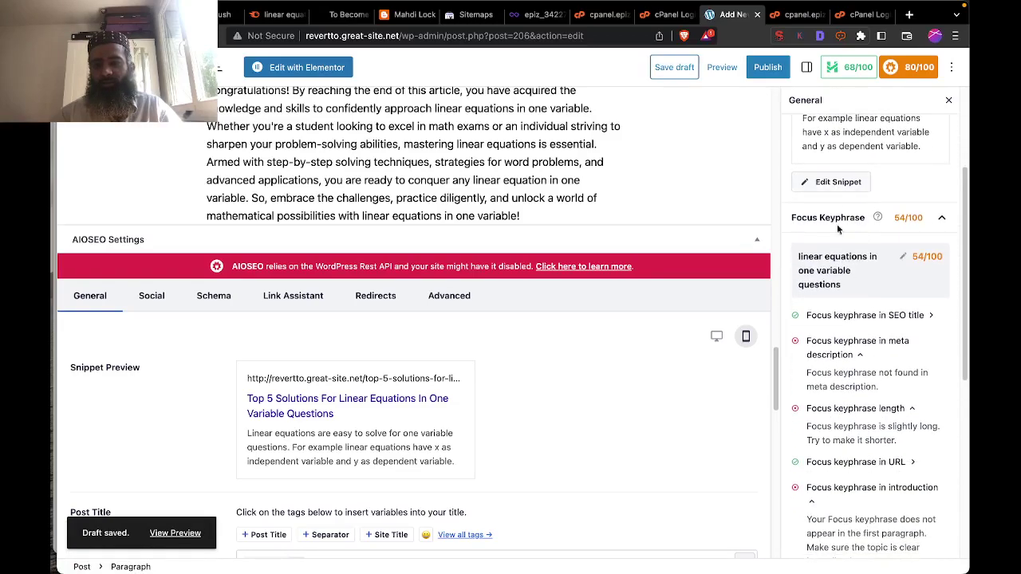
pyautogui.click(838, 182)
pyautogui.scroll(-1, 420, 374)
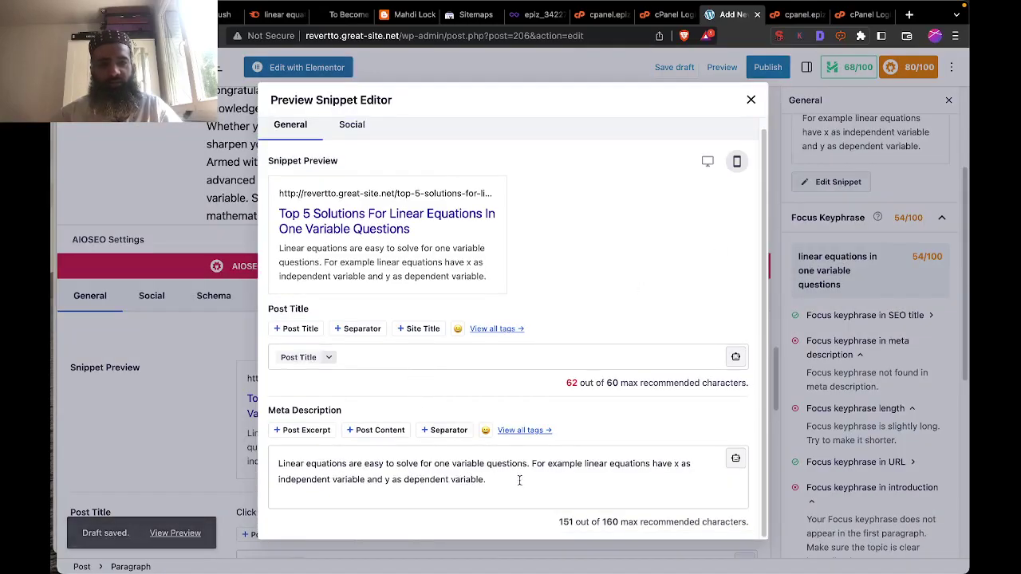
pyautogui.scroll(1, 519, 480)
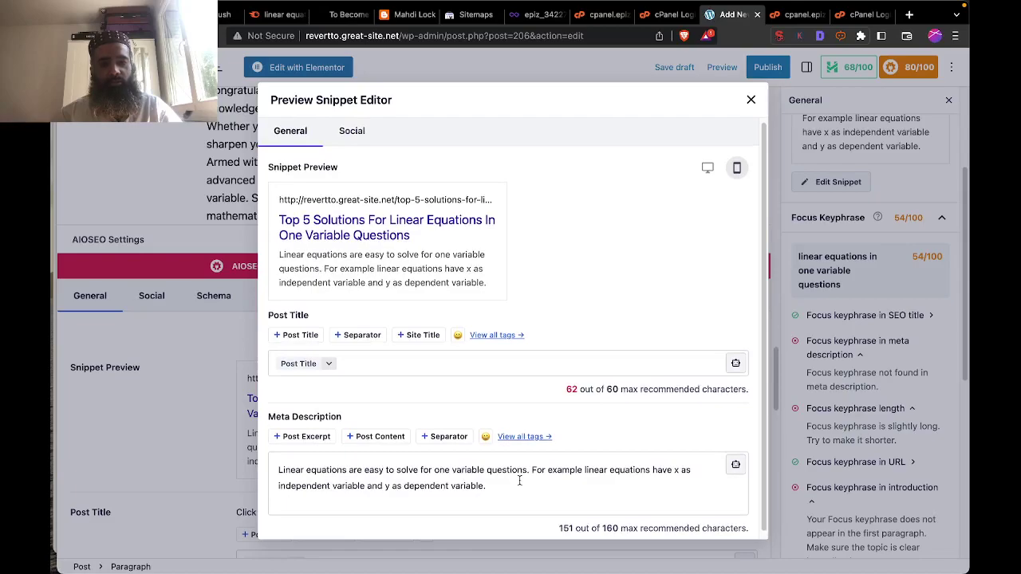
pyautogui.scroll(-1, 519, 480)
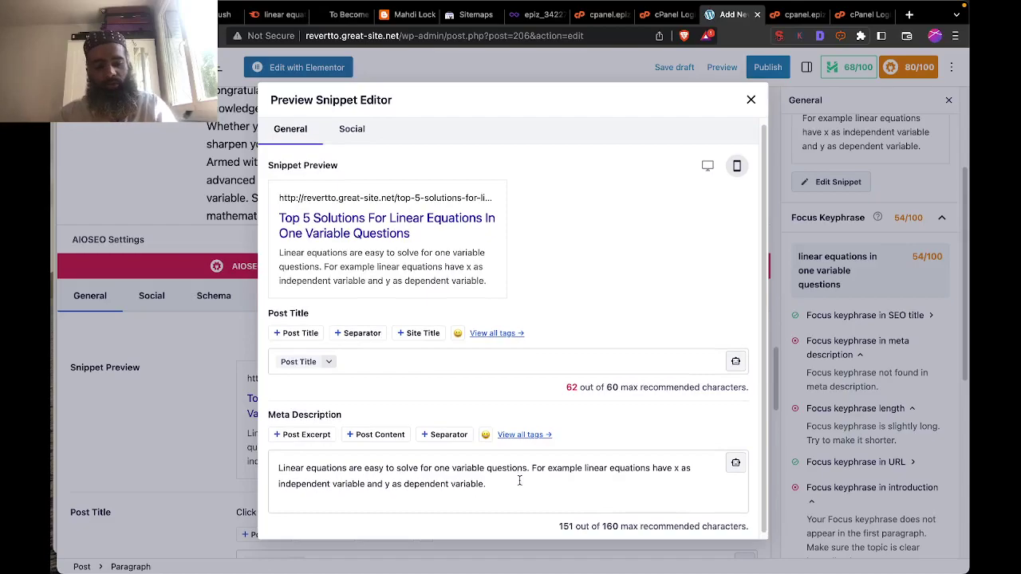
pyautogui.press('super+shift+v')
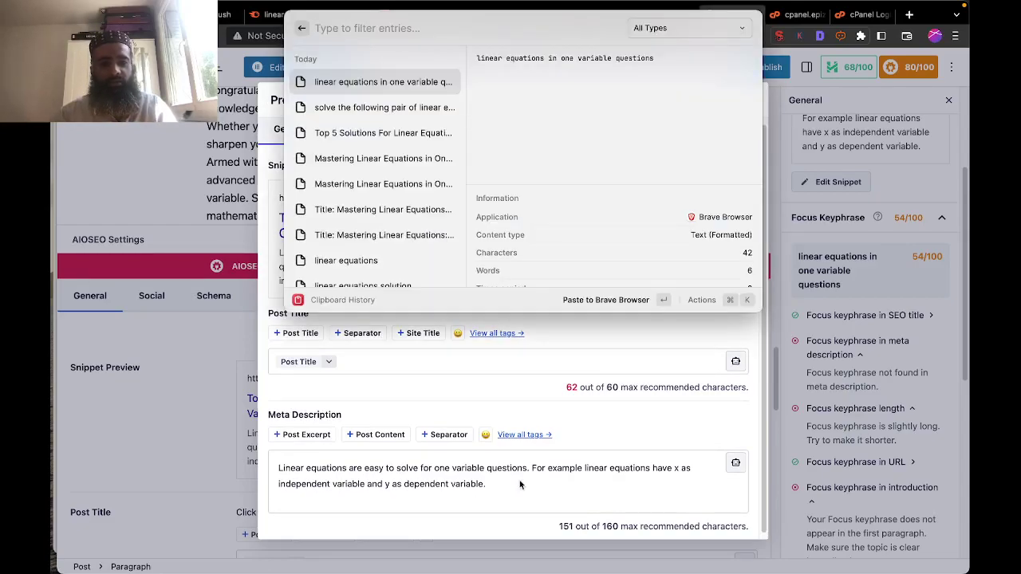
pyautogui.press('Escape')
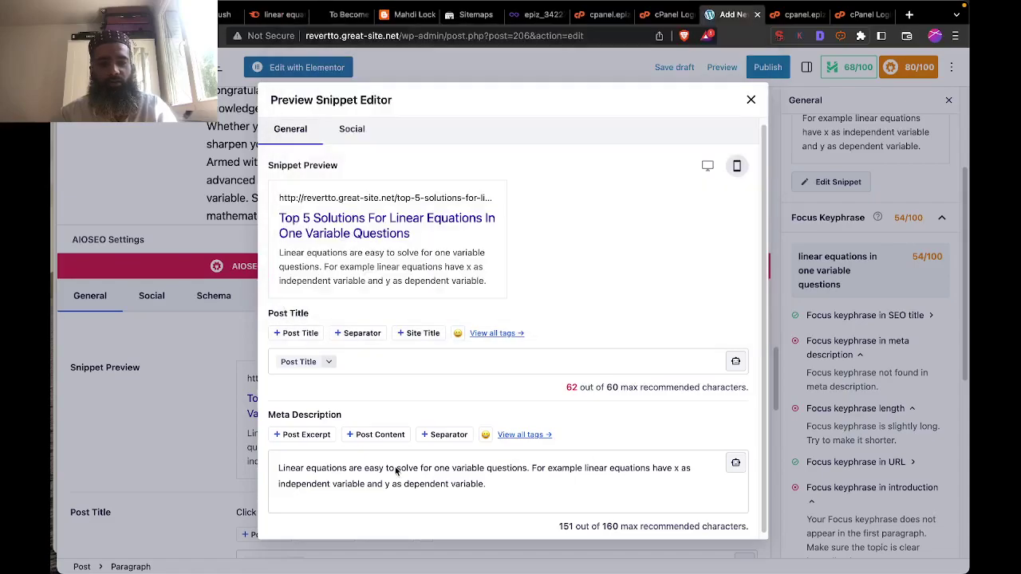
# Change "for" to "in" before "one variable questions" in the meta description, close the editor and save the draft.
pyautogui.click(432, 471)
pyautogui.press('BackSpace')
pyautogui.press('BackSpace')
pyautogui.press('BackSpace')
pyautogui.write('in')
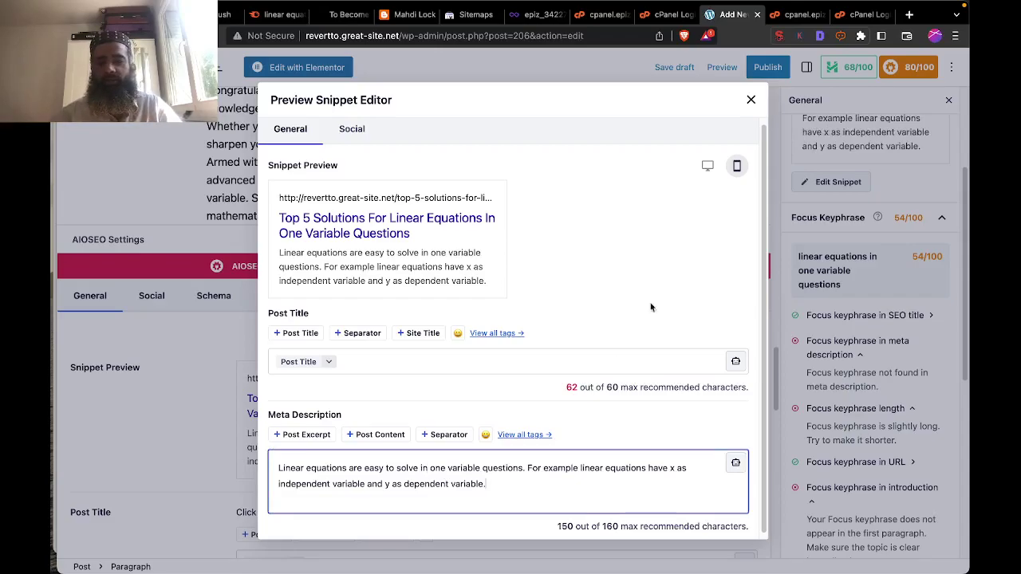
pyautogui.click(751, 100)
pyautogui.click(686, 69)
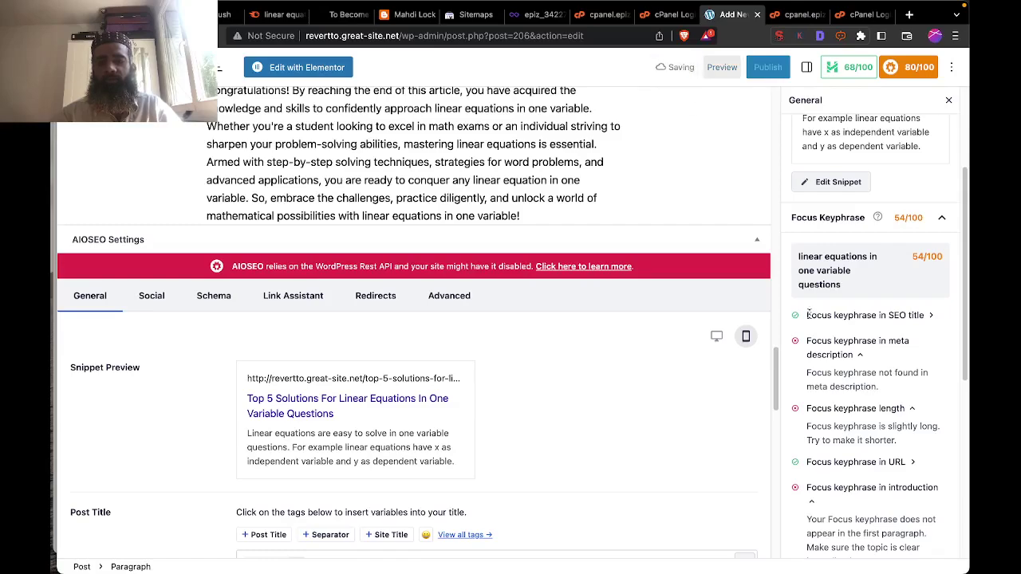
# Insert "questions" after "Linear equations in one variable" at the start of the introduction paragraph.
pyautogui.scroll(-1, 878, 371)
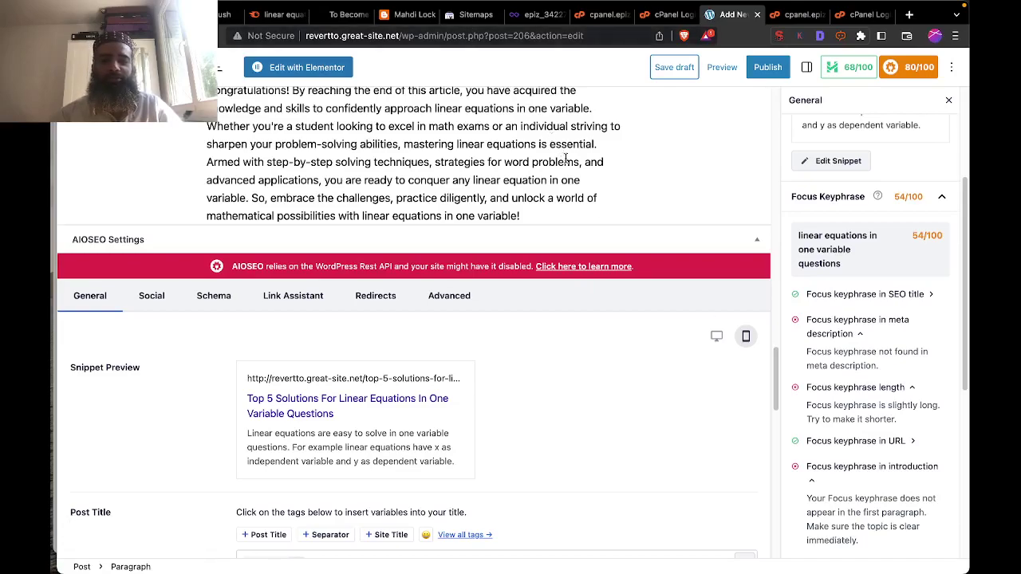
pyautogui.scroll(-3, 851, 345)
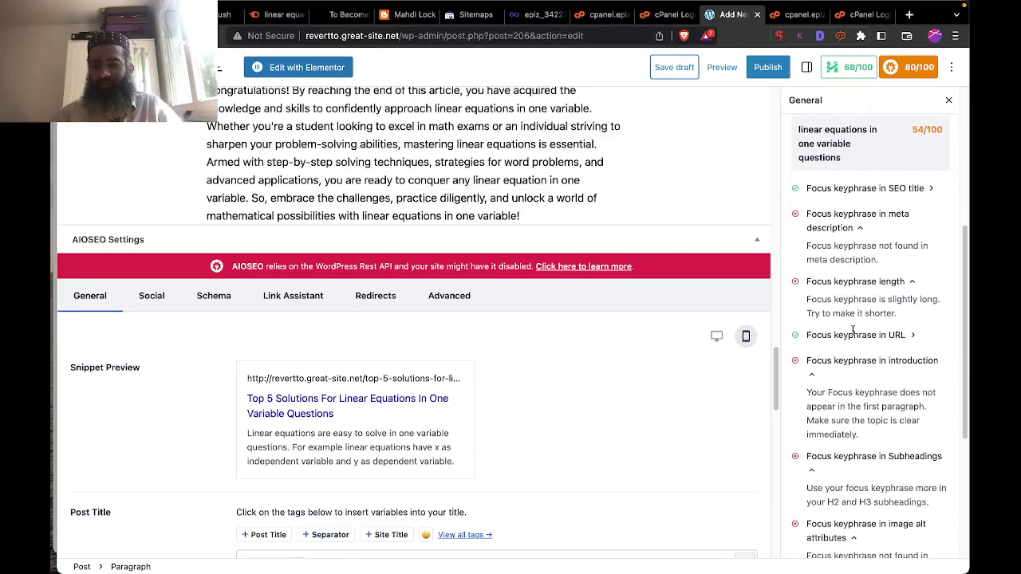
pyautogui.scroll(-1, 881, 380)
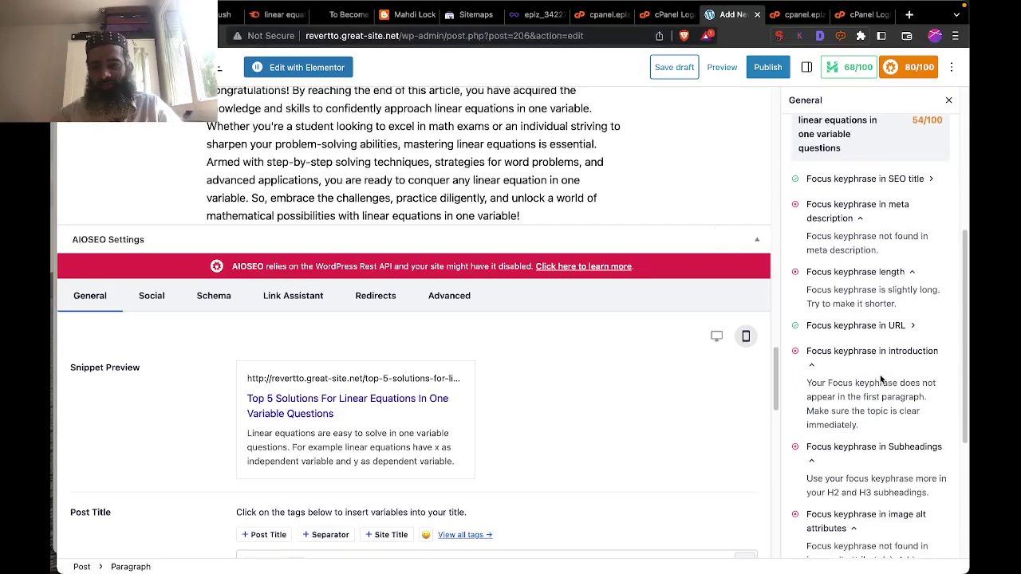
pyautogui.scroll(-1, 880, 380)
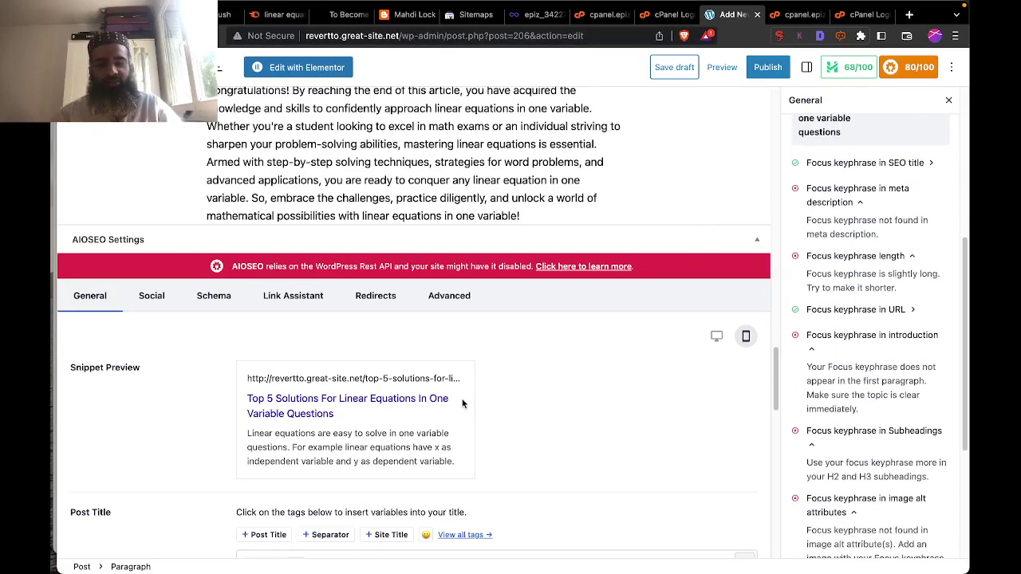
pyautogui.scroll(10, 467, 403)
pyautogui.scroll(10, 461, 399)
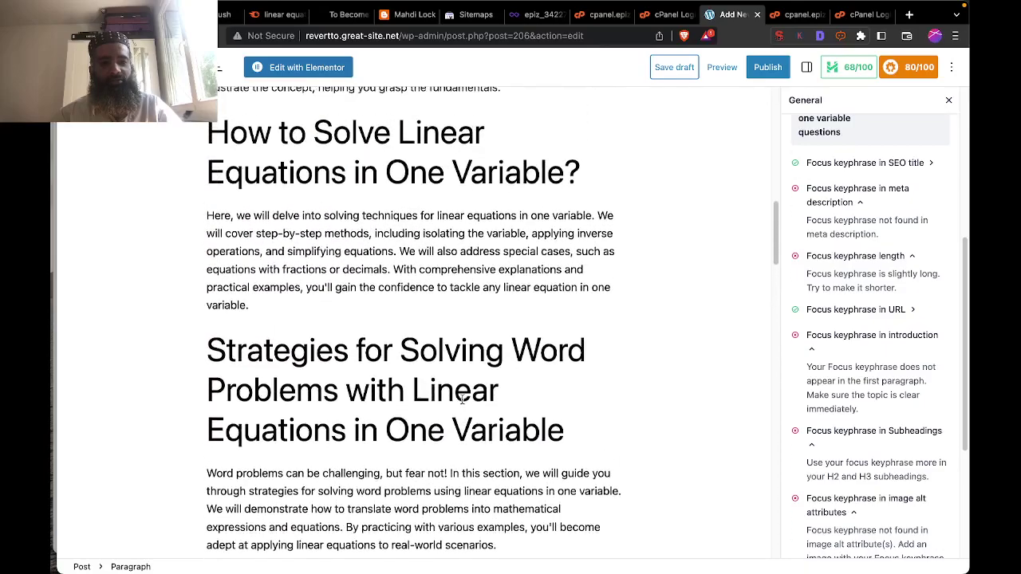
pyautogui.scroll(4, 461, 400)
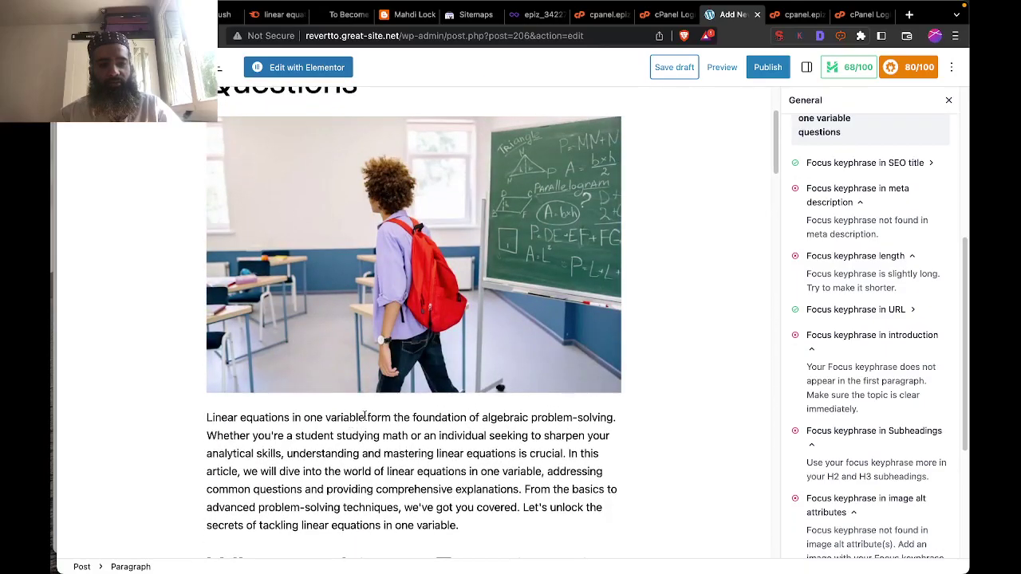
pyautogui.click(364, 417)
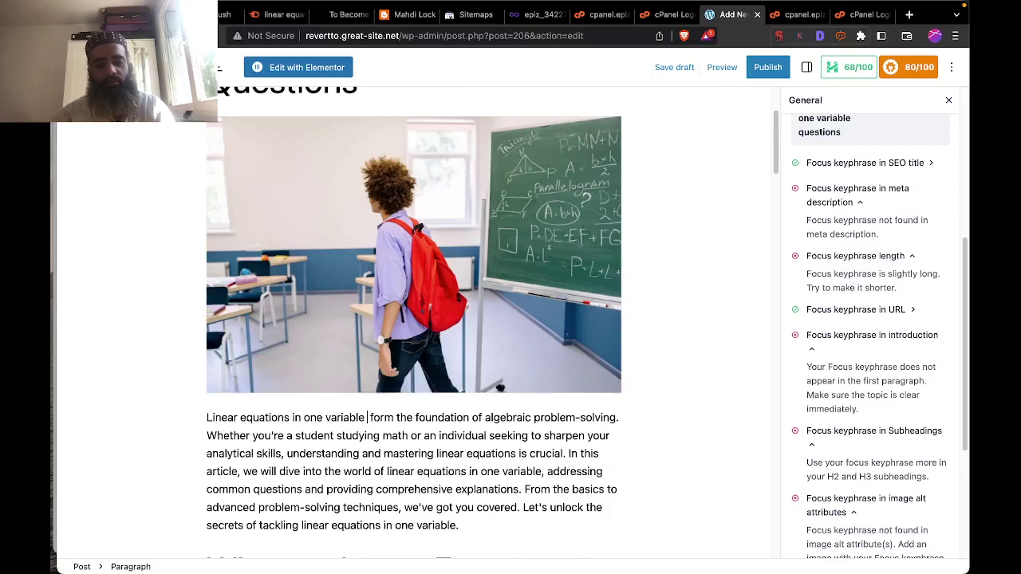
pyautogui.write('q')
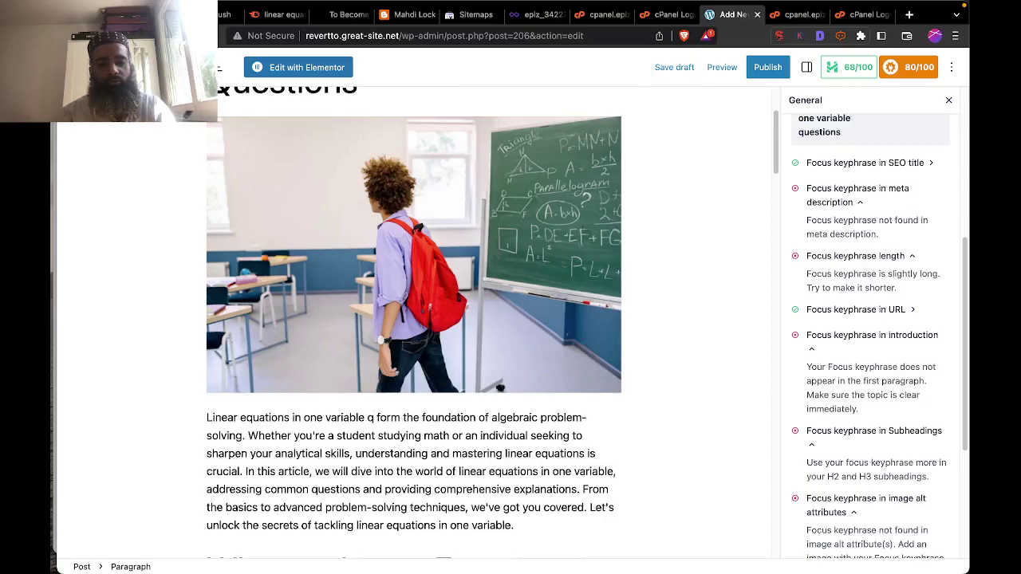
pyautogui.write('uestions')
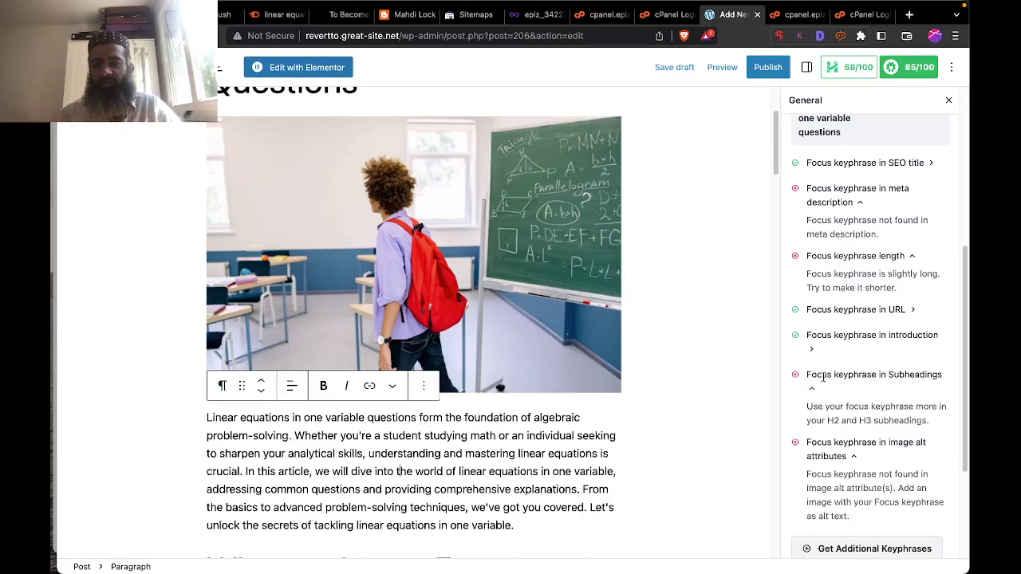
# Add "questions" before the question mark in the "How to Solve Linear Equations in One Variable?" subheading.
pyautogui.scroll(-5, 389, 453)
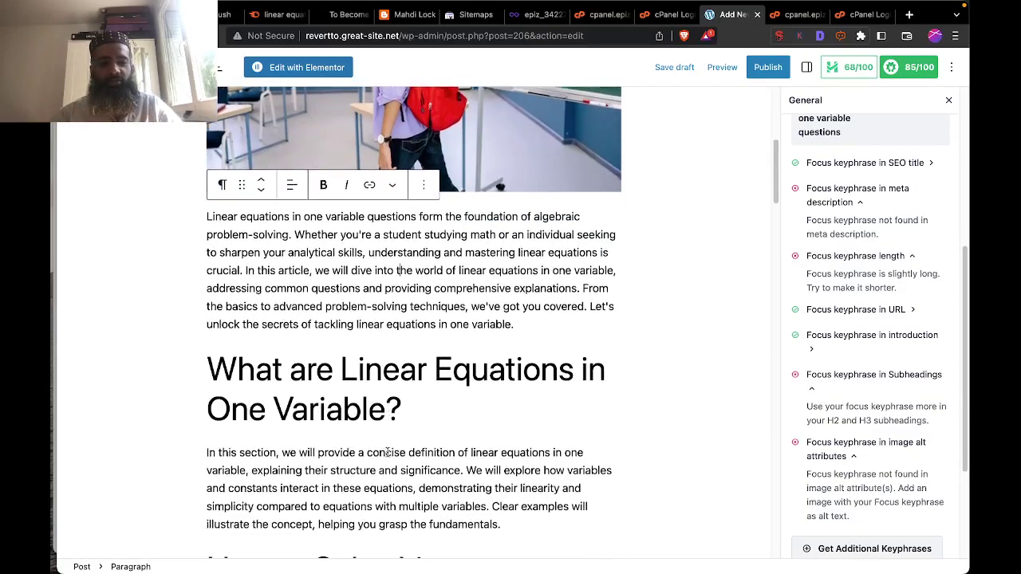
pyautogui.scroll(-1, 389, 452)
pyautogui.click(394, 335)
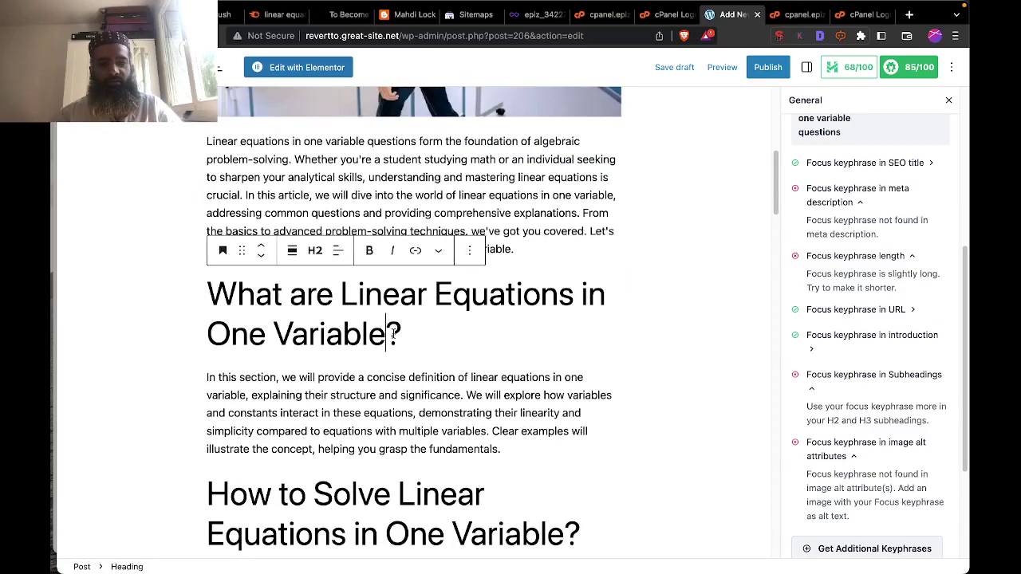
pyautogui.scroll(-1, 394, 359)
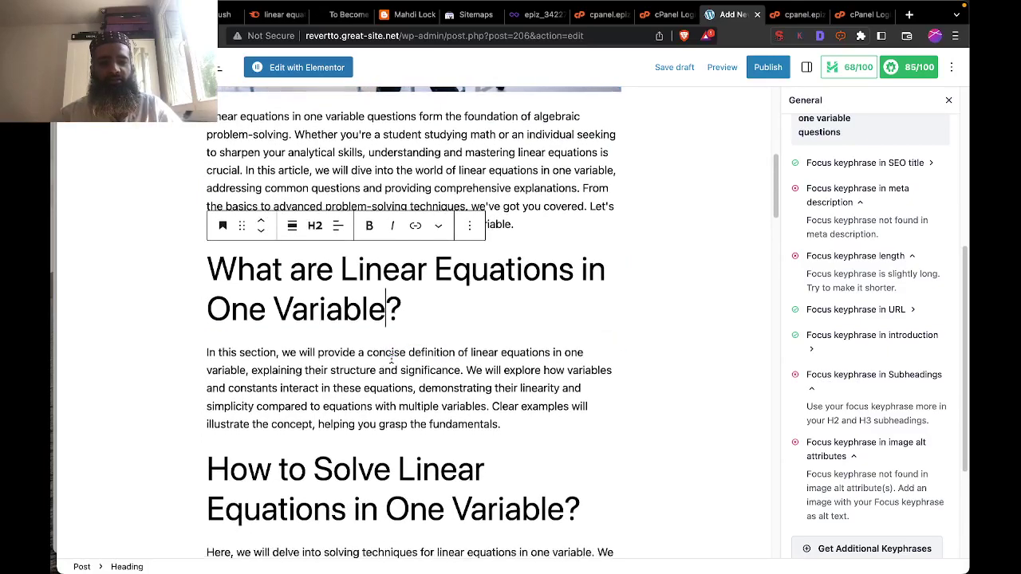
pyautogui.scroll(-2, 402, 407)
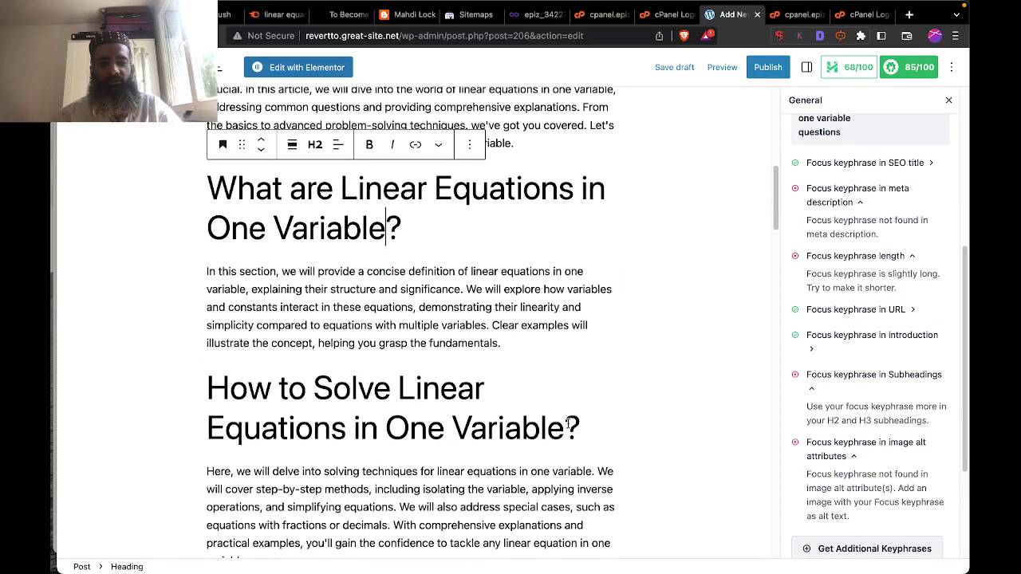
pyautogui.click(566, 427)
pyautogui.write('q')
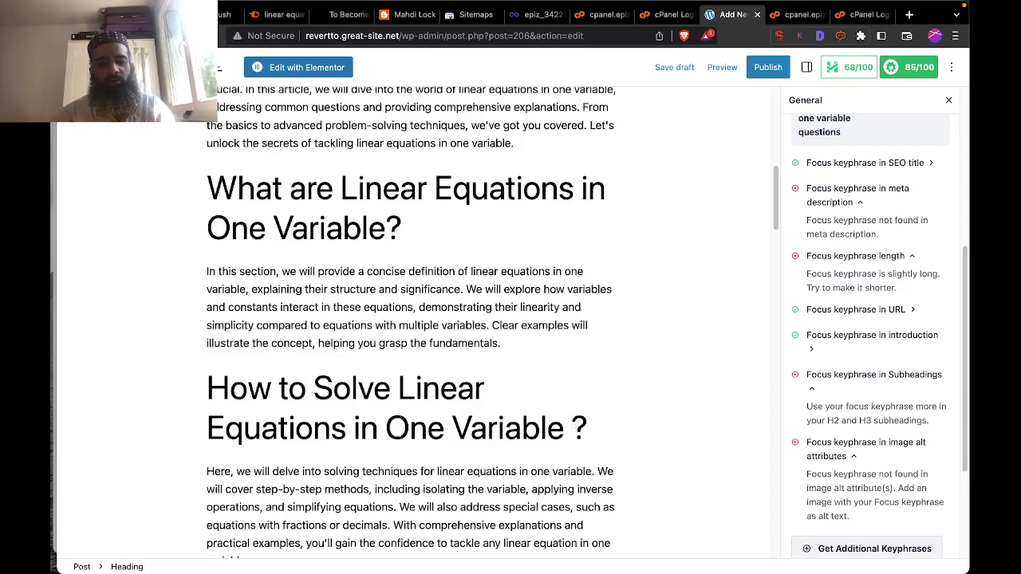
pyautogui.write('uestions')
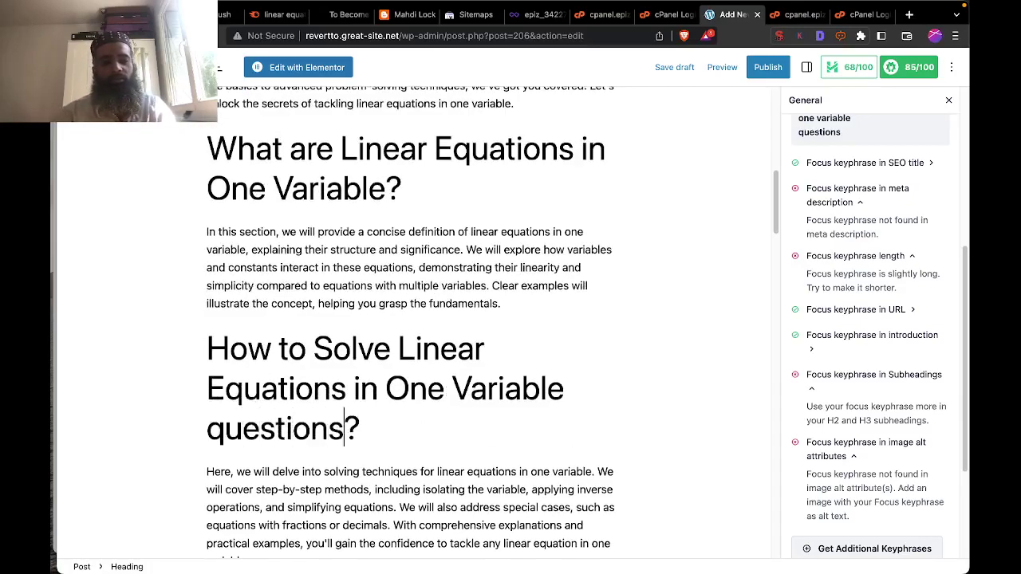
# Append "questions" to the subheading "Tips and Tricks for Efficiently Solving Linear Equations in One Variable".
pyautogui.scroll(-4, 547, 443)
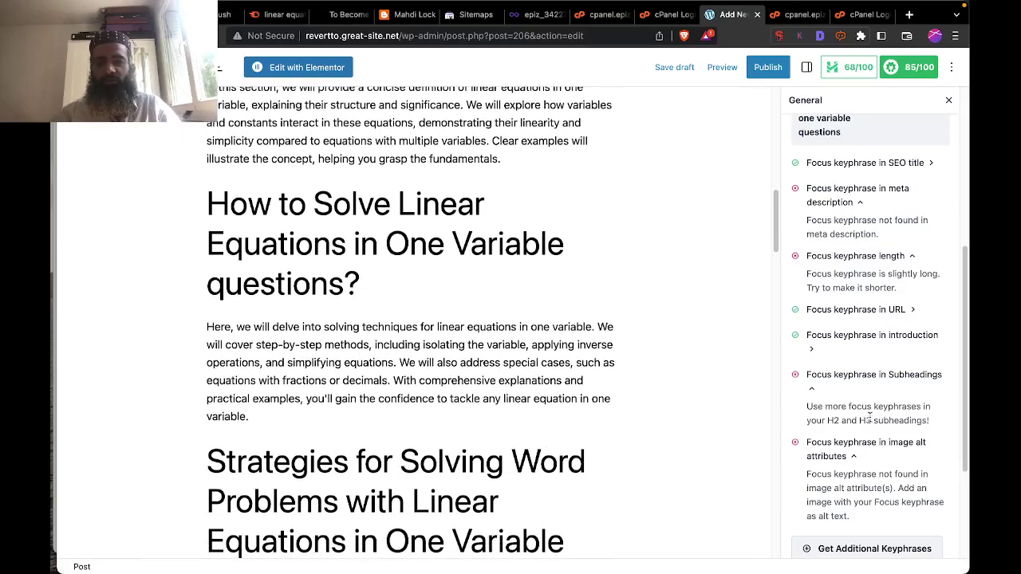
pyautogui.scroll(-1, 451, 386)
pyautogui.scroll(-10, 452, 389)
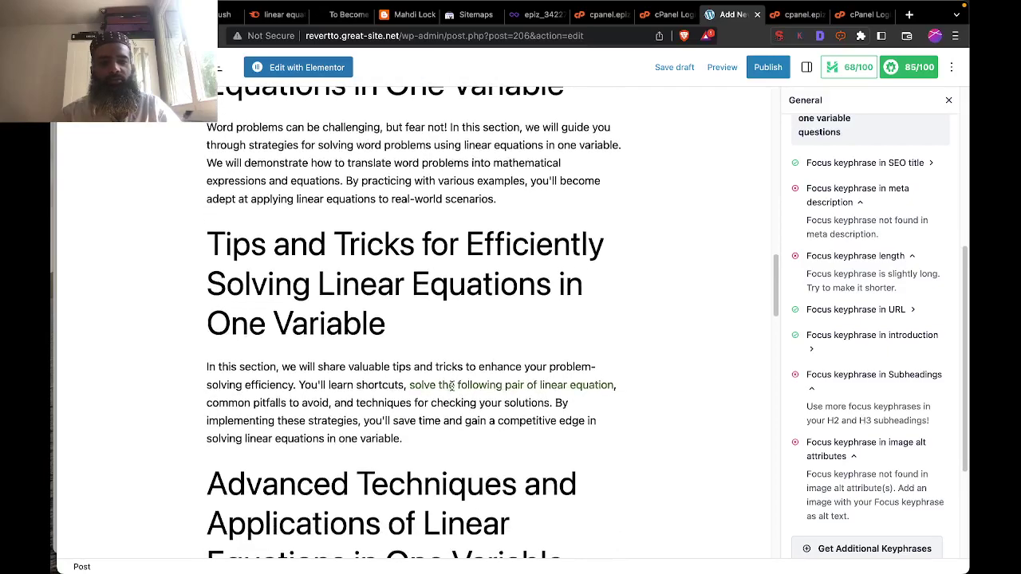
pyautogui.click(402, 323)
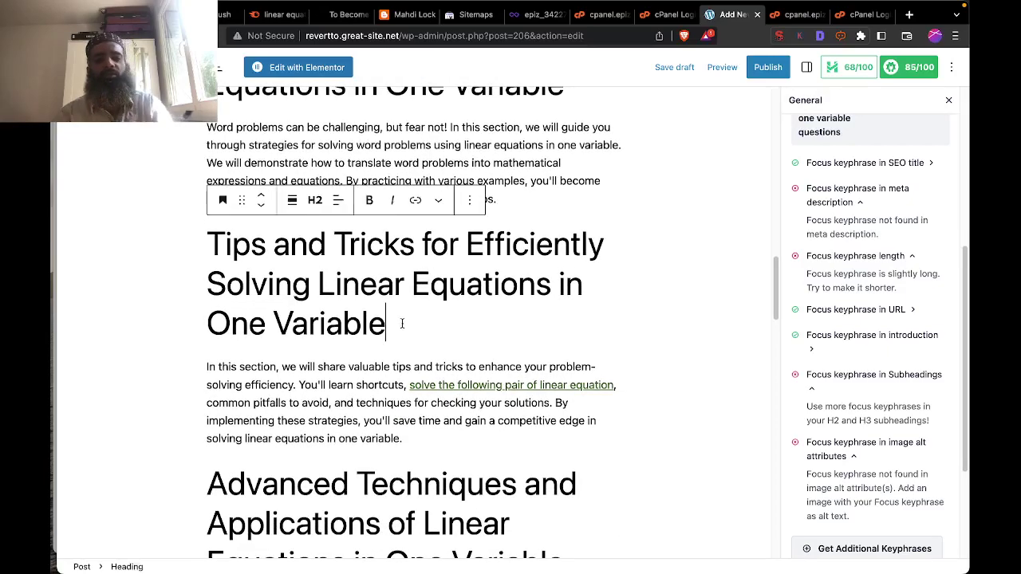
pyautogui.write('questions')
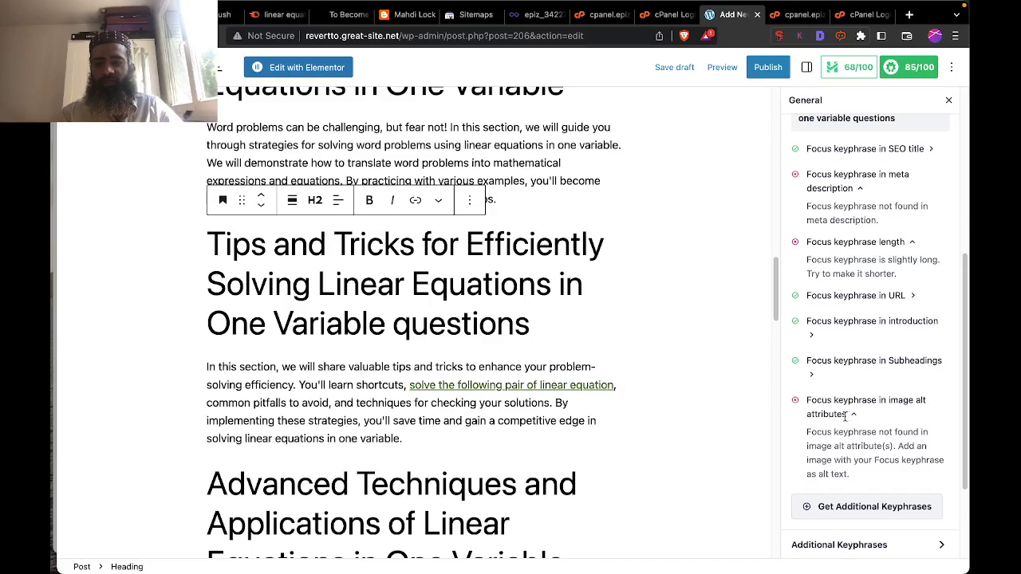
# Look through the classroom image's block options, browser image options and styles for an alt text setting.
pyautogui.scroll(10, 387, 414)
pyautogui.click(387, 414)
pyautogui.scroll(-3, 388, 320)
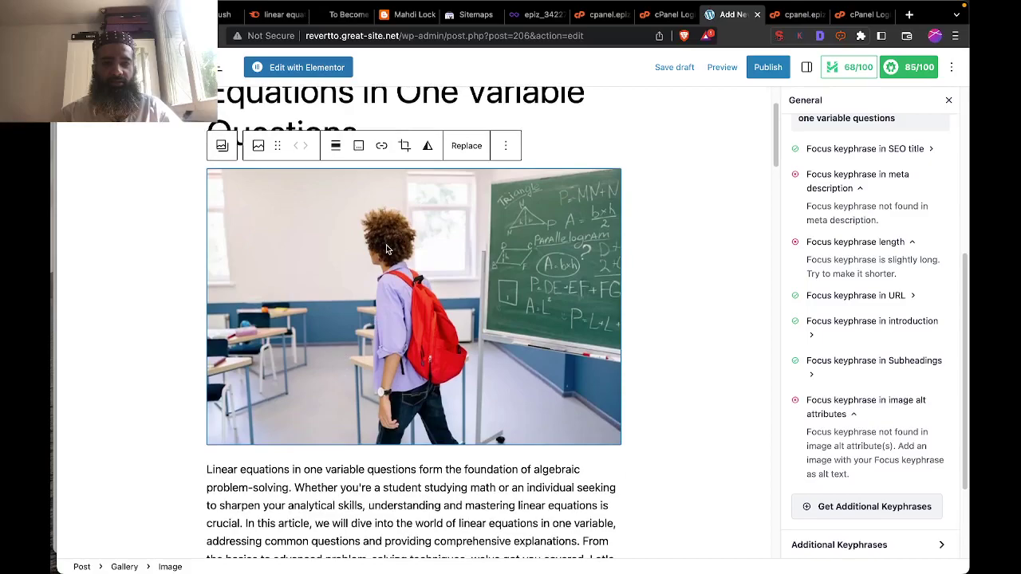
pyautogui.click(510, 145)
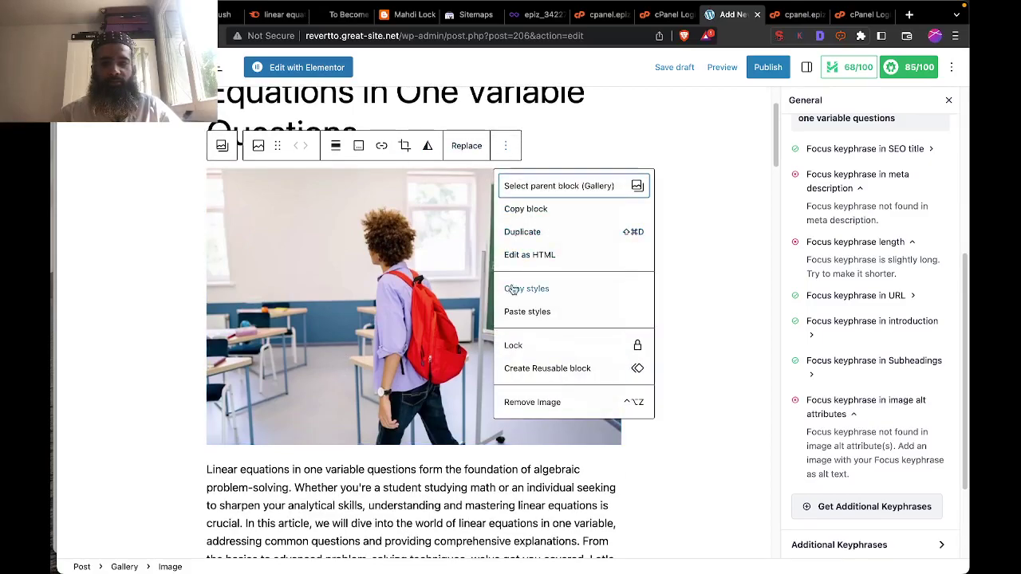
pyautogui.click(413, 294)
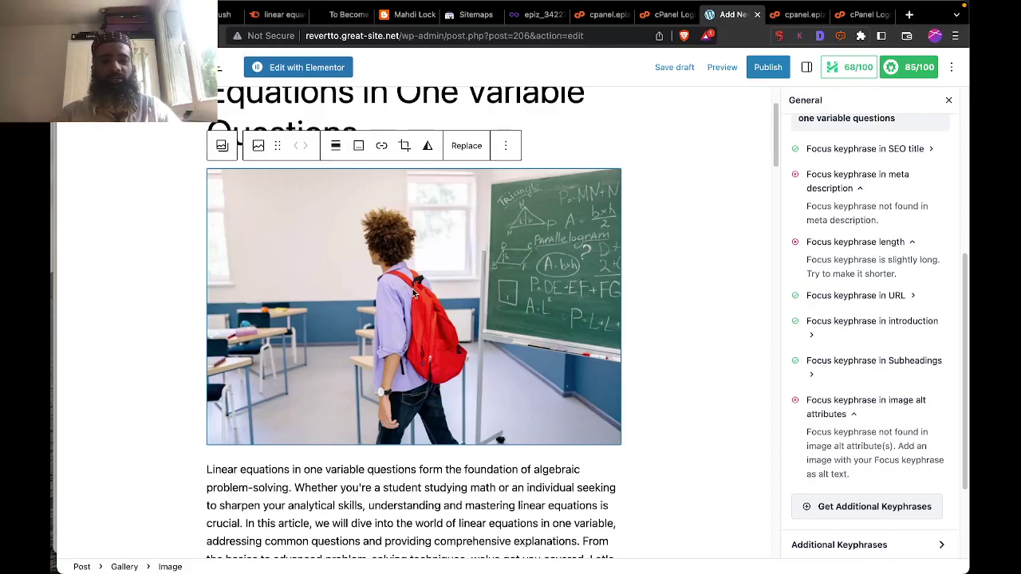
pyautogui.rightClick(347, 208)
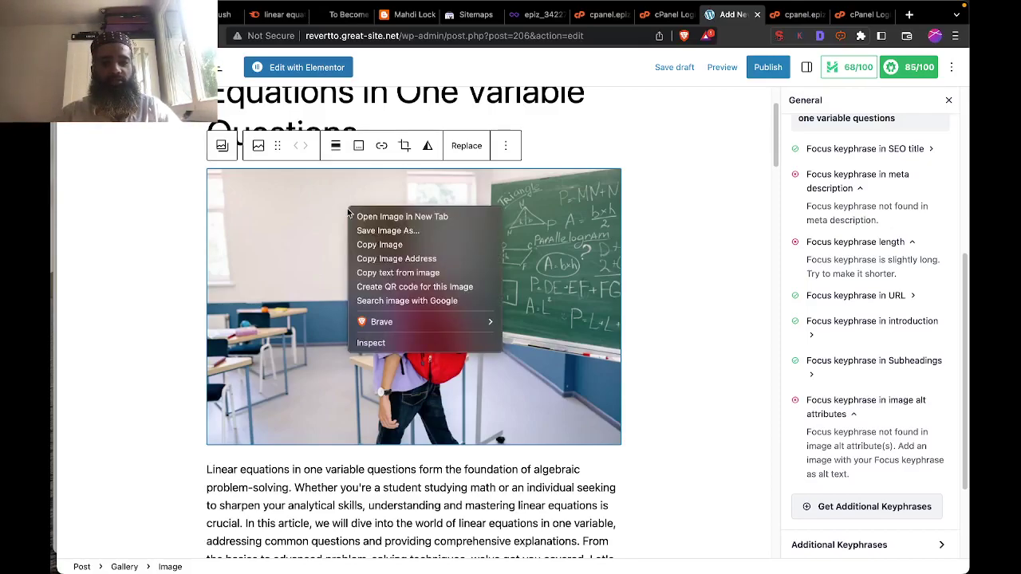
pyautogui.click(295, 193)
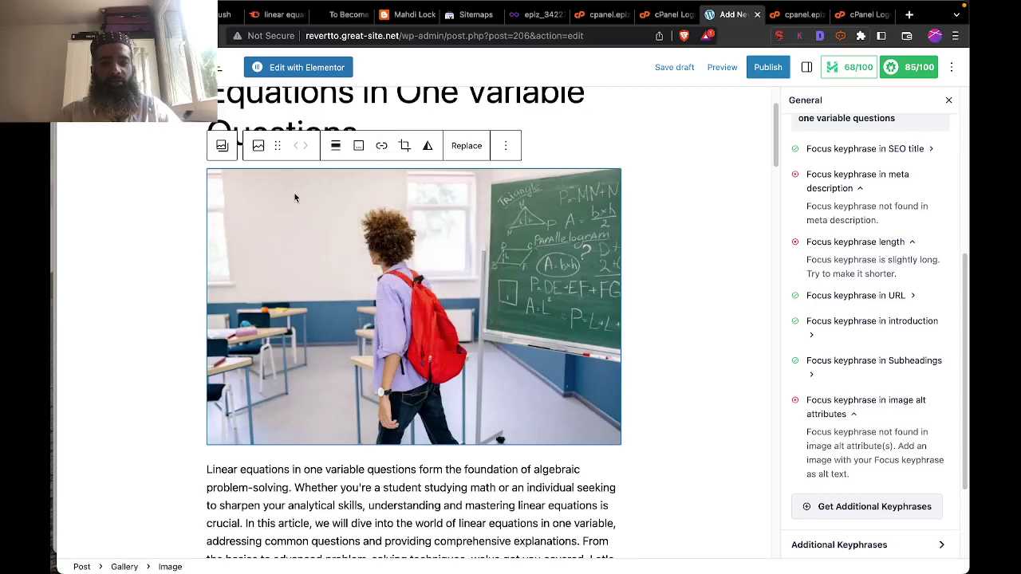
pyautogui.click(258, 147)
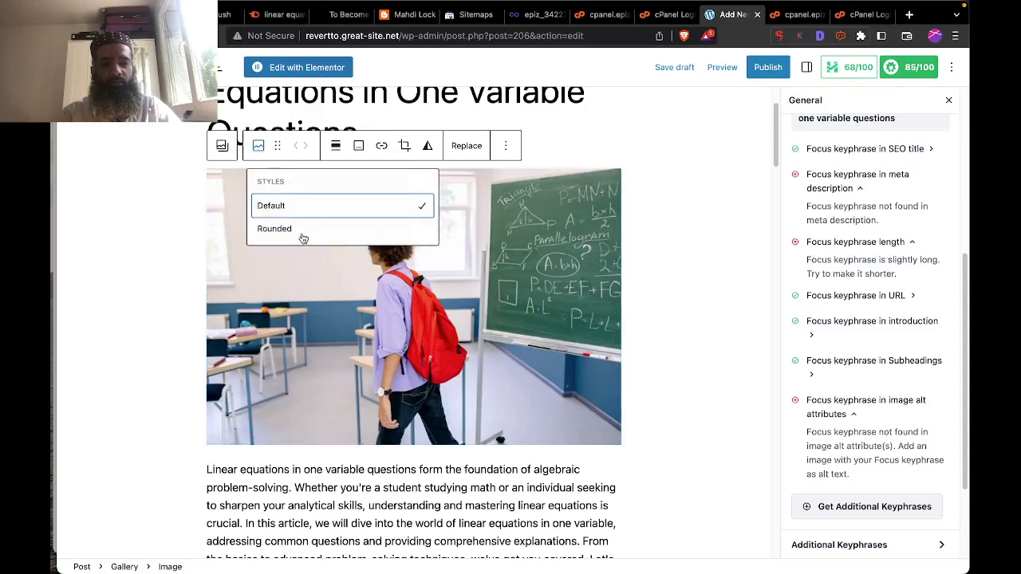
pyautogui.click(306, 282)
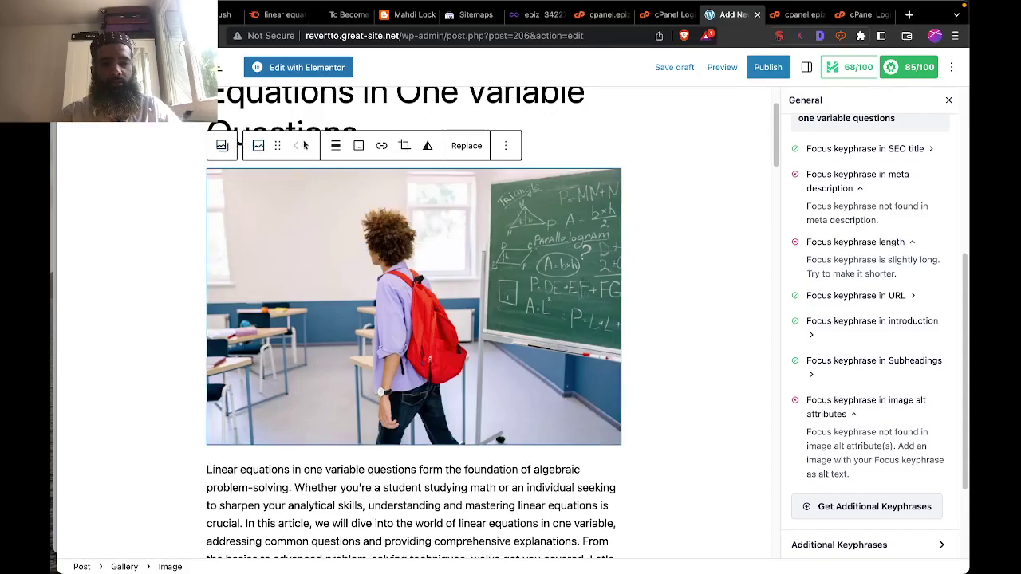
# Try an empty caption on the classroom image, check its formatting choices and select the parent gallery block.
pyautogui.click(359, 147)
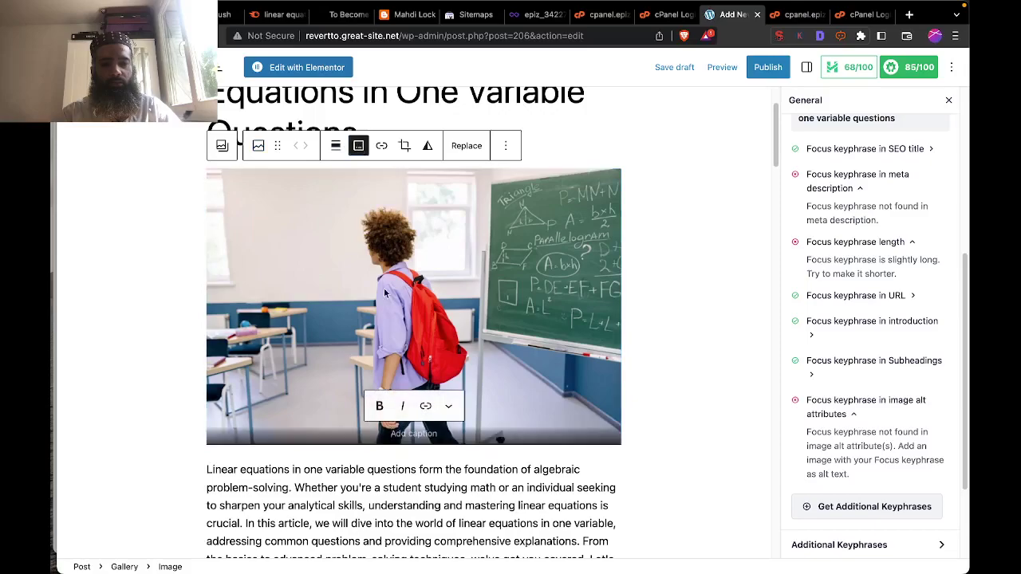
pyautogui.click(449, 408)
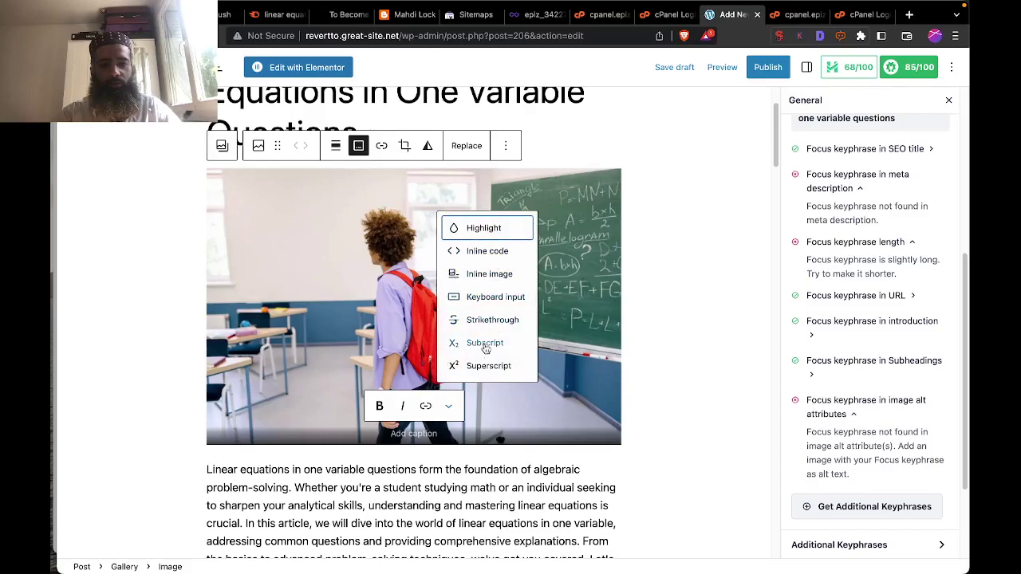
pyautogui.click(403, 279)
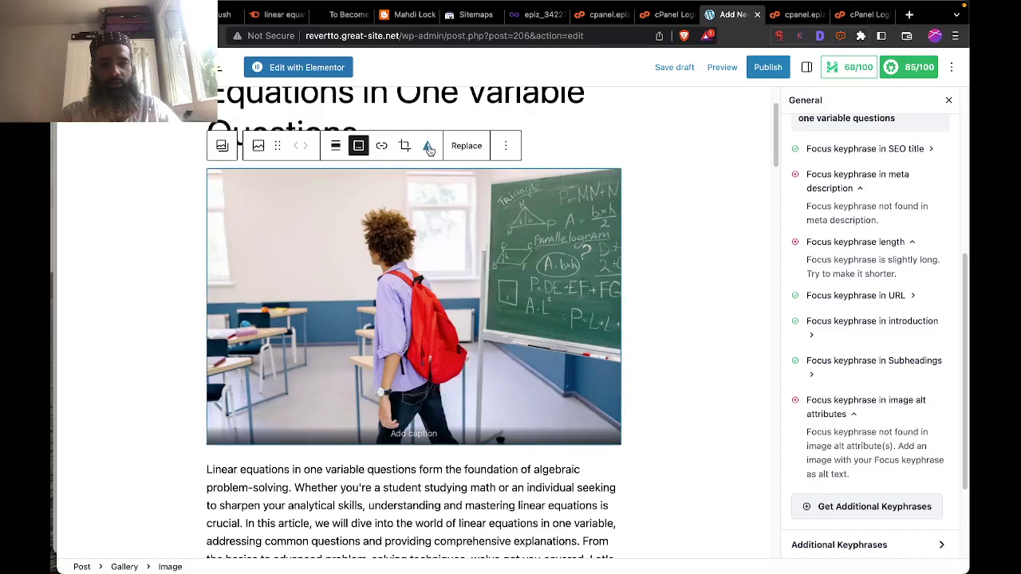
pyautogui.click(506, 145)
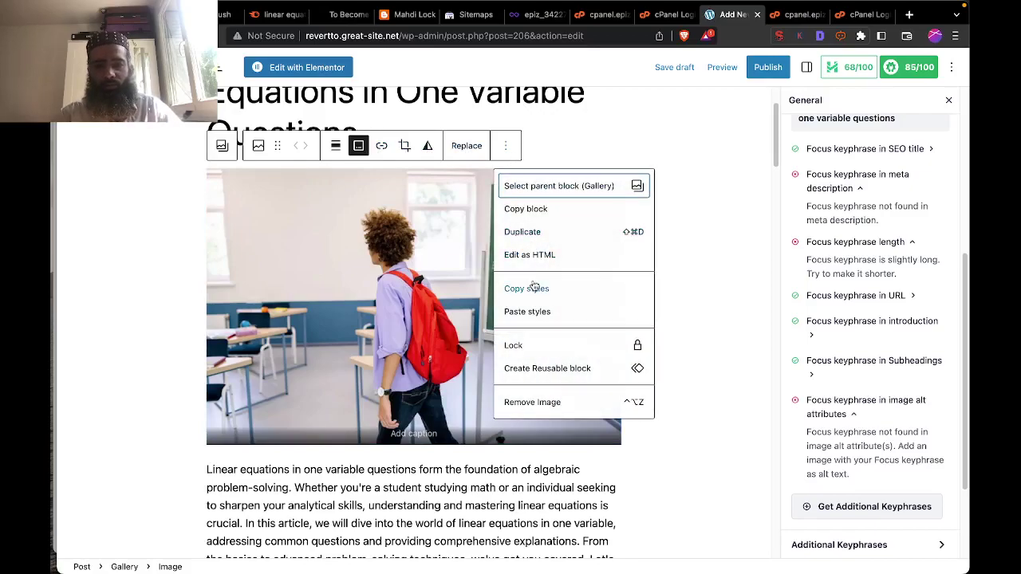
pyautogui.click(567, 189)
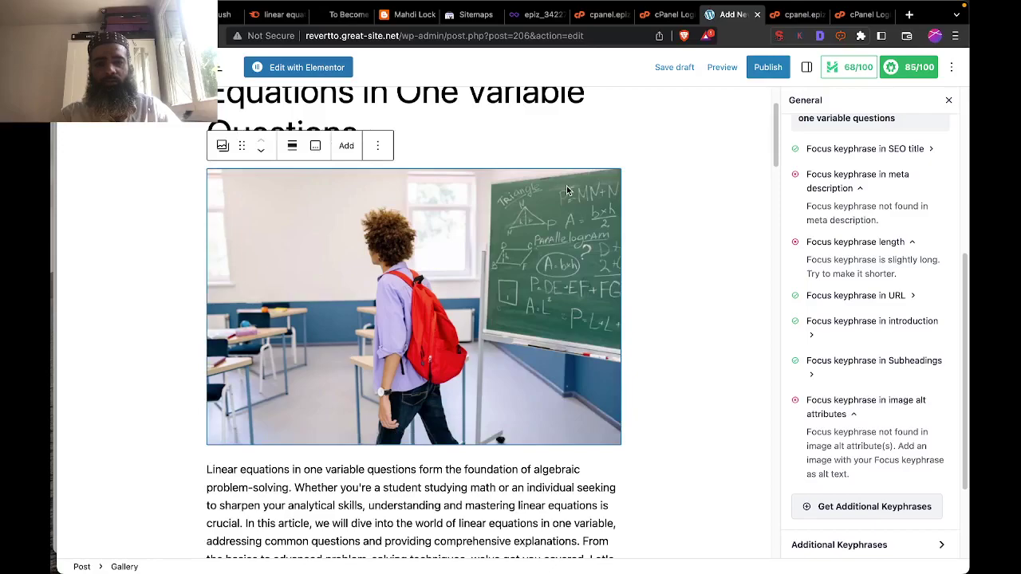
# Delete the classroom image from the gallery block and select that picture again in the media library.
pyautogui.click(337, 277)
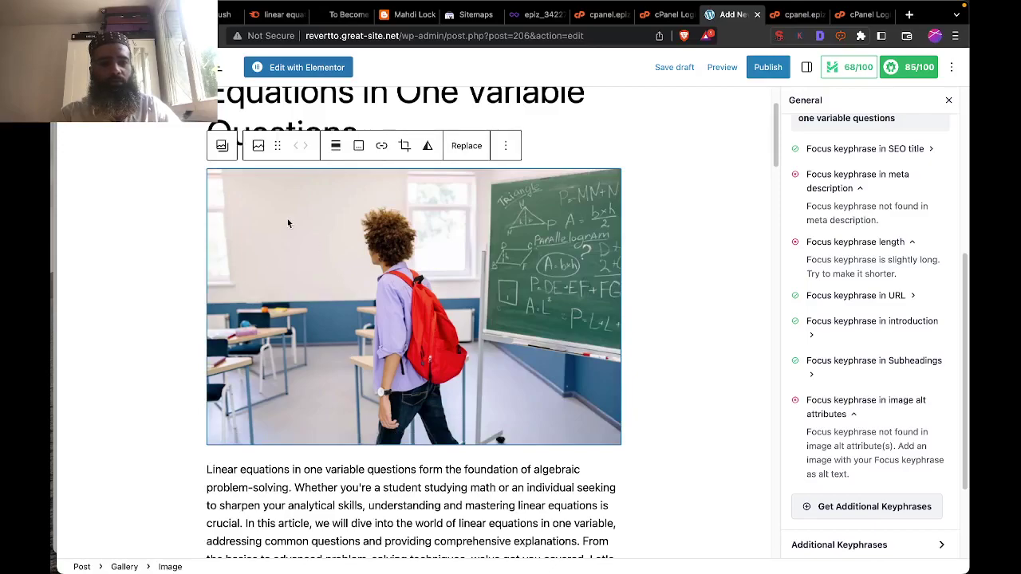
pyautogui.press('BackSpace')
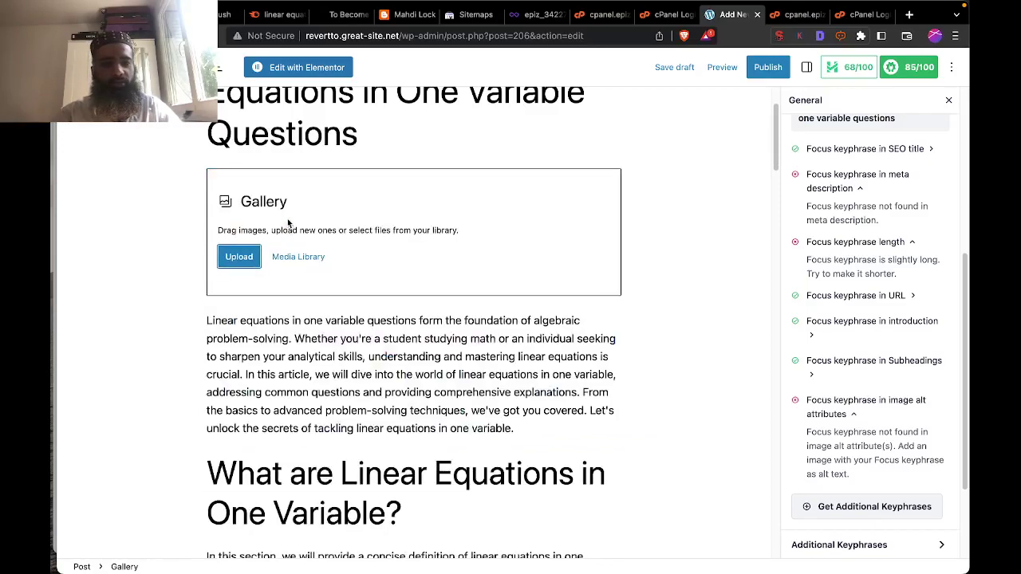
pyautogui.click(296, 257)
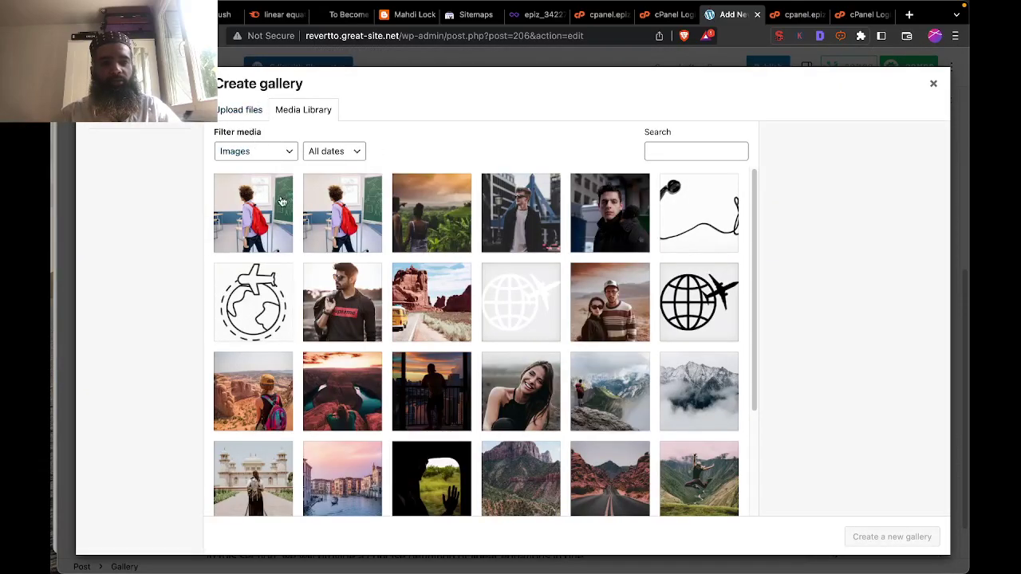
pyautogui.click(253, 217)
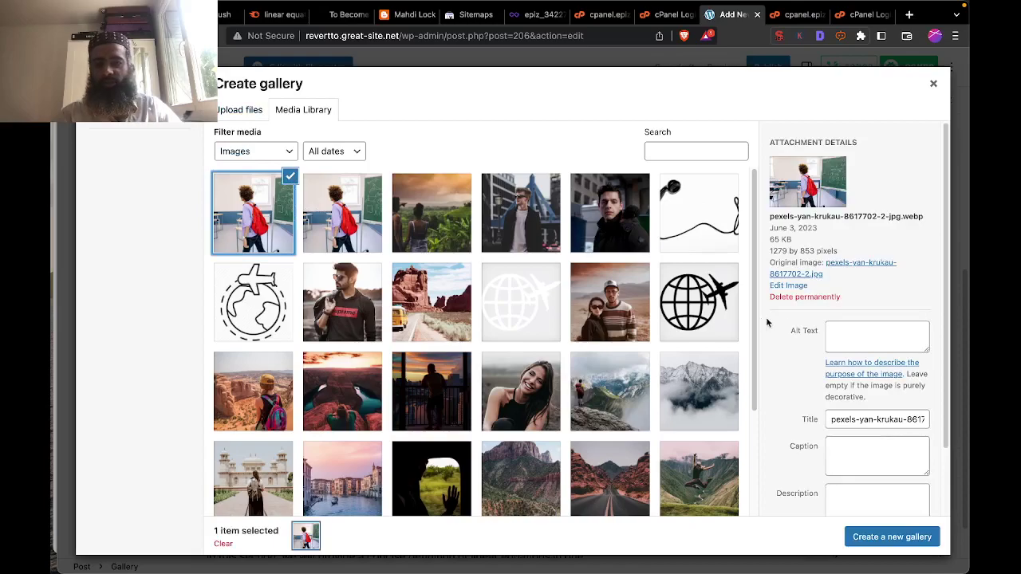
# Set the selected classroom image's alt text to "linear equations in one variable questions".
pyautogui.click(874, 329)
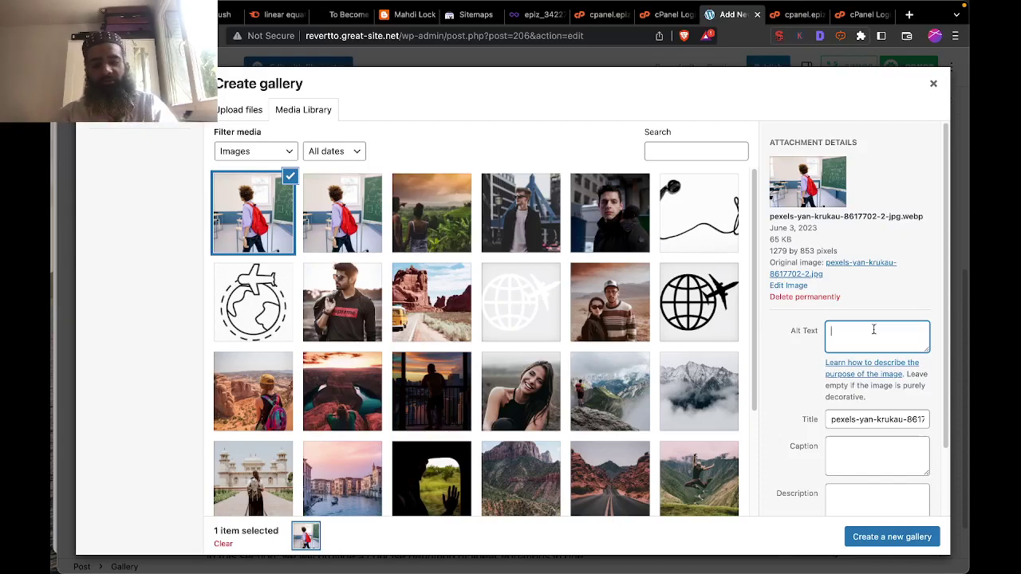
pyautogui.press('super+shift+v')
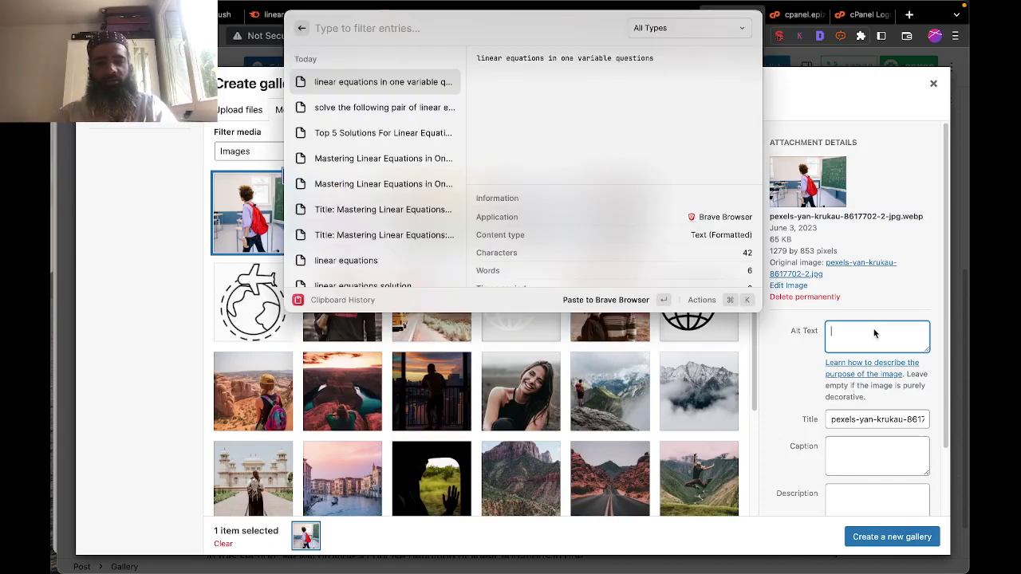
pyautogui.press('Return')
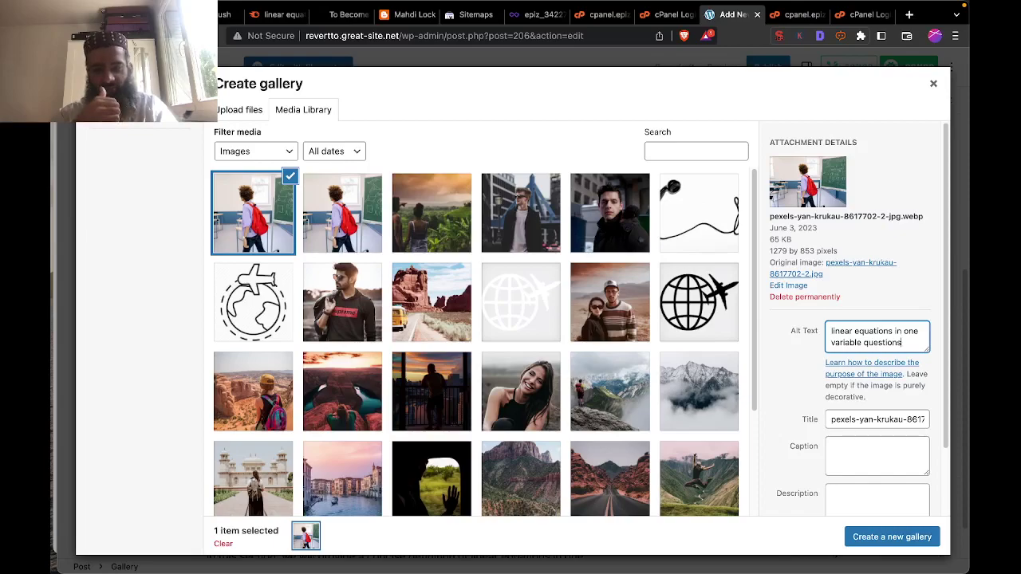
# Copy the classroom image's file URL, leave its caption and description empty, and insert the image into the post as a new gallery.
pyautogui.click(874, 459)
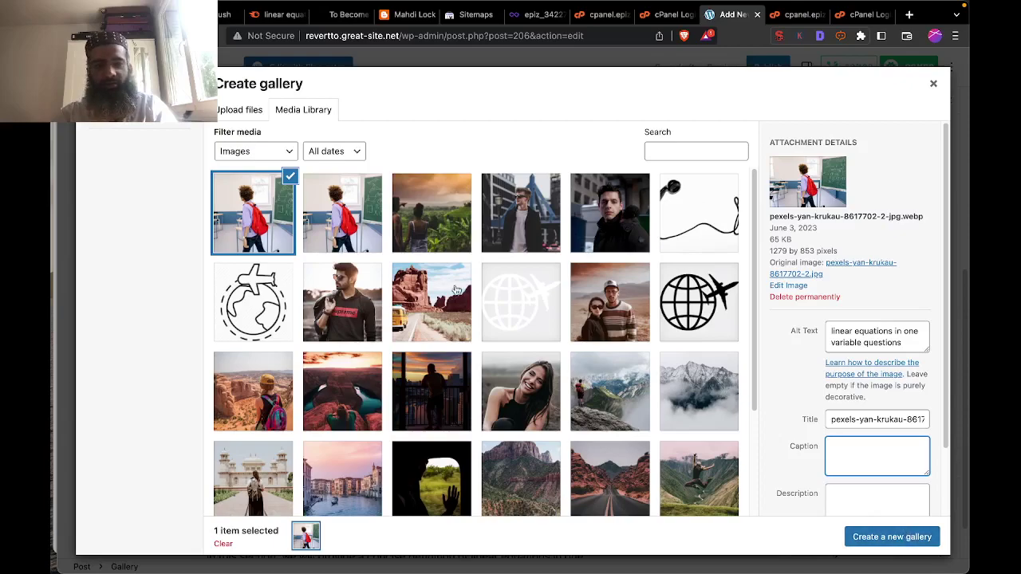
pyautogui.scroll(-1, 751, 312)
pyautogui.scroll(-5, 752, 312)
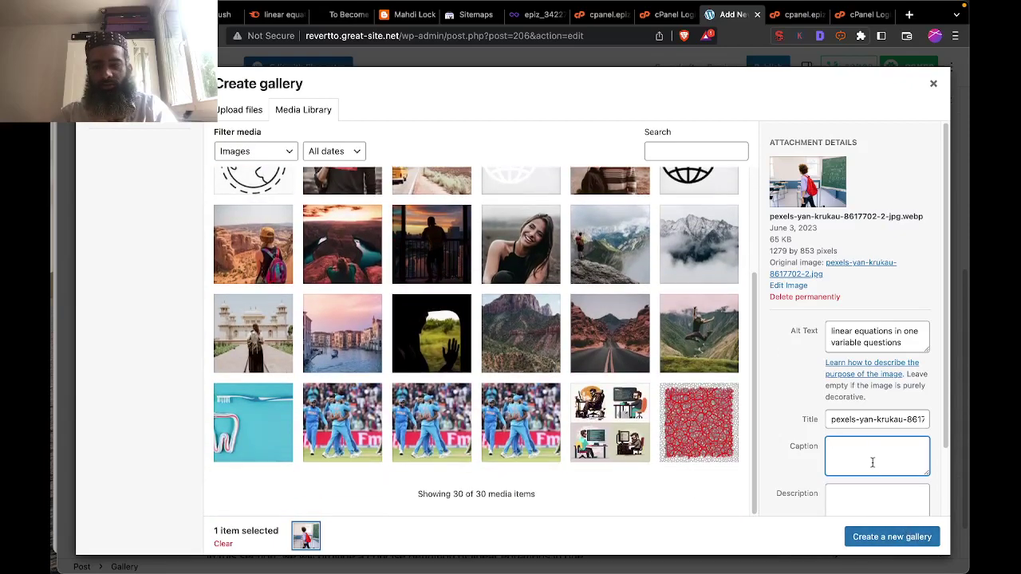
pyautogui.scroll(6, 652, 431)
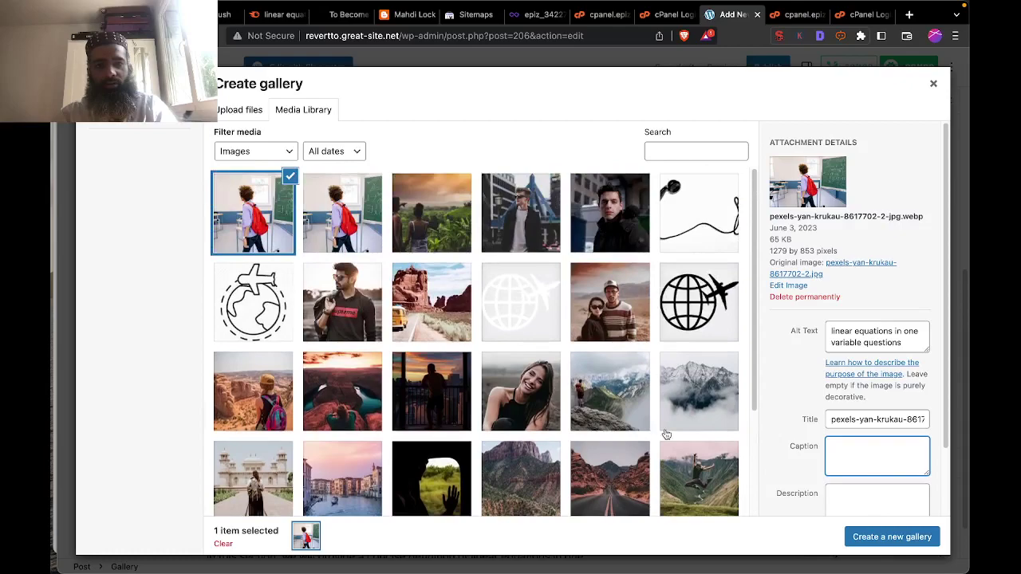
pyautogui.scroll(-2, 882, 467)
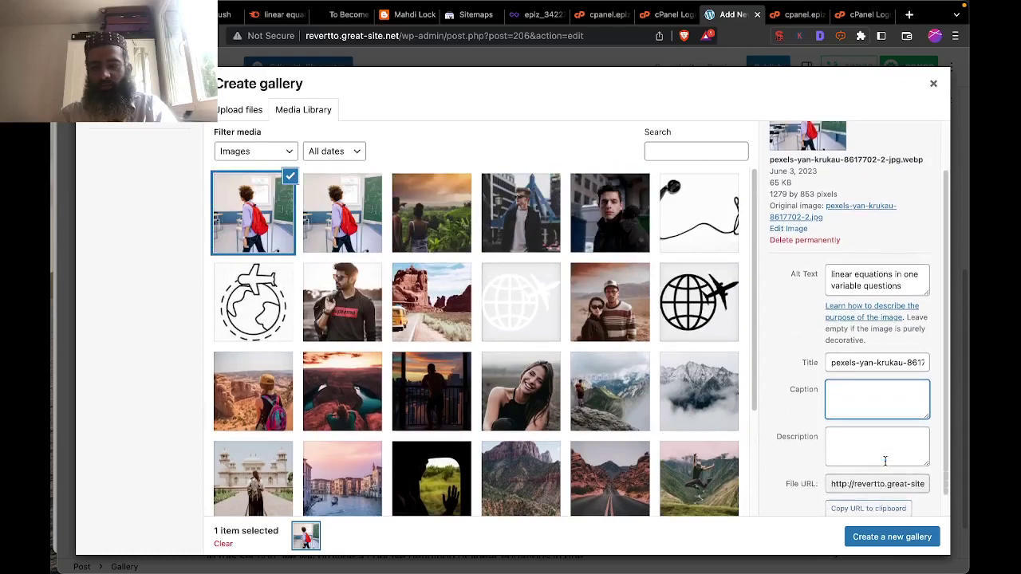
pyautogui.click(875, 488)
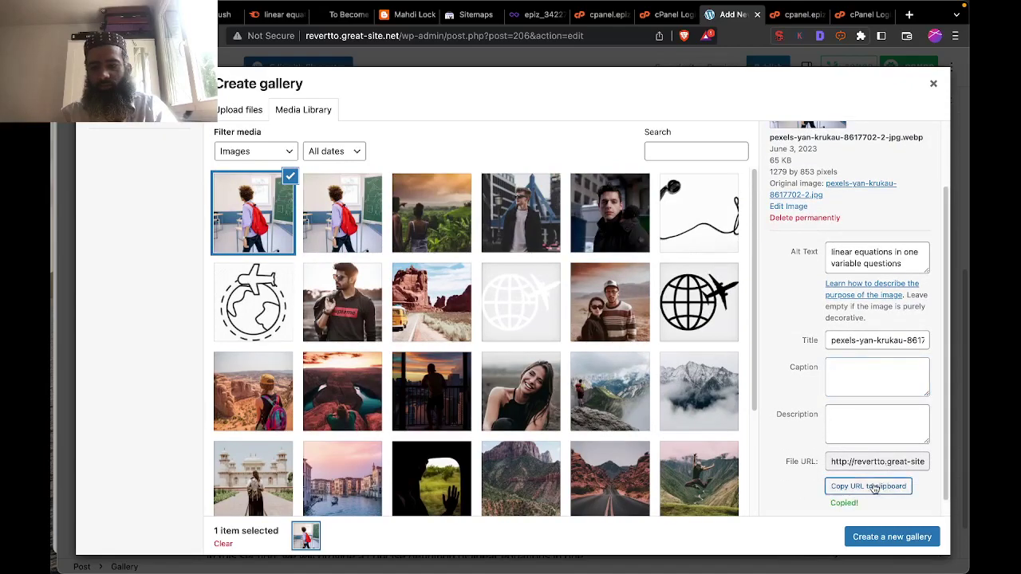
pyautogui.click(877, 537)
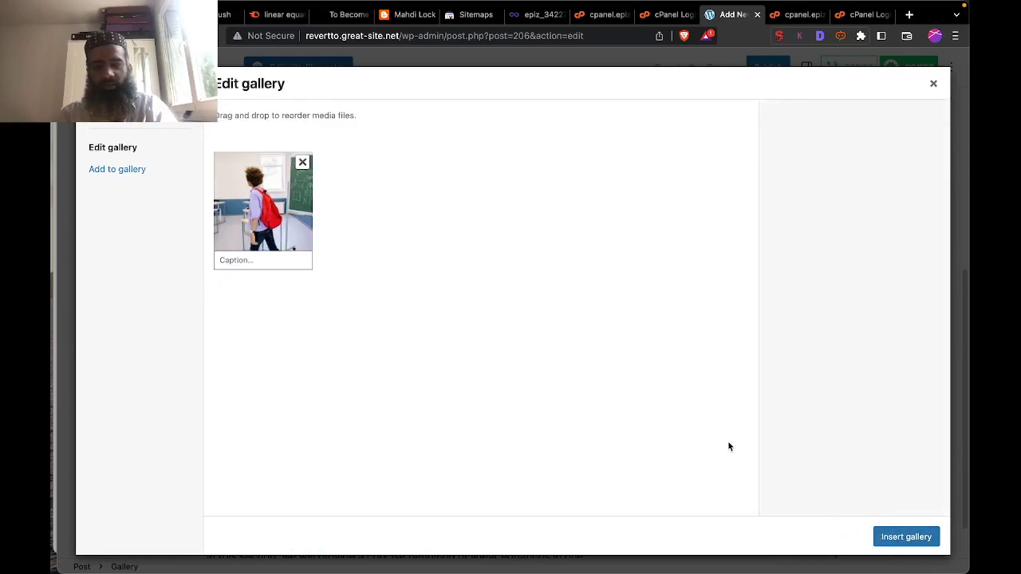
pyautogui.click(905, 537)
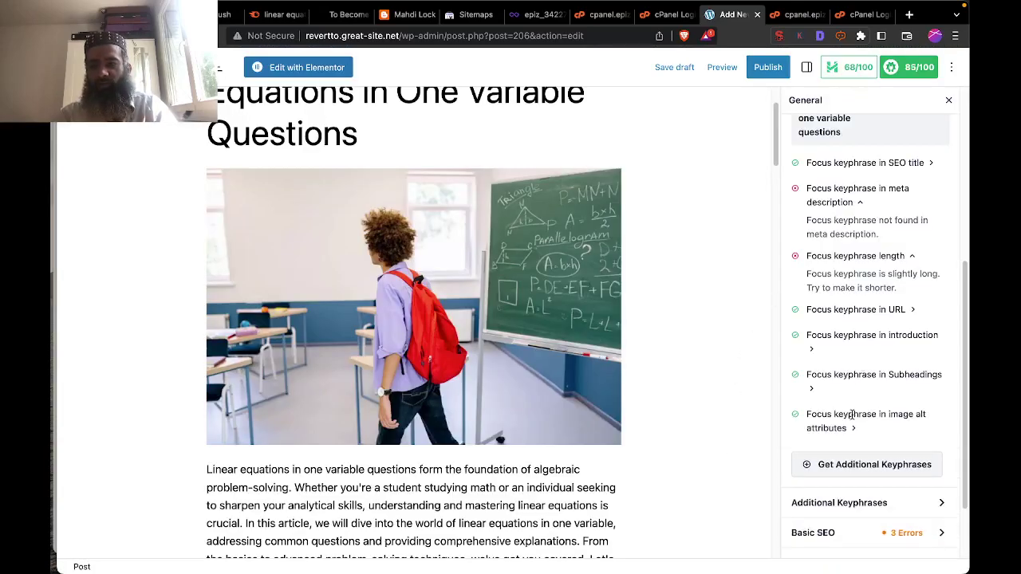
# Reorder the meta description's first sentence to read "Linear equations in one variable questions are easy to solve." and close the snippet editor.
pyautogui.scroll(1, 856, 246)
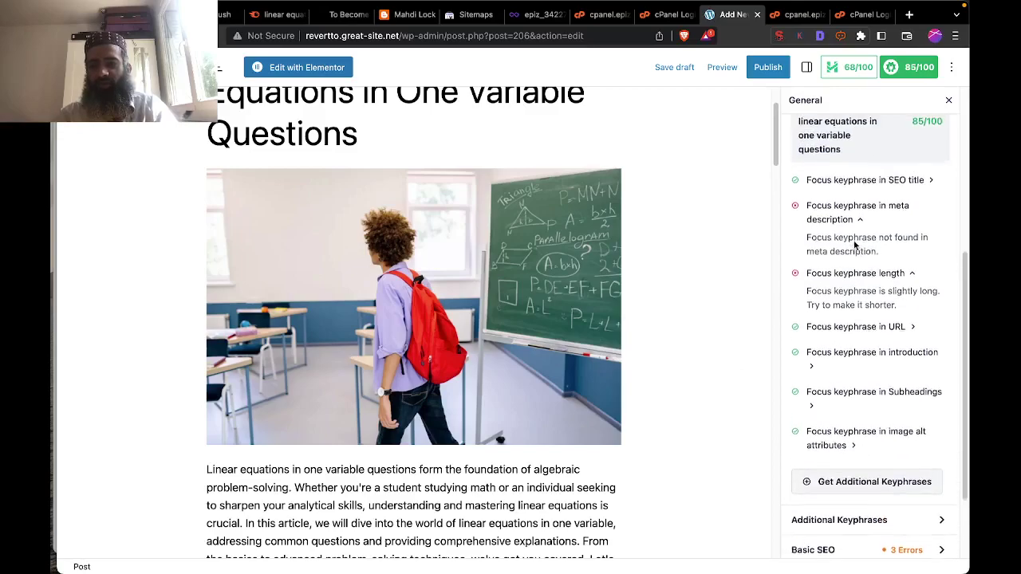
pyautogui.scroll(1, 852, 292)
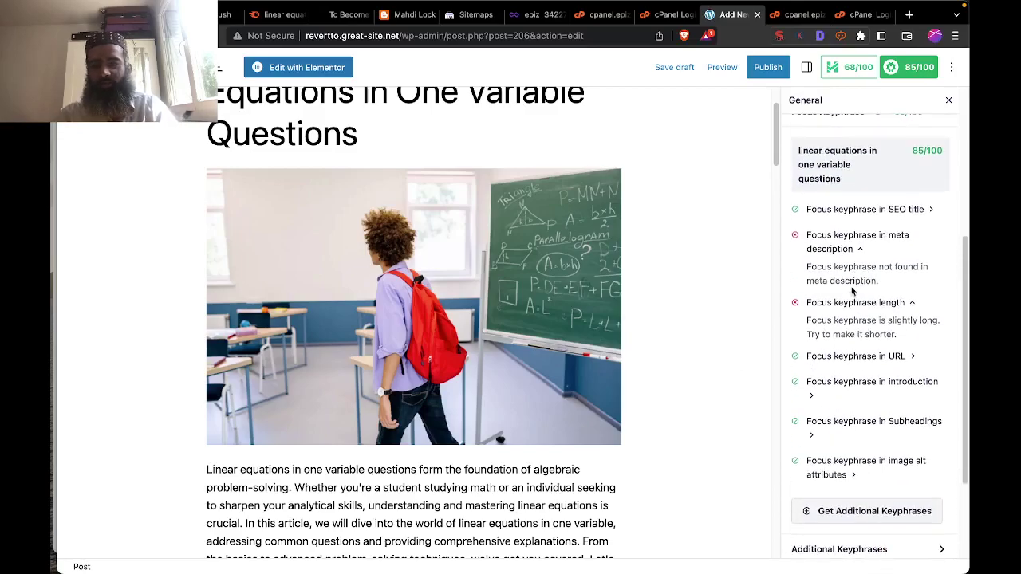
pyautogui.scroll(5, 846, 254)
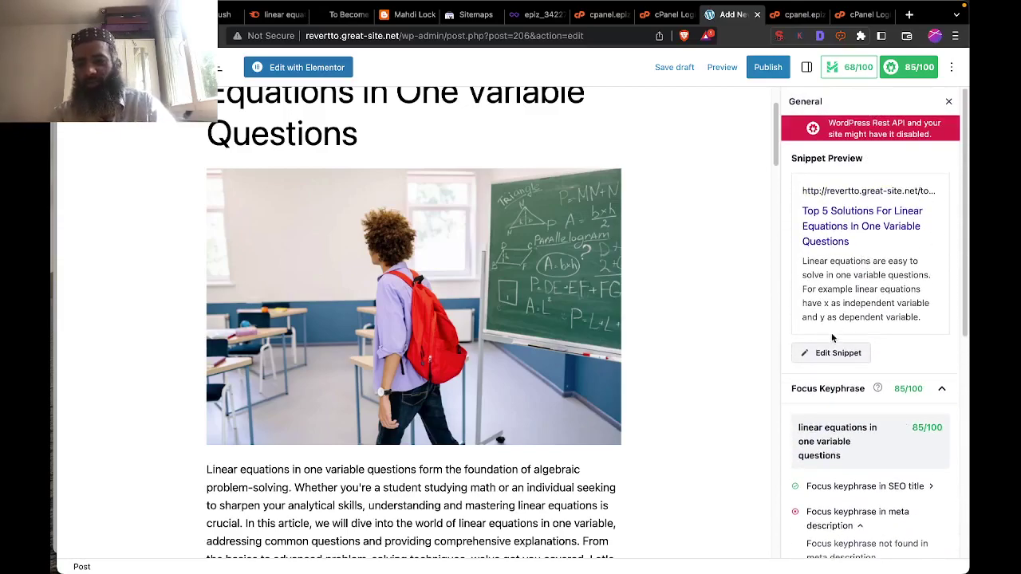
pyautogui.click(822, 353)
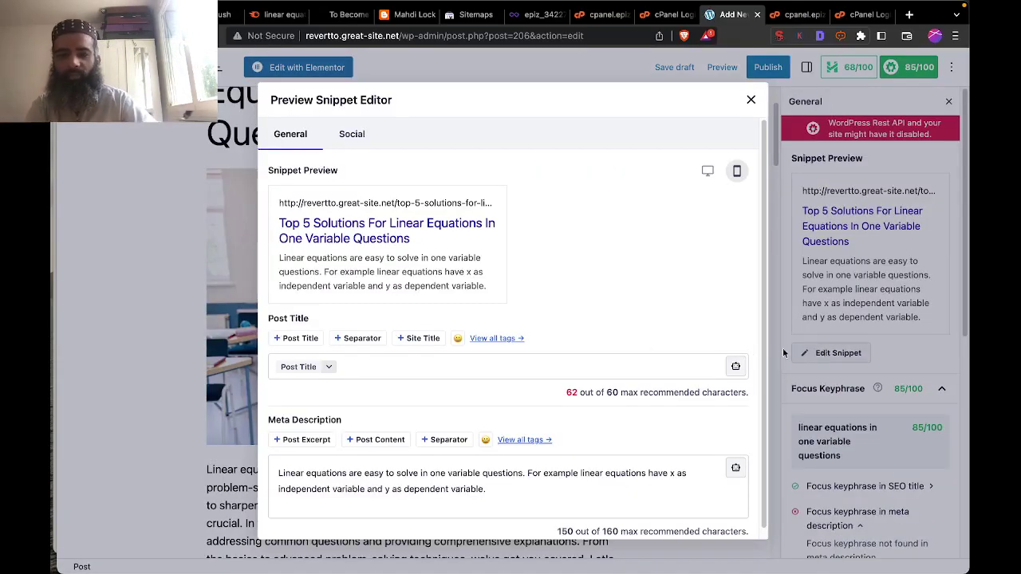
pyautogui.scroll(-1, 534, 312)
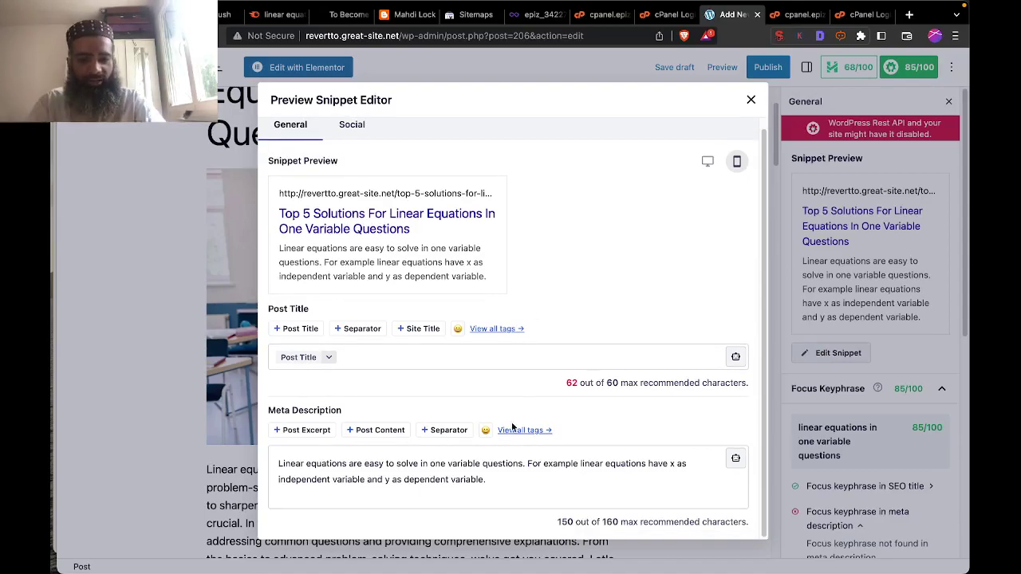
pyautogui.click(418, 464)
pyautogui.moveTo(418, 464); pyautogui.dragTo(349, 463)
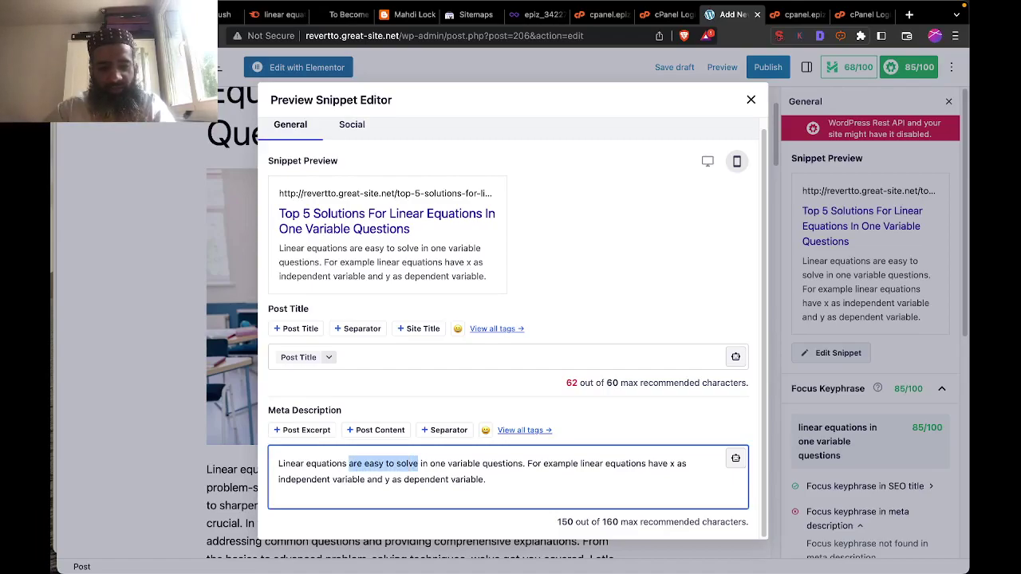
pyautogui.press('BackSpace')
pyautogui.press('BackSpace')
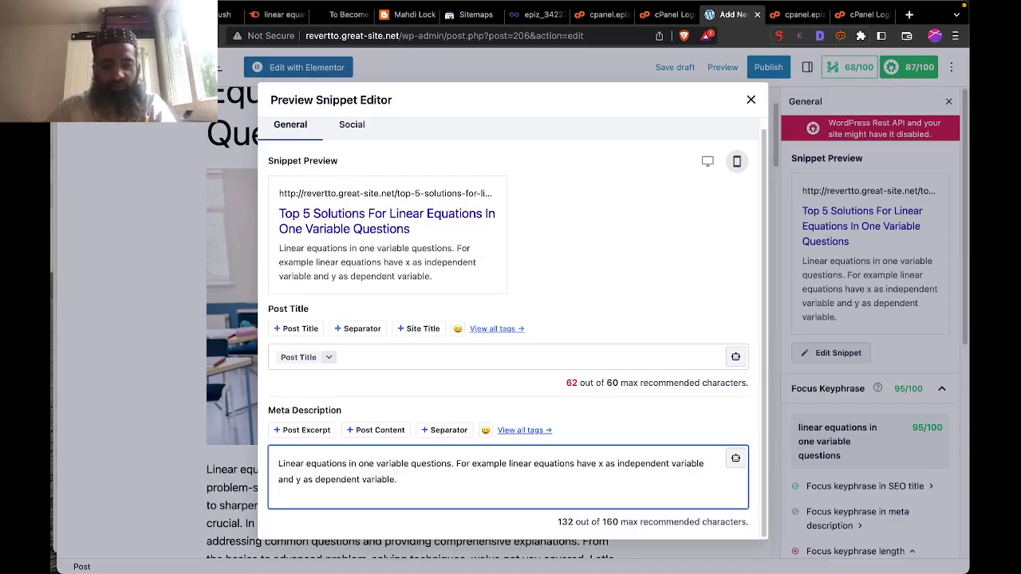
pyautogui.press('super+v')
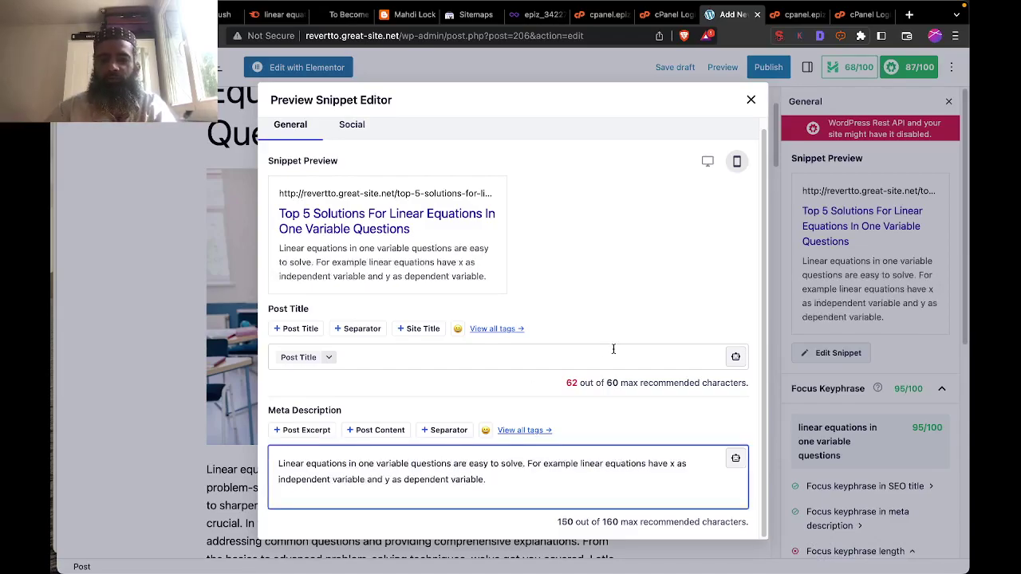
pyautogui.click(751, 101)
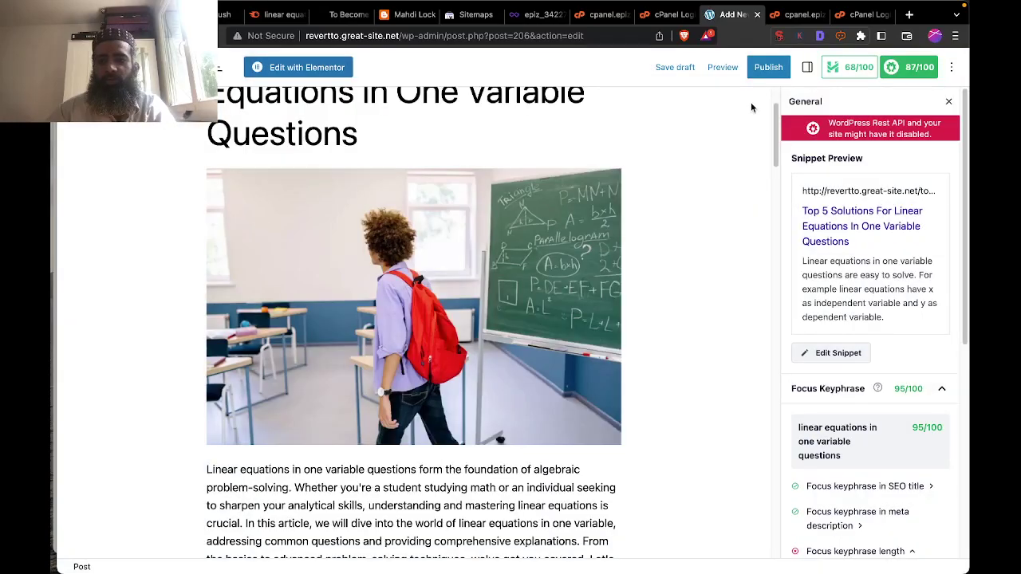
# Review the focus keyphrase and Basic SEO checks, including internal links, and look through the post's opening sections.
pyautogui.scroll(-3, 846, 359)
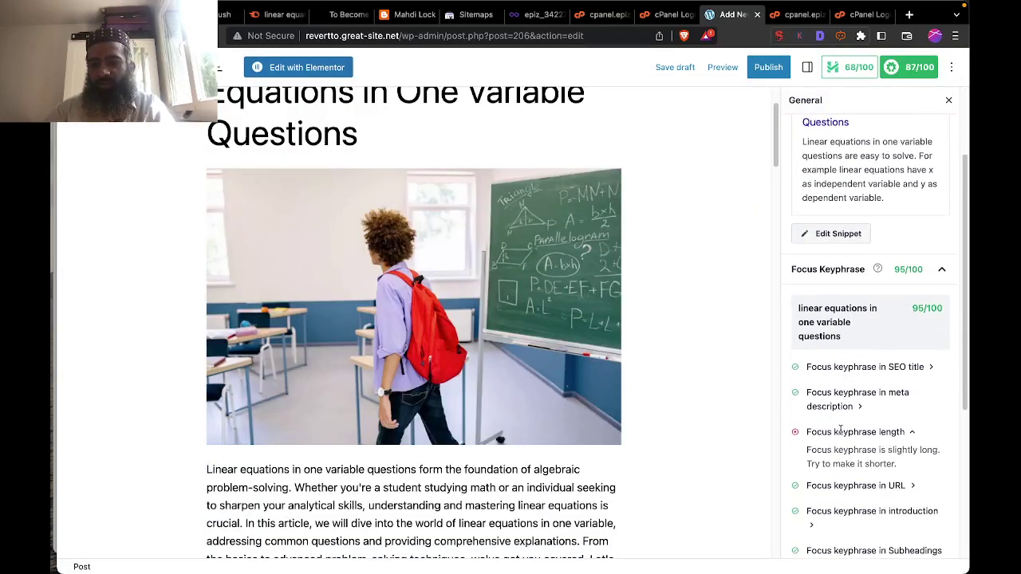
pyautogui.scroll(-6, 877, 451)
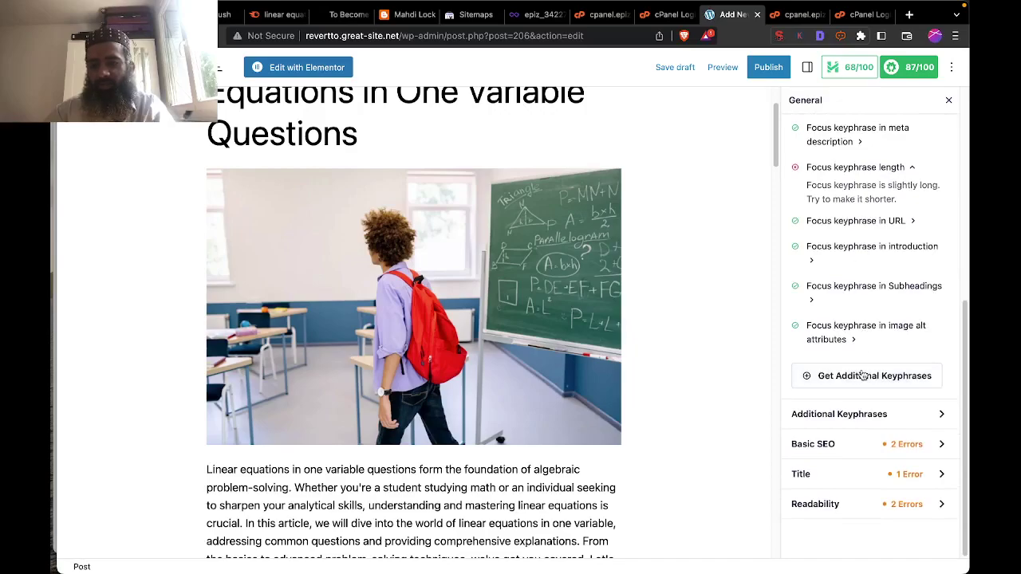
pyautogui.click(857, 449)
pyautogui.scroll(-4, 860, 454)
pyautogui.scroll(-3, 859, 455)
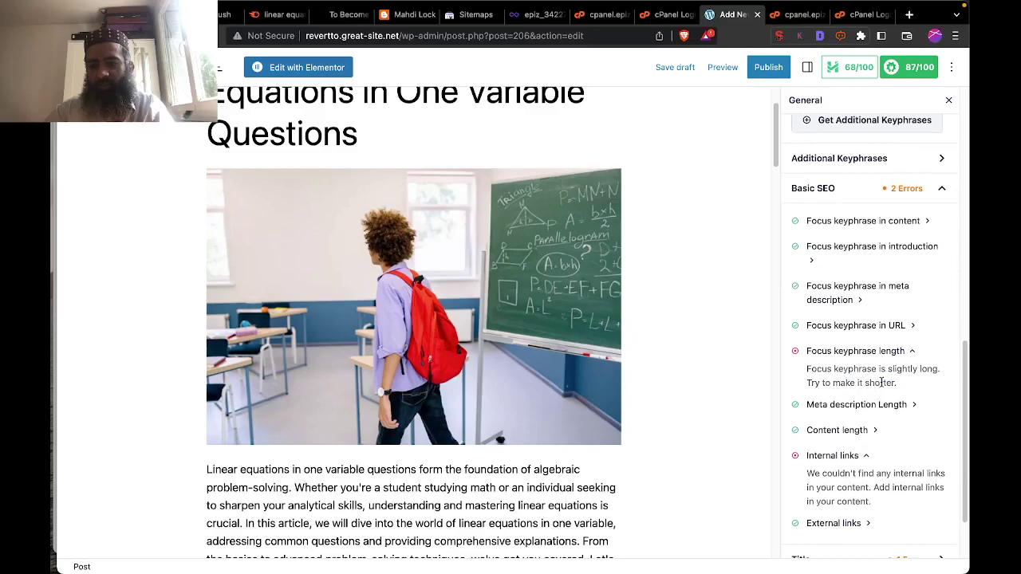
pyautogui.scroll(-2, 886, 391)
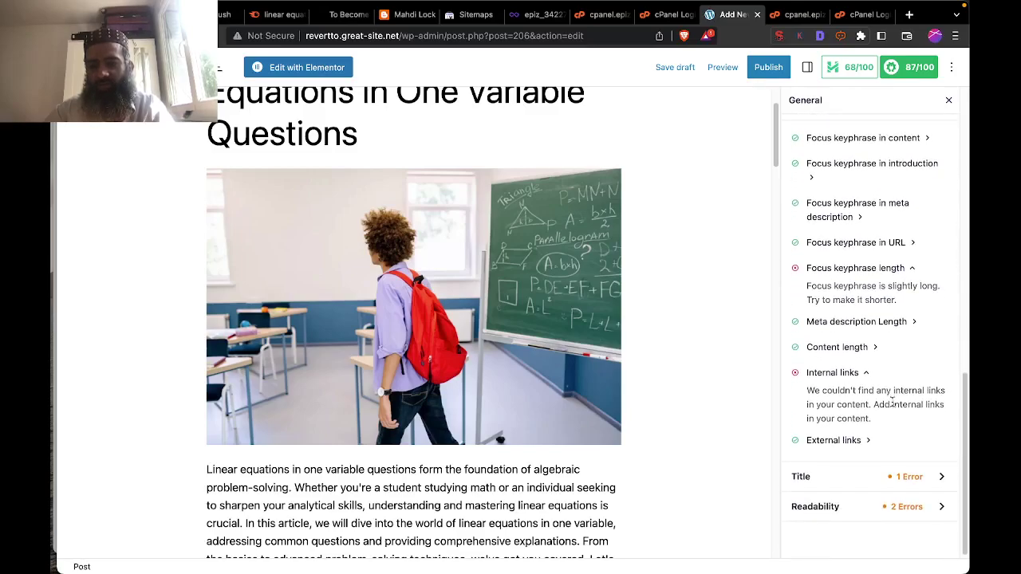
pyautogui.scroll(-5, 651, 382)
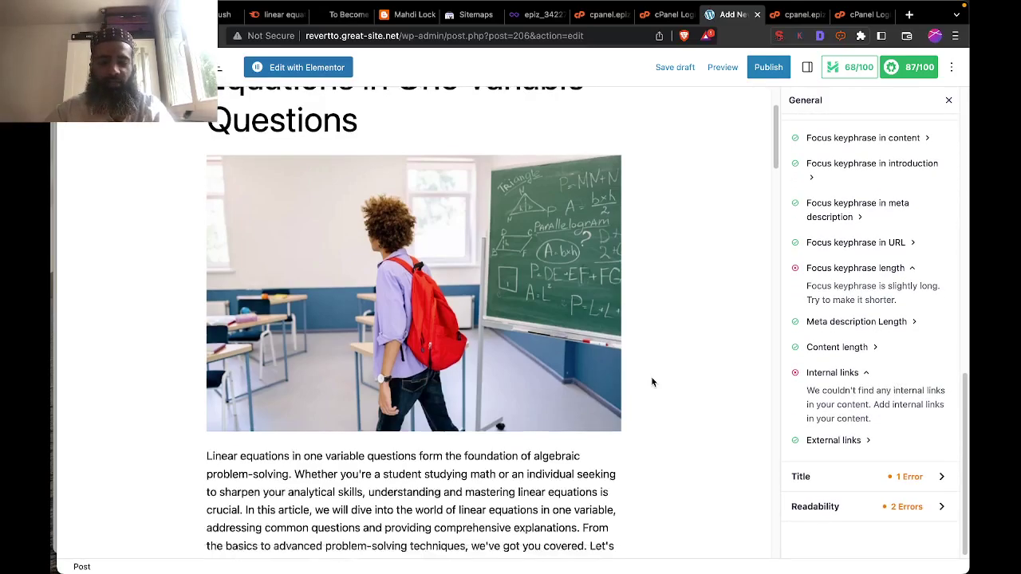
pyautogui.scroll(1, 652, 382)
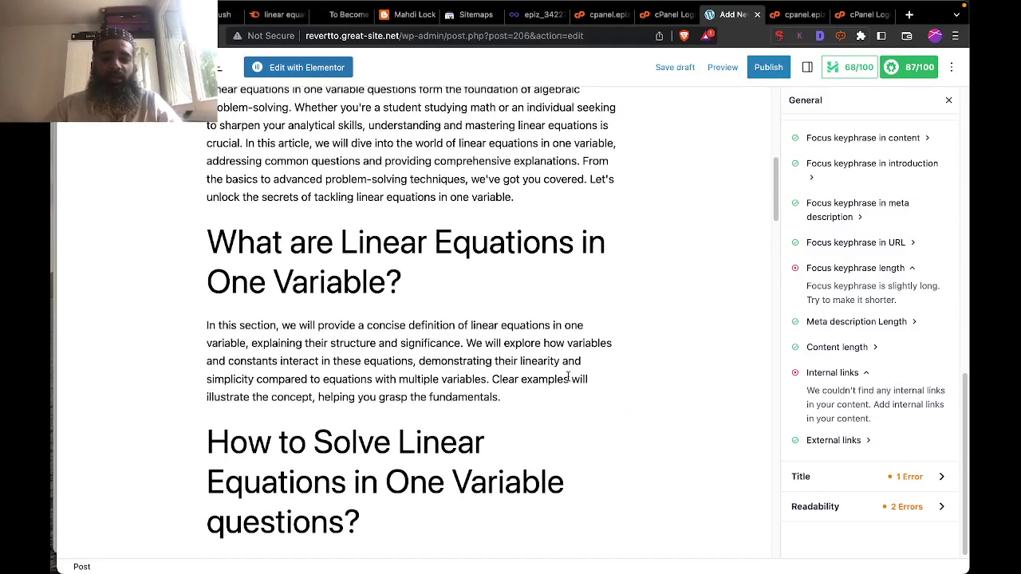
pyautogui.click(418, 361)
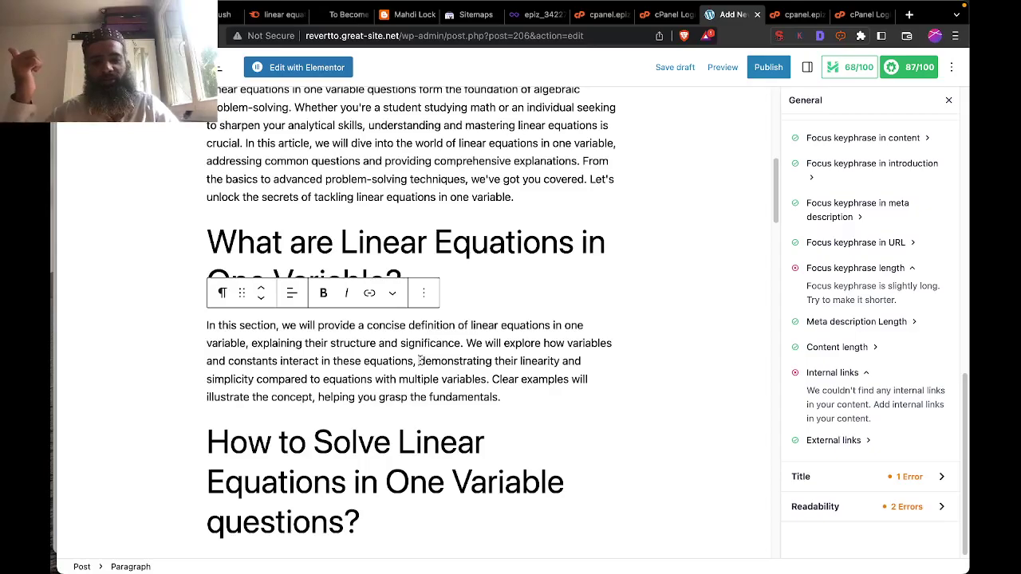
pyautogui.scroll(-5, 420, 360)
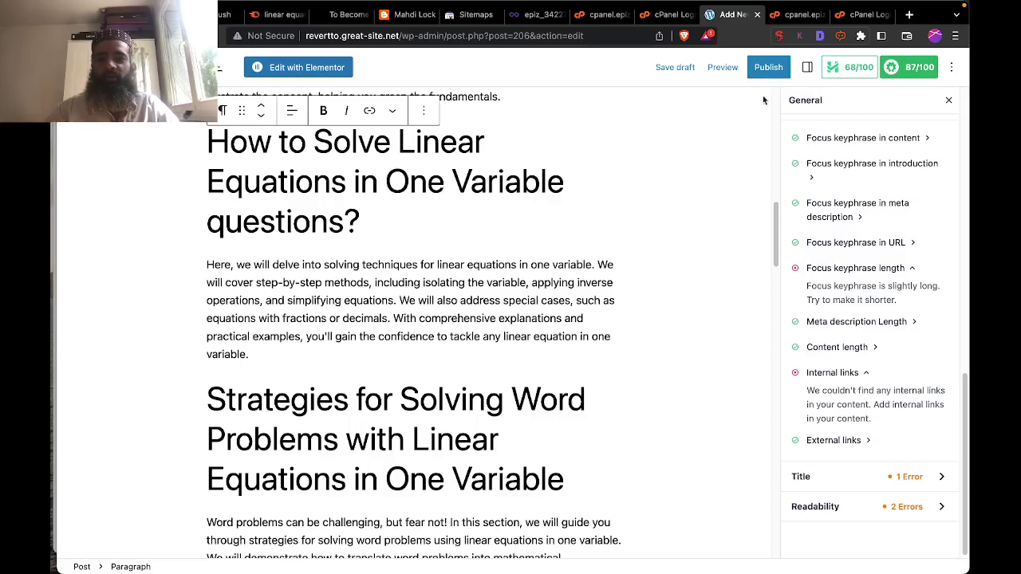
# Open revertto.great-site.net in a new browser tab, look through the home page and go to the site's Blog page.
pyautogui.click(908, 14)
pyautogui.write('revertto.great-site.net')
pyautogui.press('Return')
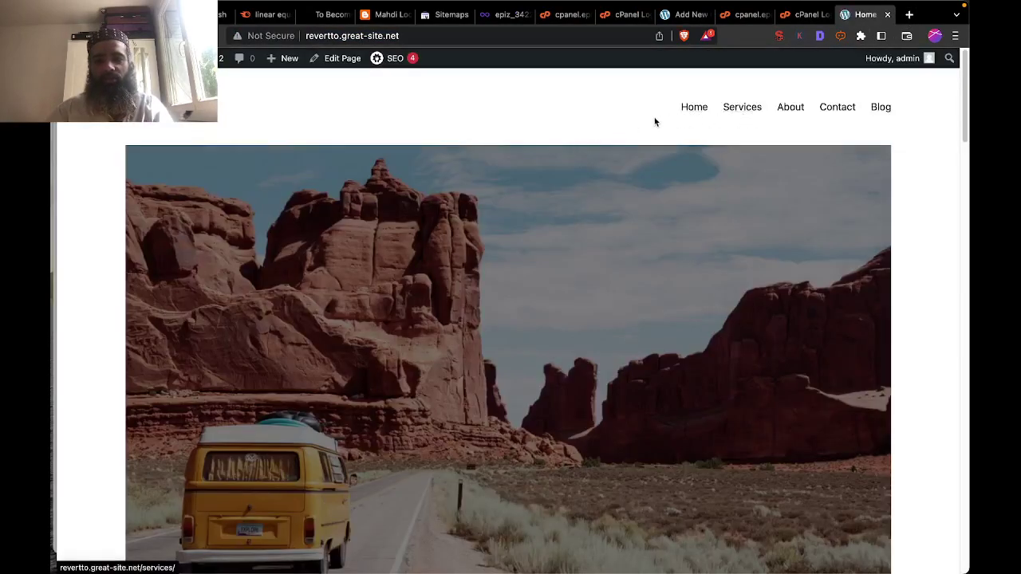
pyautogui.scroll(-10, 438, 139)
pyautogui.scroll(-15, 437, 139)
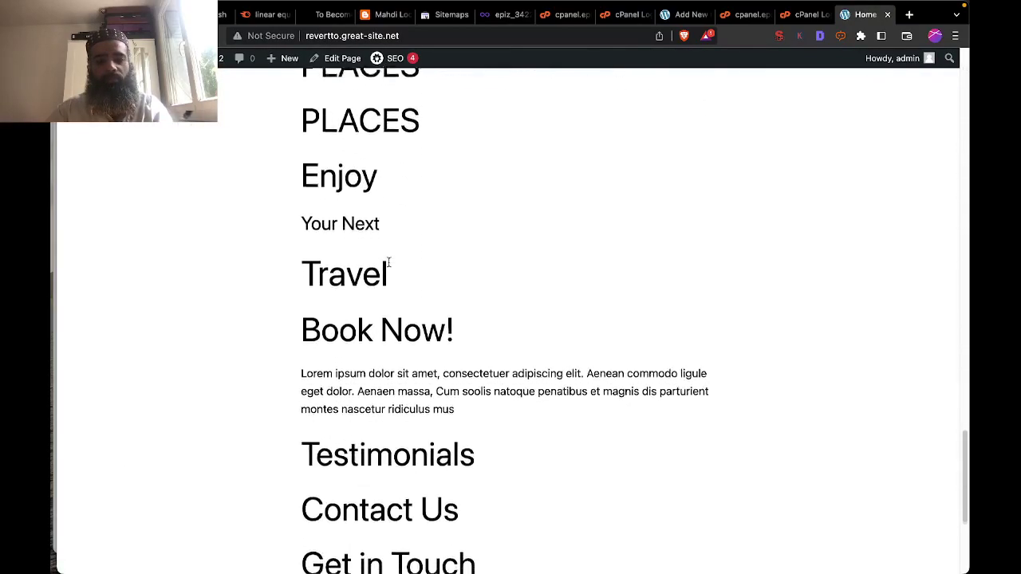
pyautogui.scroll(-5, 389, 263)
pyautogui.scroll(20, 389, 265)
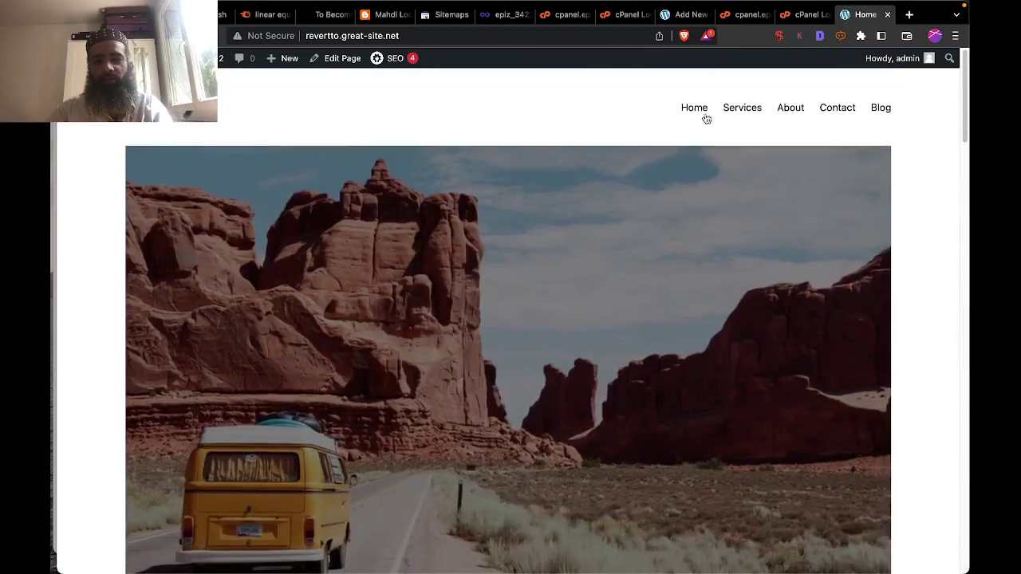
pyautogui.click(879, 109)
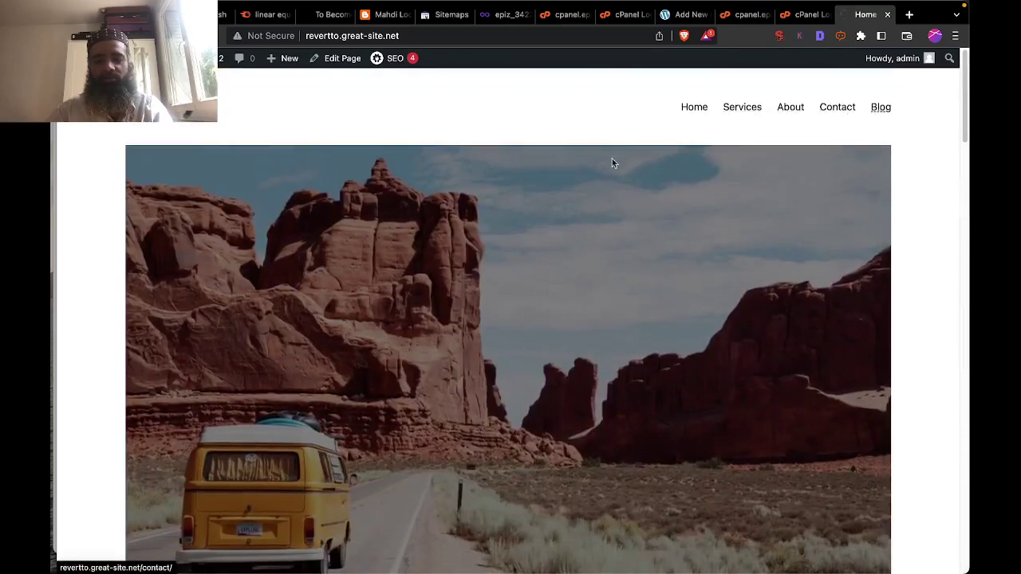
# Open the blog post "Interesting ways to study climate change" and copy its full URL.
pyautogui.scroll(-3, 354, 317)
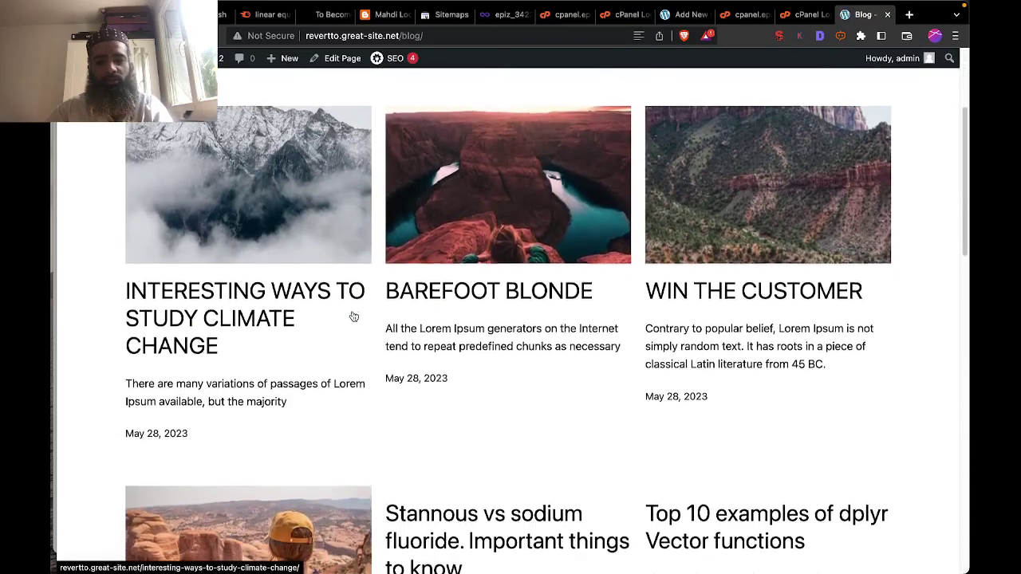
pyautogui.click(259, 295)
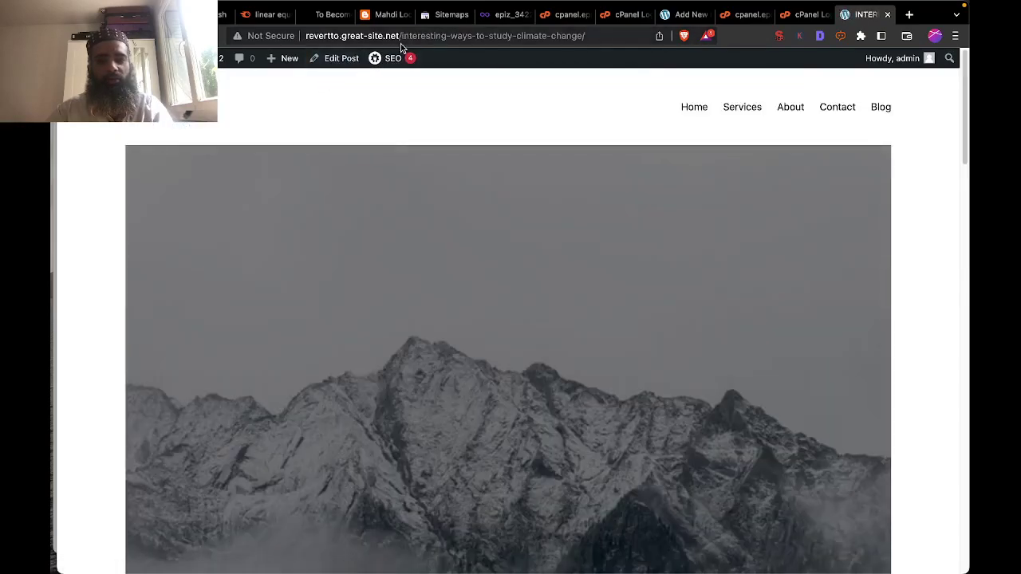
pyautogui.click(423, 37)
pyautogui.press('super+x')
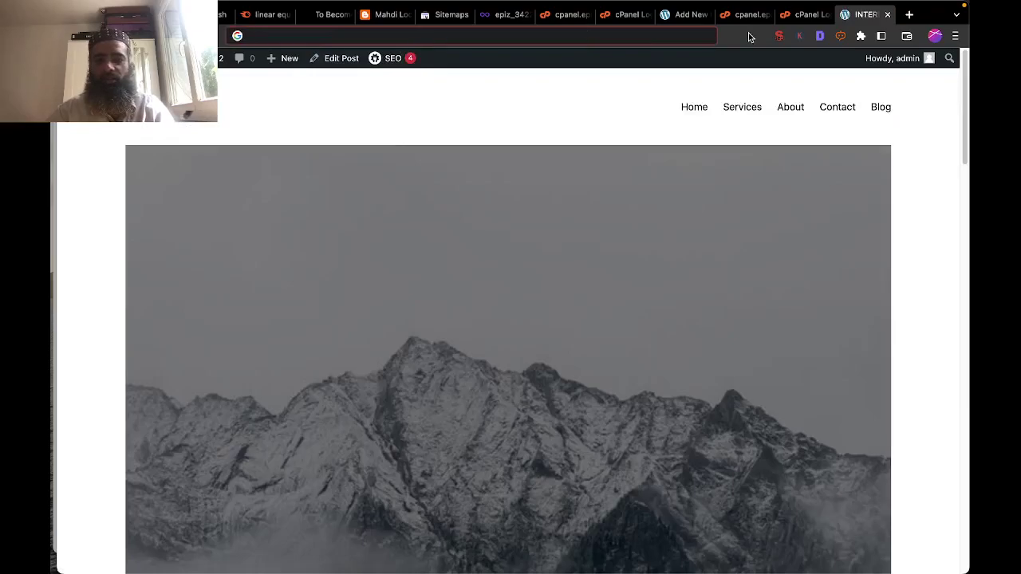
# Return to the draft post and look through its word problems, tips and advanced techniques sections for text suited to an internal link.
pyautogui.click(666, 17)
pyautogui.scroll(-5, 367, 359)
pyautogui.scroll(-4, 368, 360)
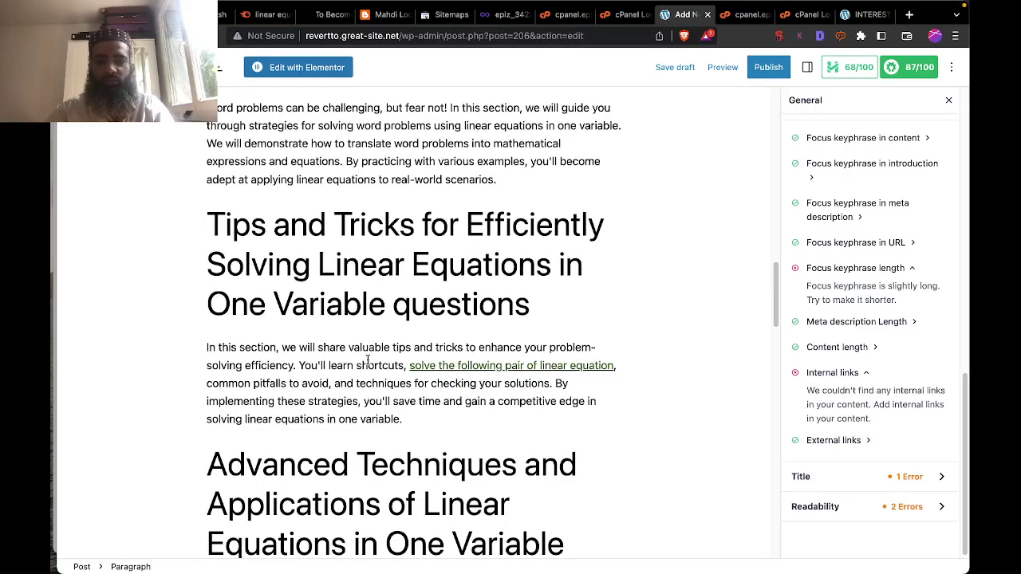
pyautogui.click(861, 14)
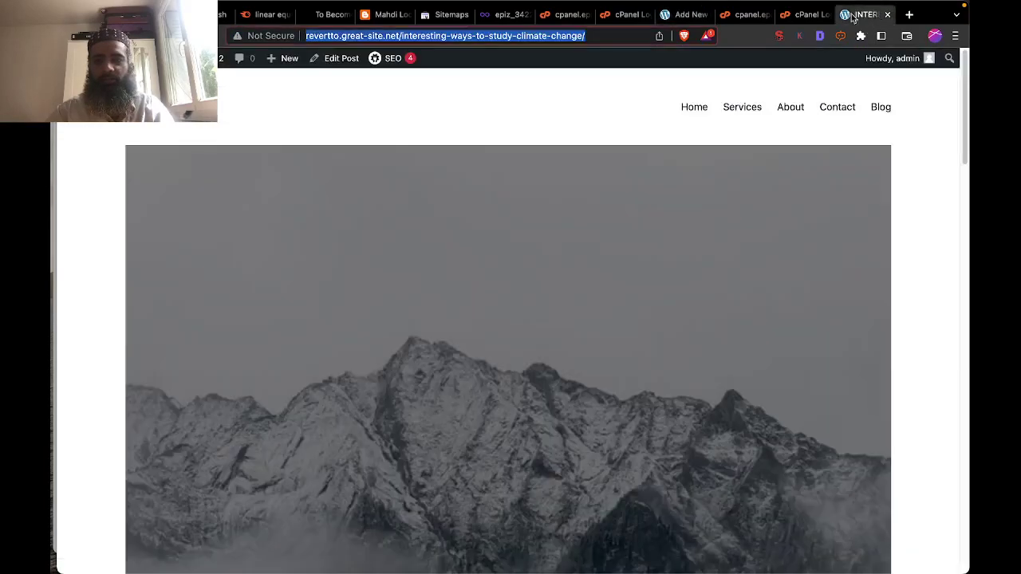
pyautogui.click(675, 16)
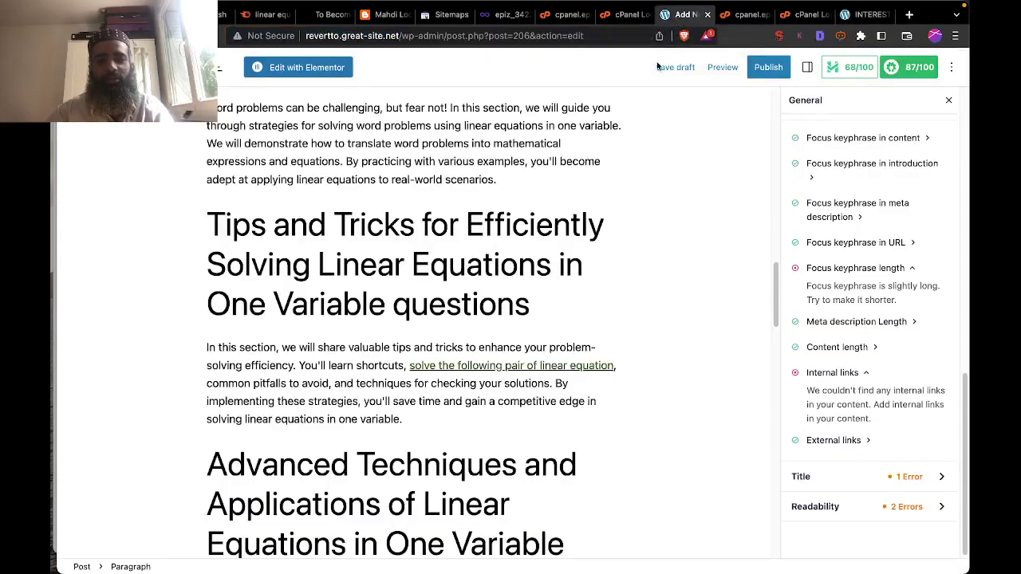
pyautogui.scroll(-5, 530, 387)
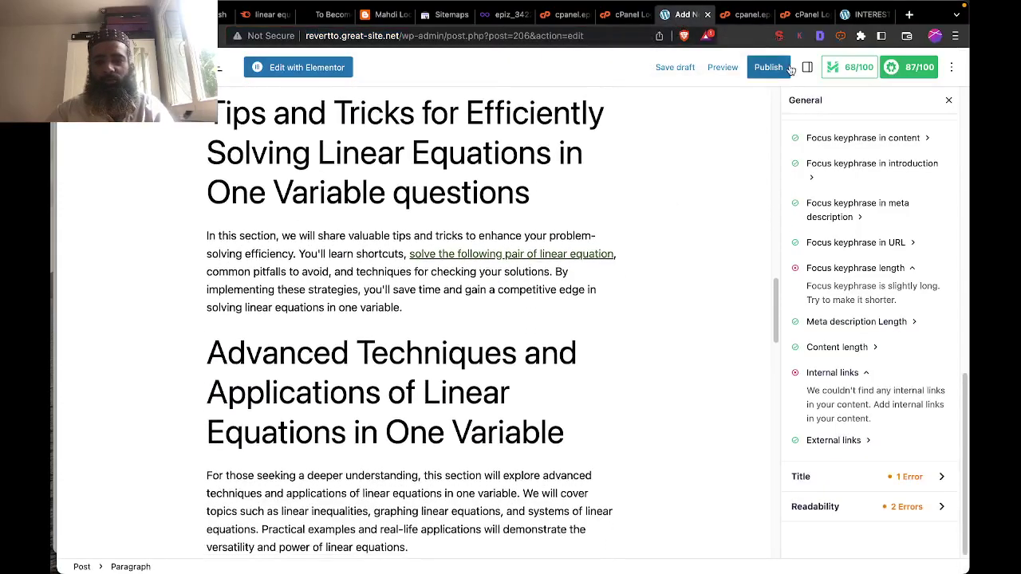
pyautogui.click(866, 15)
pyautogui.scroll(-6, 607, 217)
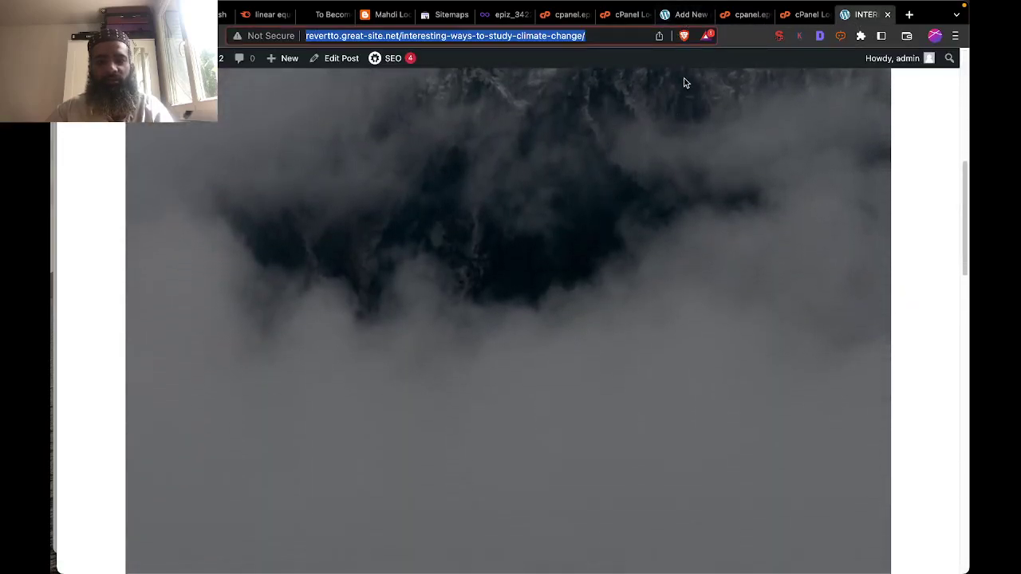
# Link "Advanced Techniques" in the draft's section heading to the copied URL, revertto.great-site.net/interesting-ways-to-study-climate-change/.
pyautogui.click(689, 16)
pyautogui.scroll(-2, 527, 321)
pyautogui.moveTo(516, 185); pyautogui.dragTo(206, 180)
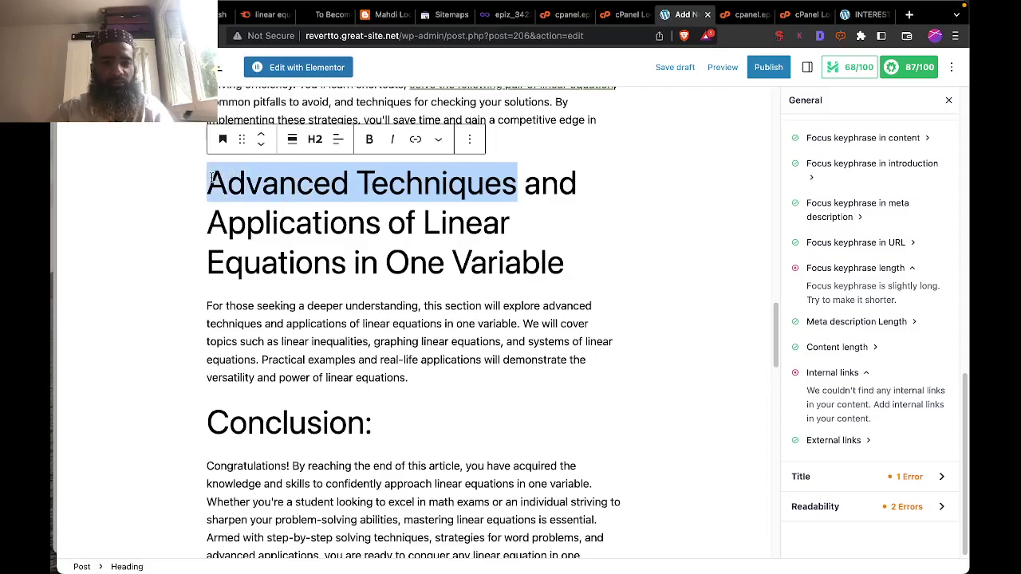
pyautogui.click(416, 141)
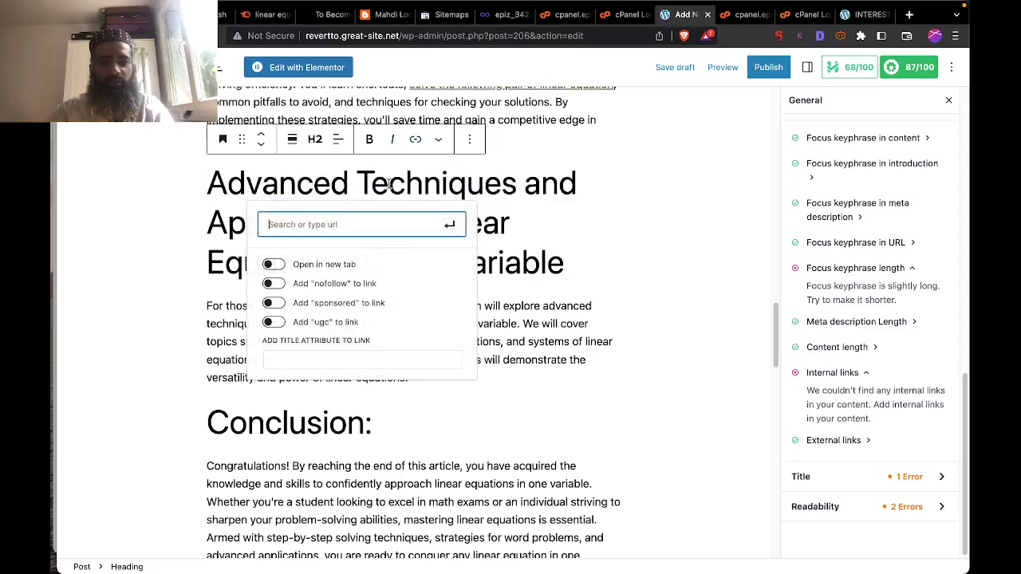
pyautogui.press('super+v')
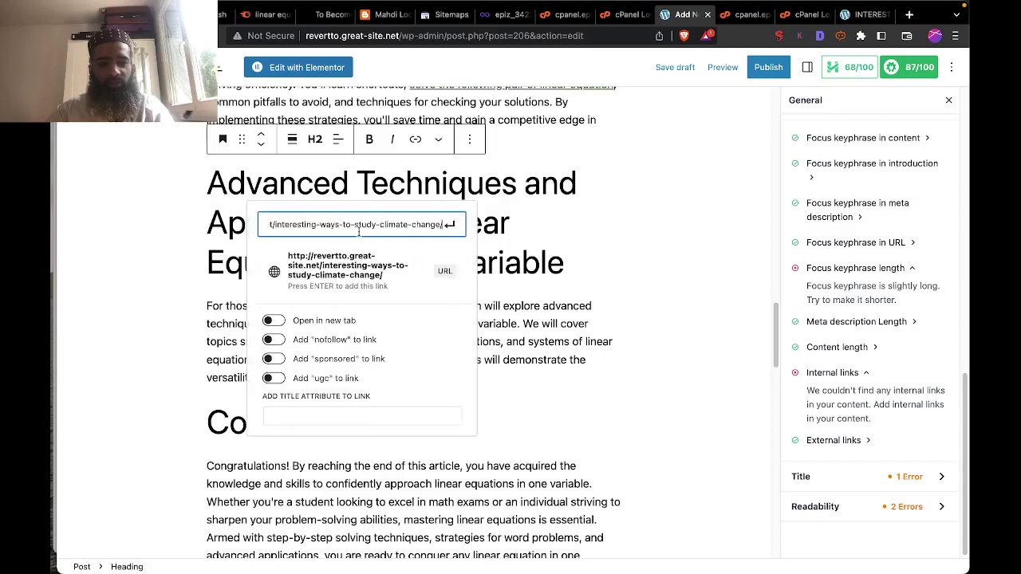
pyautogui.click(426, 285)
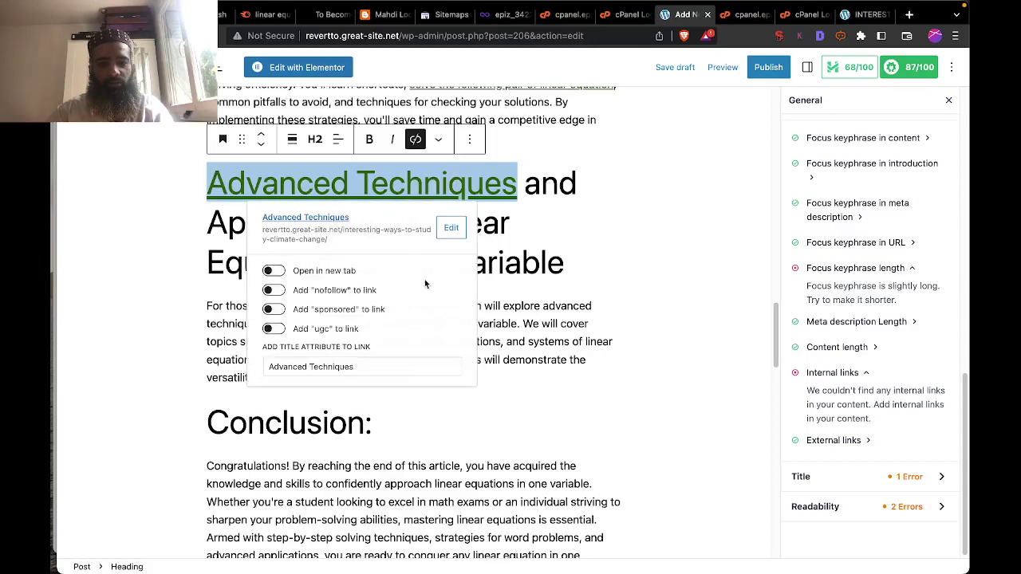
pyautogui.click(162, 252)
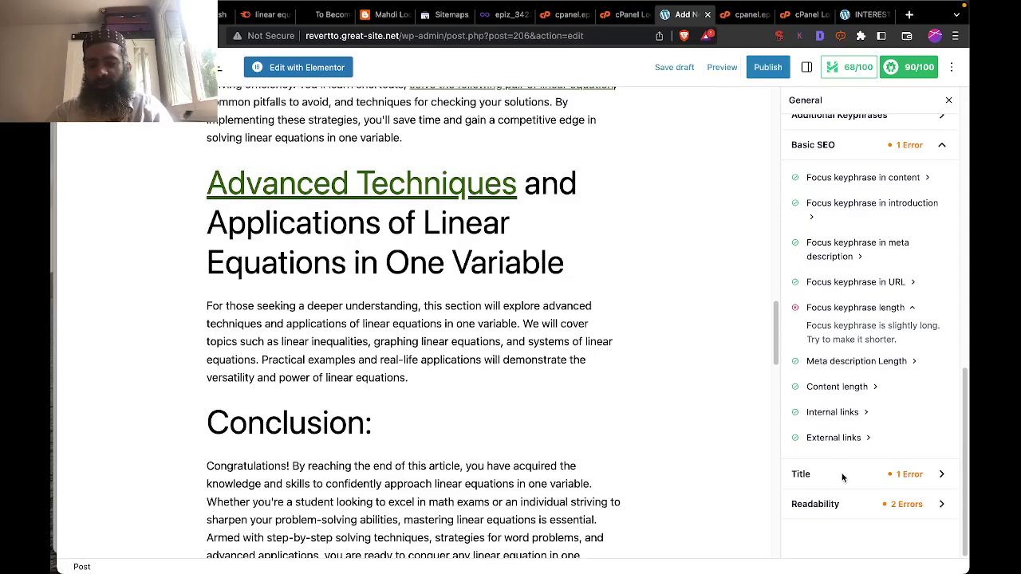
# Check the Title SEO errors and shorten the post title to "5 Solutions For Linear Equations In One Variable Questions".
pyautogui.click(900, 474)
pyautogui.scroll(-3, 870, 487)
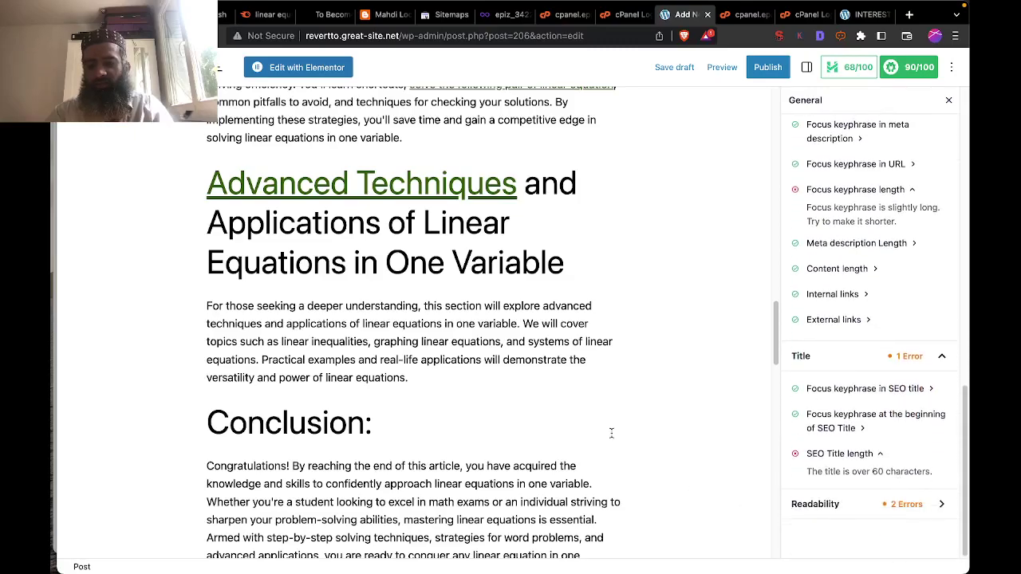
pyautogui.scroll(20, 611, 433)
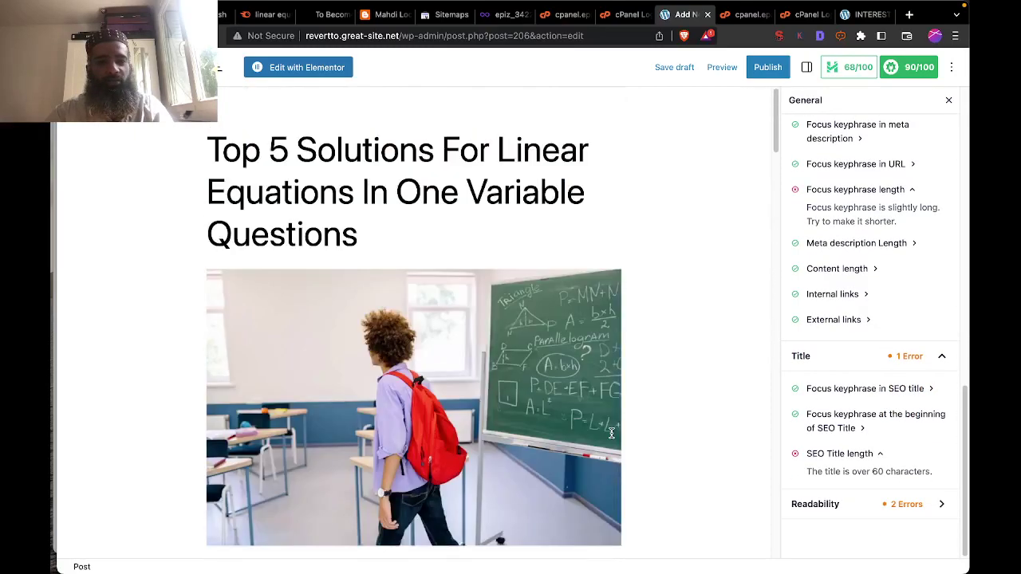
pyautogui.click(435, 152)
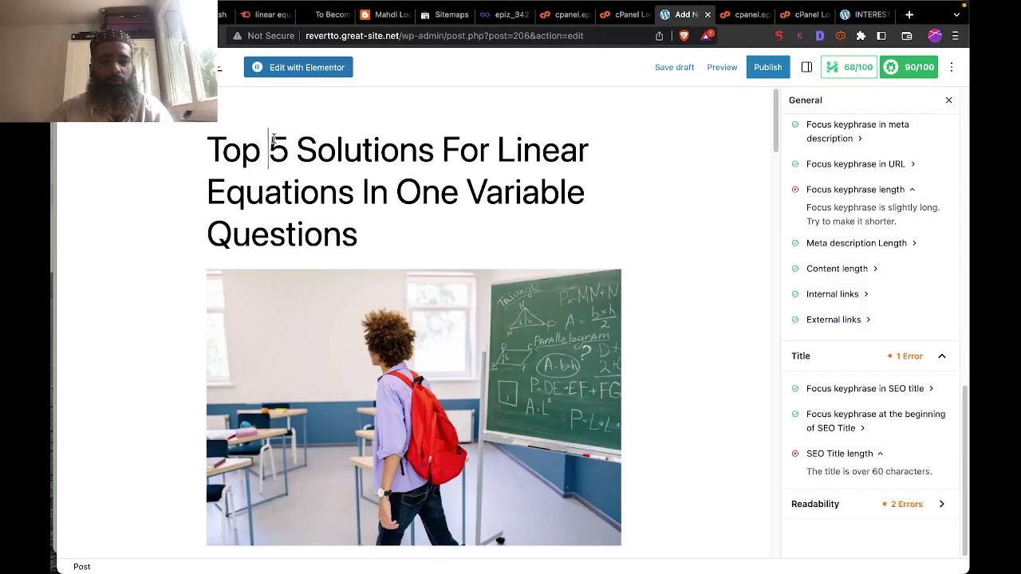
pyautogui.click(268, 152)
pyautogui.press('BackSpace')
pyautogui.press('BackSpace')
pyautogui.press('BackSpace')
pyautogui.press('BackSpace')
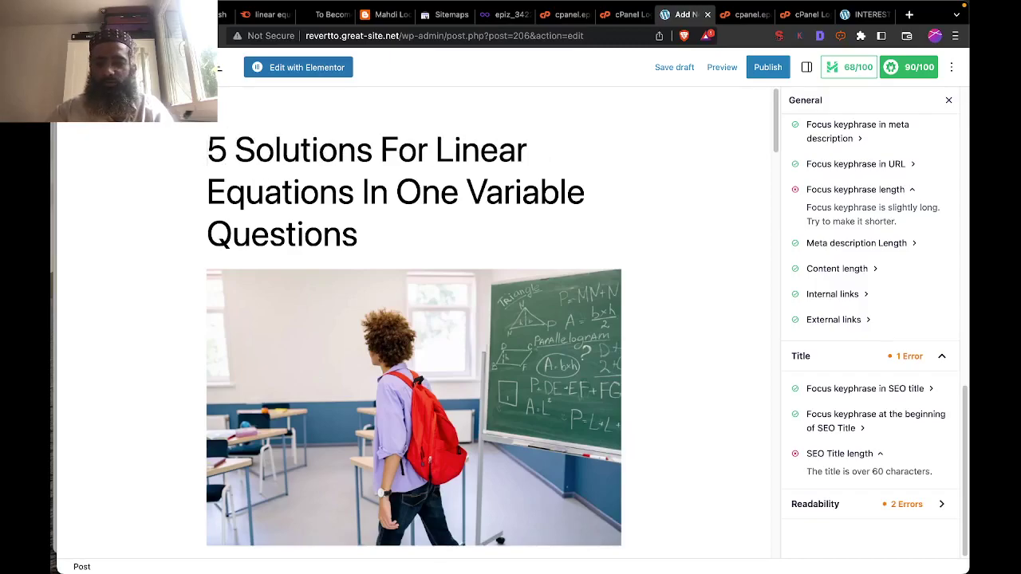
pyautogui.click(610, 235)
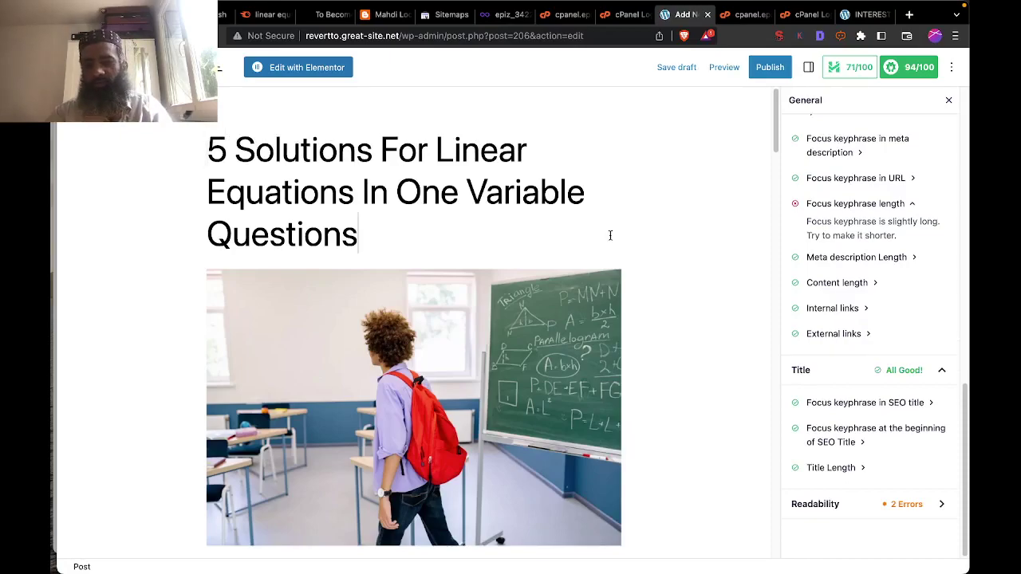
# Review the Readability checks and replace "Here" with "Moreover" at the start of the paragraph under the "How to Solve Linear Equations" heading.
pyautogui.click(863, 511)
pyautogui.scroll(-5, 880, 475)
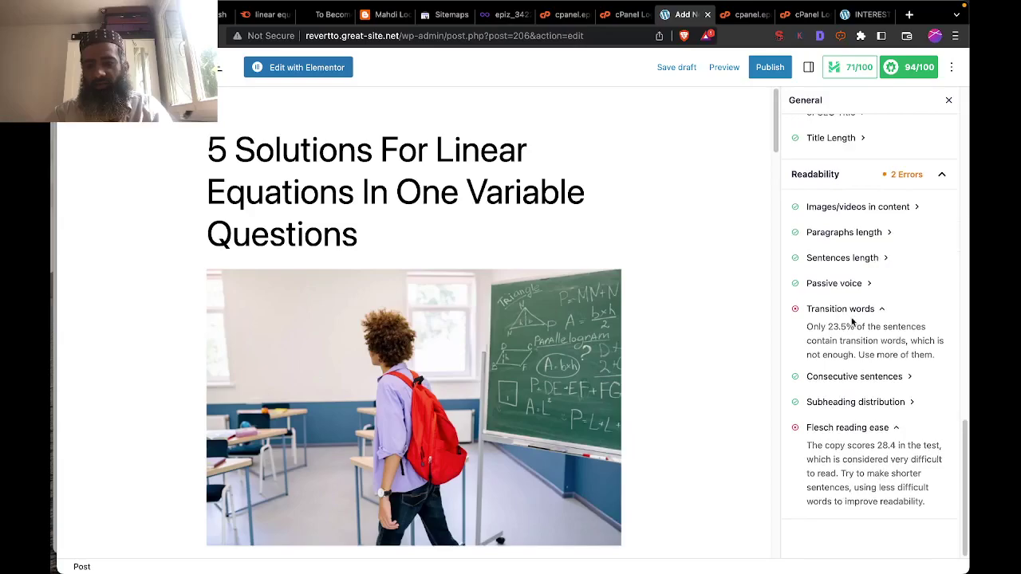
pyautogui.scroll(-10, 594, 317)
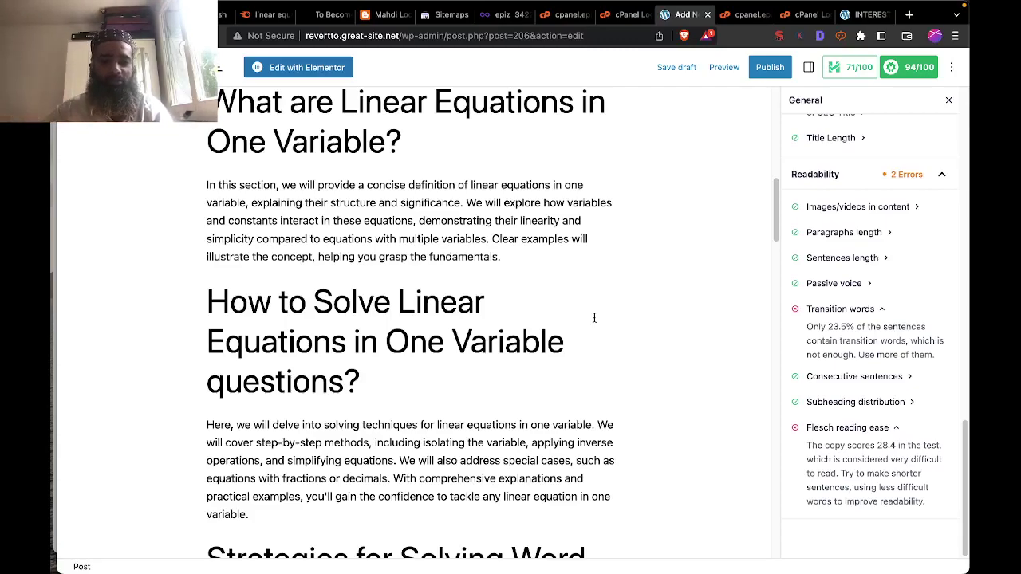
pyautogui.scroll(-2, 519, 379)
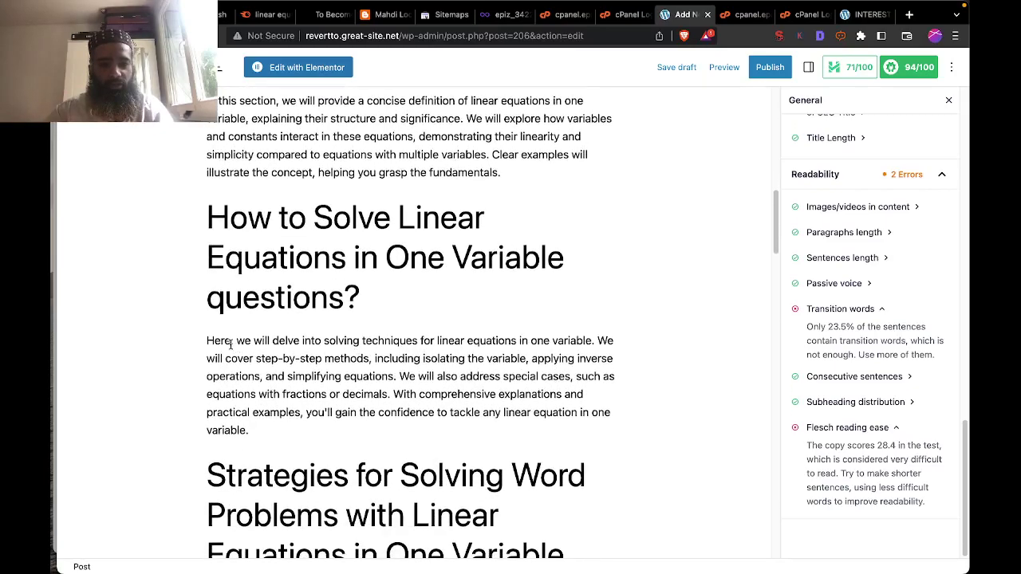
pyautogui.click(230, 343)
pyautogui.press('BackSpace')
pyautogui.press('BackSpace')
pyautogui.press('BackSpace')
pyautogui.press('BackSpace')
pyautogui.press('BackSpace')
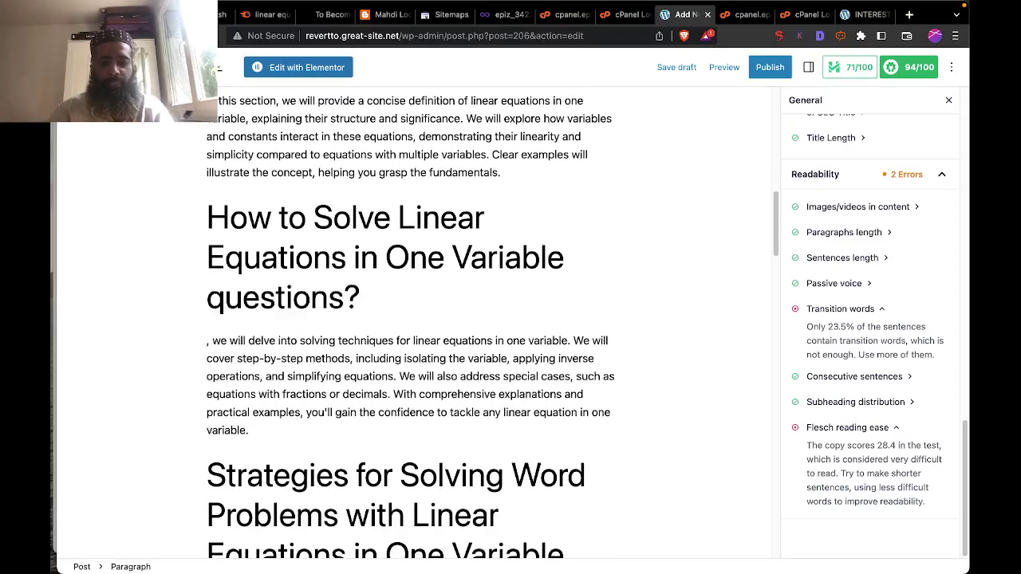
pyautogui.write('Moreov')
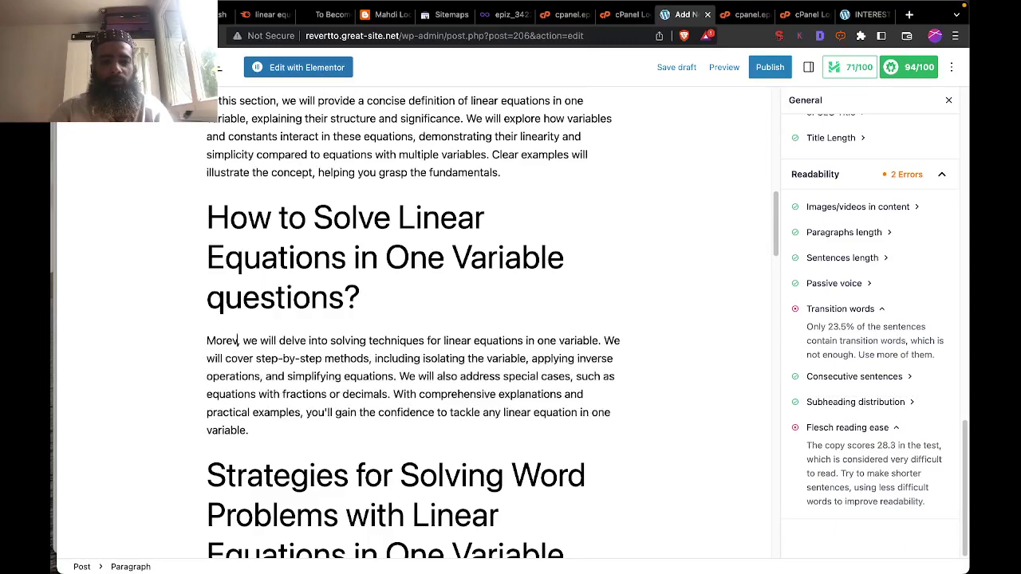
pyautogui.write('er')
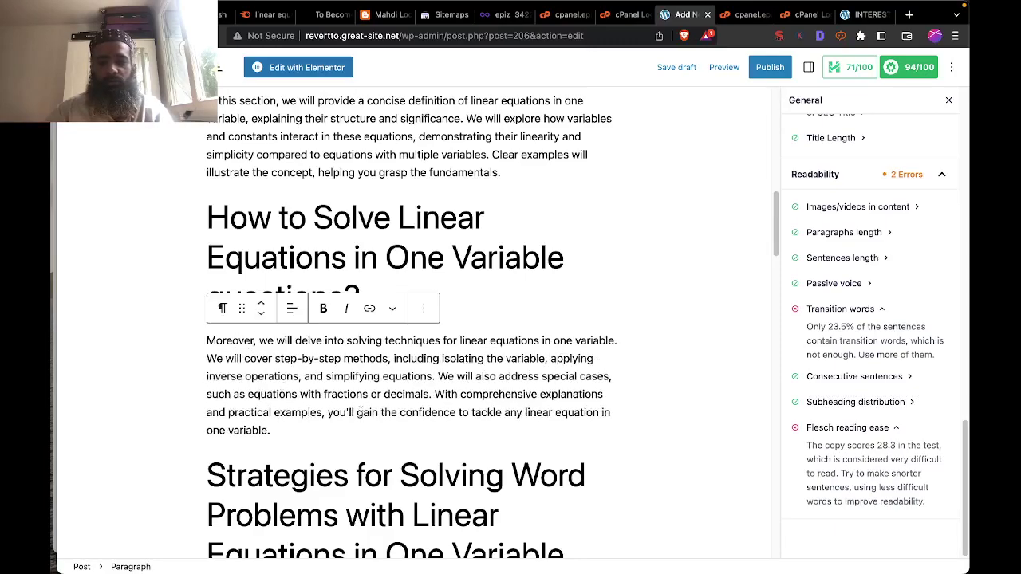
# Replace "In this section" with "Nevertheless" in the paragraph under the "Strategies for Solving Word Problems" heading.
pyautogui.scroll(-5, 393, 394)
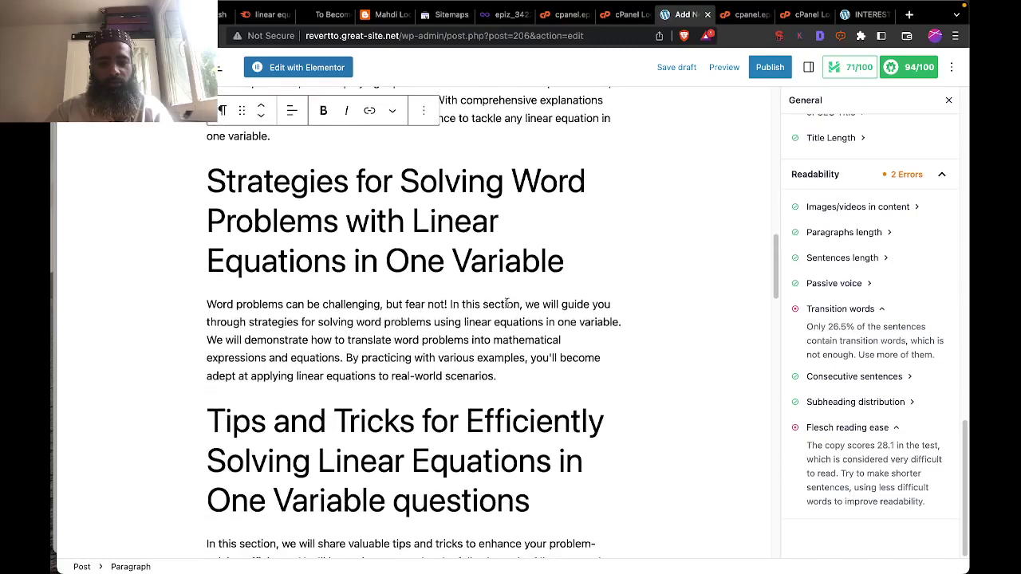
pyautogui.moveTo(519, 304); pyautogui.dragTo(449, 300)
pyautogui.write('N')
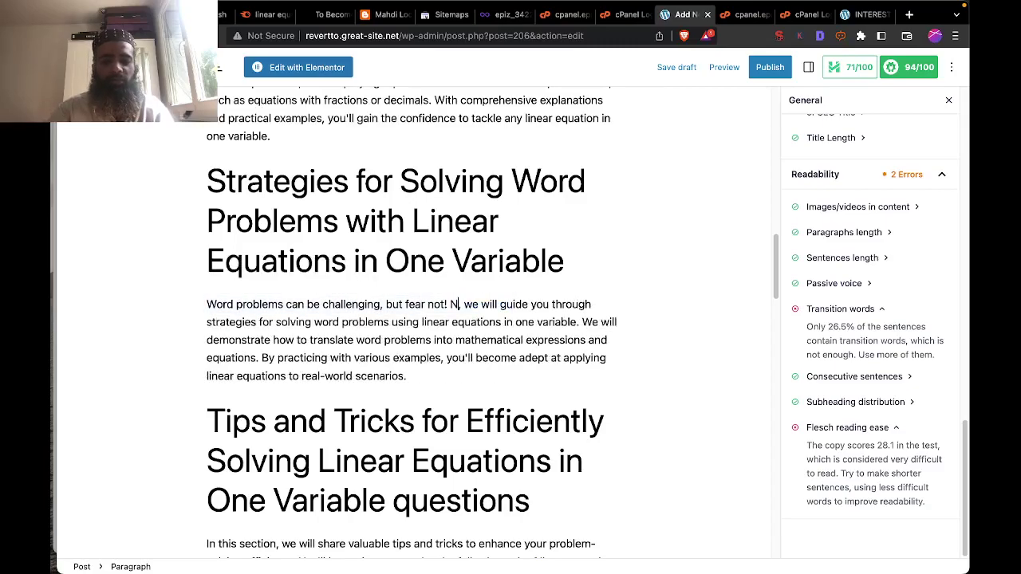
pyautogui.write('everth')
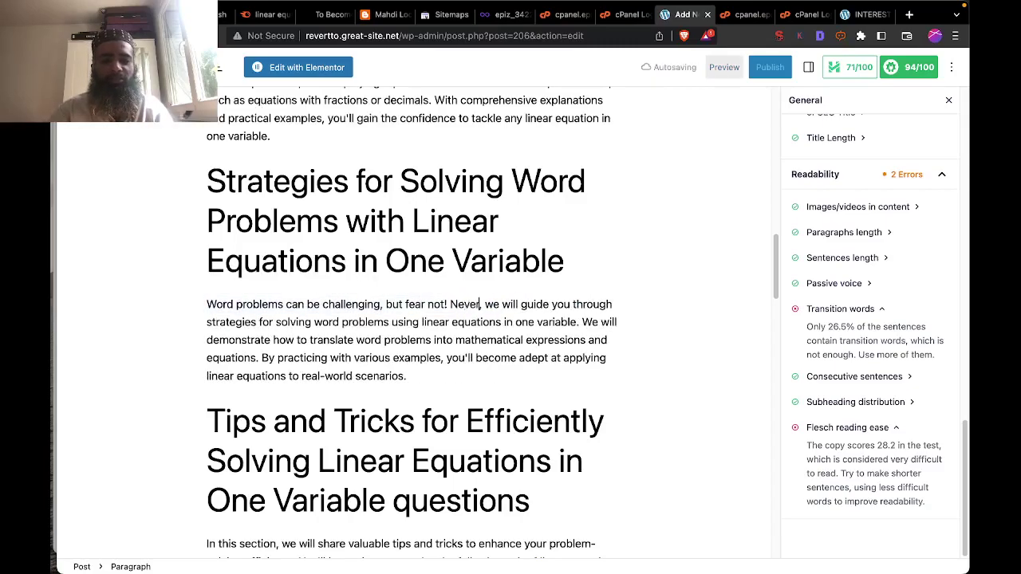
pyautogui.write('eles')
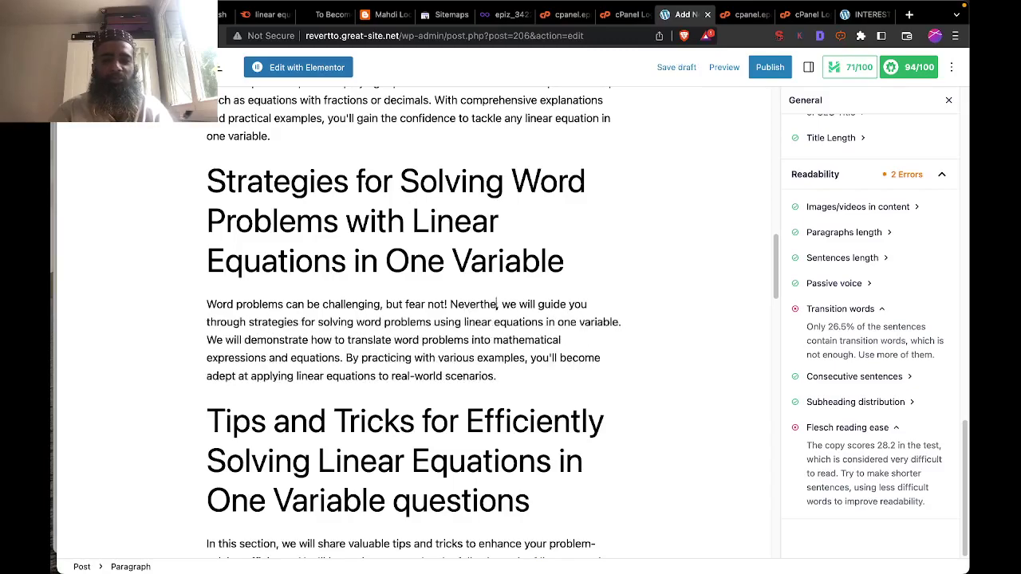
pyautogui.write('s')
pyautogui.click(476, 357)
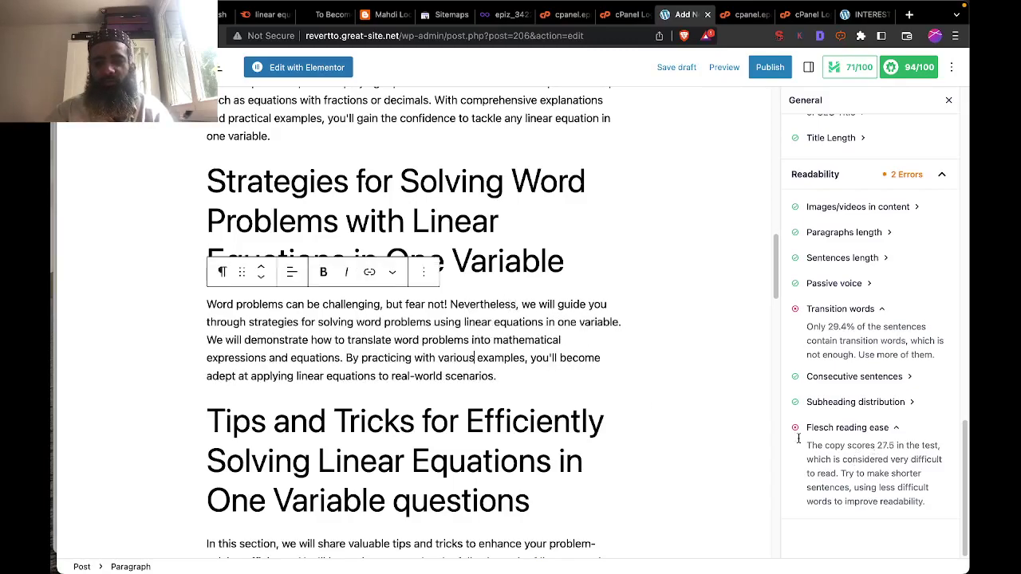
# Delete the trailing space from the paragraph under the "Advanced Techniques and Applications" heading and save the draft.
pyautogui.scroll(-5, 473, 399)
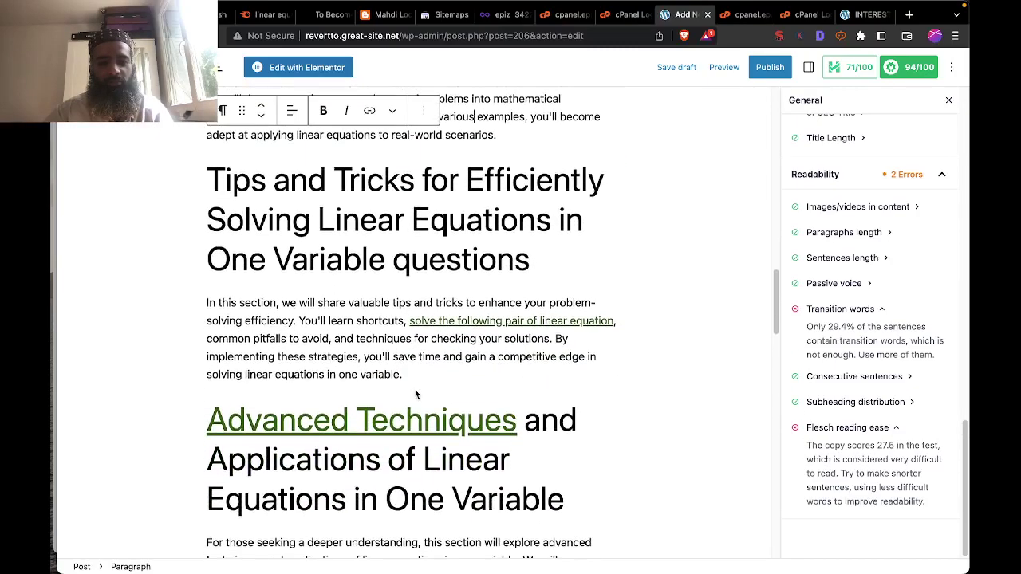
pyautogui.scroll(-1, 415, 393)
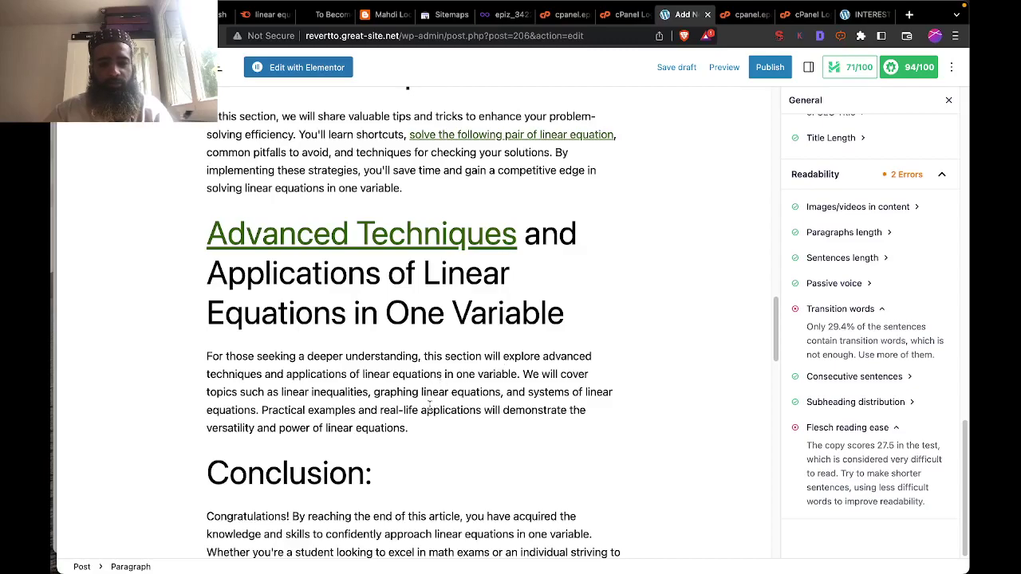
pyautogui.click(423, 427)
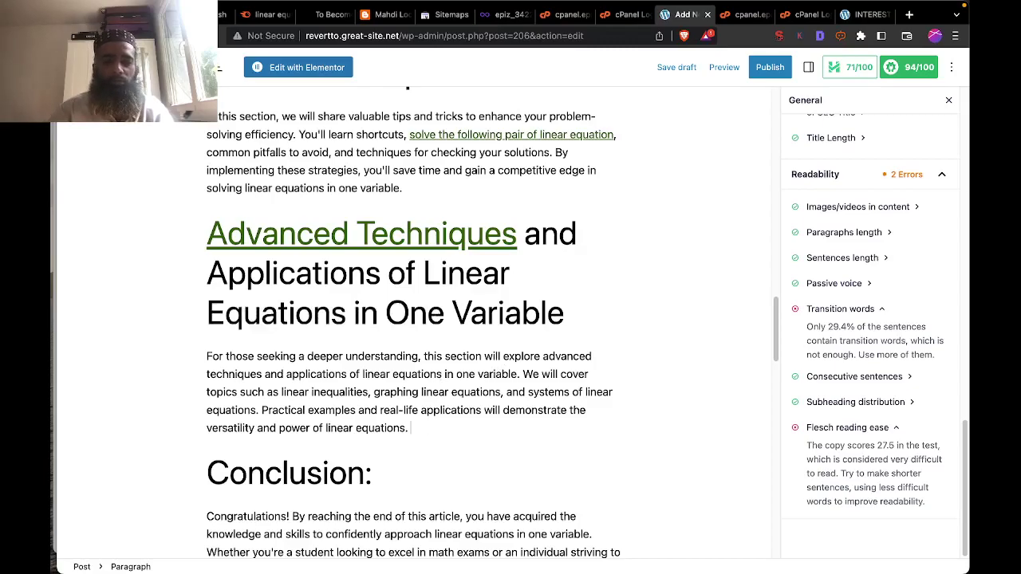
pyautogui.press('BackSpace')
pyautogui.click(670, 70)
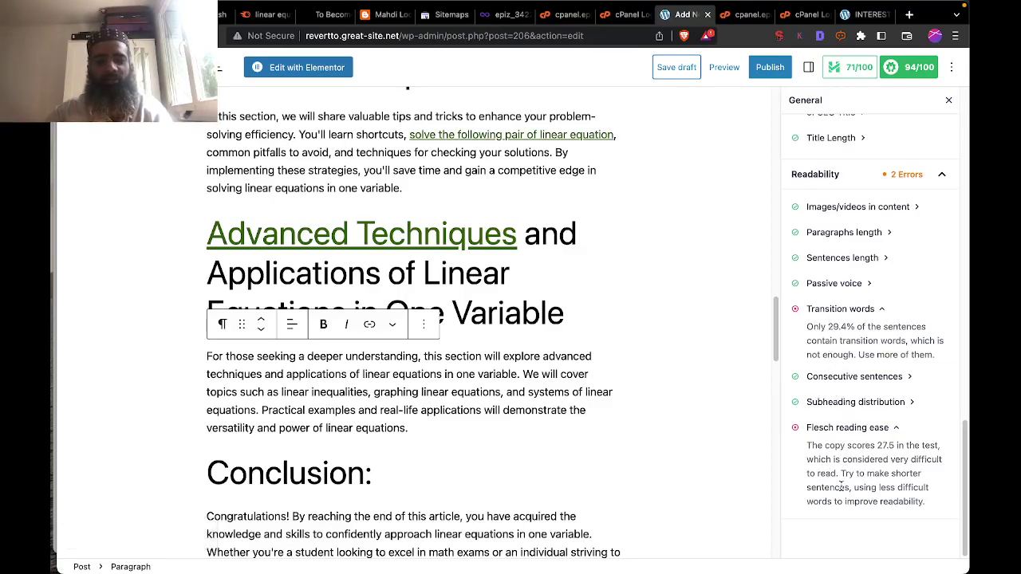
pyautogui.scroll(5, 463, 502)
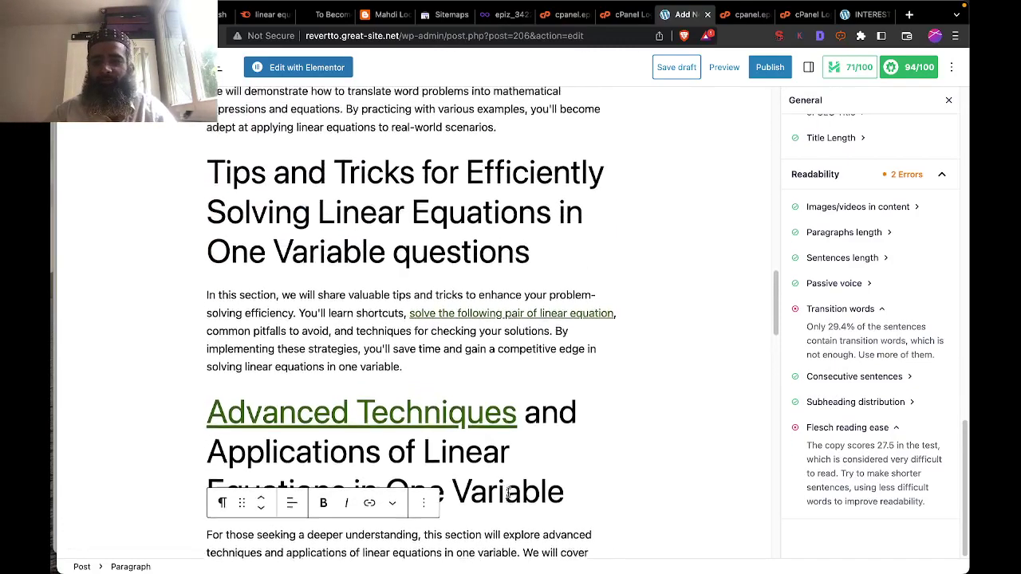
pyautogui.scroll(8, 897, 195)
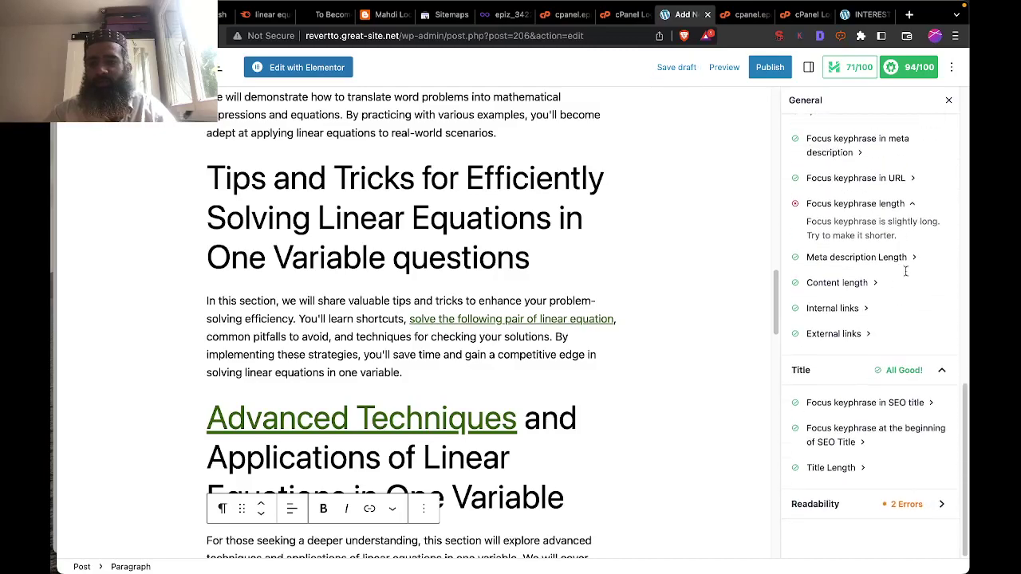
# Try to get additional keyphrases through Semrush and close its login window.
pyautogui.scroll(8, 911, 342)
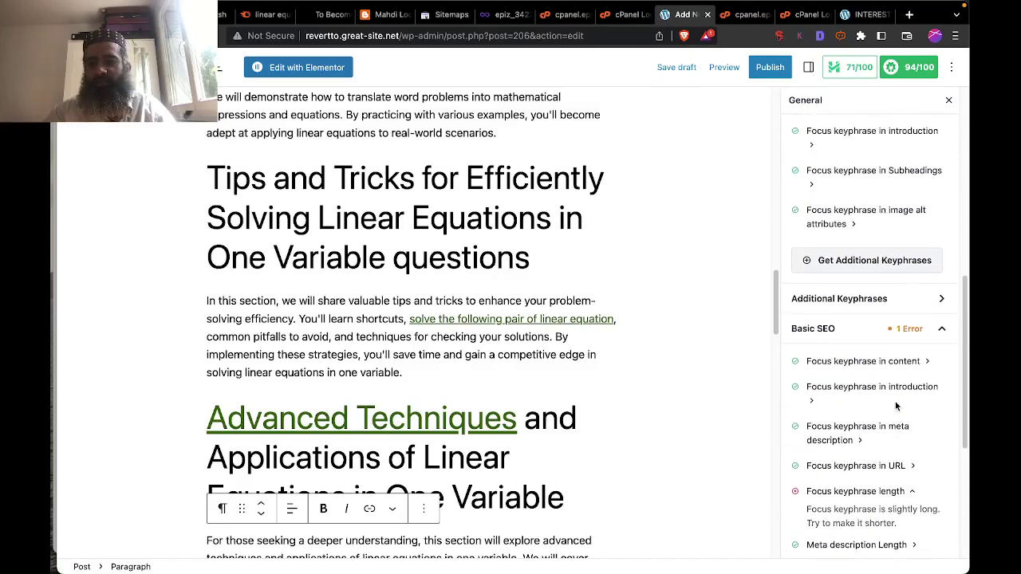
pyautogui.click(924, 366)
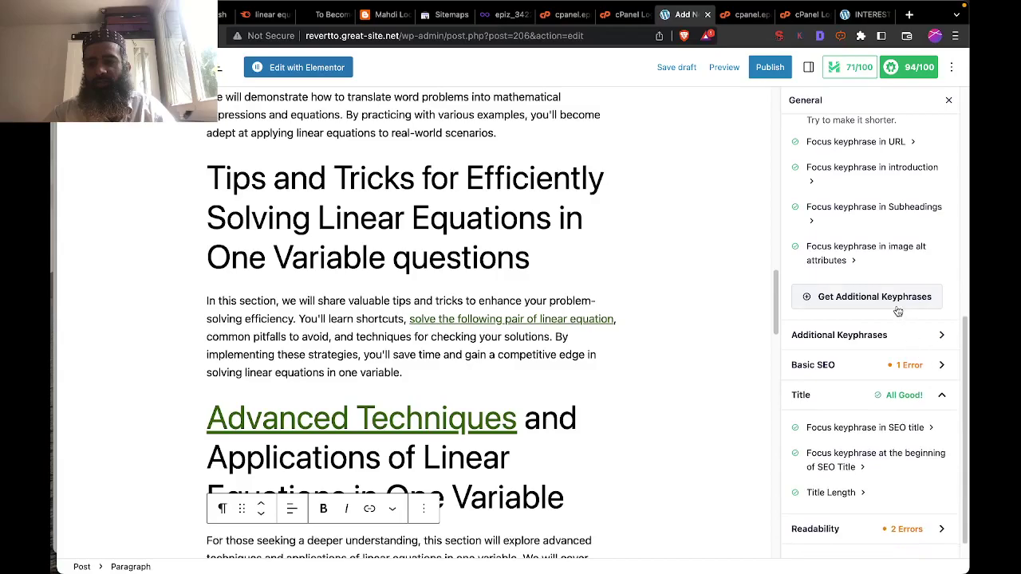
pyautogui.click(859, 303)
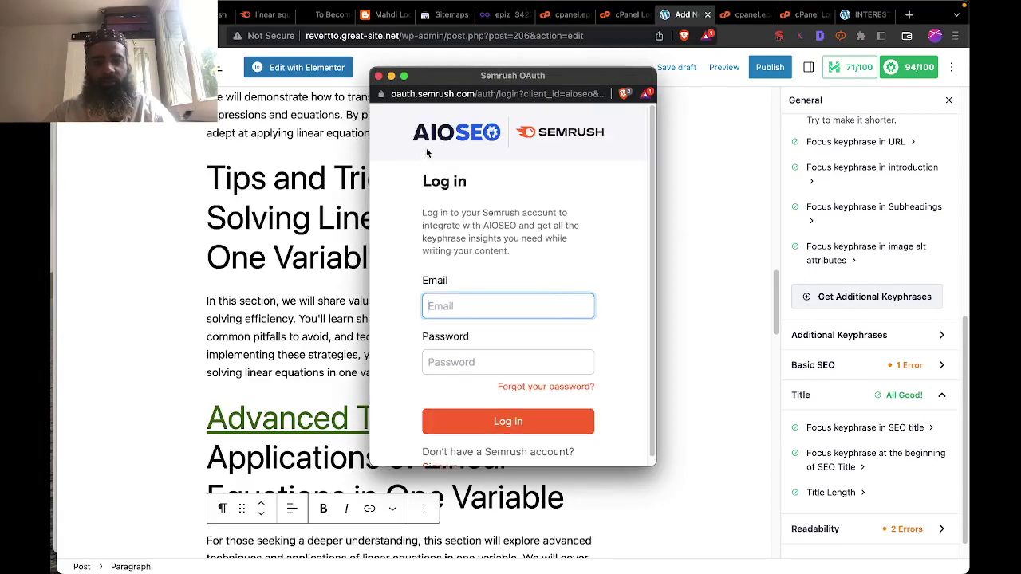
pyautogui.click(379, 76)
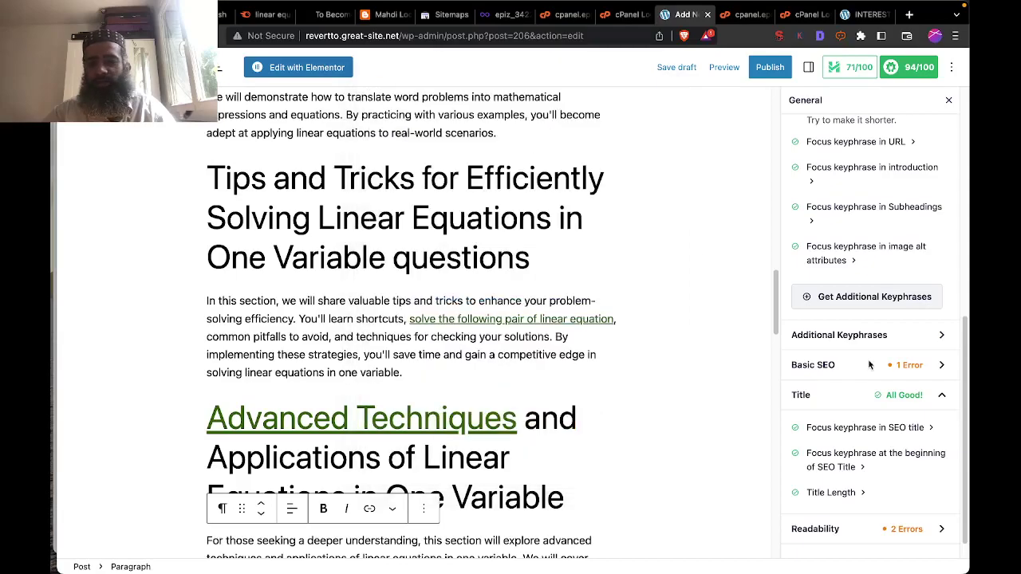
# Review the Focus Keyphrase checks and the Additional Keyphrases section, and check the Keyword Magic Tool list for linear equations.
pyautogui.scroll(6, 872, 366)
pyautogui.scroll(3, 870, 365)
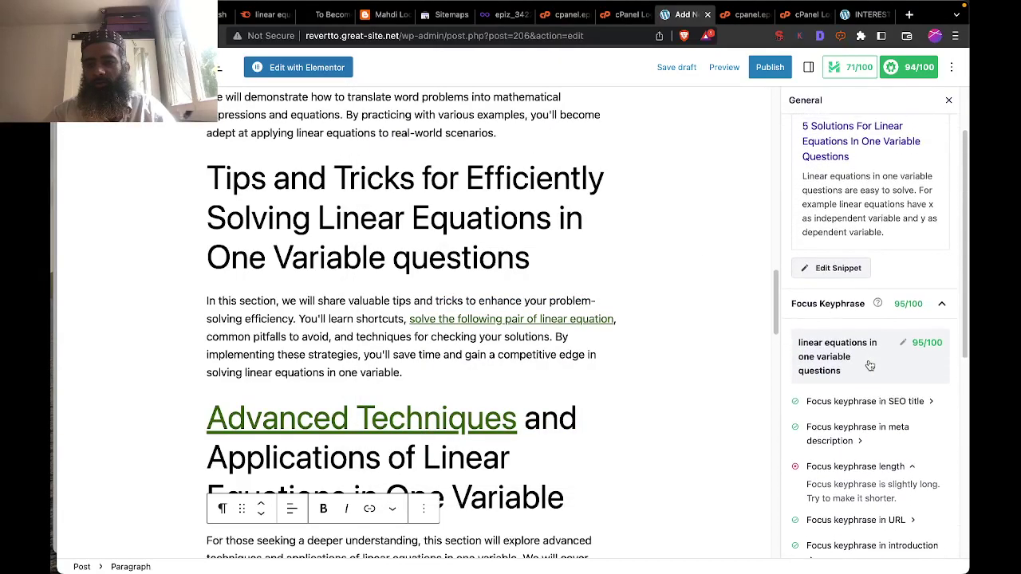
pyautogui.scroll(-6, 870, 365)
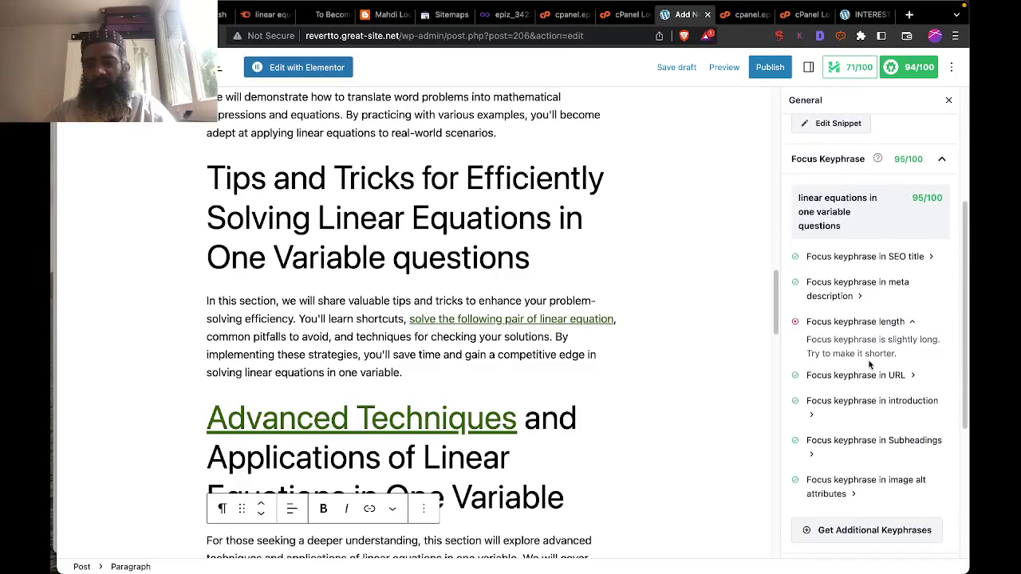
pyautogui.scroll(-1, 870, 364)
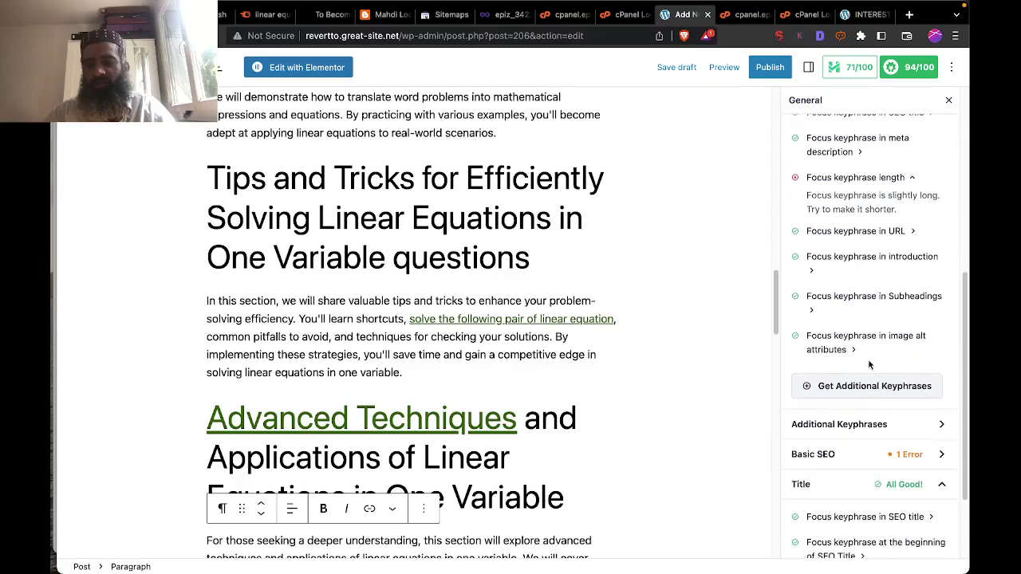
pyautogui.click(862, 424)
pyautogui.scroll(-4, 862, 399)
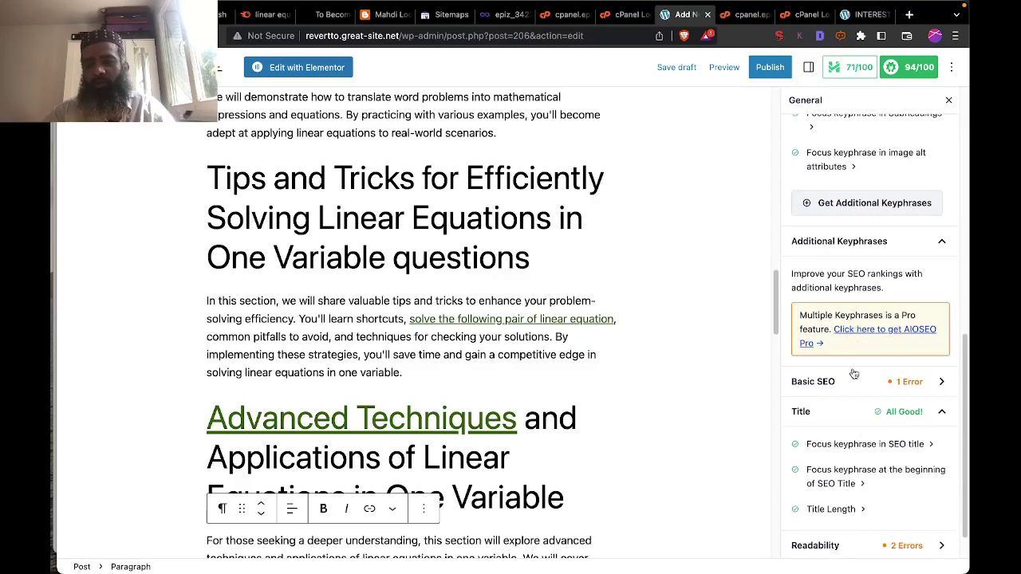
pyautogui.scroll(-1, 854, 374)
pyautogui.scroll(5, 854, 374)
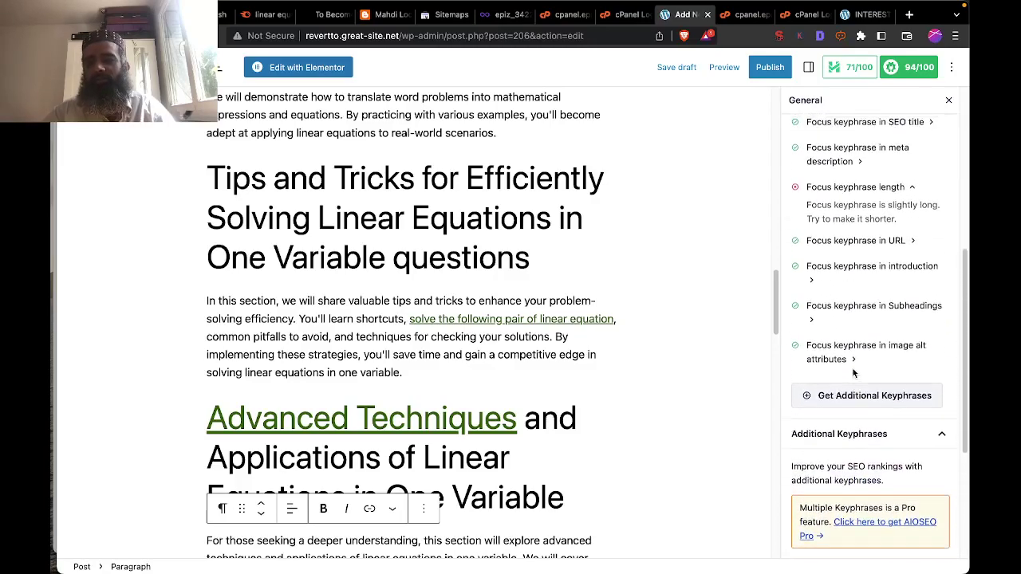
pyautogui.scroll(3, 854, 374)
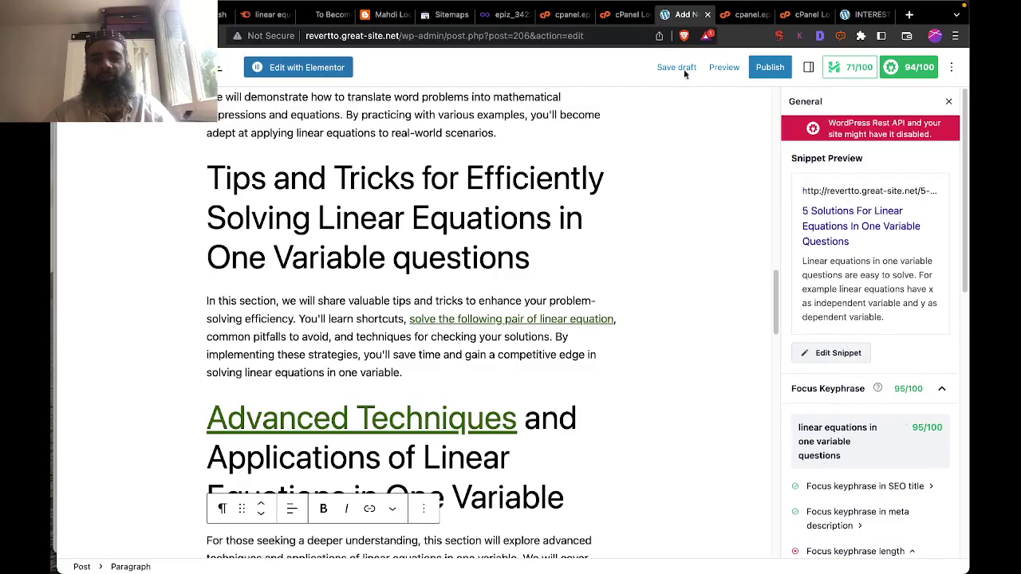
pyautogui.click(268, 14)
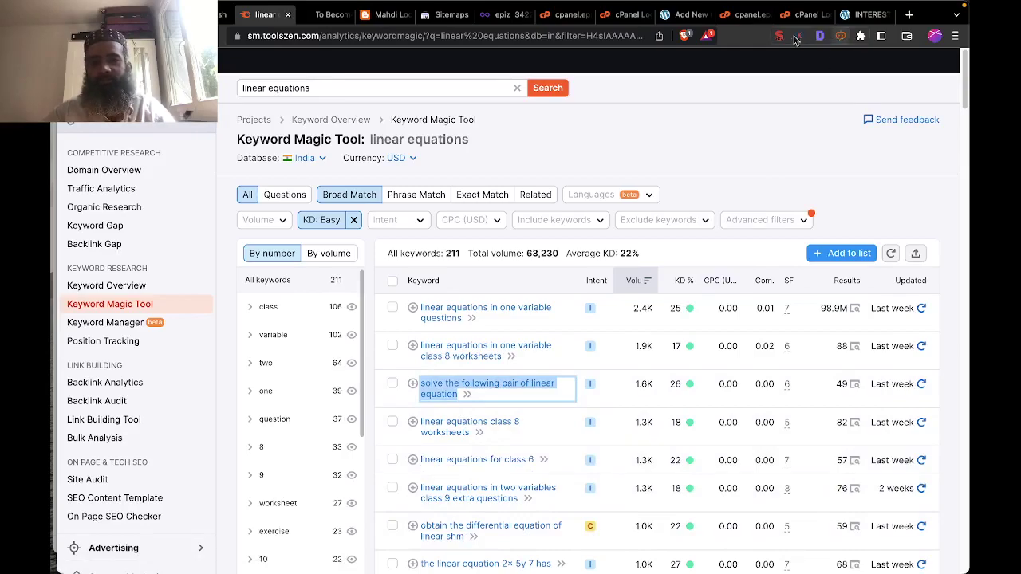
pyautogui.click(687, 15)
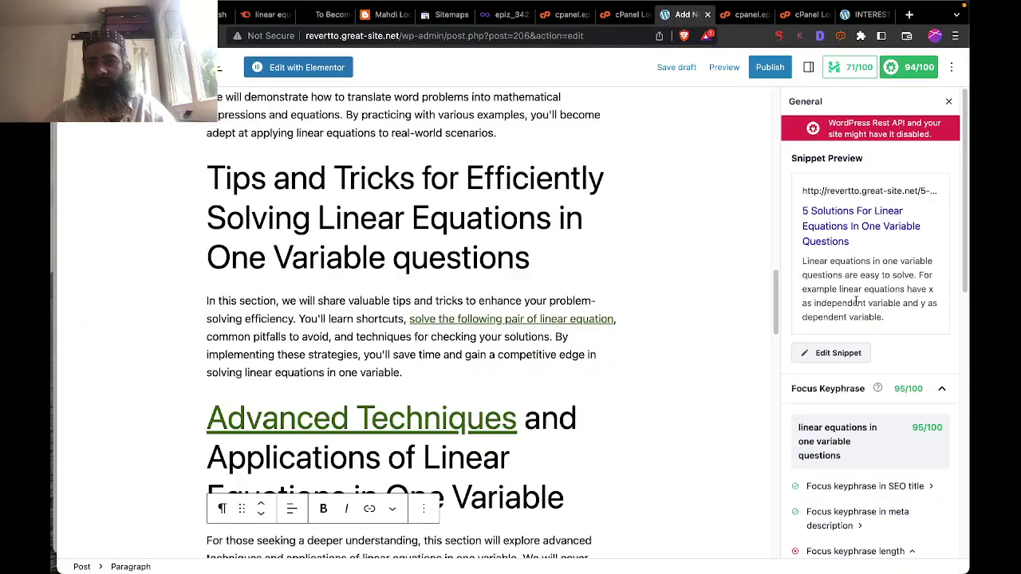
# Review the SEO Headline Analyzer results for the post title, from the score and word balance down to the search preview.
pyautogui.click(854, 72)
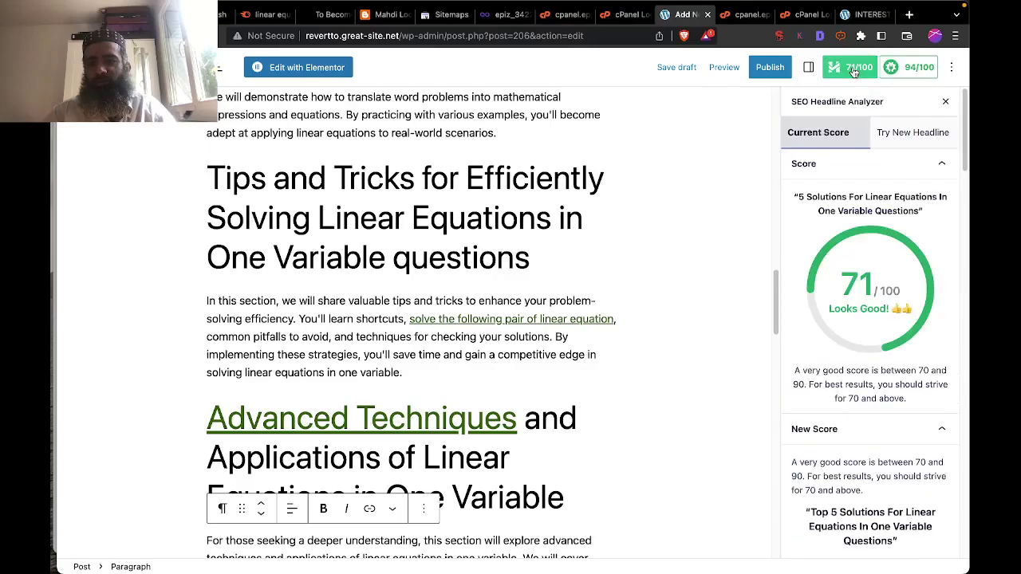
pyautogui.scroll(-6, 868, 342)
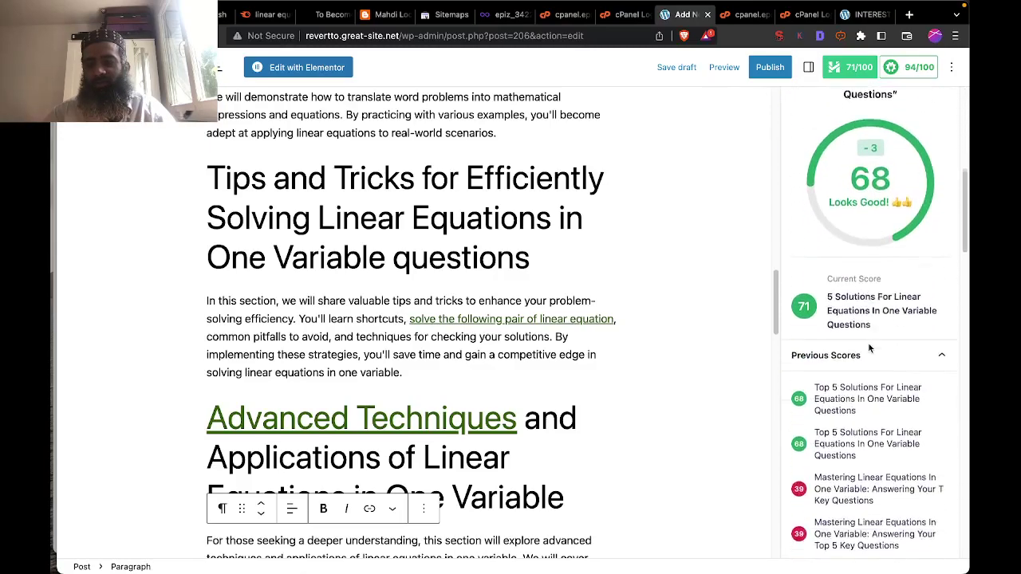
pyautogui.scroll(-8, 870, 349)
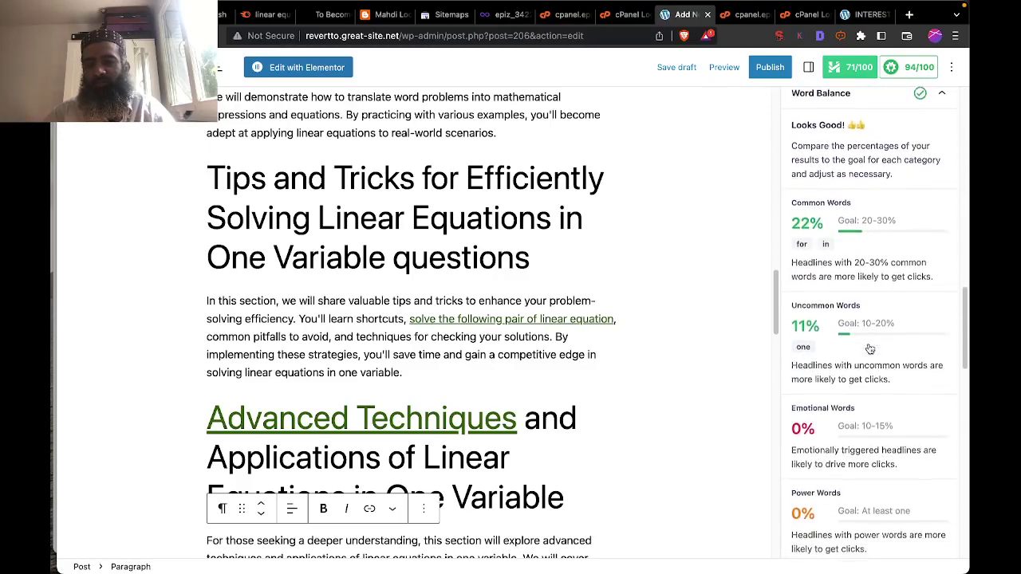
pyautogui.scroll(-10, 870, 348)
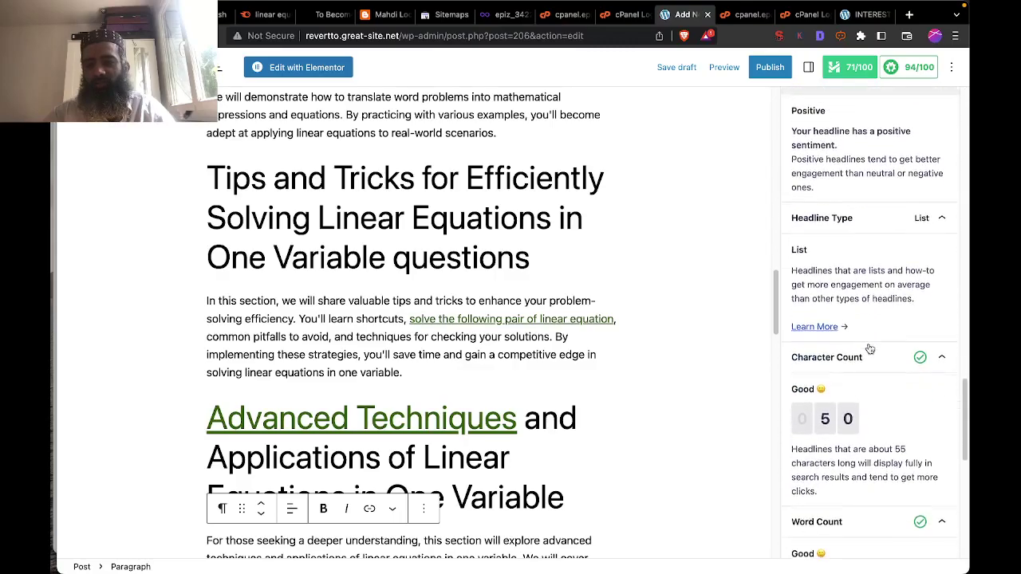
pyautogui.scroll(-10, 869, 348)
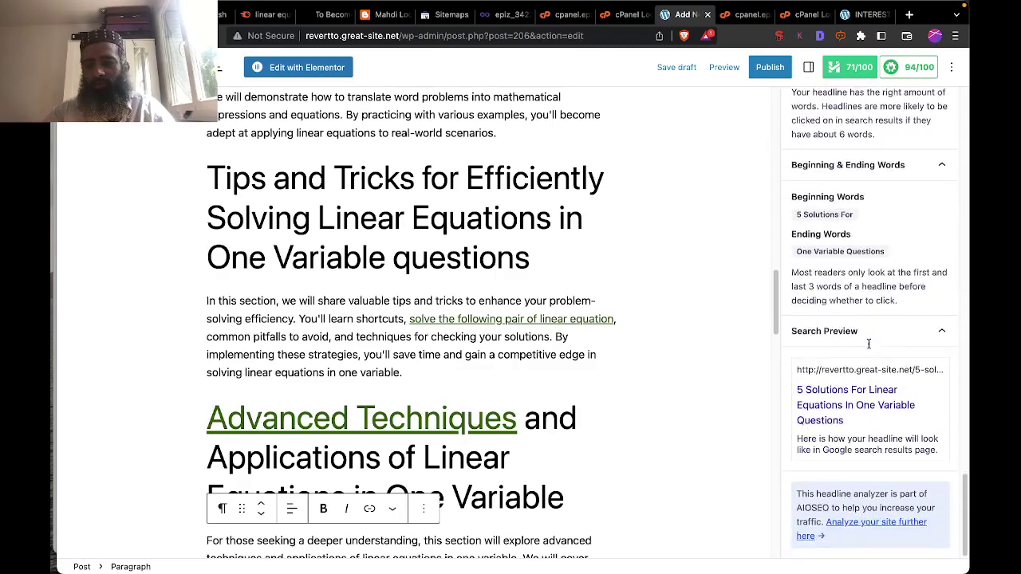
pyautogui.scroll(20, 869, 344)
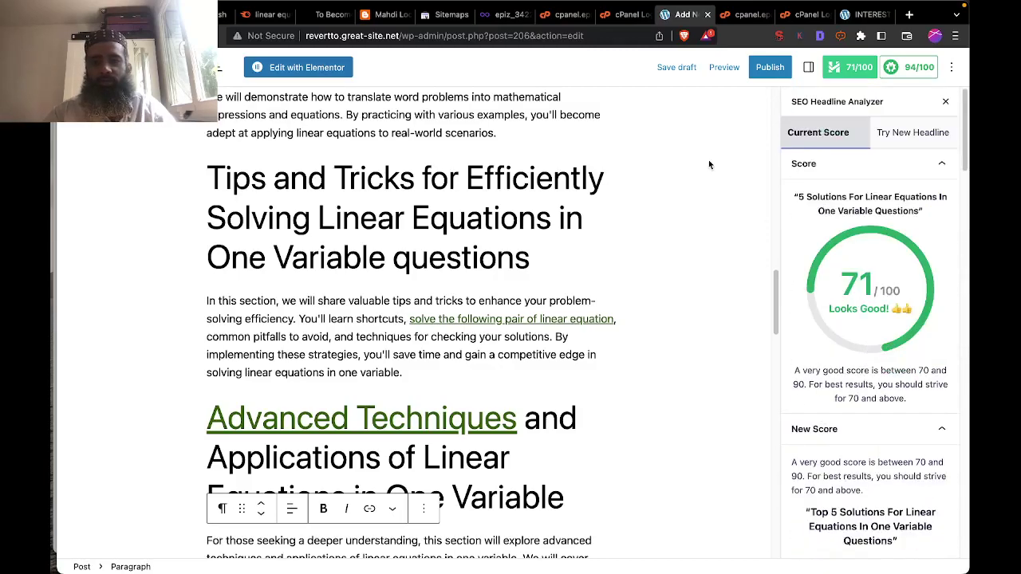
# Save the draft, preview the "5 Solutions For Linear Equations In One Variable Questions" post from the posts list and look through the page.
pyautogui.click(682, 72)
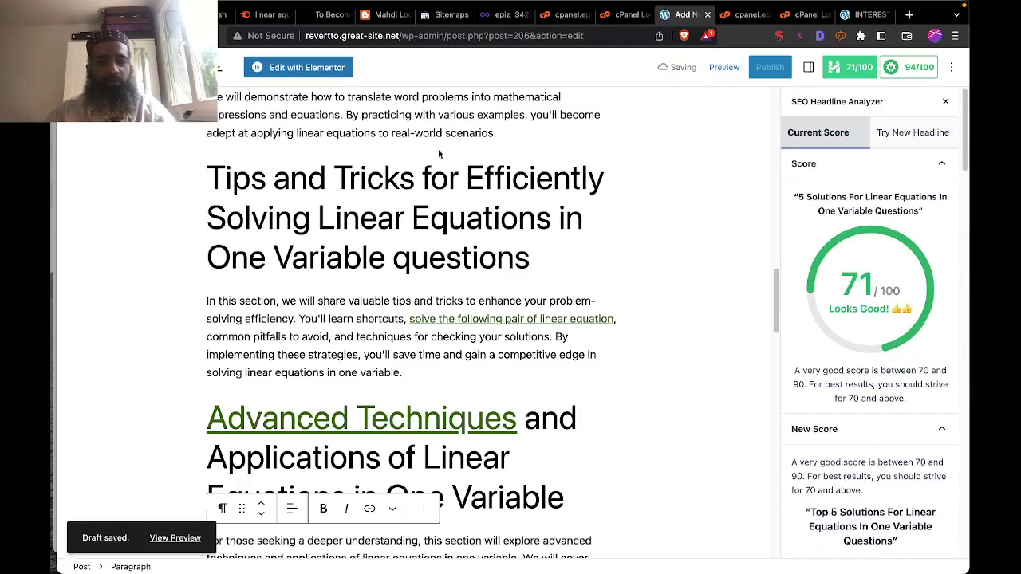
pyautogui.click(80, 67)
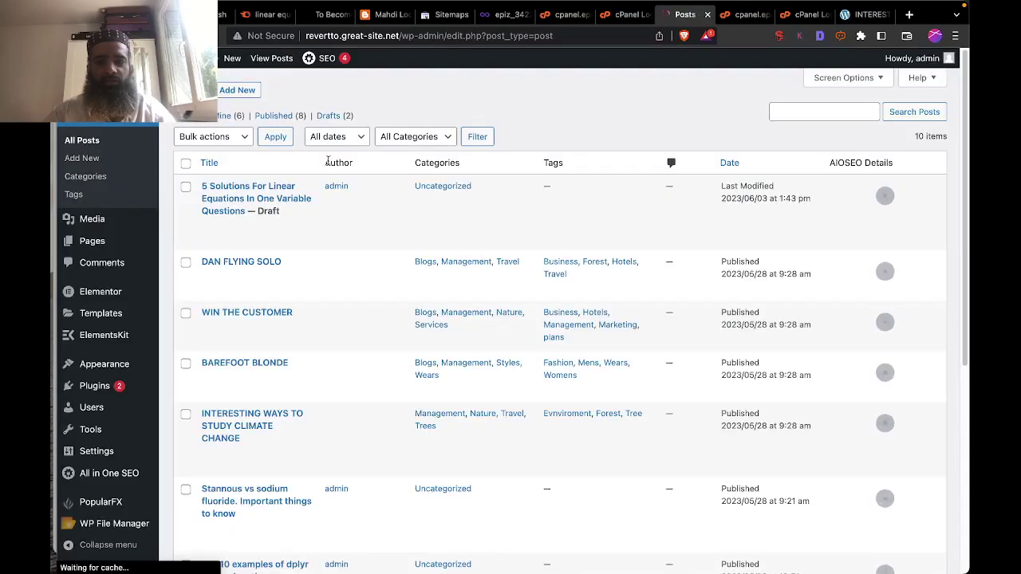
pyautogui.moveTo(445, 220)
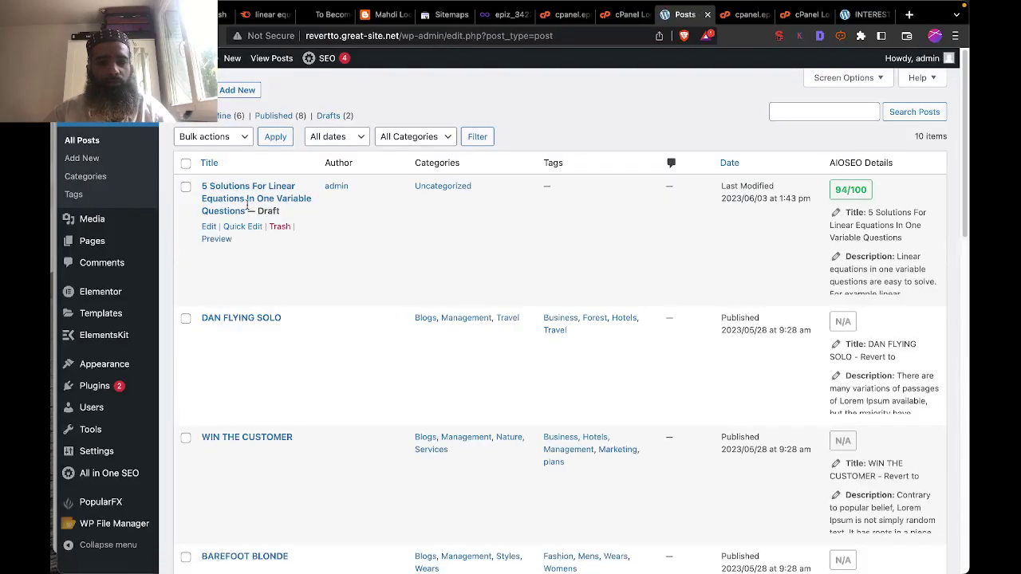
pyautogui.click(217, 240)
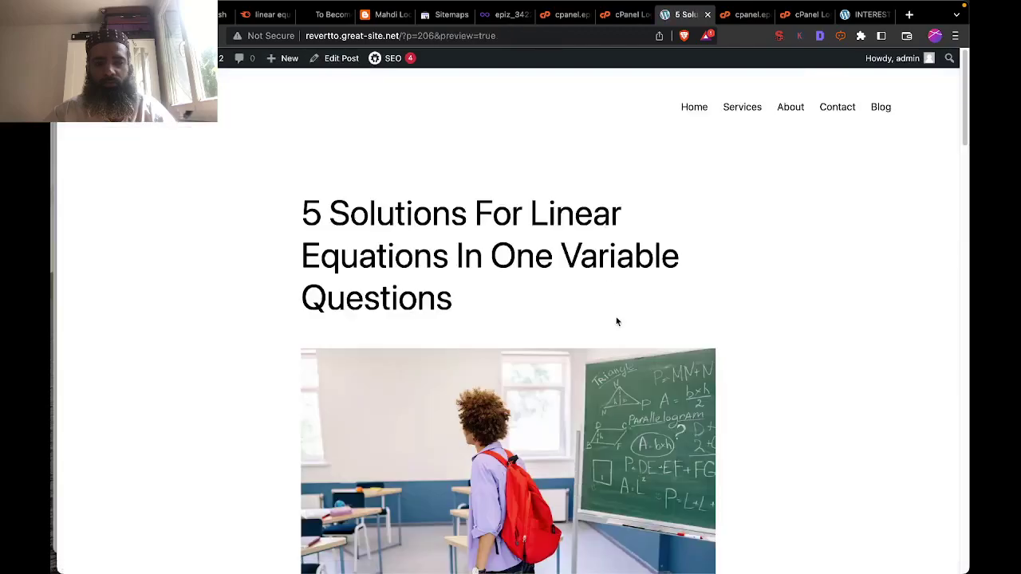
pyautogui.scroll(-10, 616, 322)
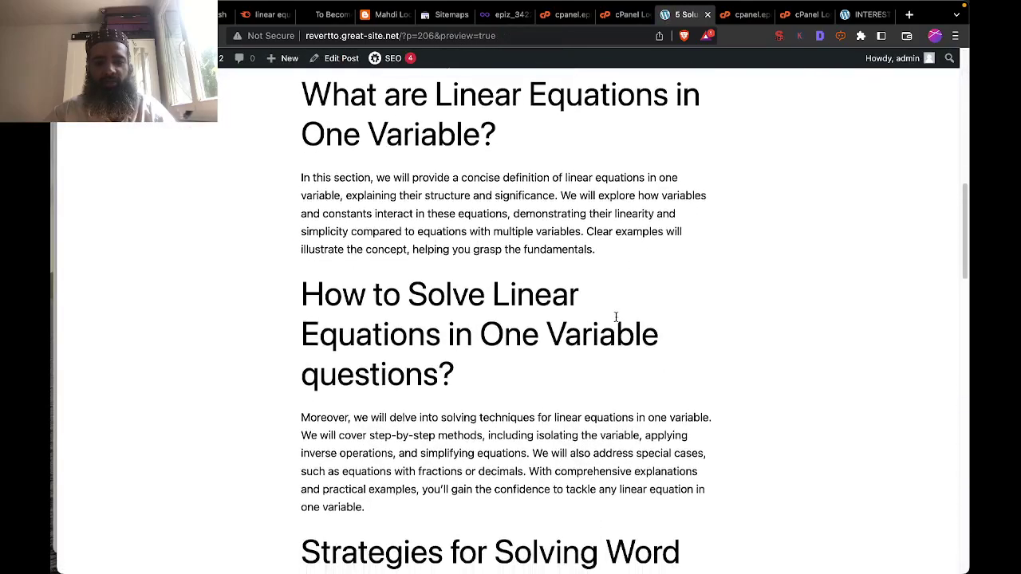
pyautogui.scroll(-12, 616, 318)
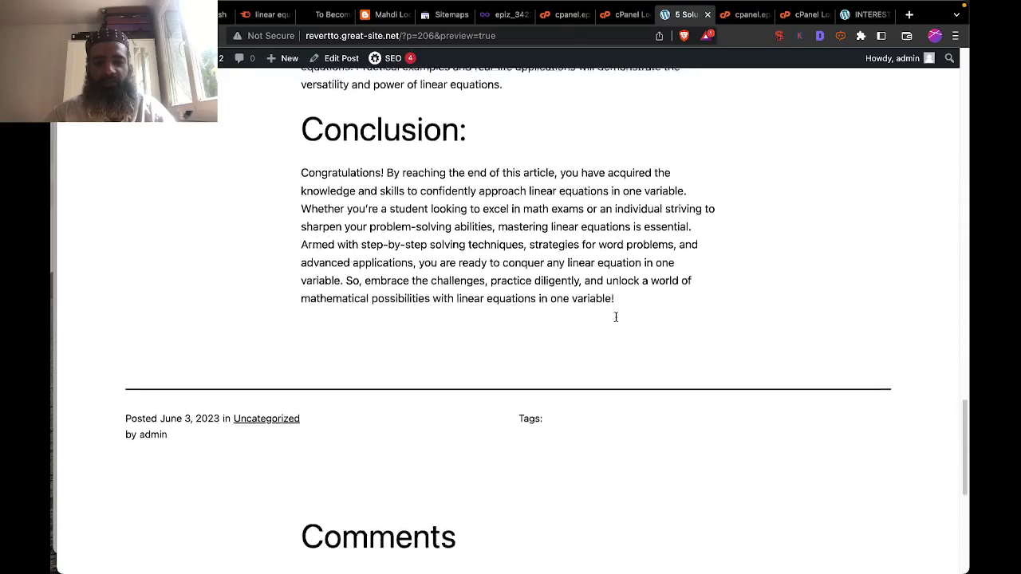
pyautogui.scroll(20, 616, 317)
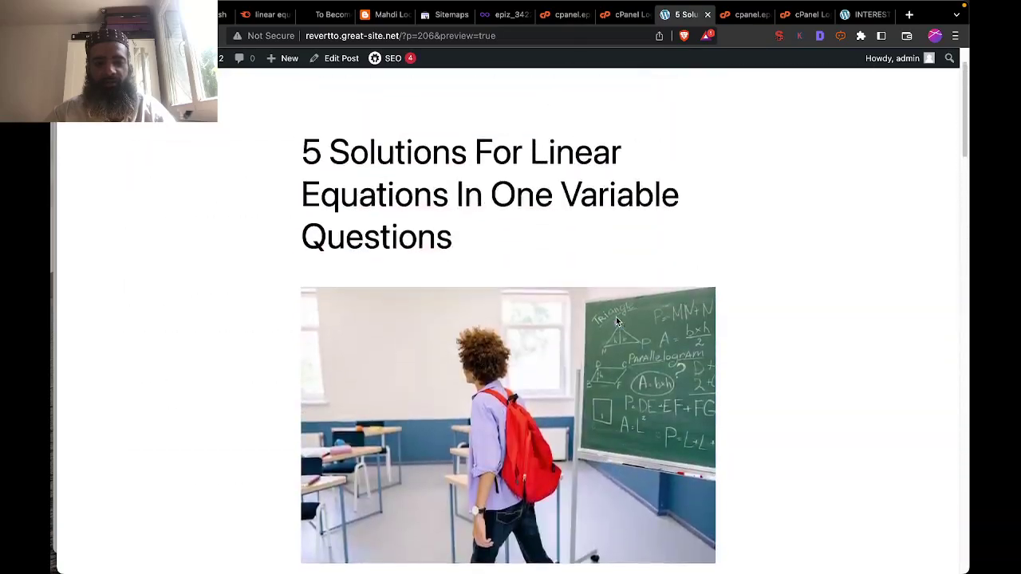
# Return to the posts list, reopen the linear equations draft for editing and review its post settings.
pyautogui.click(71, 36)
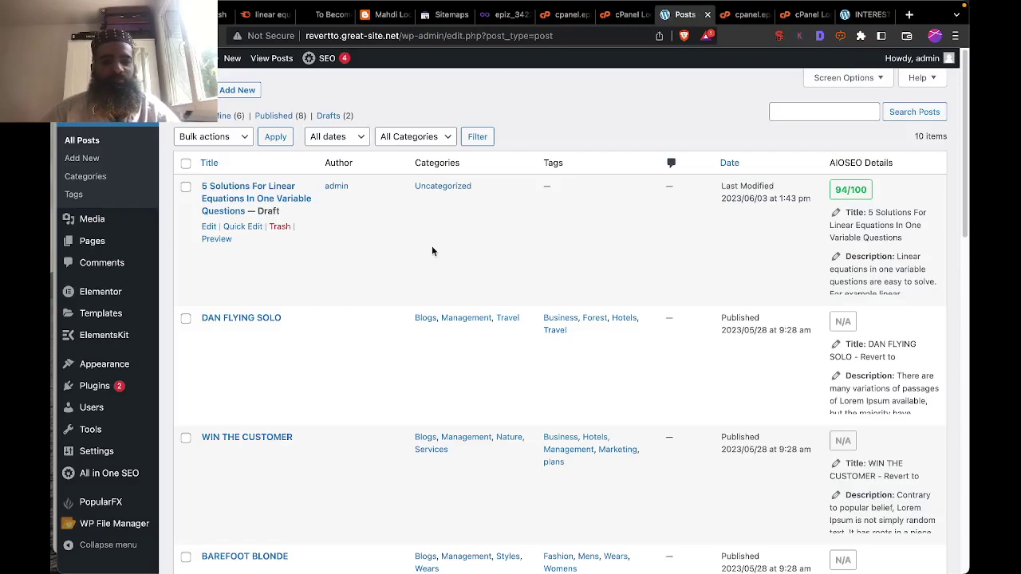
pyautogui.click(208, 228)
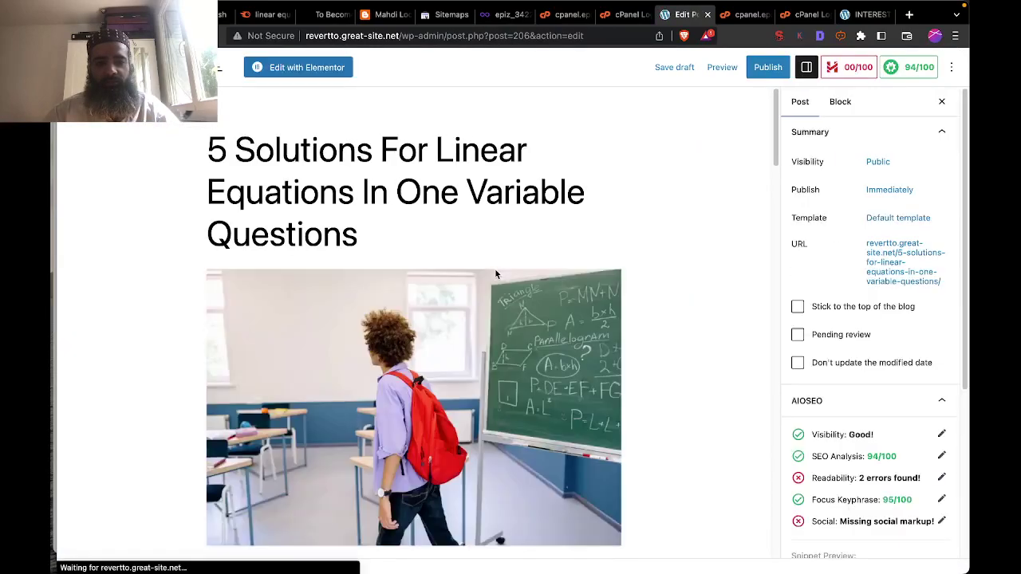
pyautogui.scroll(-1, 719, 253)
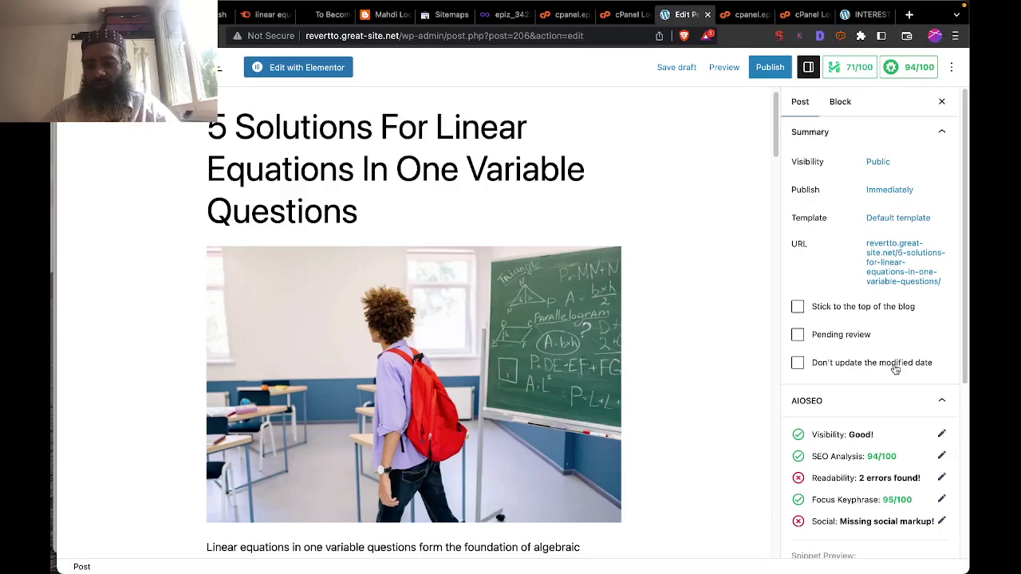
pyautogui.scroll(-3, 895, 364)
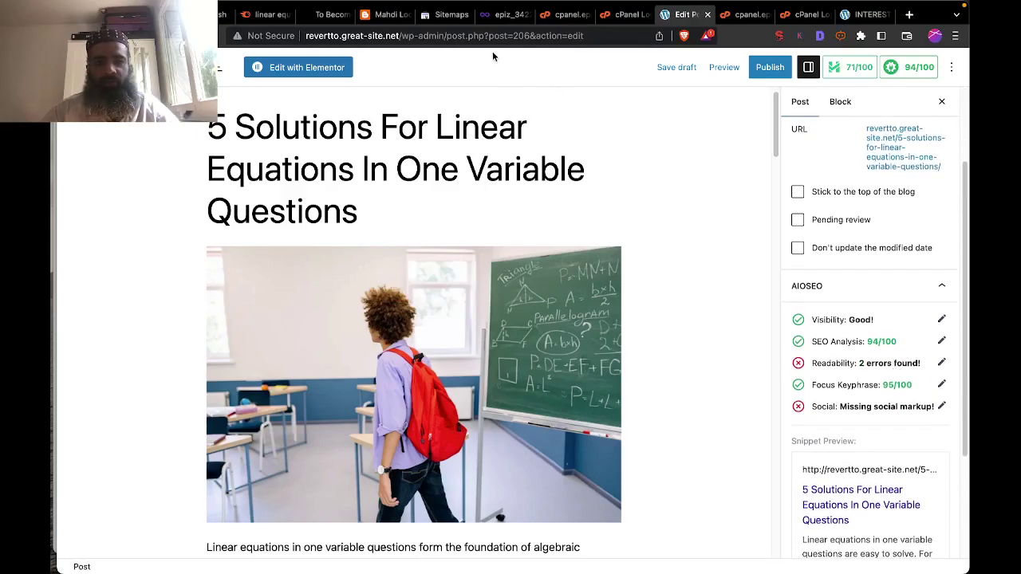
# Preview the post in a new tab, check its preview address and return to the editor.
pyautogui.click(724, 67)
pyautogui.click(670, 185)
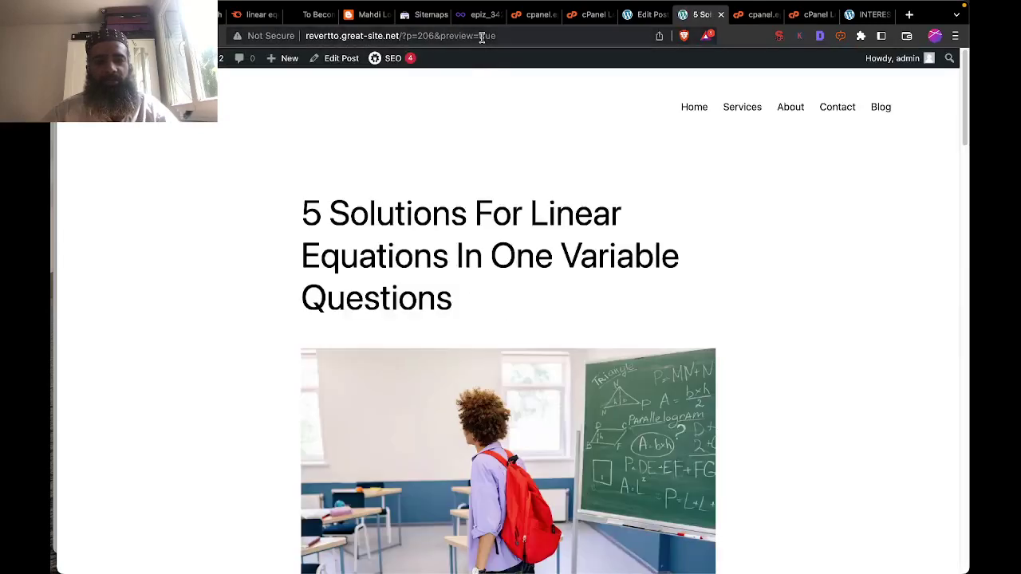
pyautogui.click(481, 36)
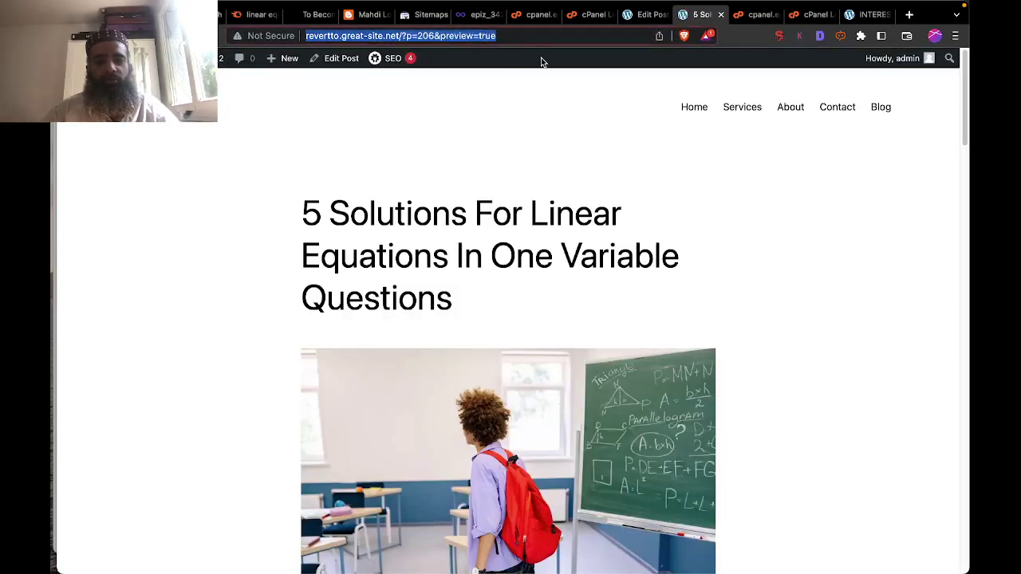
pyautogui.click(641, 16)
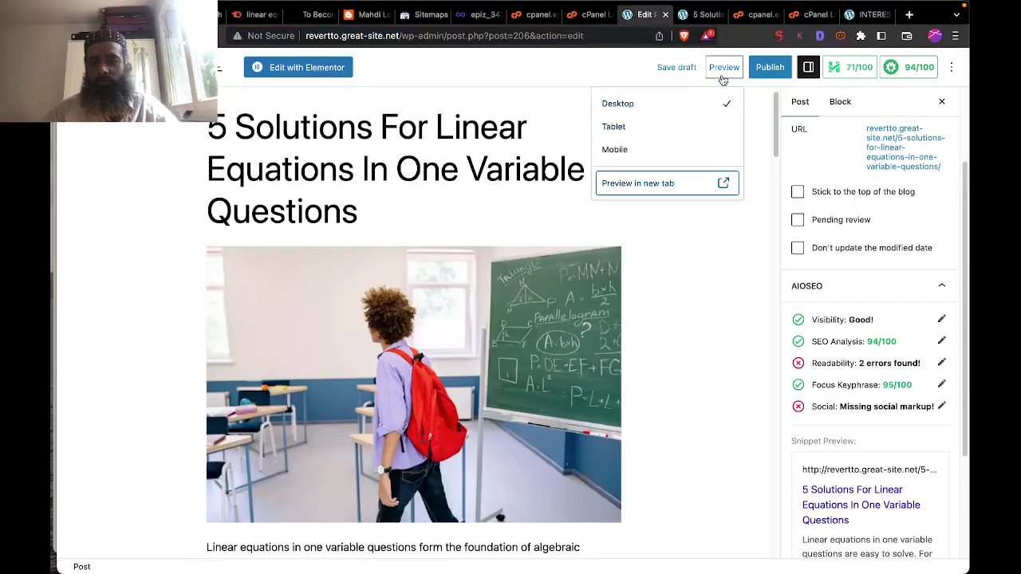
# Save the draft from the reopened editor and expand the post's Excerpt settings.
pyautogui.click(677, 70)
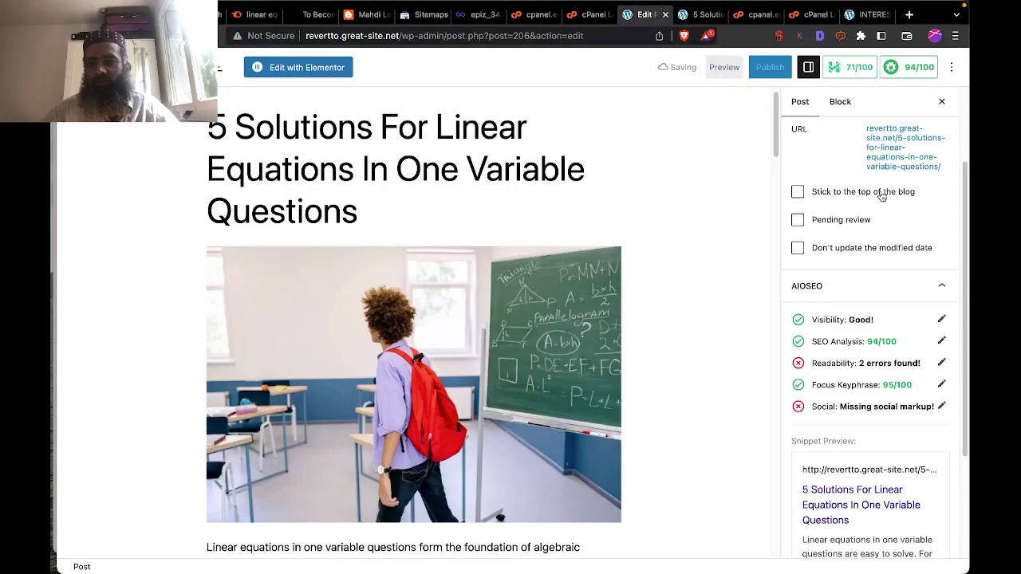
pyautogui.scroll(-3, 882, 195)
pyautogui.scroll(-1, 878, 240)
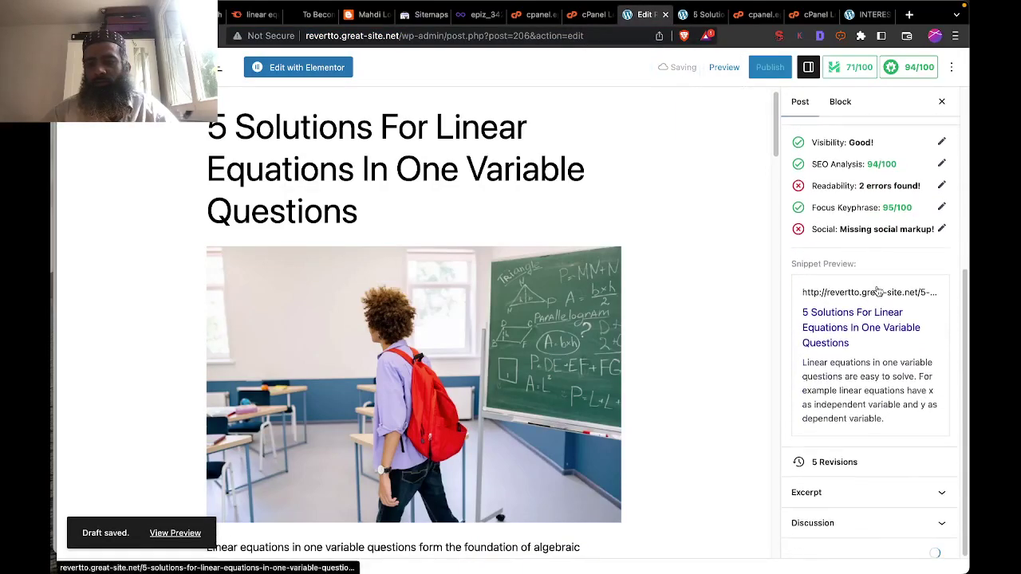
pyautogui.click(866, 510)
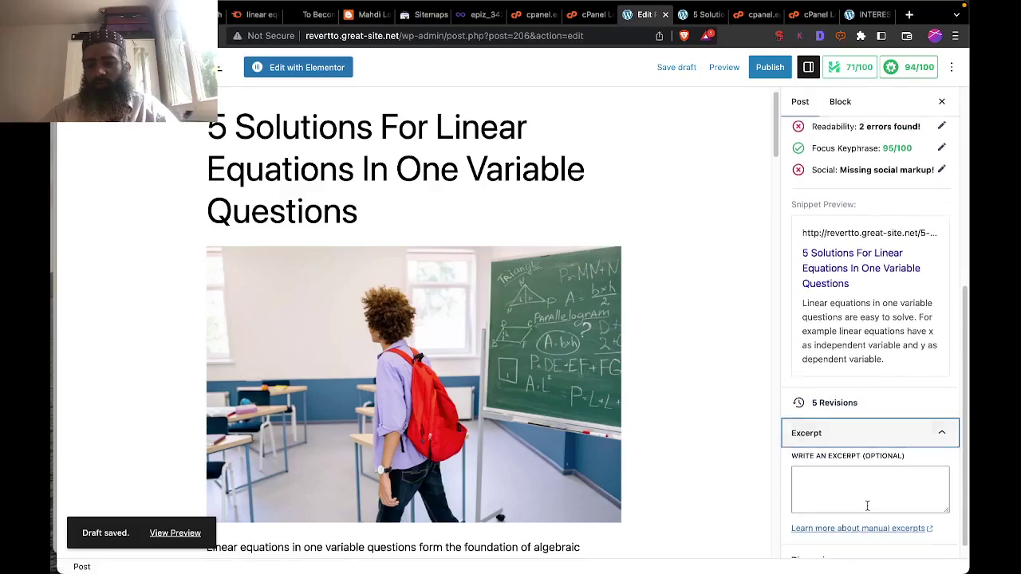
# Expand the post's Discussion settings and look through the start of the article.
pyautogui.click(859, 543)
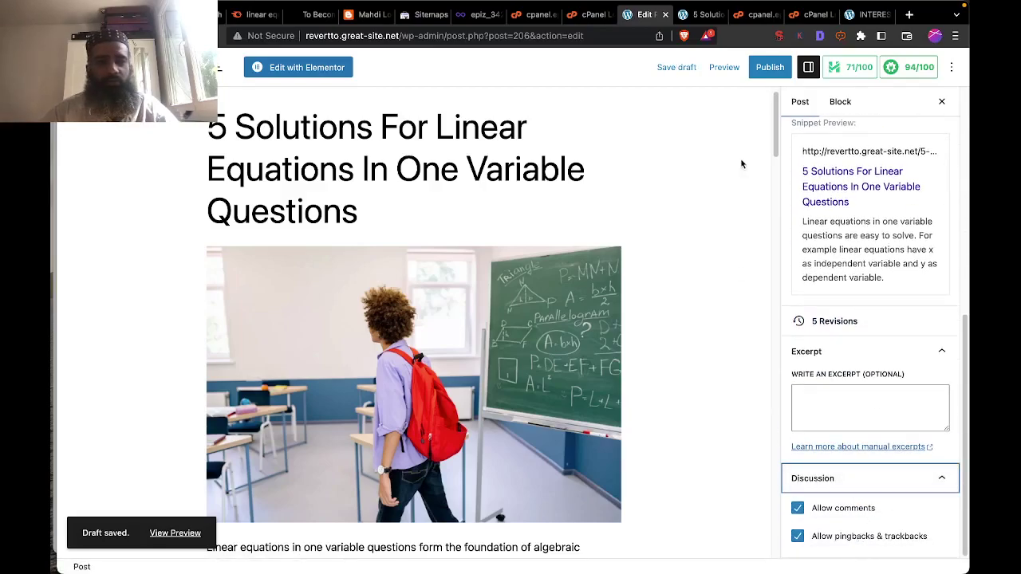
pyautogui.scroll(-12, 371, 339)
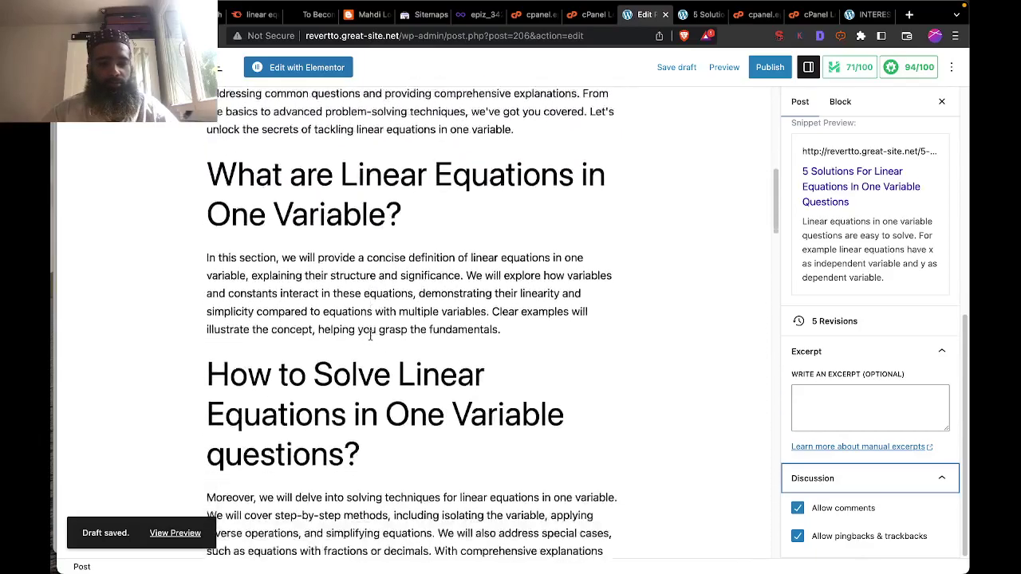
# Open the pre-publish checks and add the tags "linear equations" and "solutions for linear" to the post.
pyautogui.click(770, 70)
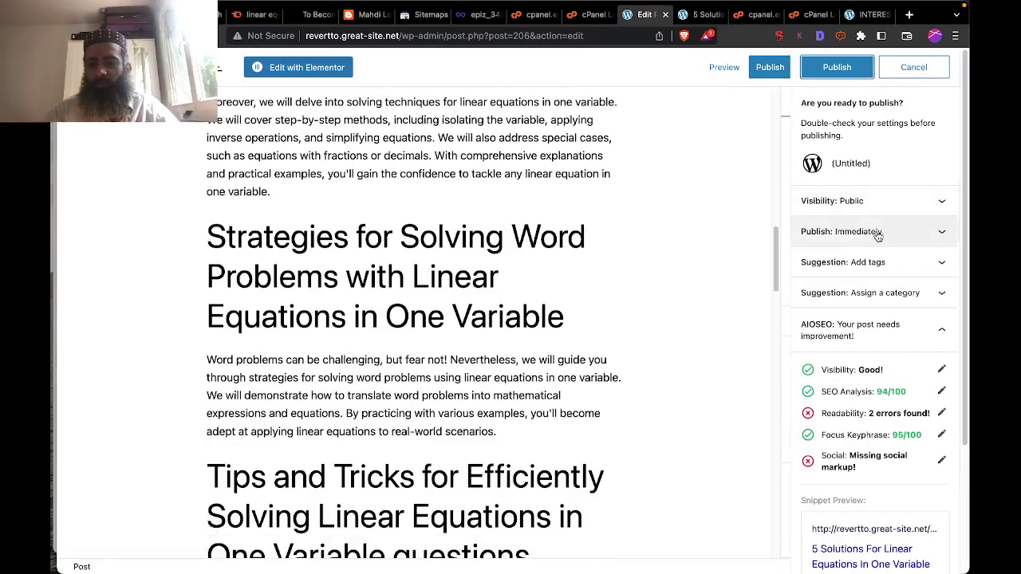
pyautogui.click(878, 263)
pyautogui.click(861, 375)
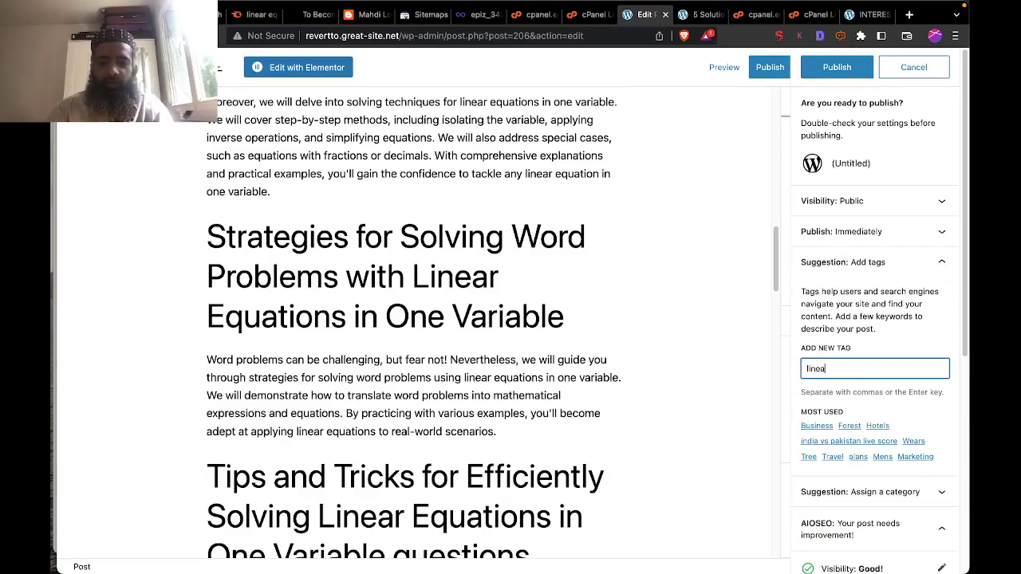
pyautogui.write('linear equations')
pyautogui.press('Return')
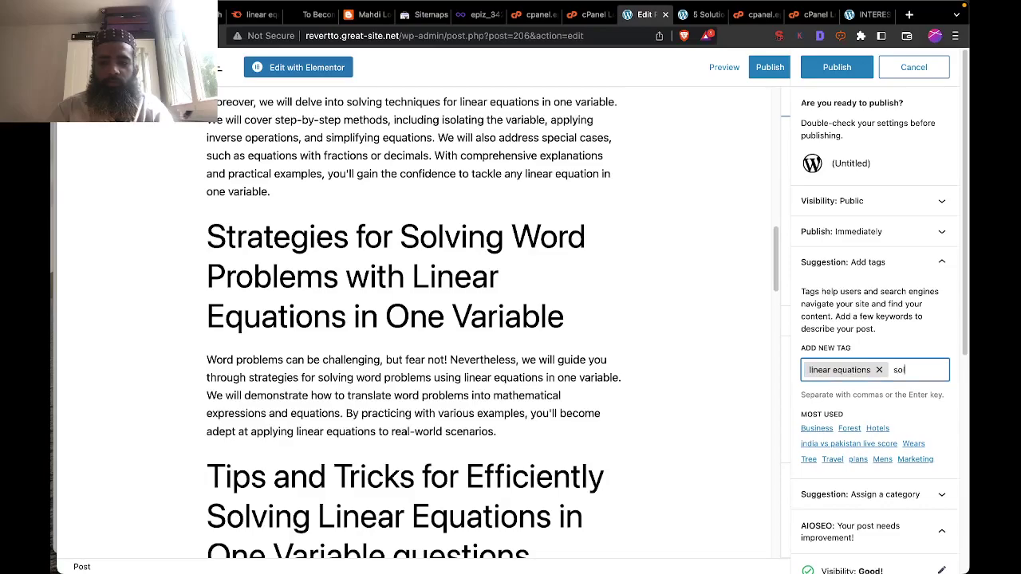
pyautogui.write('solutions for liner')
pyautogui.press('BackSpace')
pyautogui.write('ar')
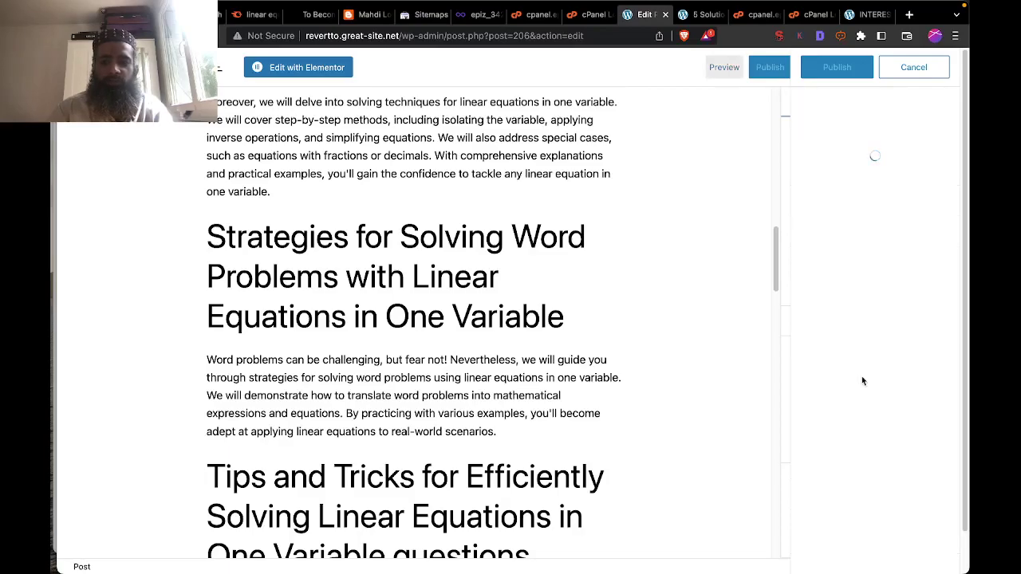
# Review the remaining pre-publish suggestions, AIOSEO checks and snippet preview, and return to editing without publishing.
pyautogui.scroll(-3, 862, 381)
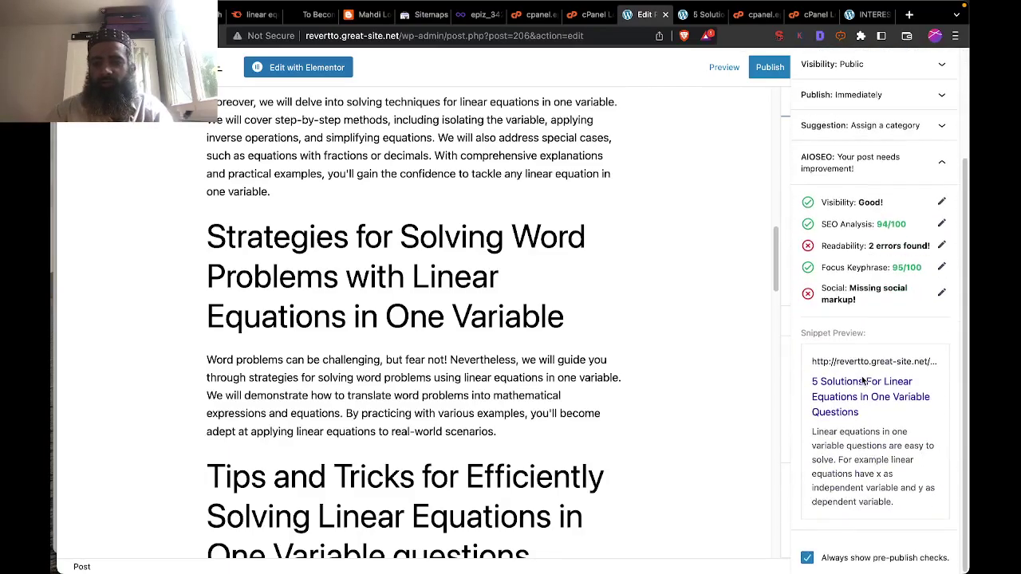
pyautogui.scroll(3, 870, 383)
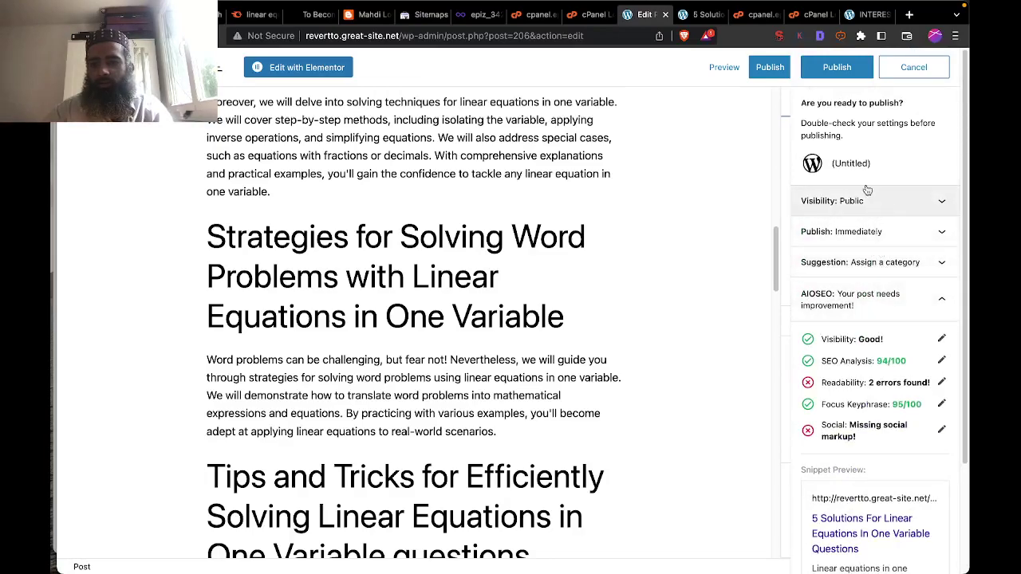
pyautogui.scroll(-3, 859, 165)
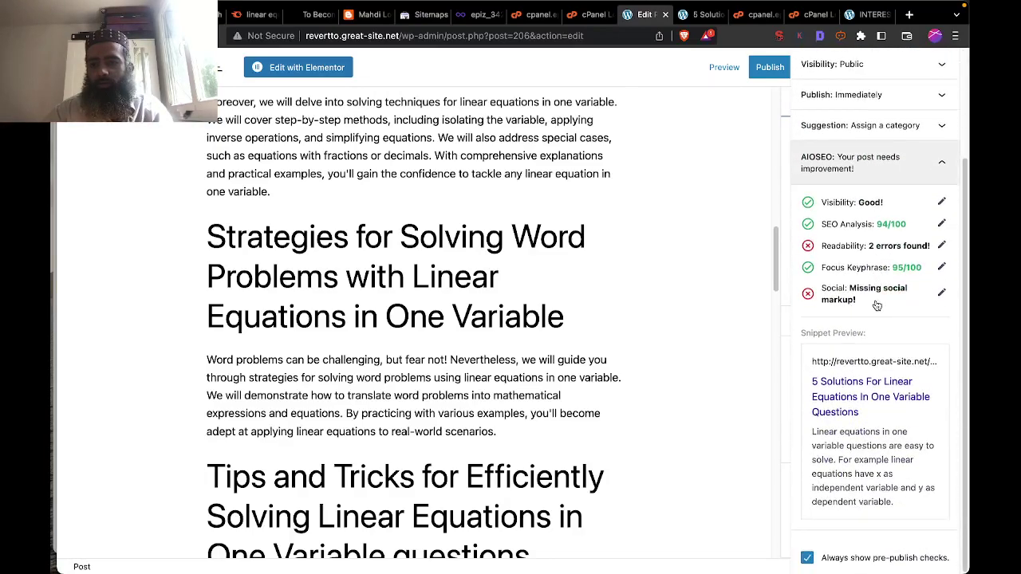
pyautogui.scroll(3, 876, 299)
pyautogui.click(920, 67)
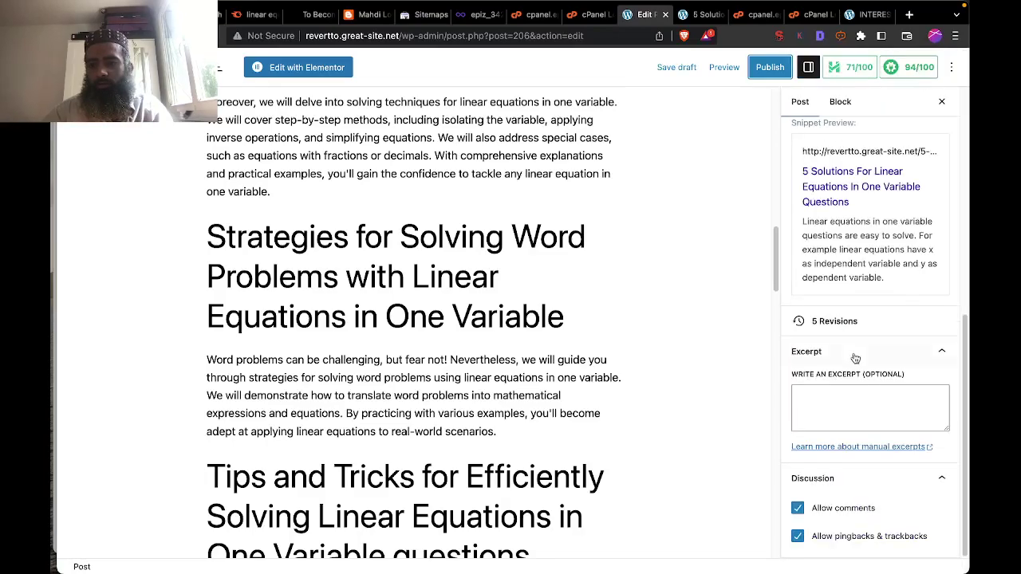
# Examine the post's excerpt, summary, AIOSEO and block settings.
pyautogui.click(858, 407)
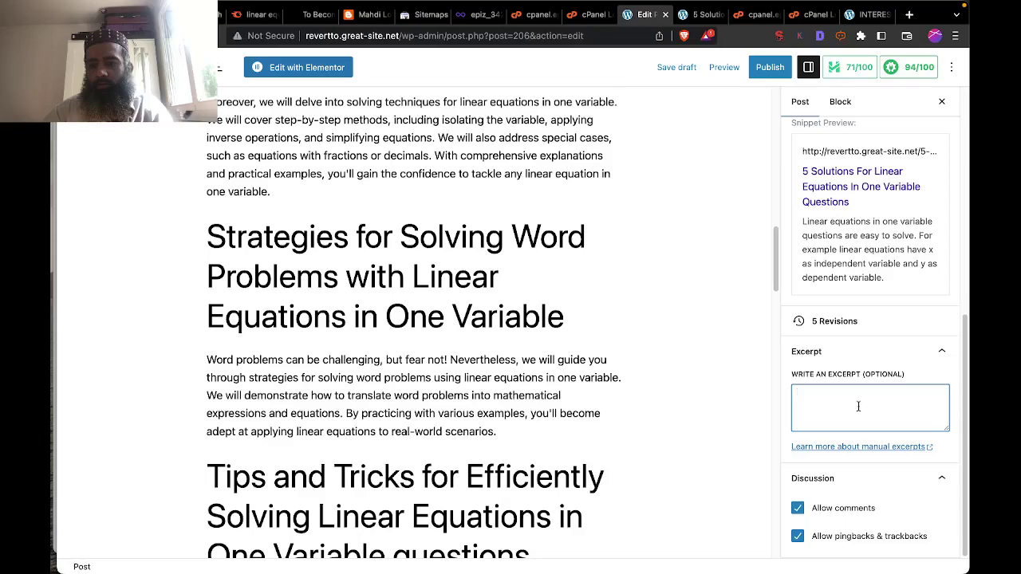
pyautogui.scroll(10, 859, 406)
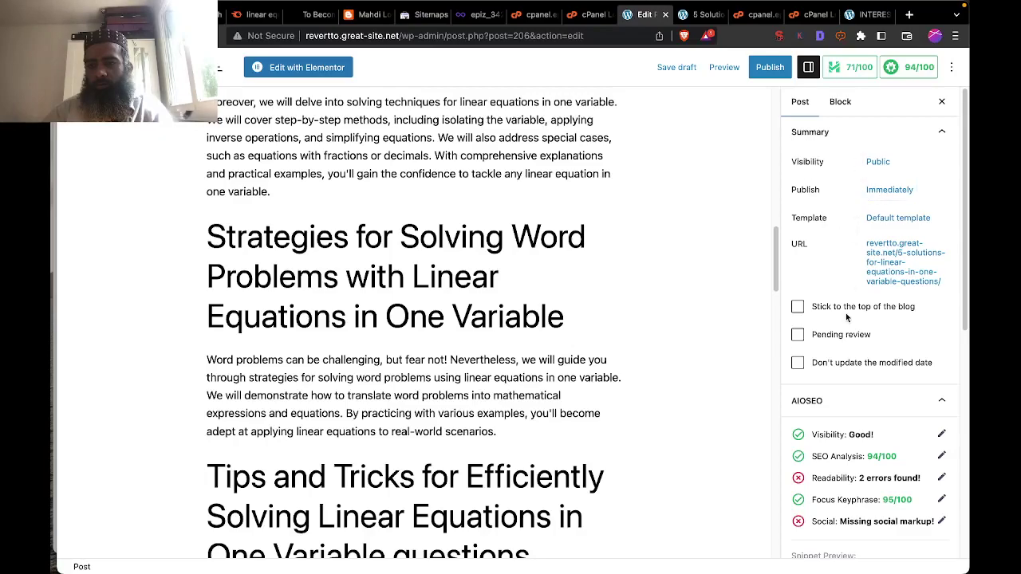
pyautogui.scroll(-4, 847, 317)
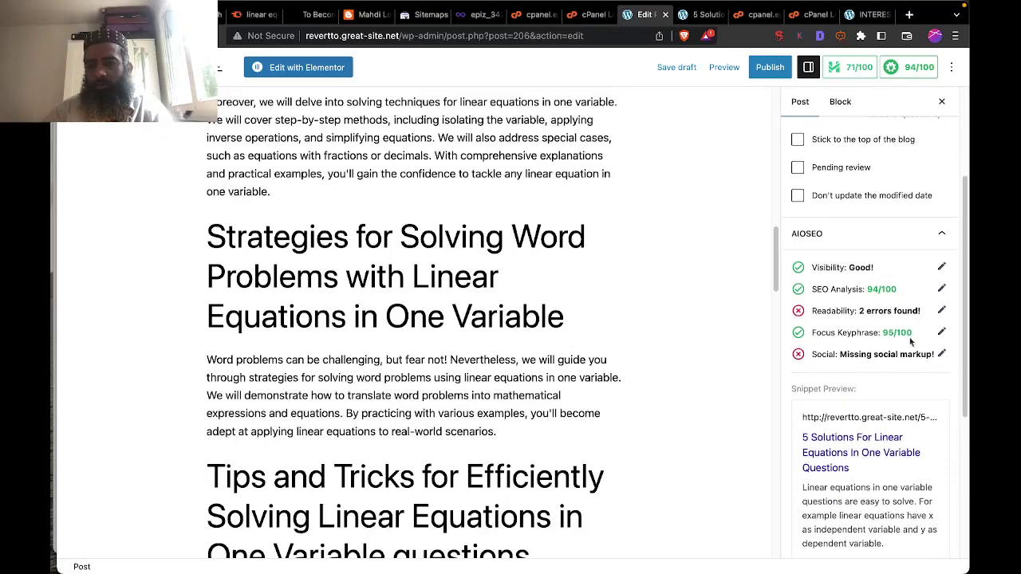
pyautogui.scroll(-6, 890, 363)
pyautogui.click(876, 412)
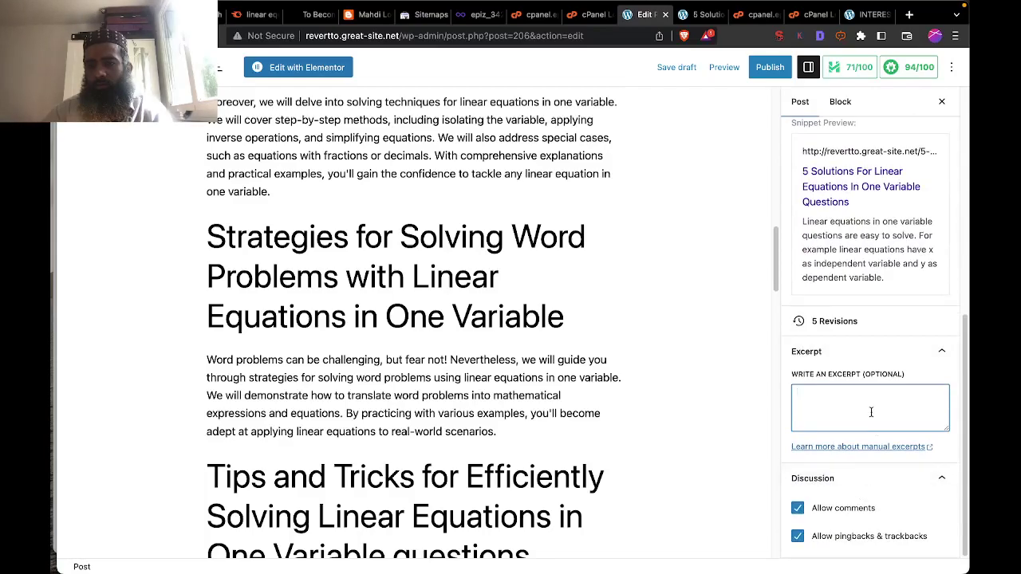
pyautogui.scroll(10, 871, 412)
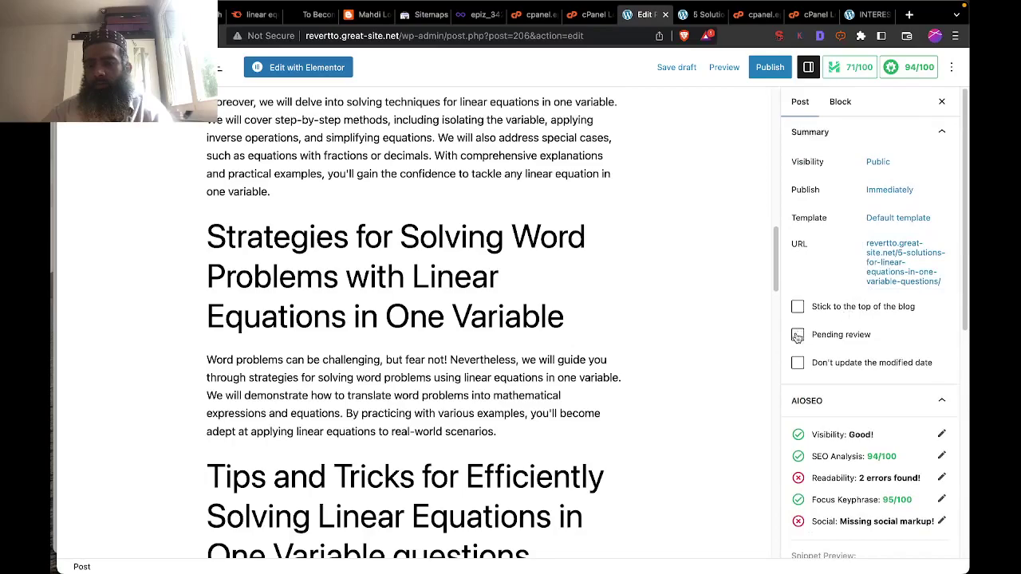
pyautogui.click(838, 102)
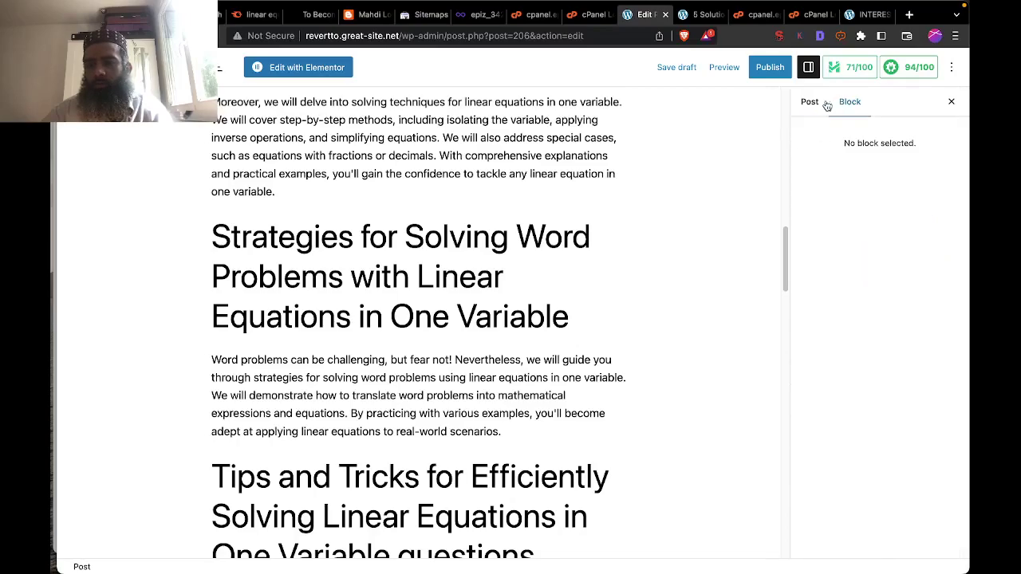
pyautogui.click(807, 104)
# Save the draft and recheck the post settings from the summary to the discussion options.
pyautogui.click(676, 69)
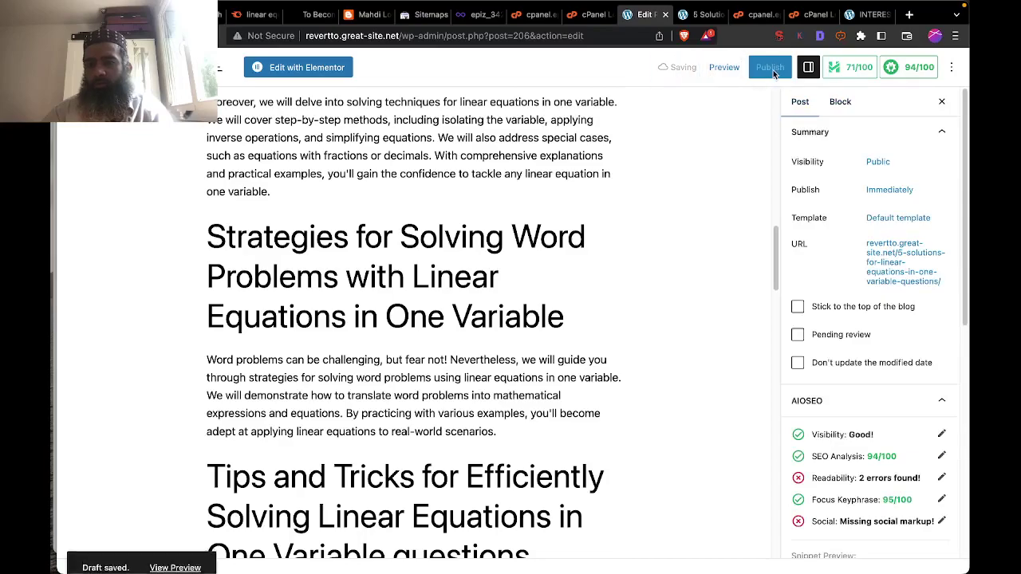
pyautogui.scroll(-8, 866, 300)
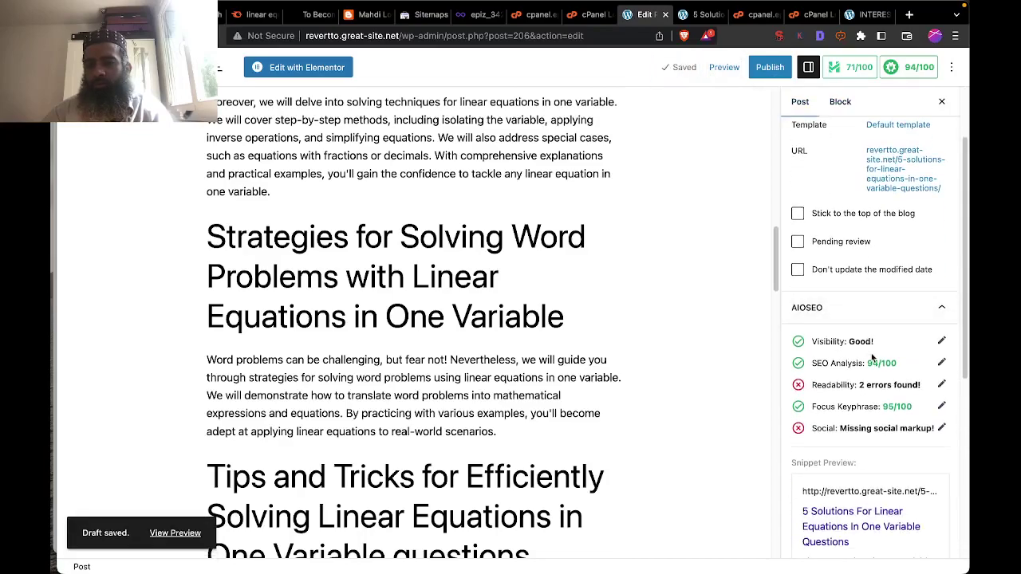
pyautogui.scroll(-3, 872, 442)
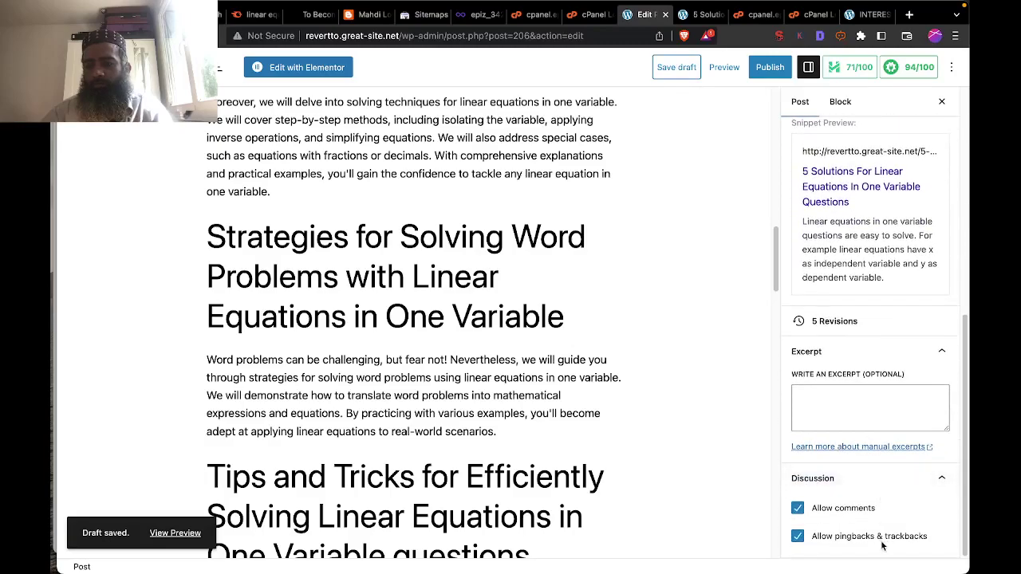
pyautogui.scroll(10, 883, 546)
pyautogui.scroll(-10, 881, 542)
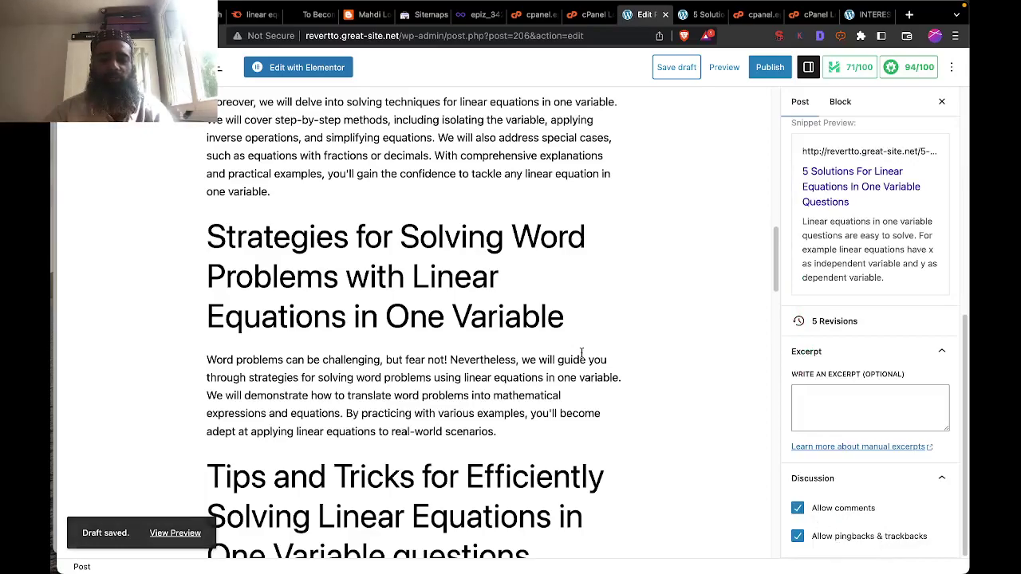
# Examine the AIOSEO page analysis, focus keyphrase checks, meta description, post title and snippet preview beneath the article.
pyautogui.scroll(-15, 581, 355)
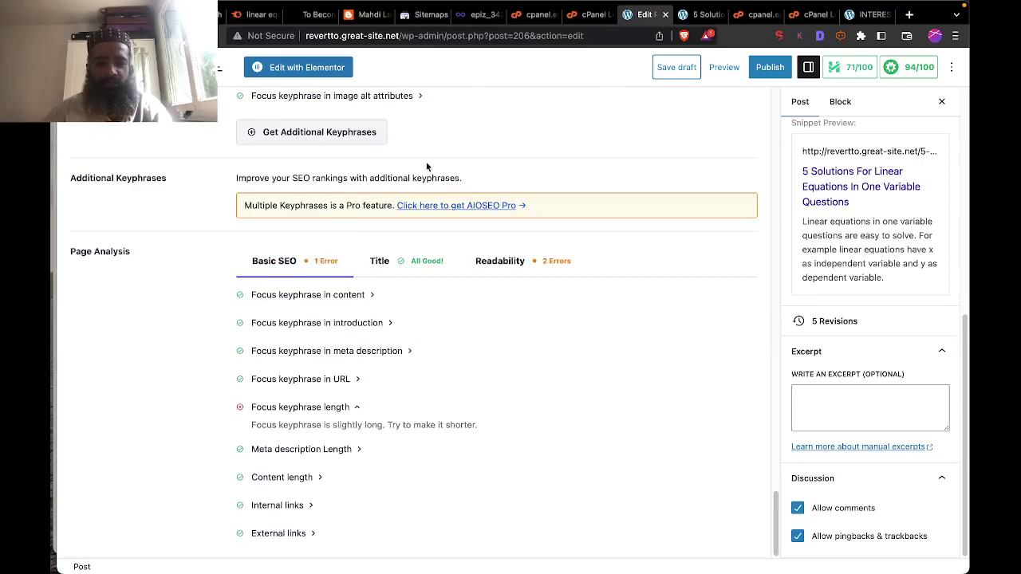
pyautogui.scroll(8, 424, 305)
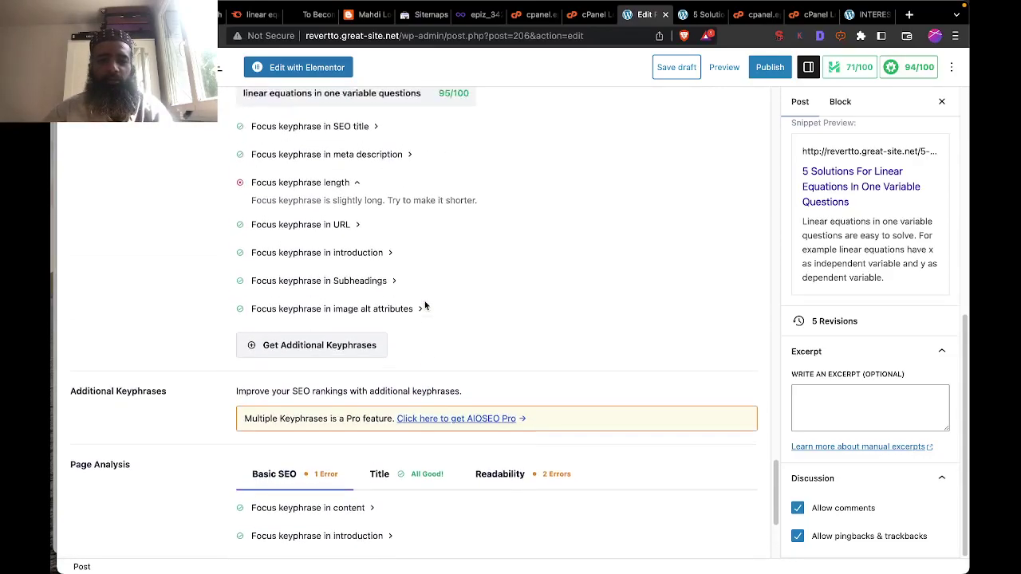
pyautogui.scroll(3, 425, 305)
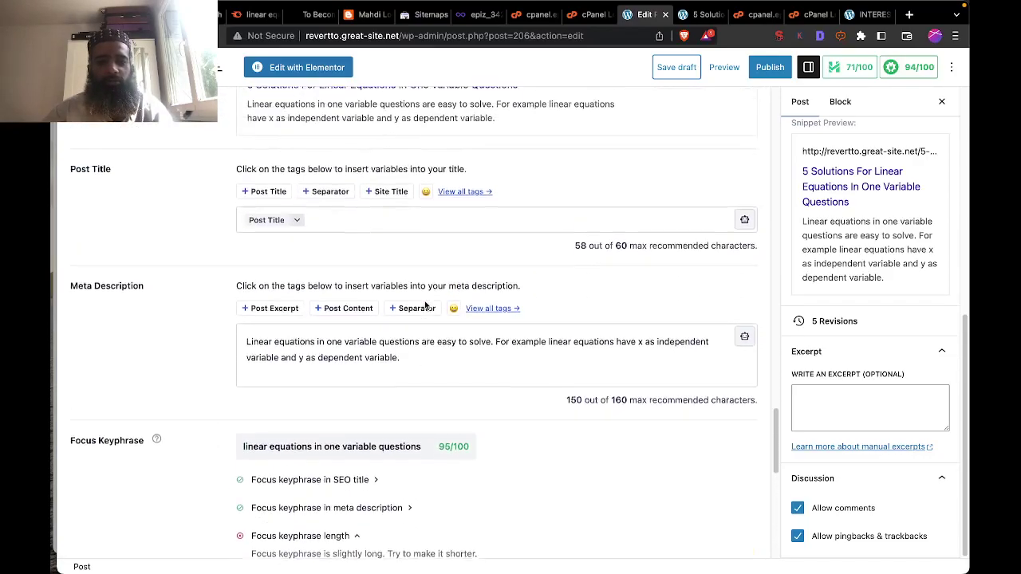
pyautogui.scroll(2, 425, 304)
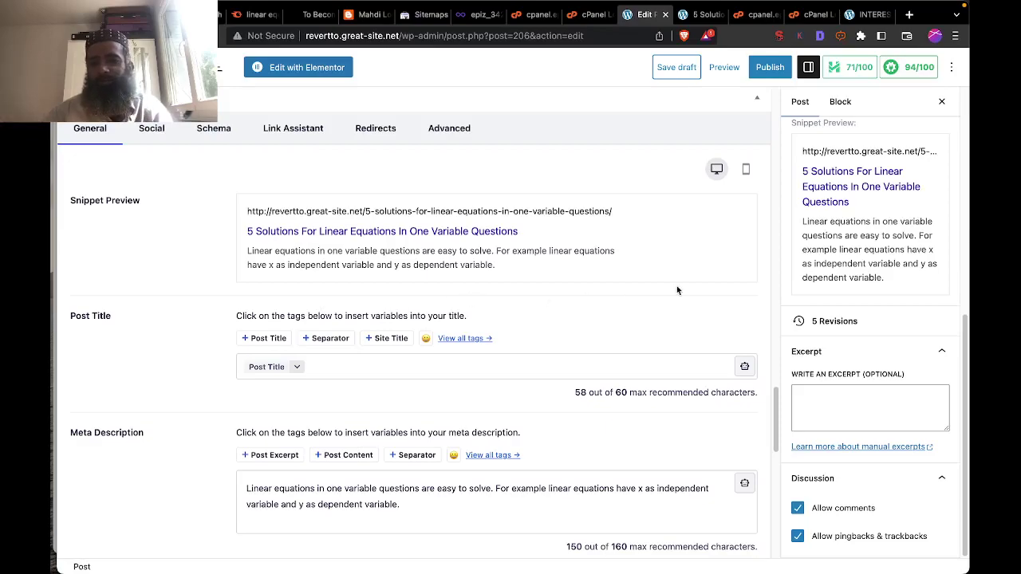
pyautogui.scroll(5, 823, 346)
pyautogui.scroll(1, 823, 345)
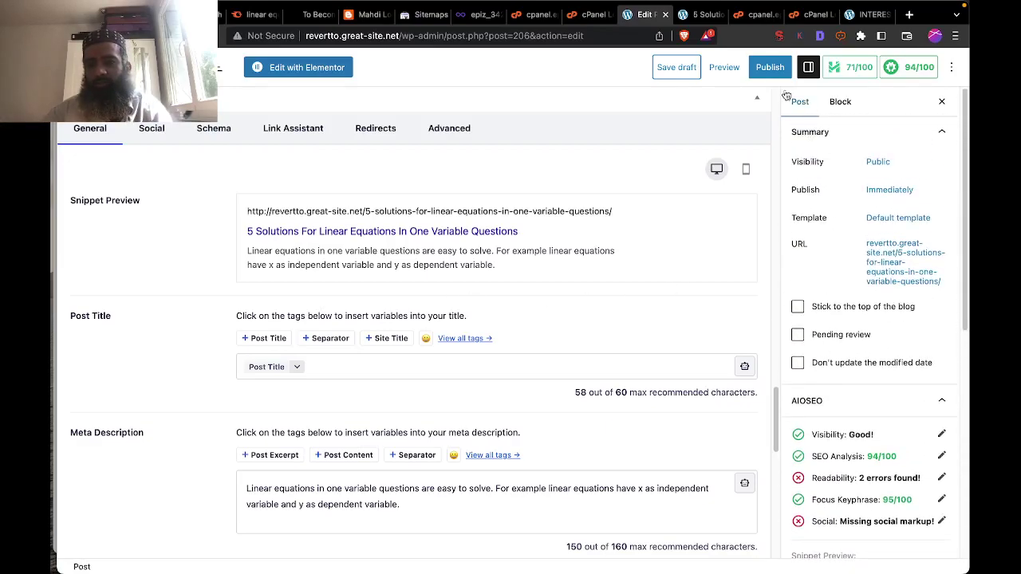
# Reopen the pre-publish checks, remove the Uncategorized category and assign the post to Services.
pyautogui.click(770, 67)
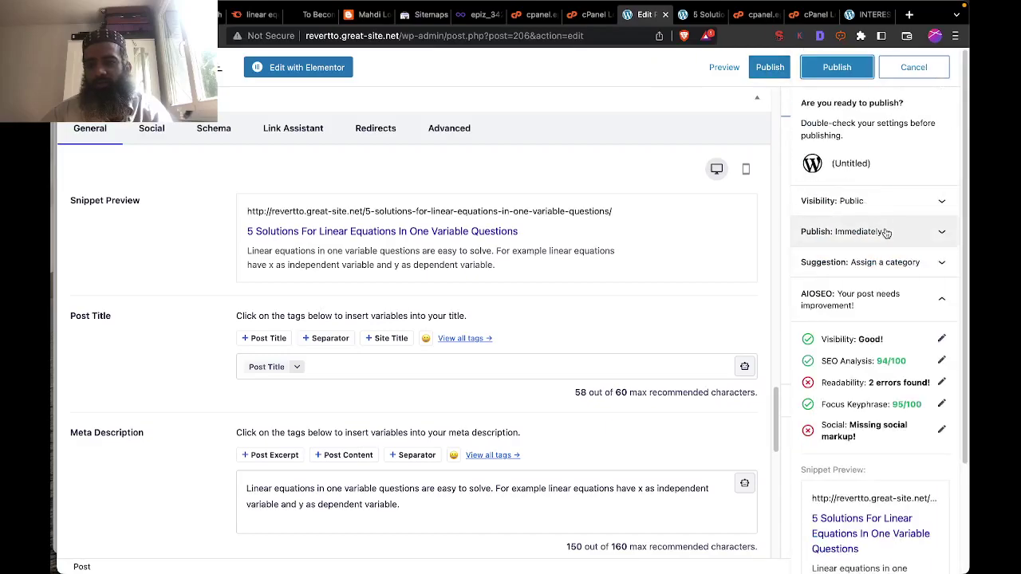
pyautogui.scroll(-3, 884, 223)
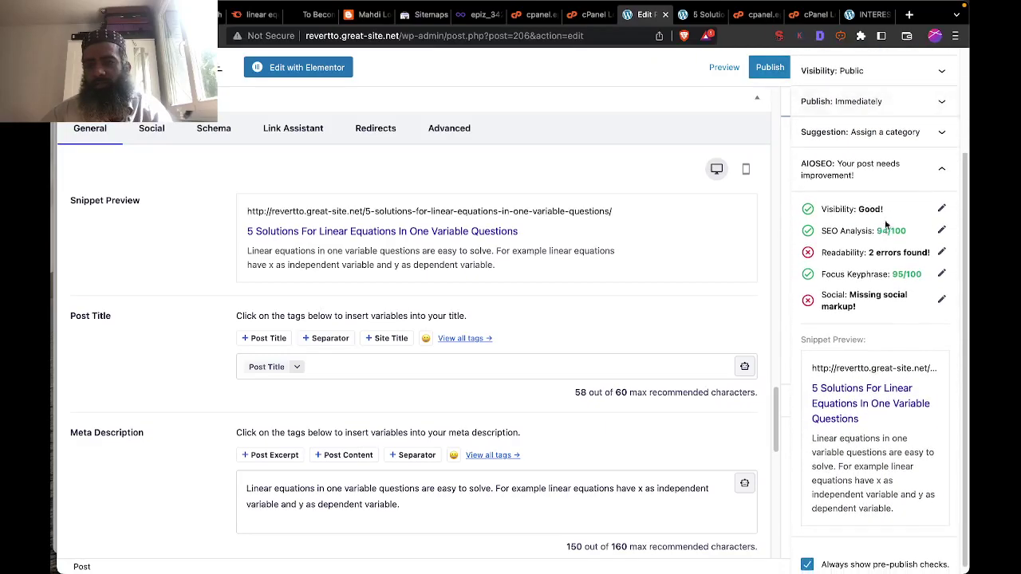
pyautogui.click(892, 134)
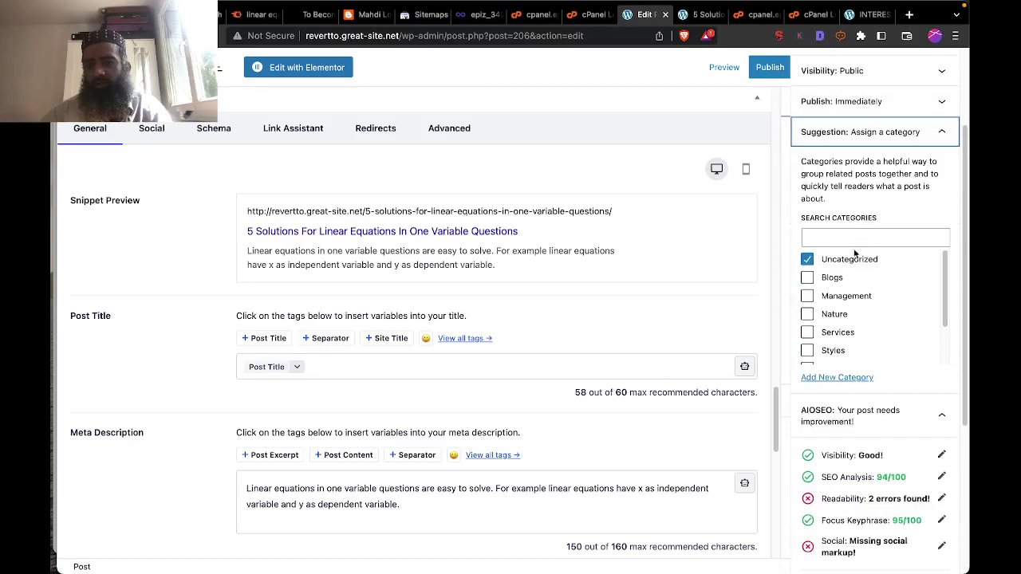
pyautogui.click(806, 262)
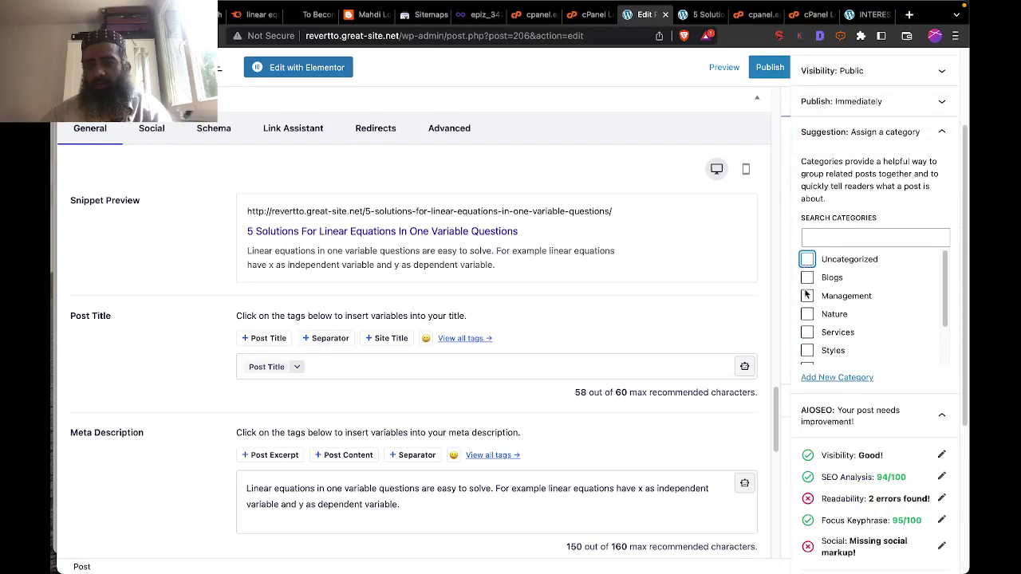
pyautogui.scroll(-2, 807, 299)
pyautogui.click(808, 299)
pyautogui.scroll(-1, 862, 321)
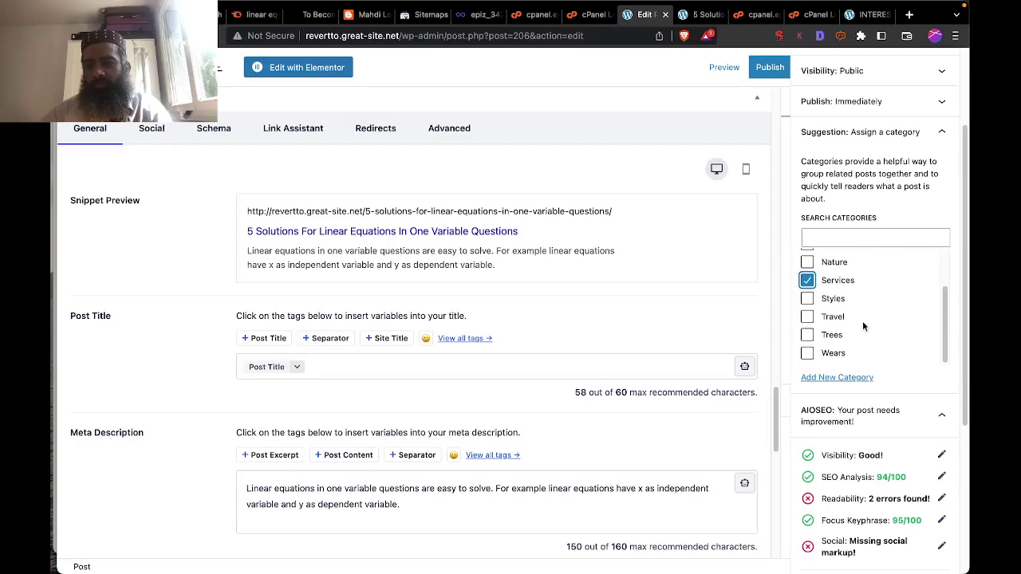
# Review the AIOSEO checks and category list in the pre-publish checks, and open the form for adding a new category.
pyautogui.scroll(-4, 921, 391)
pyautogui.scroll(-3, 922, 391)
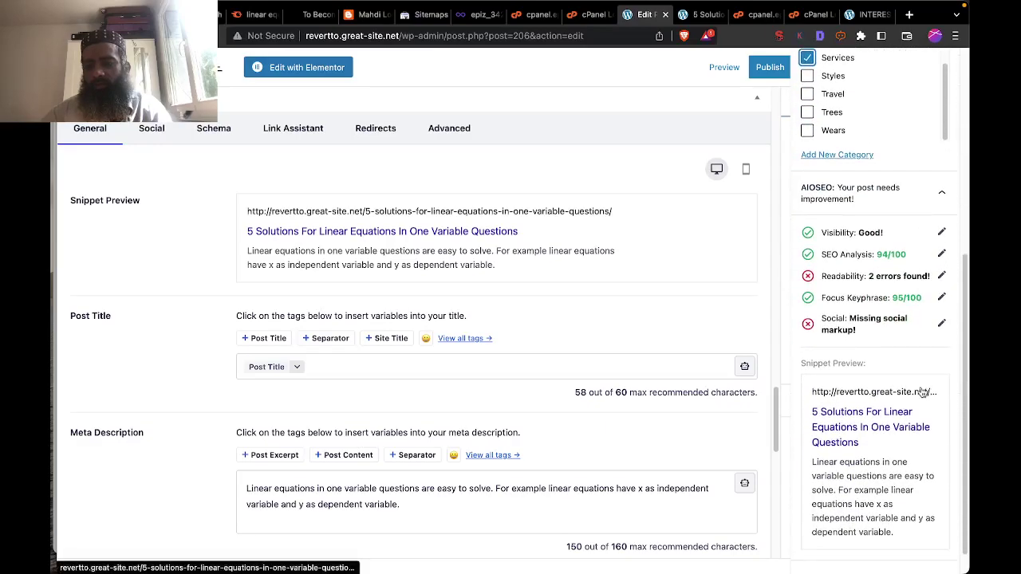
pyautogui.scroll(7, 921, 391)
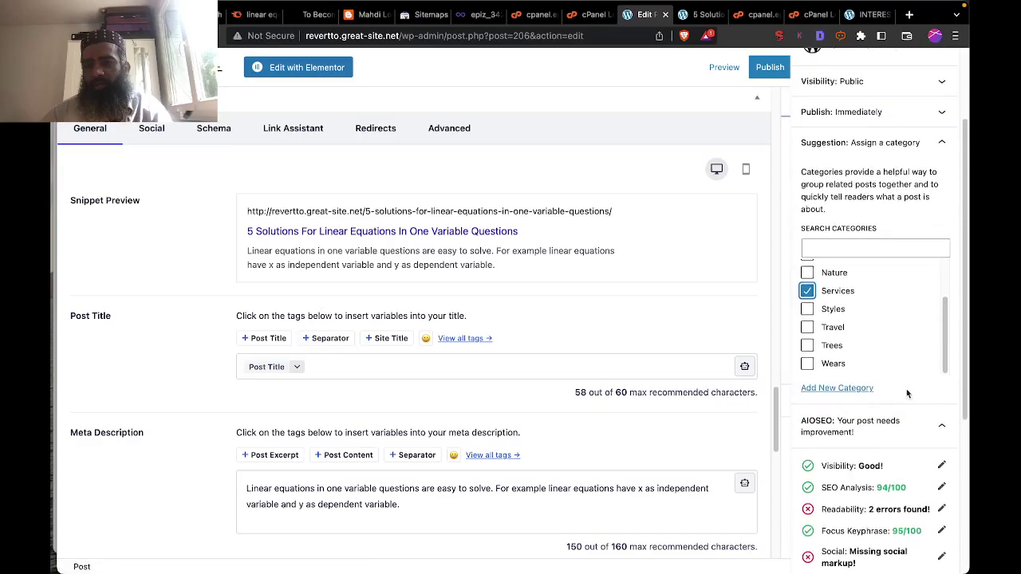
pyautogui.scroll(1, 903, 290)
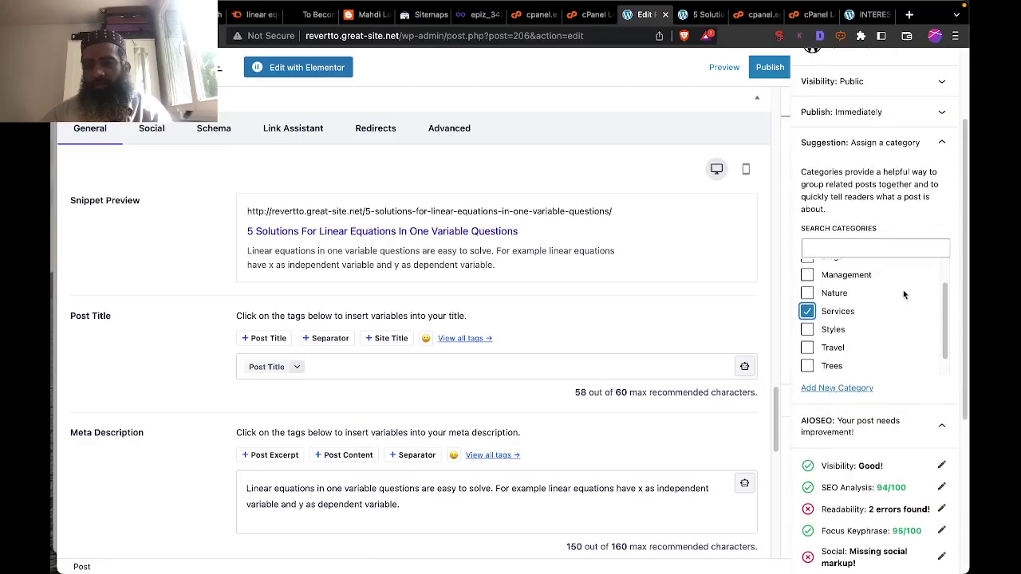
pyautogui.scroll(-1, 904, 290)
pyautogui.click(839, 390)
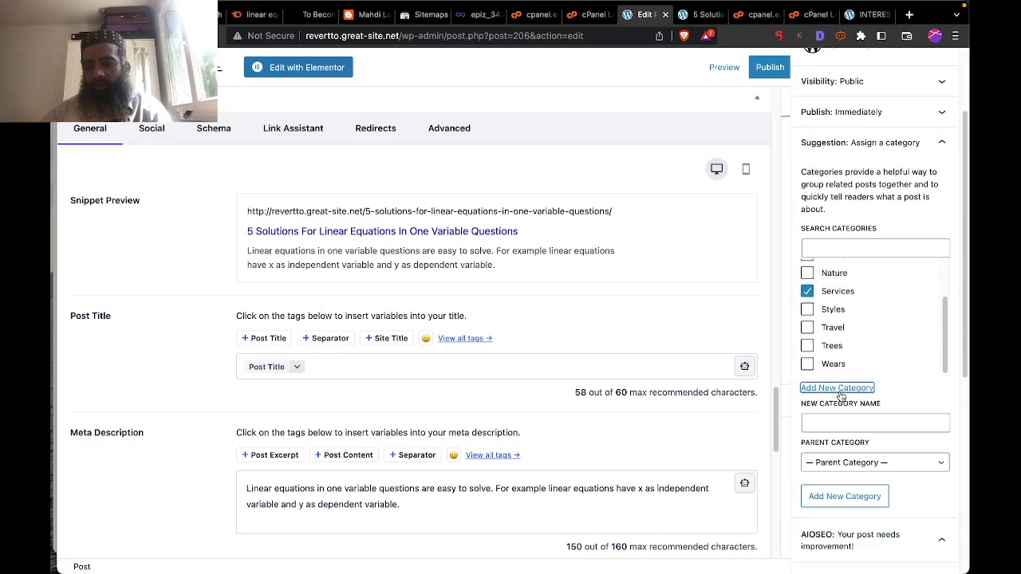
pyautogui.click(842, 417)
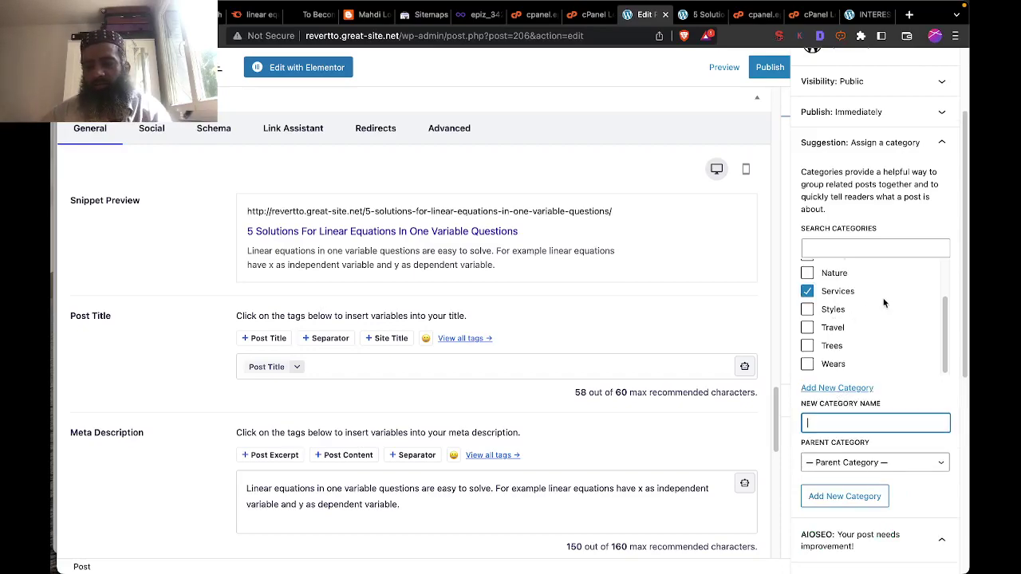
pyautogui.scroll(3, 884, 303)
pyautogui.scroll(3, 881, 185)
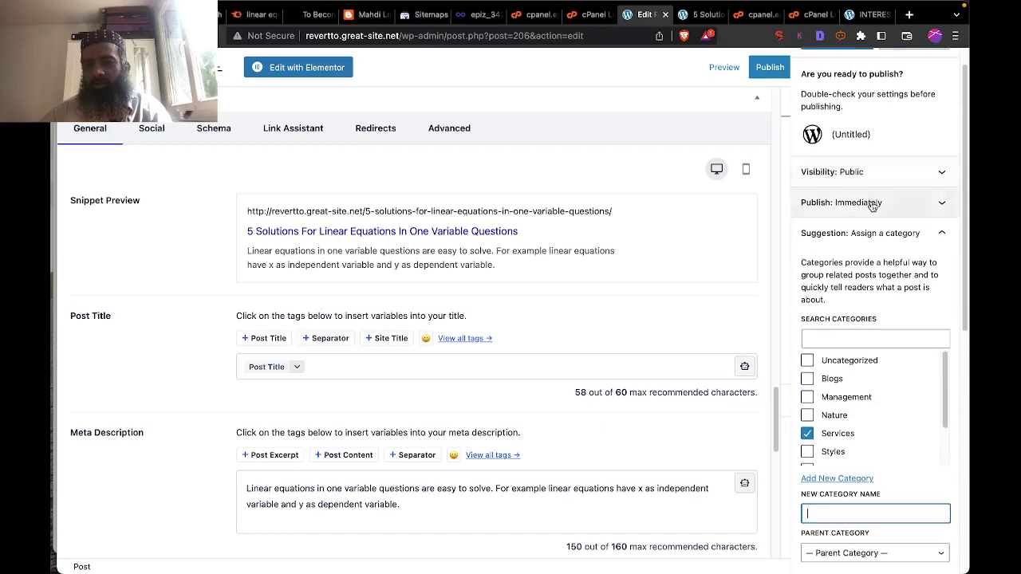
# Examine the publish date and visibility options, the category suggestion and the AIOSEO summary in the pre-publish checks.
pyautogui.click(871, 204)
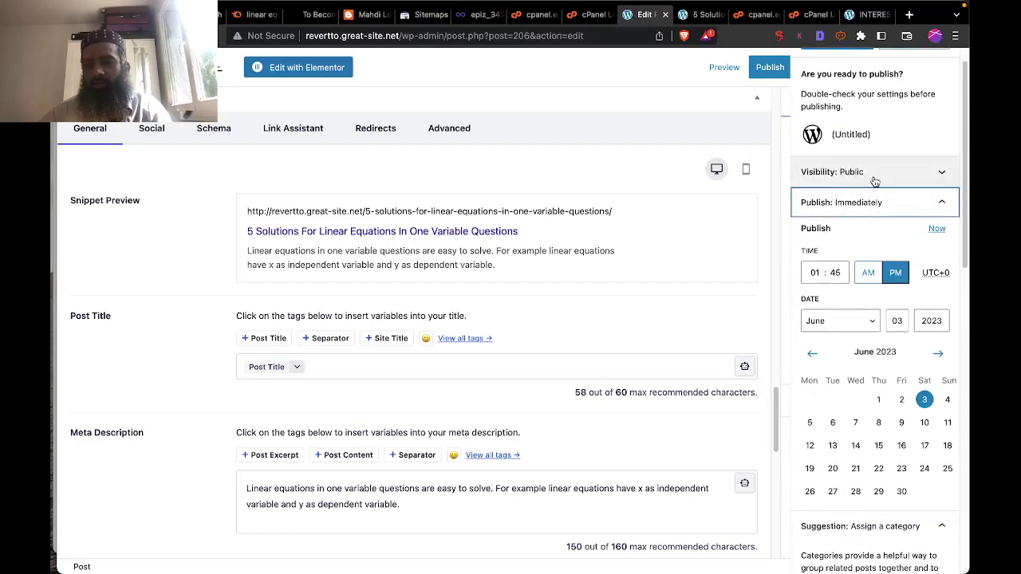
pyautogui.click(876, 176)
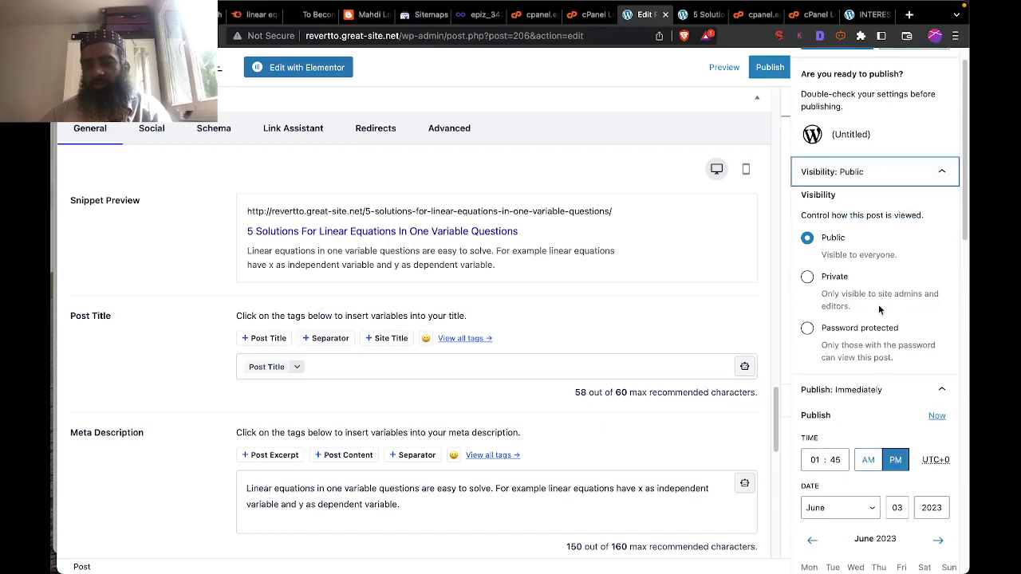
pyautogui.scroll(-3, 875, 266)
pyautogui.scroll(2, 875, 265)
pyautogui.scroll(-10, 875, 267)
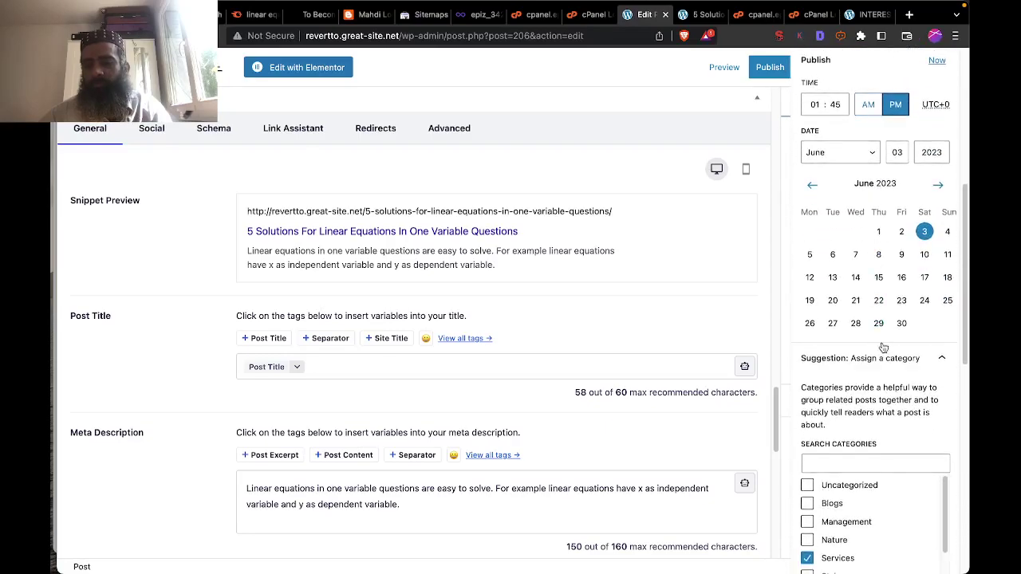
pyautogui.scroll(-2, 883, 345)
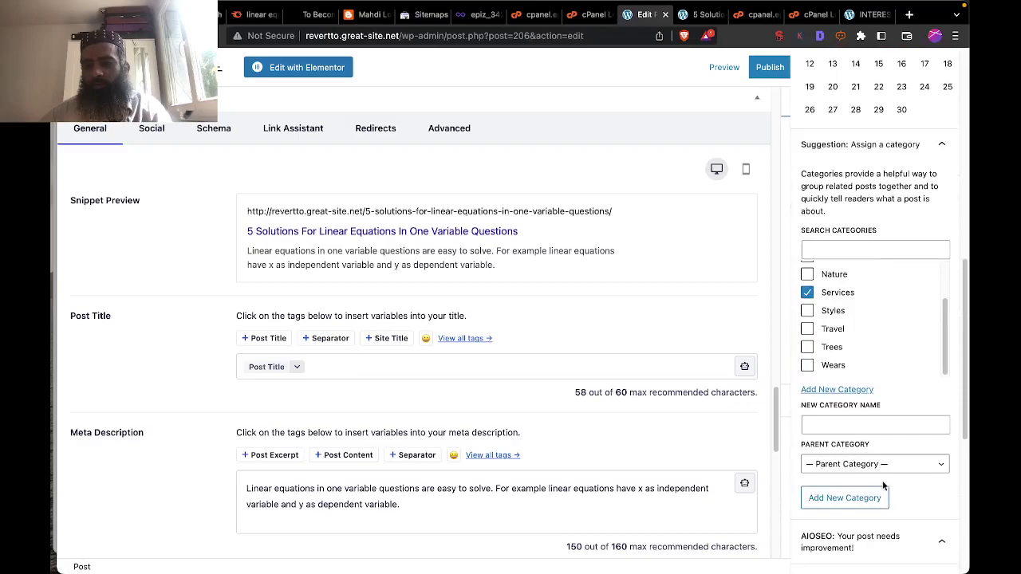
pyautogui.scroll(-5, 886, 481)
pyautogui.scroll(-1, 886, 478)
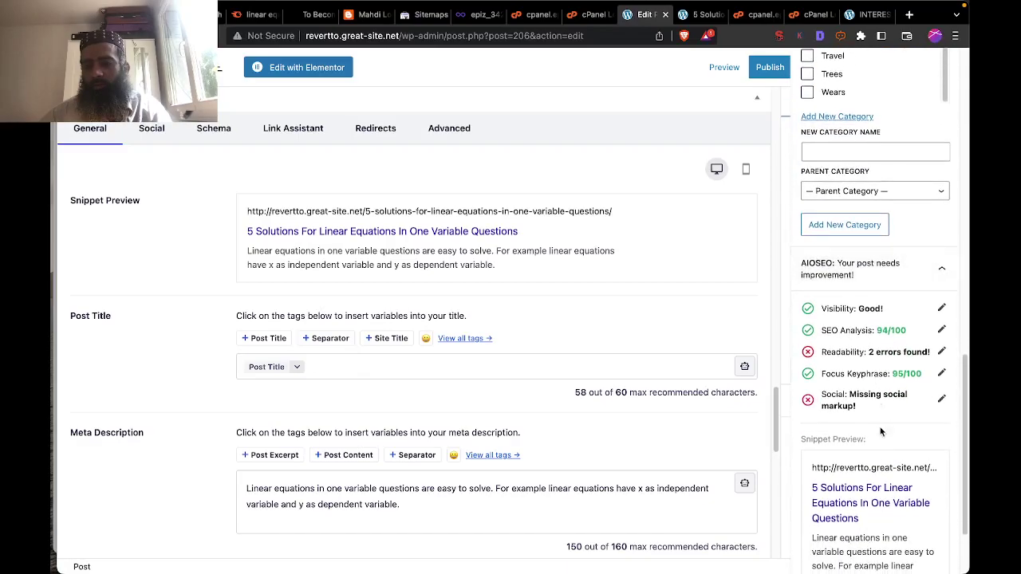
pyautogui.scroll(-3, 881, 432)
pyautogui.scroll(12, 881, 428)
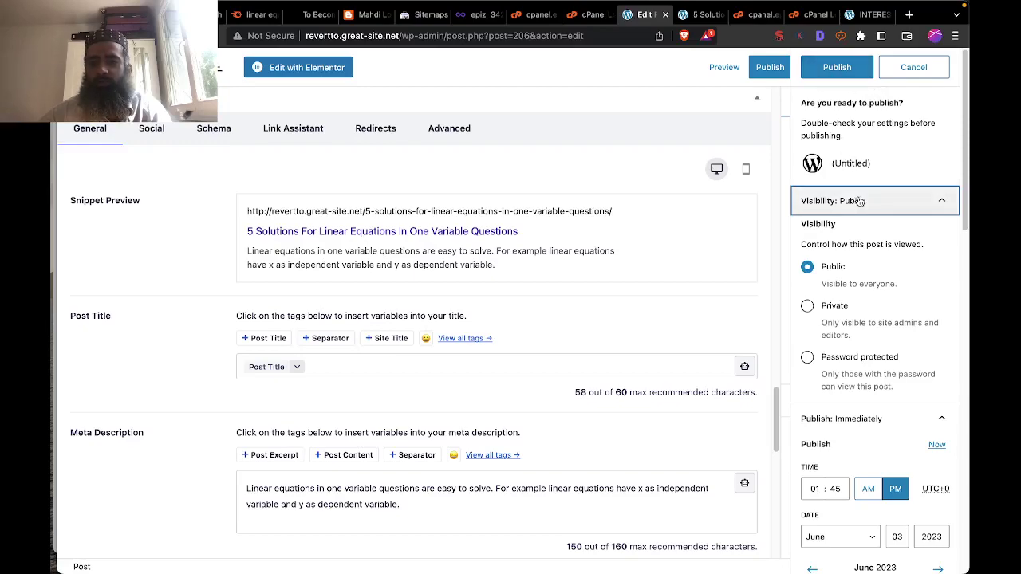
pyautogui.click(860, 202)
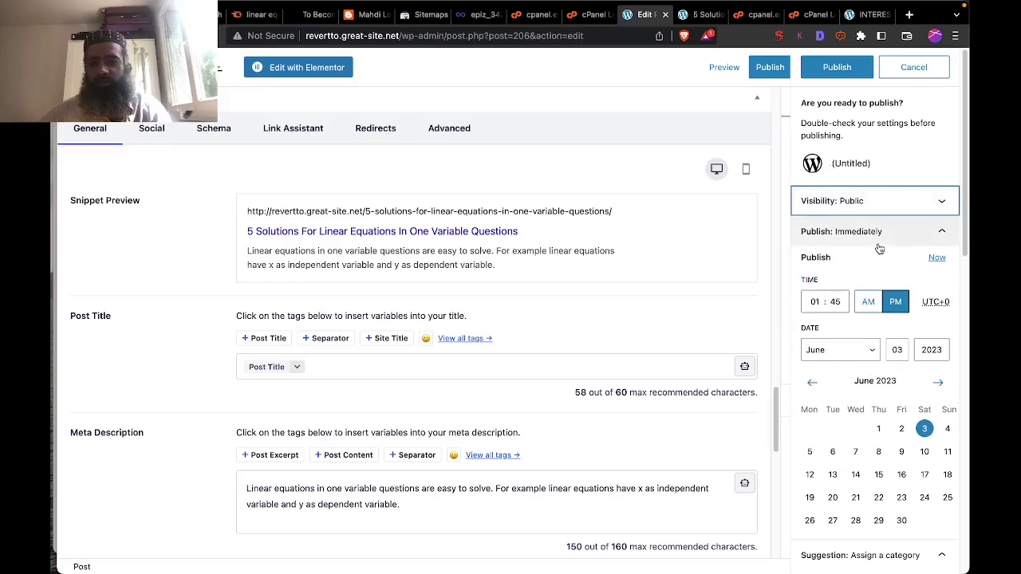
# Publish the linear equations post and open its live page.
pyautogui.click(846, 70)
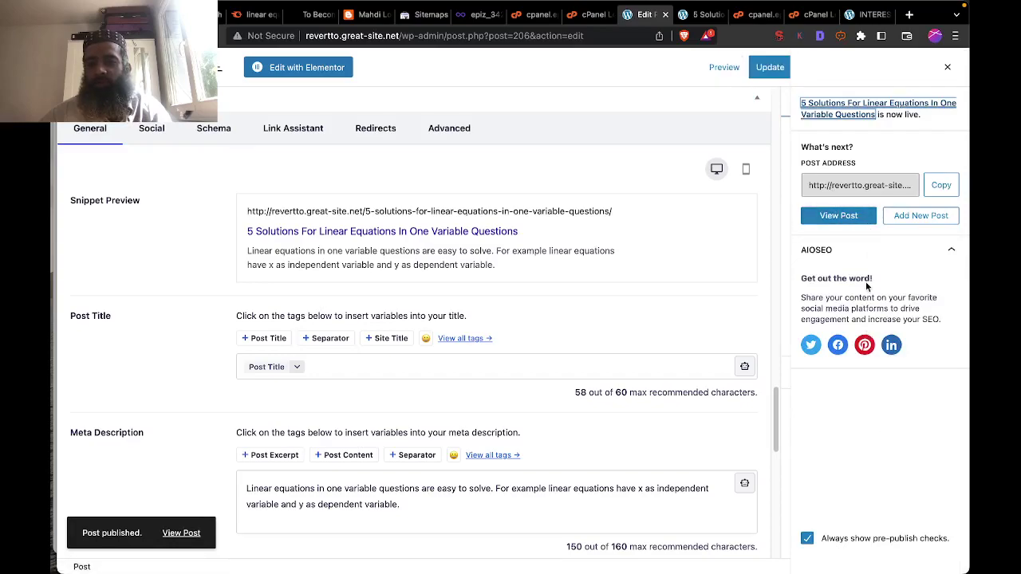
pyautogui.click(852, 222)
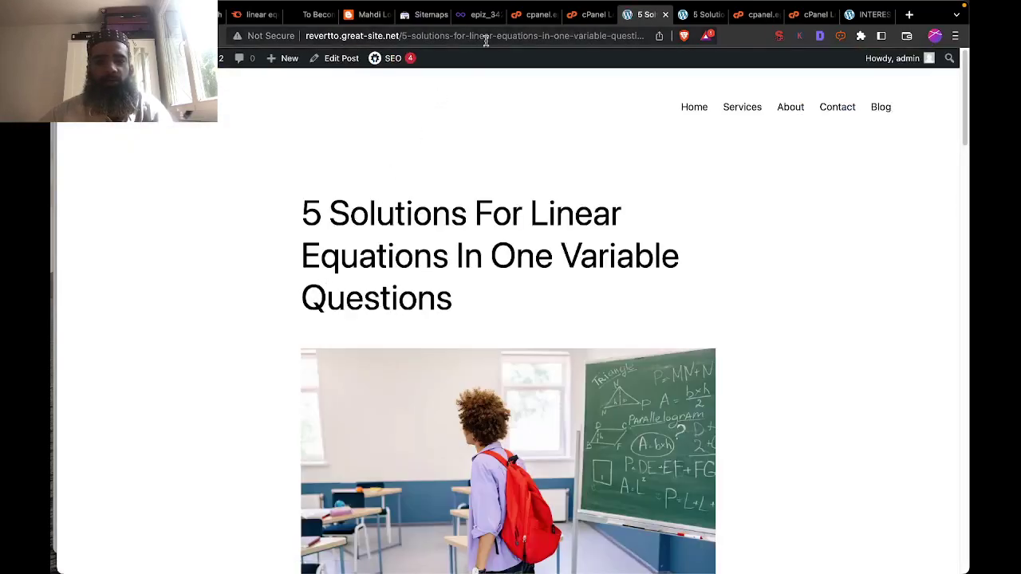
# Inspect the published post's full URL and read through the live article, including its headings and links.
pyautogui.click(486, 36)
pyautogui.click(480, 36)
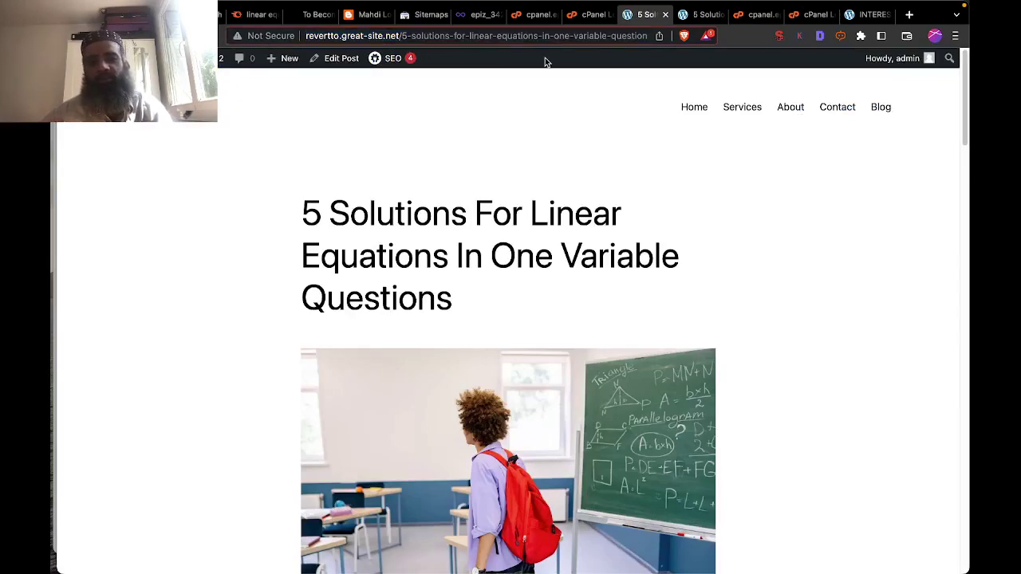
pyautogui.scroll(-10, 601, 169)
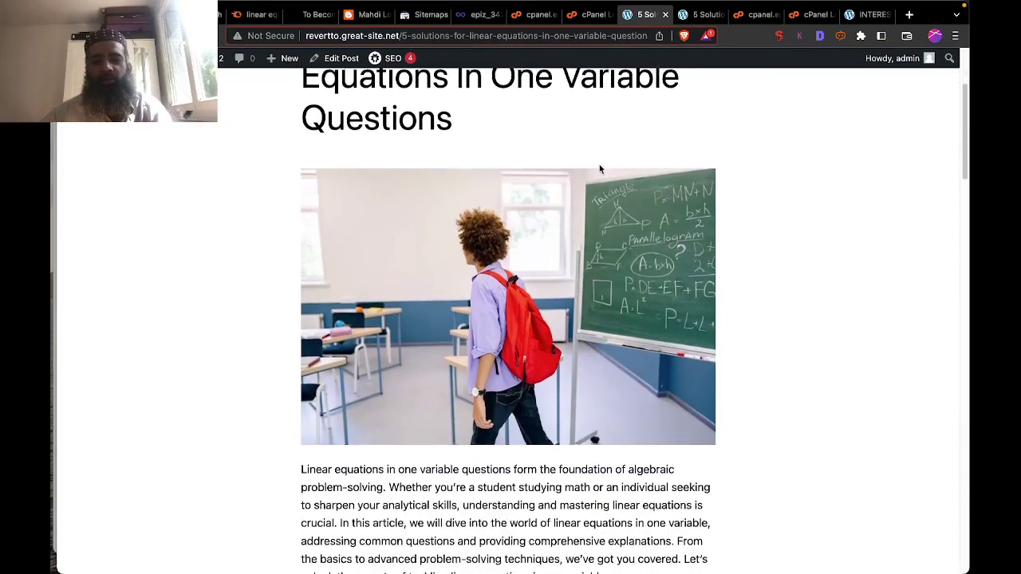
pyautogui.scroll(-15, 600, 166)
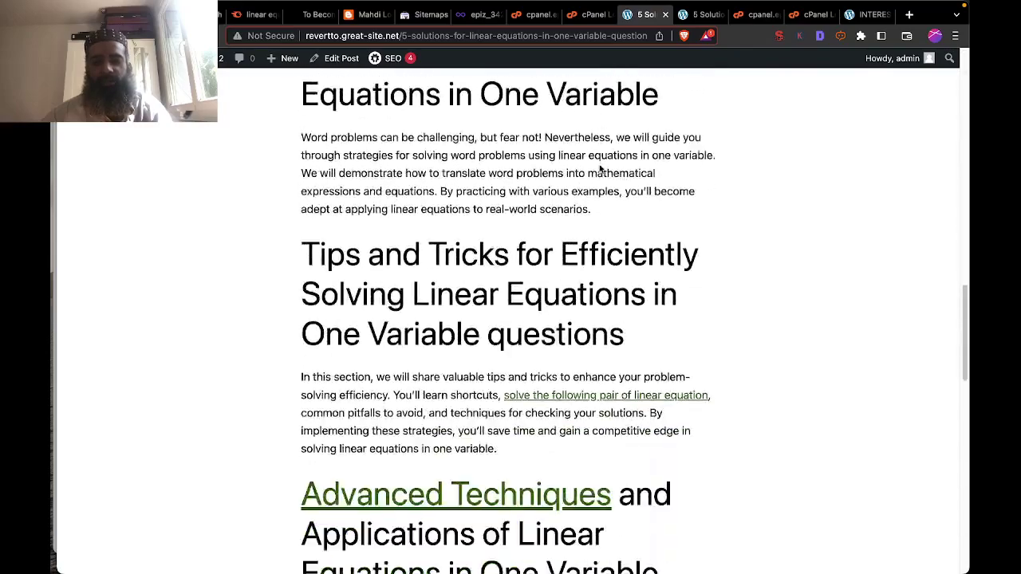
pyautogui.scroll(12, 601, 169)
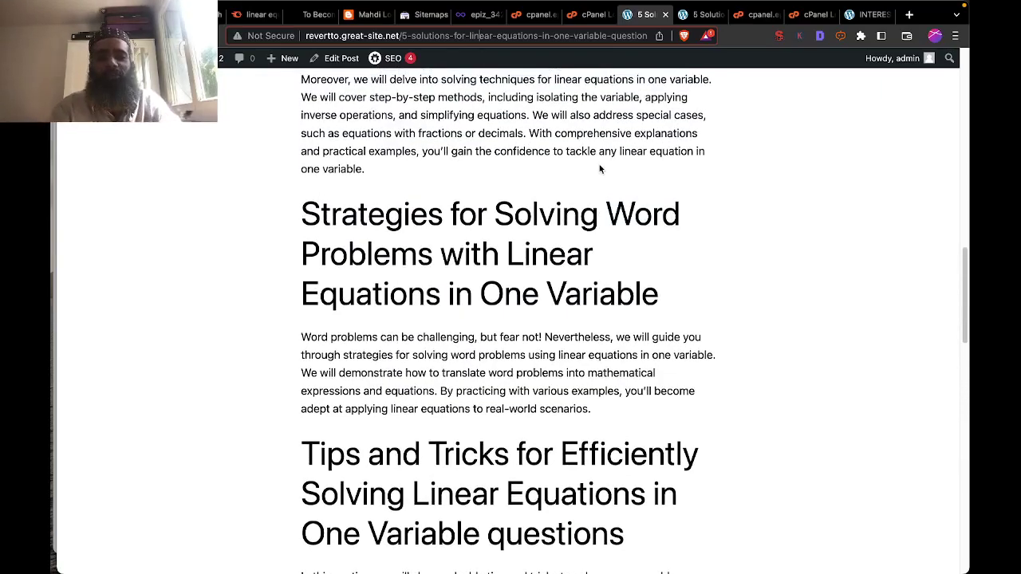
pyautogui.scroll(10, 600, 169)
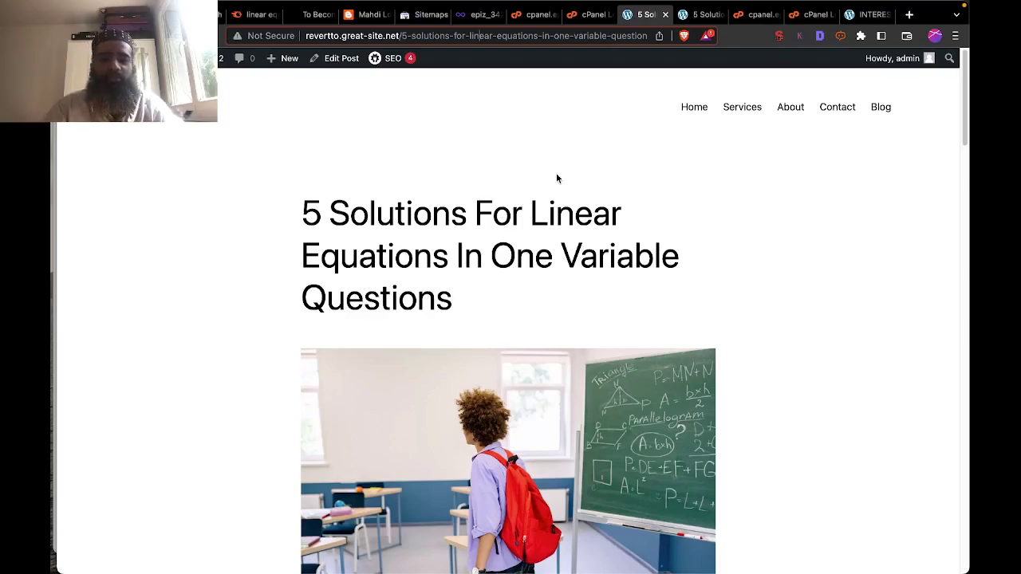
# Check the difficulty and search intent of "linear equations in one variable questions" in the Keyword Magic Tool results.
pyautogui.click(253, 14)
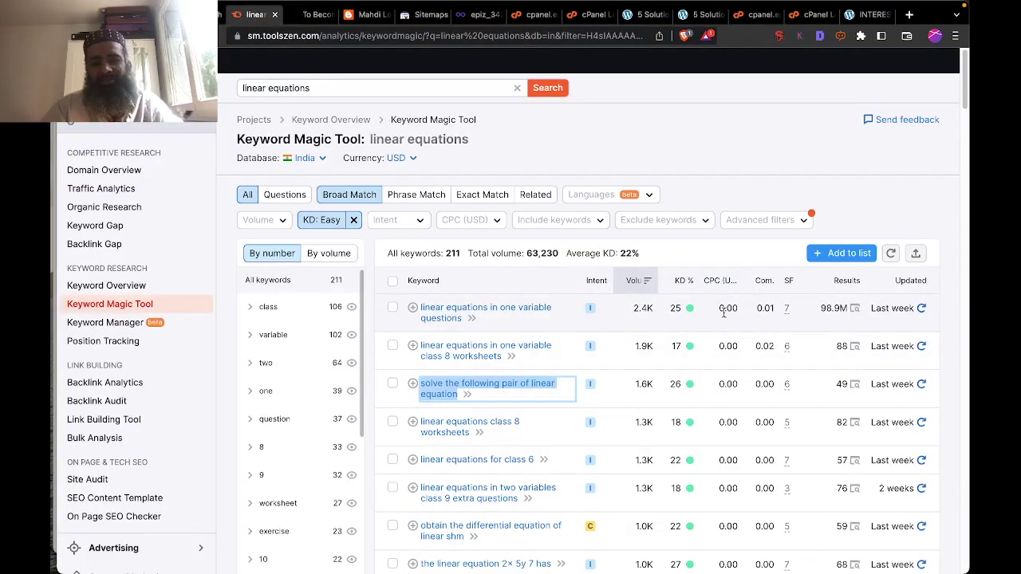
pyautogui.moveTo(692, 311)
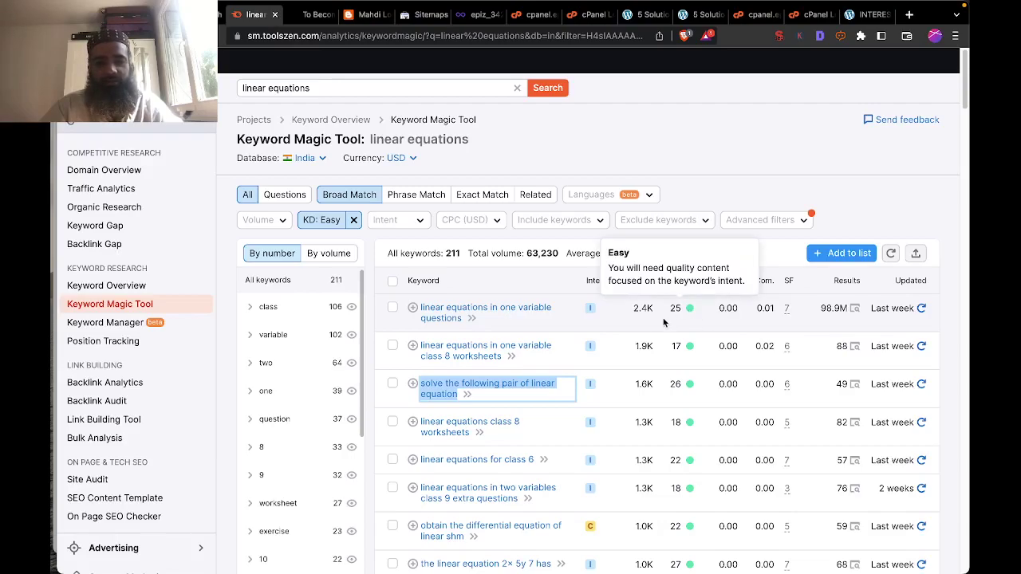
pyautogui.moveTo(591, 311)
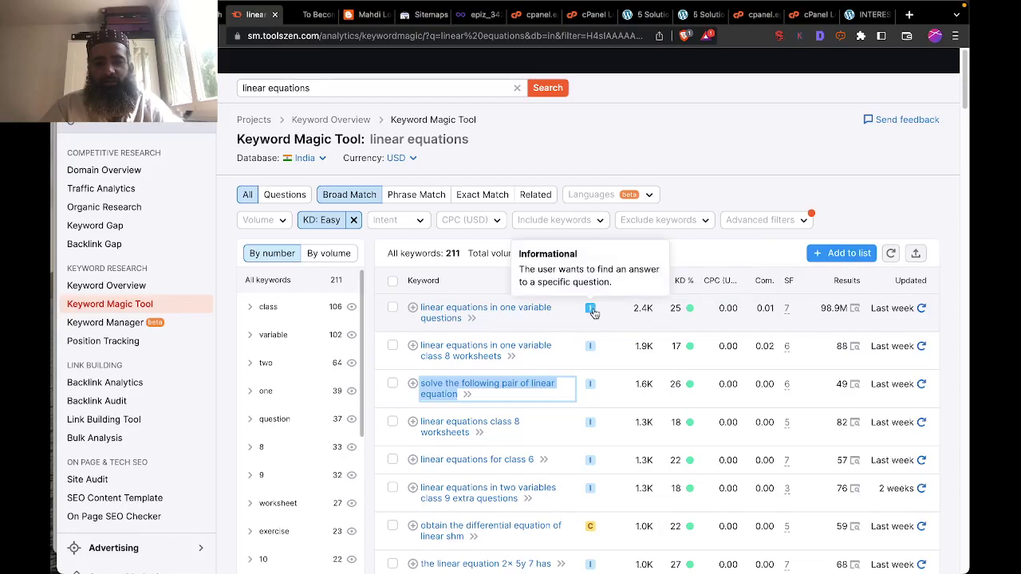
# Open the keyword overview for "linear equations in one variable questions", logging in to Toolszen with the account username and password.
pyautogui.click(513, 309)
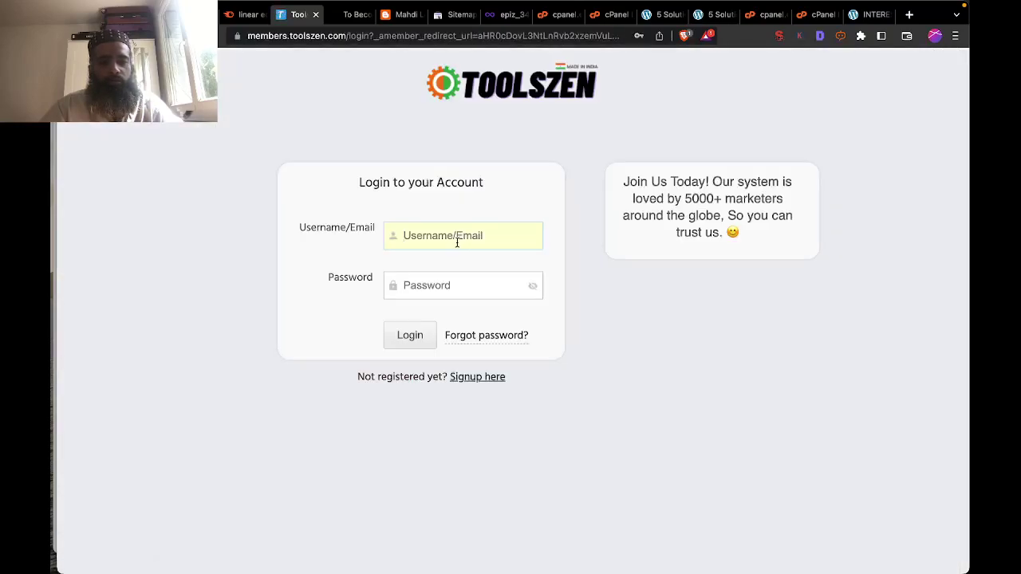
pyautogui.click(457, 237)
pyautogui.click(474, 271)
pyautogui.click(406, 338)
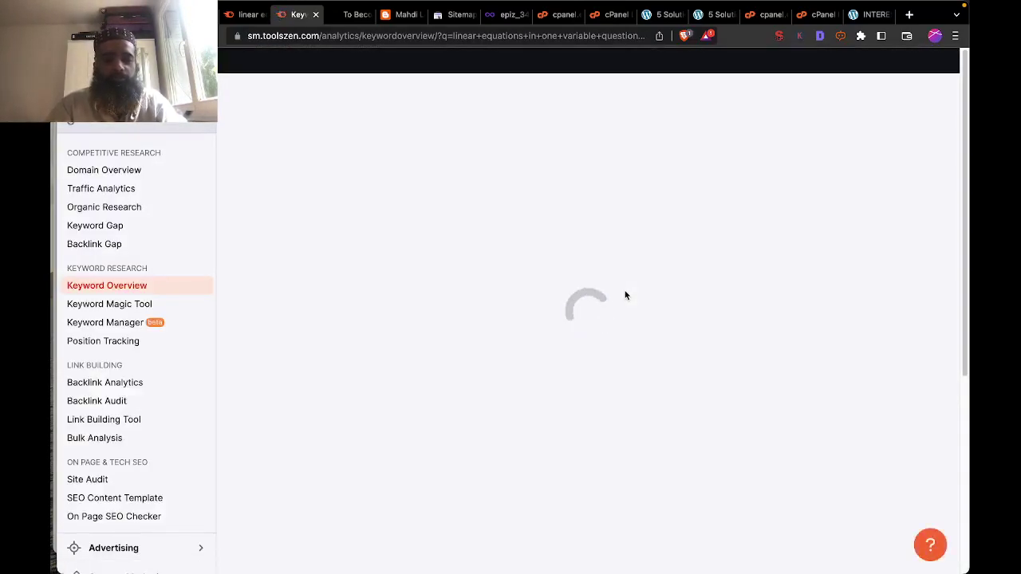
pyautogui.hotkey('ctrl', 'Up')
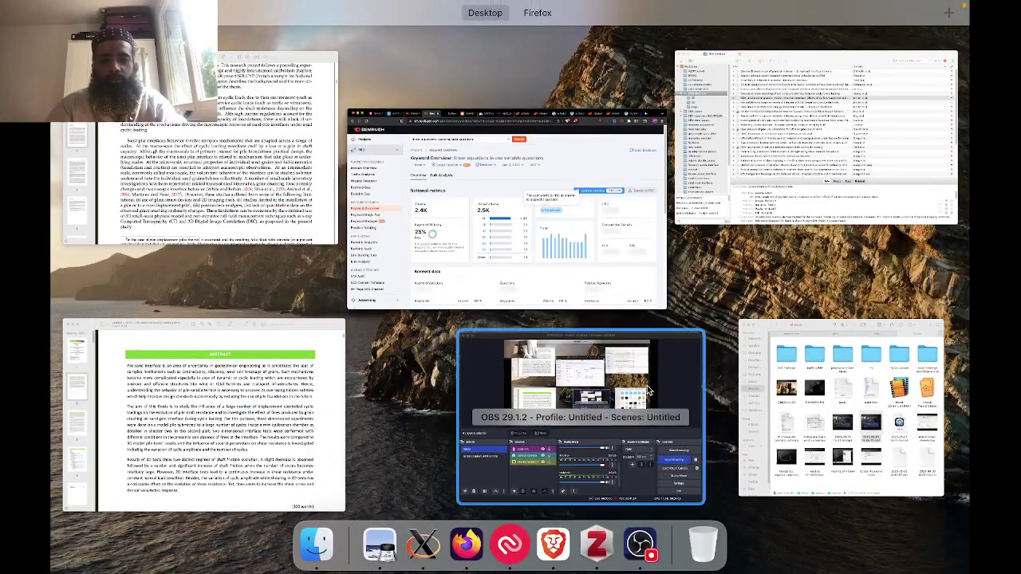
pyautogui.click(578, 399)
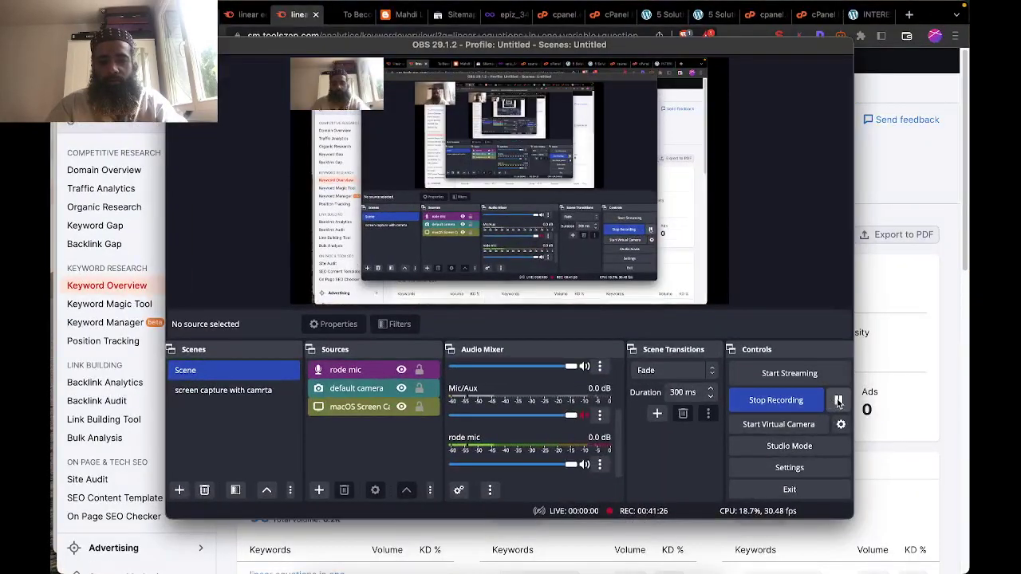